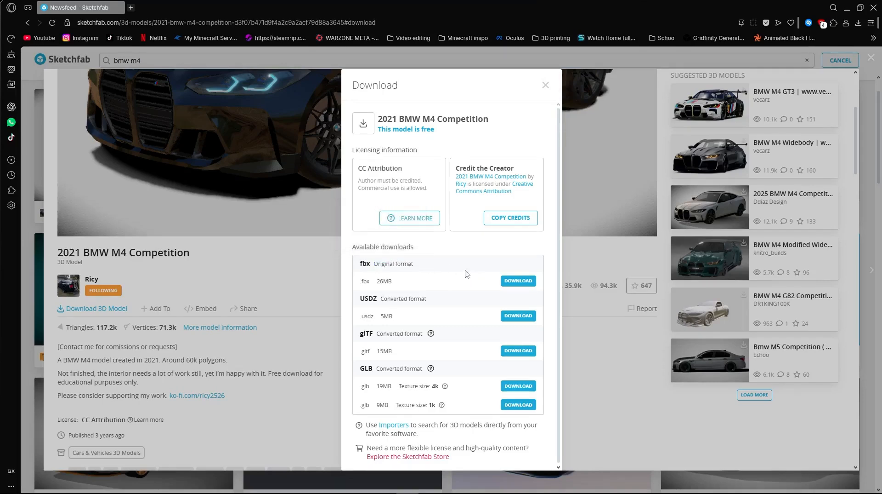
# - Download the 2021 BMW M4 Competition model in GLB format with 4k textures
pyautogui.moveTo(464, 389); pyautogui.dragTo(374, 387)
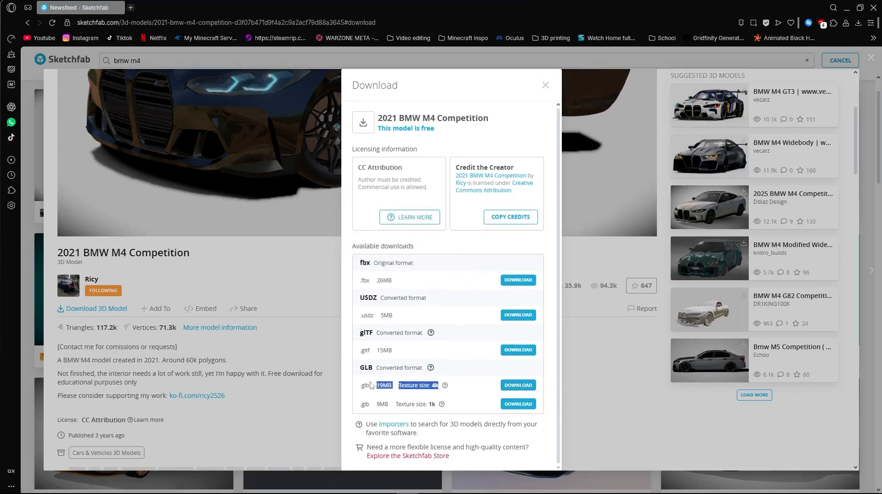
pyautogui.click(518, 384)
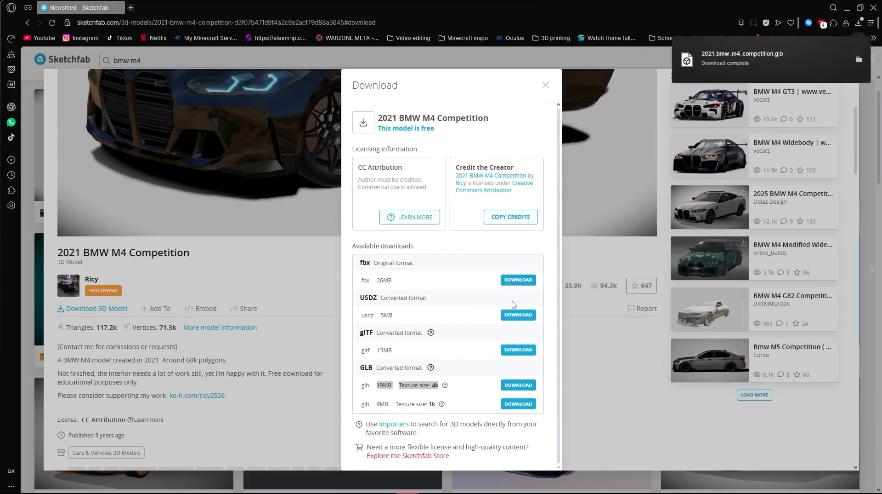
pyautogui.click(588, 385)
# - Open the BlenderKit website in a new browser tab and download the BlenderKit v3.18.1.251219 add-on
pyautogui.hotkey('ctrl', 't')
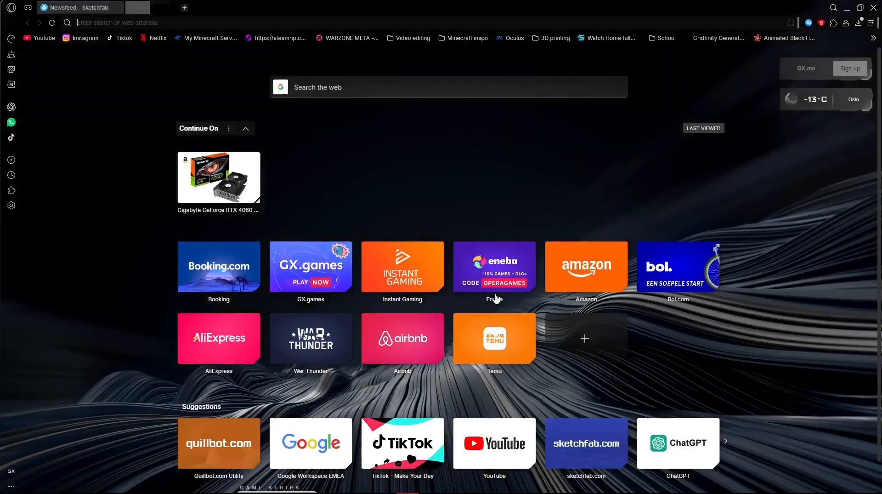
pyautogui.write('blenderkit.com')
pyautogui.press('Return')
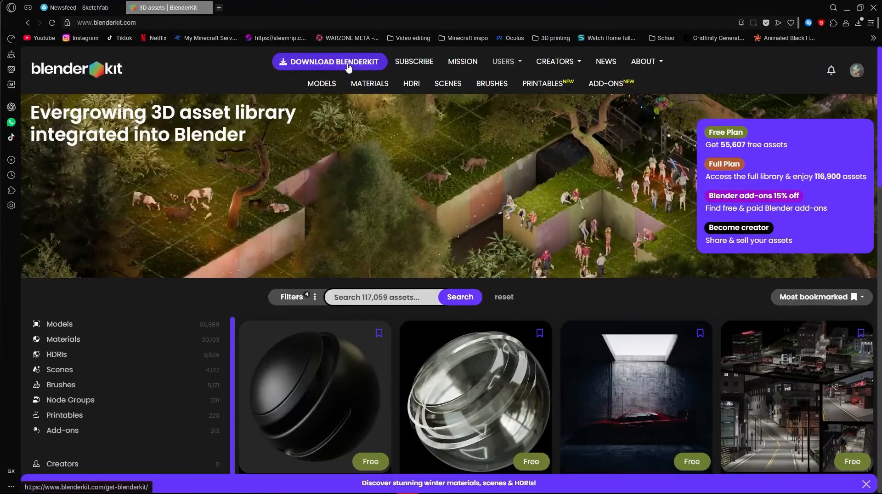
pyautogui.click(349, 67)
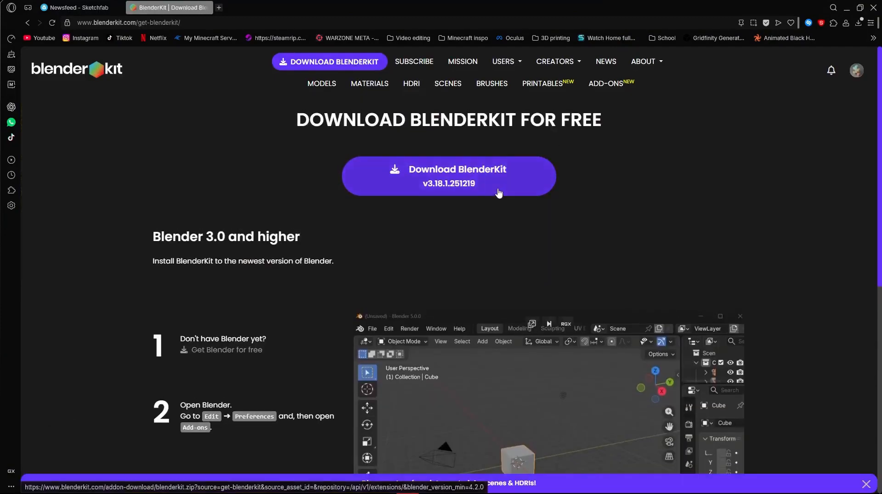
pyautogui.click(499, 192)
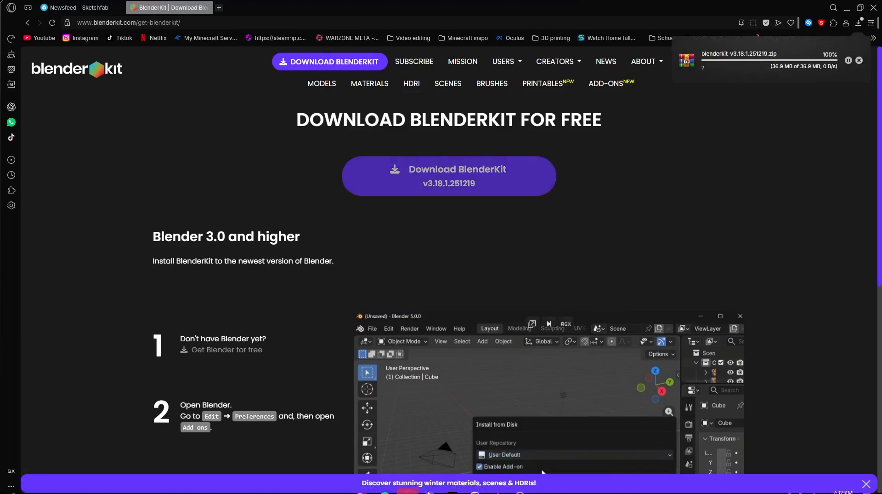
pyautogui.click(521, 489)
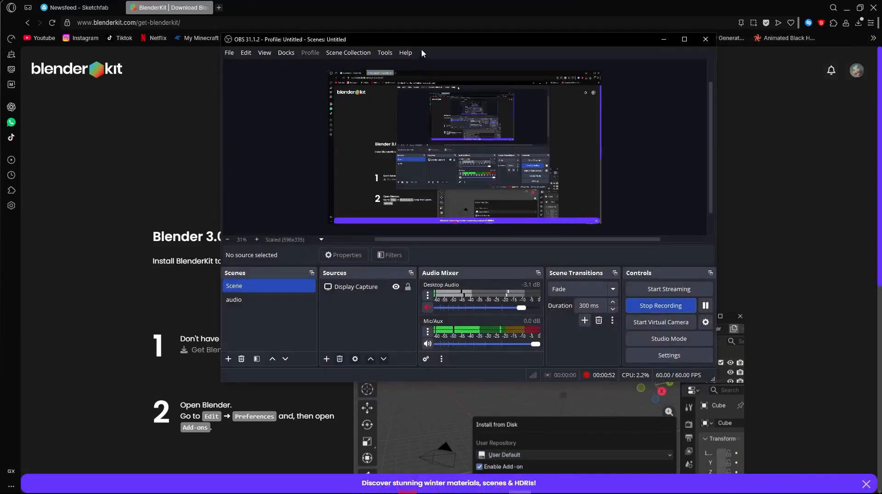
pyautogui.moveTo(421, 41); pyautogui.dragTo(0, 0)
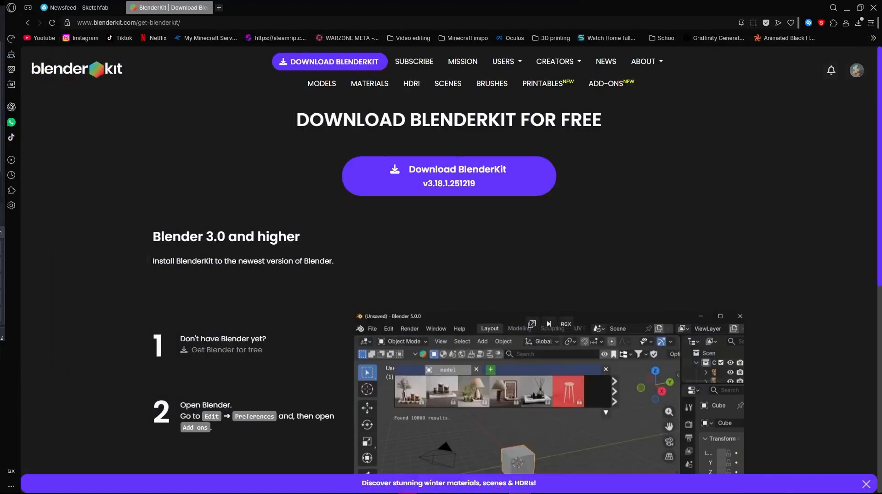
# - Switch to Blender and open the Add-ons section of its preferences
pyautogui.click(497, 490)
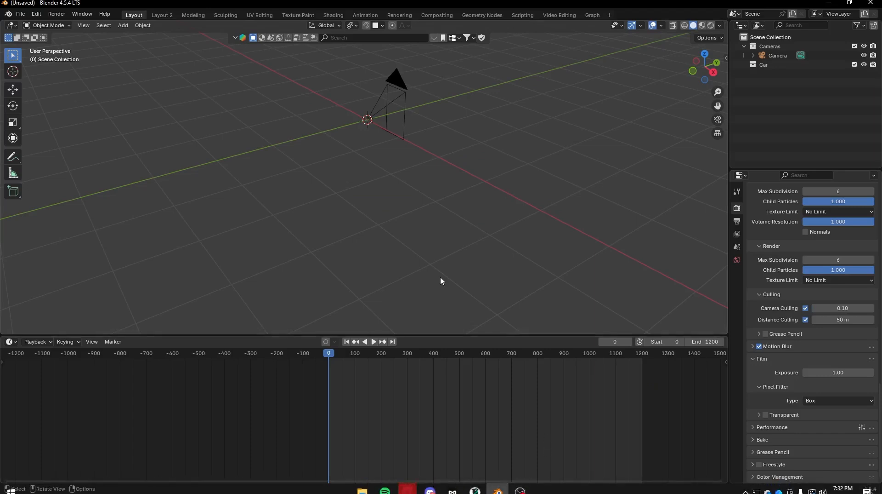
pyautogui.scroll(-2, 455, 231)
pyautogui.click(37, 14)
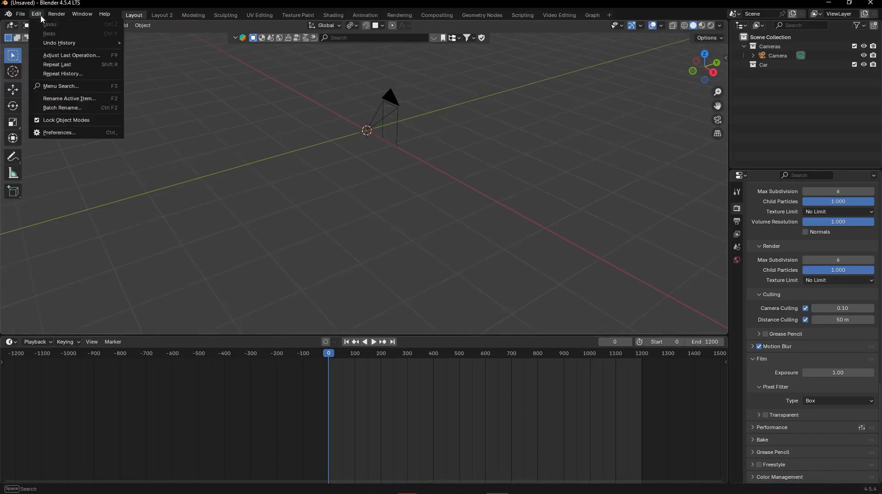
pyautogui.click(69, 132)
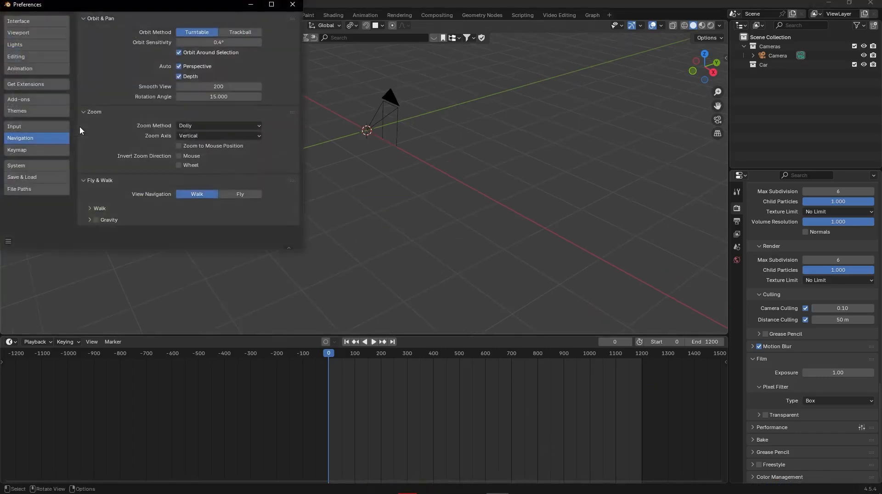
pyautogui.click(49, 99)
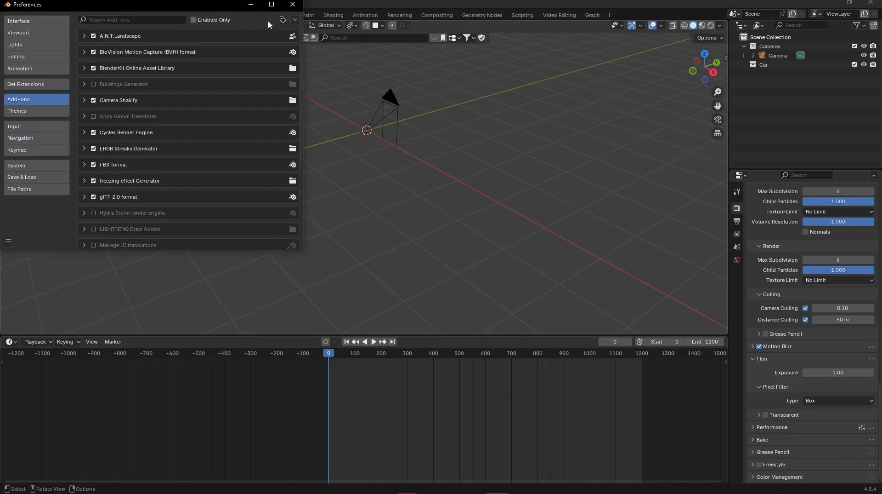
# - Install the blenderkit-v3.18.1.251219.zip add-on from disk, taking it from the Downloads folder
pyautogui.click(295, 21)
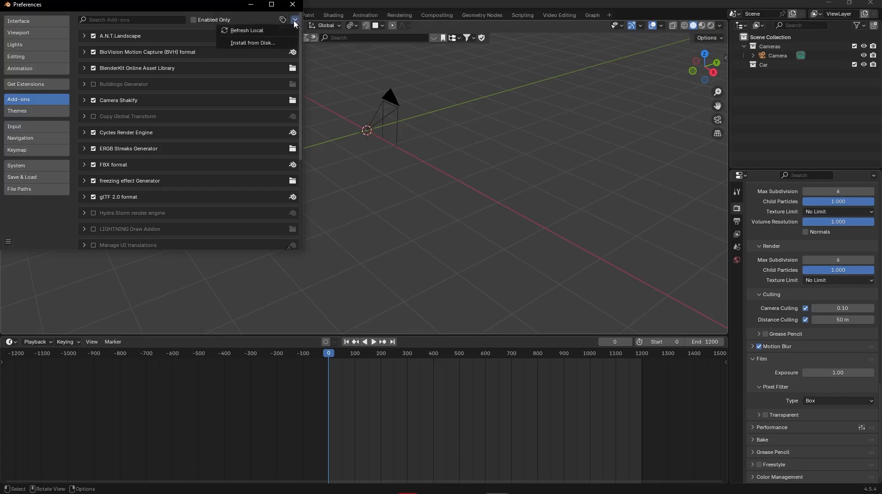
pyautogui.click(267, 45)
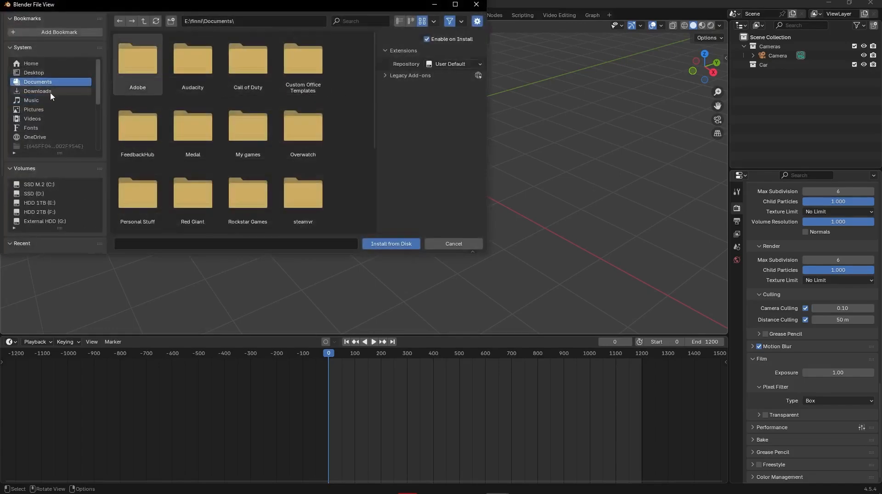
pyautogui.click(54, 91)
pyautogui.scroll(-5, 279, 123)
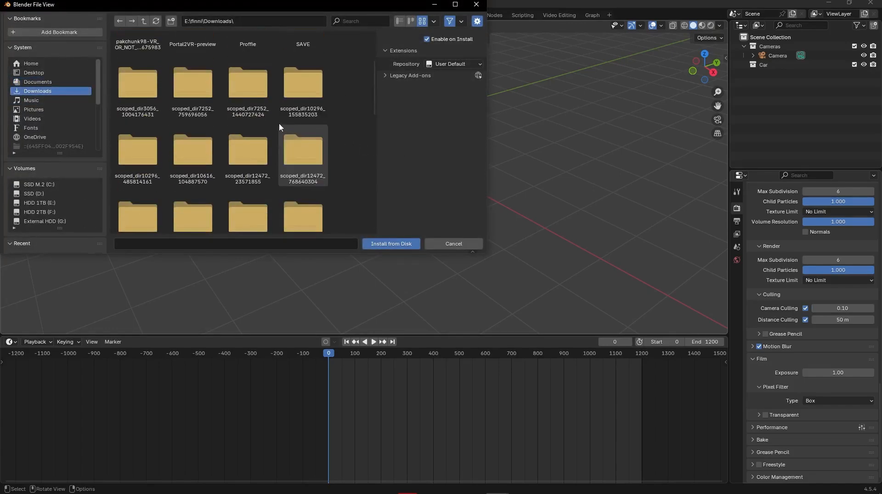
pyautogui.scroll(-1, 283, 123)
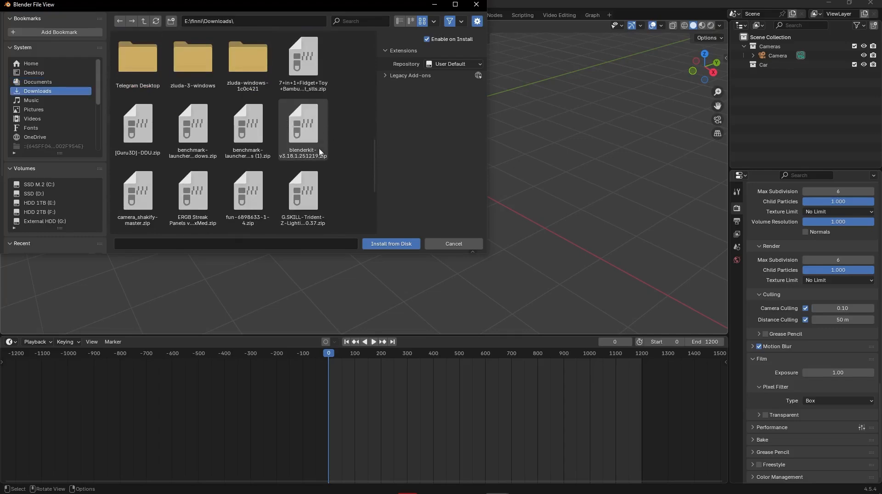
pyautogui.click(296, 115)
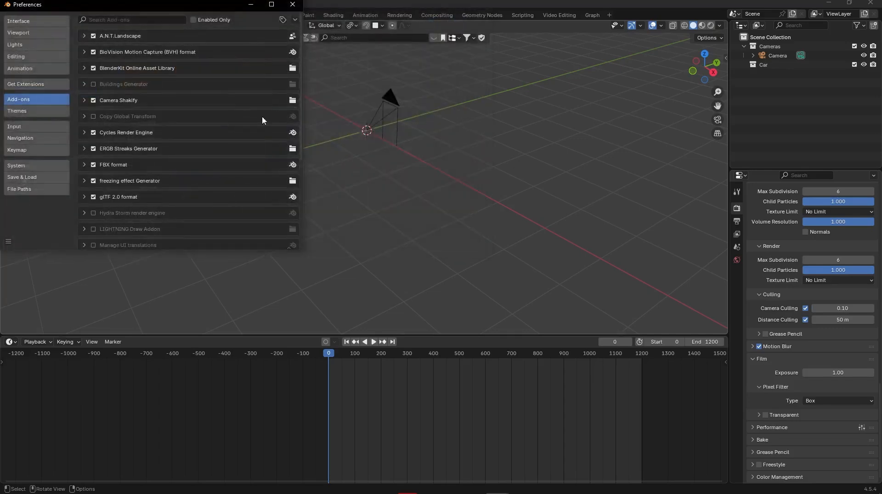
pyautogui.click(173, 68)
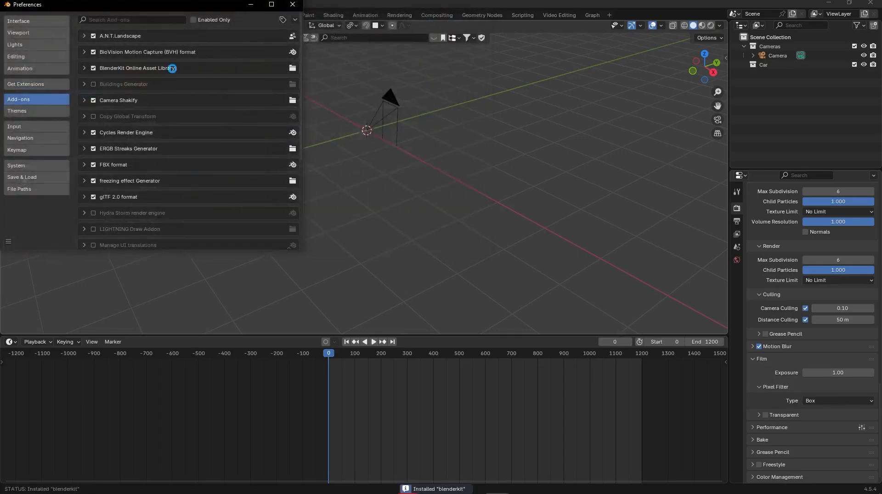
# - Filter the add-ons for "blender" to check the BlenderKit Online Asset Library, and close the preferences
pyautogui.click(132, 21)
pyautogui.write('blender')
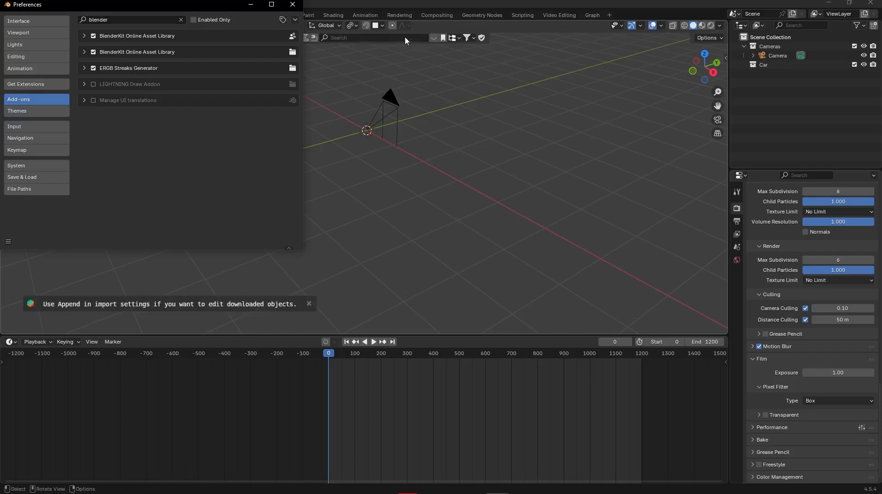
pyautogui.click(300, 7)
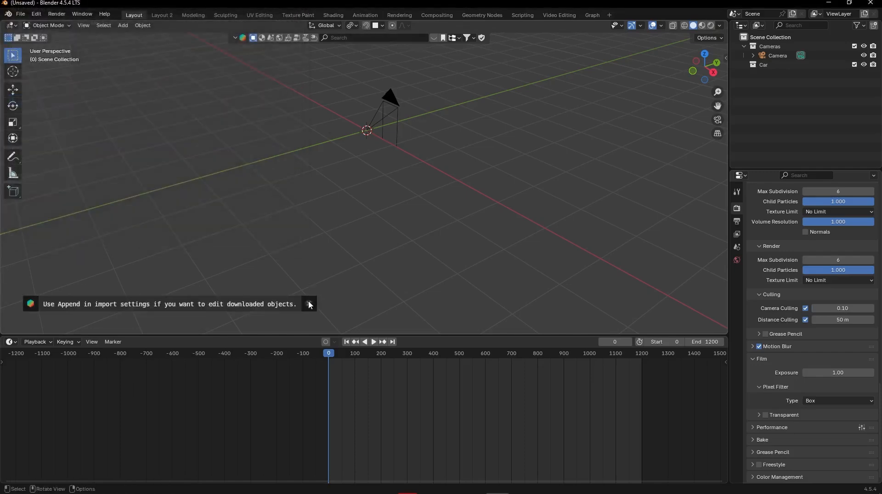
# - Import the 2021_bmw_m4_competition.glb model from the Downloads folder as glTF 2.0
pyautogui.click(20, 13)
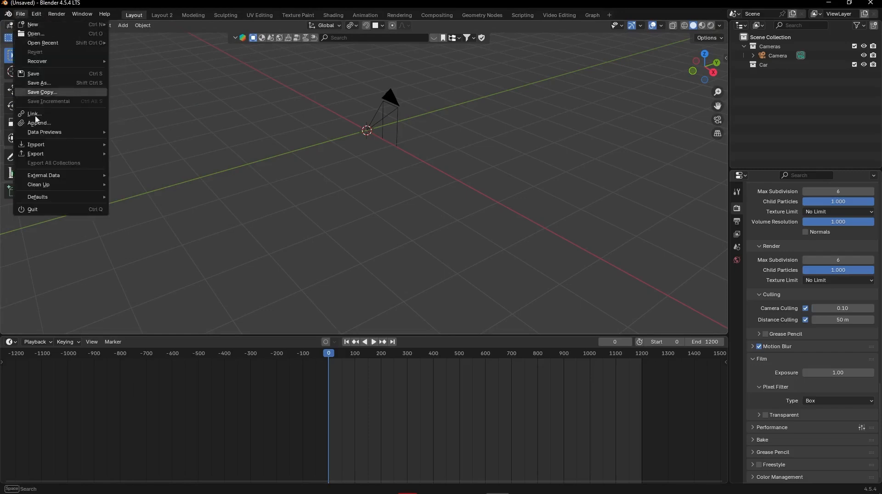
pyautogui.moveTo(37, 145)
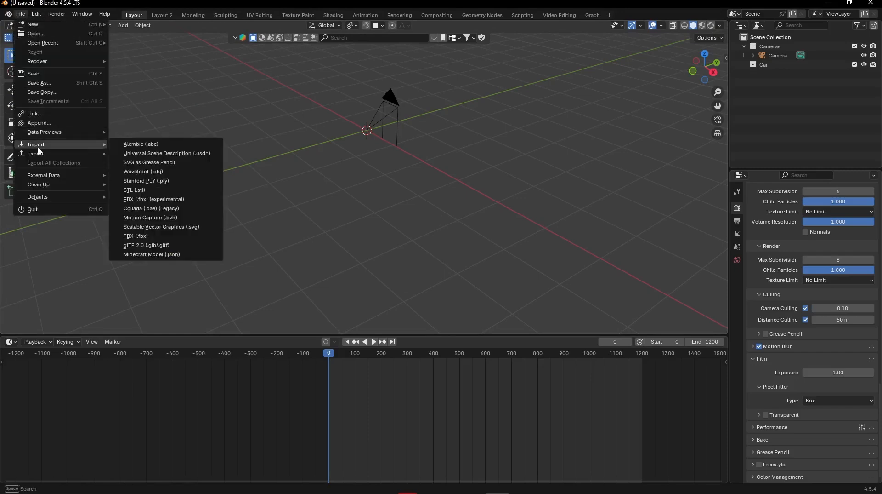
pyautogui.click(155, 245)
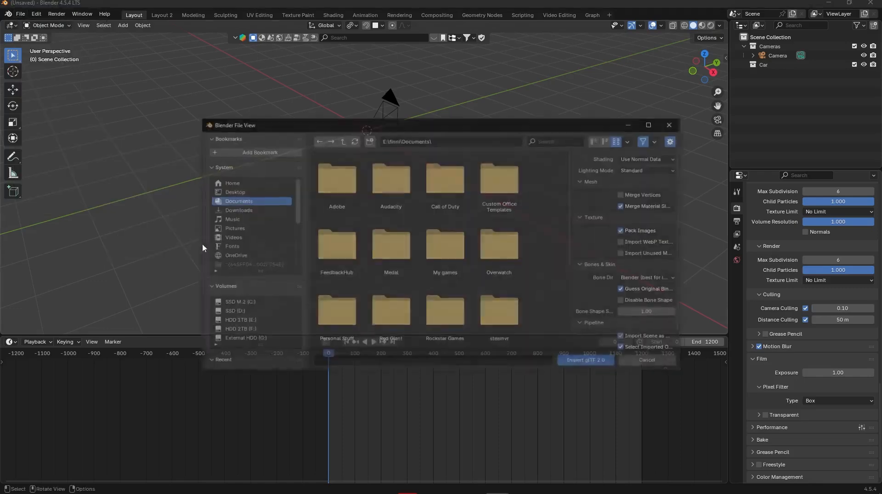
pyautogui.click(247, 212)
pyautogui.scroll(-3, 434, 220)
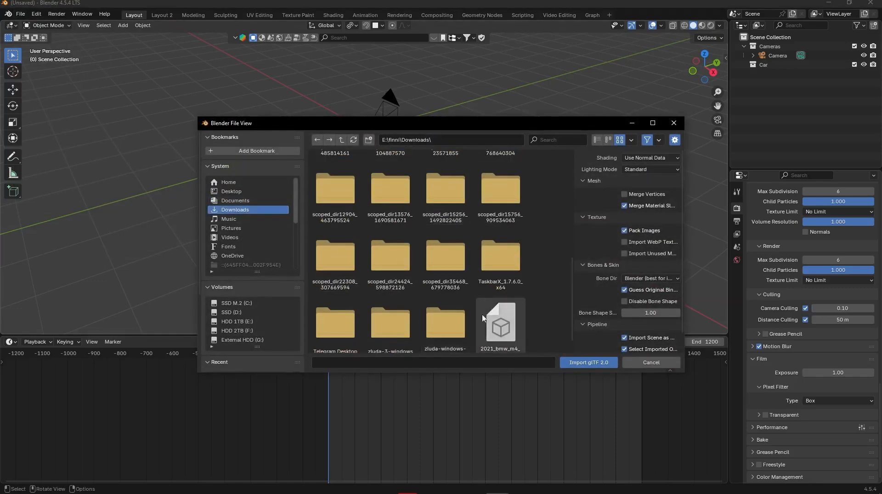
pyautogui.doubleClick(501, 321)
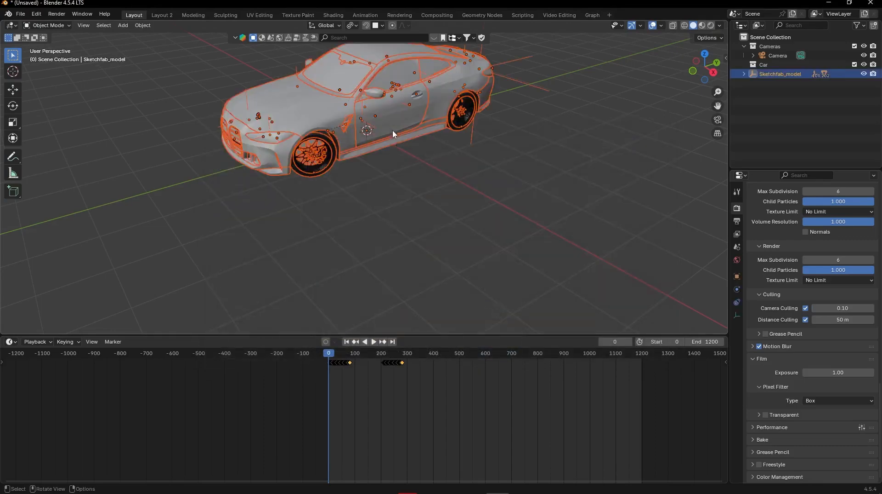
# - Scrub through the imported car's animation, remove its keyframes and return the playhead to frame 0
pyautogui.keyDown('shift'); pyautogui.moveTo(362, 161); pyautogui.dragTo(457, 248, button='middle'); pyautogui.keyUp('shift')
pyautogui.moveTo(458, 243); pyautogui.dragTo(466, 220, button='middle')
pyautogui.moveTo(353, 356); pyautogui.dragTo(411, 361)
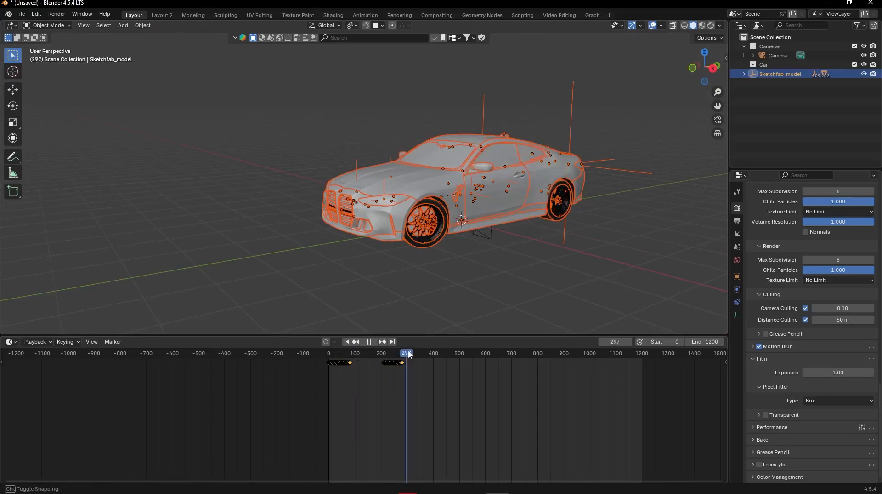
pyautogui.moveTo(469, 294); pyautogui.dragTo(415, 247, button='middle')
pyautogui.moveTo(368, 353); pyautogui.dragTo(315, 348)
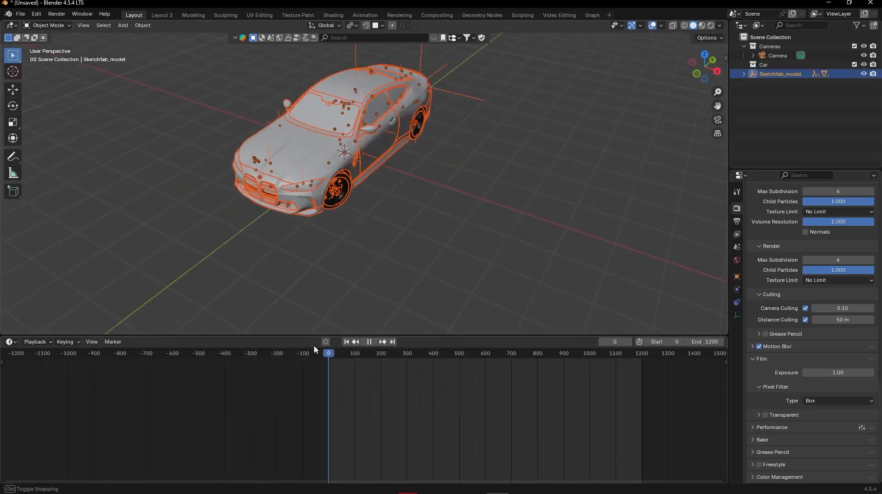
# - Deselect the car and display the 3D viewport in Rendered shading
pyautogui.click(409, 233)
pyautogui.moveTo(409, 233); pyautogui.dragTo(385, 208, button='middle')
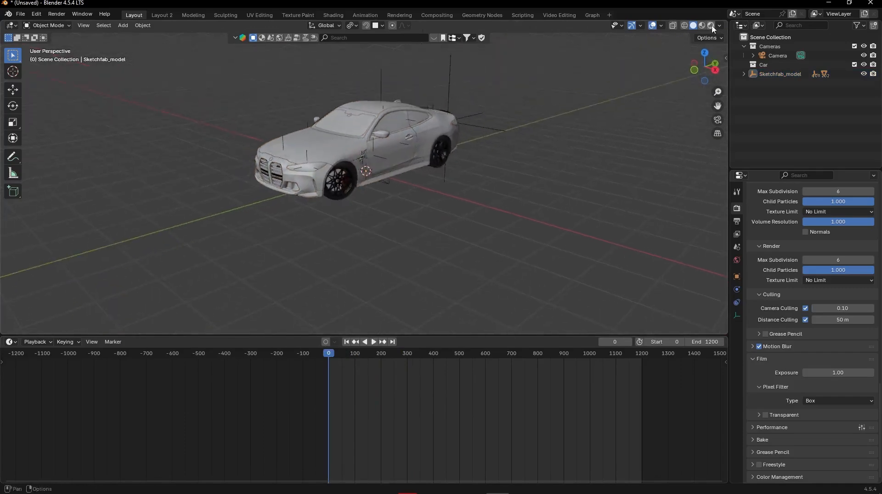
pyautogui.press('z')
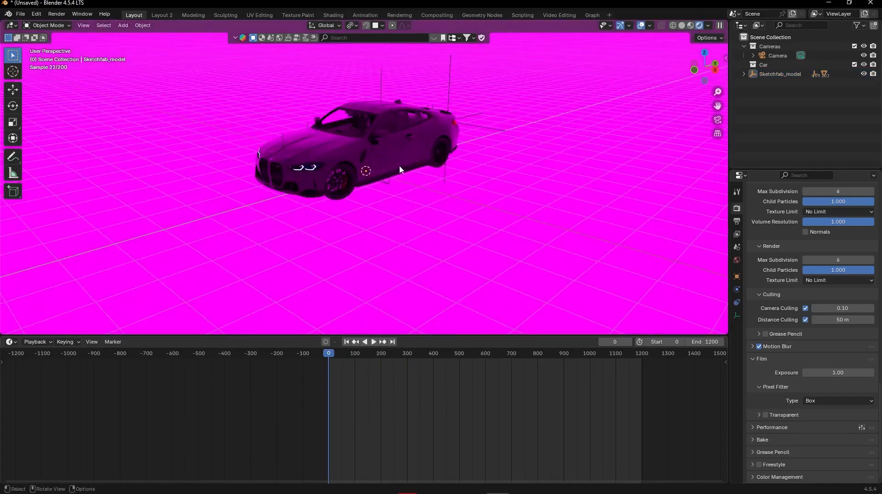
pyautogui.moveTo(403, 170); pyautogui.dragTo(462, 178, button='middle')
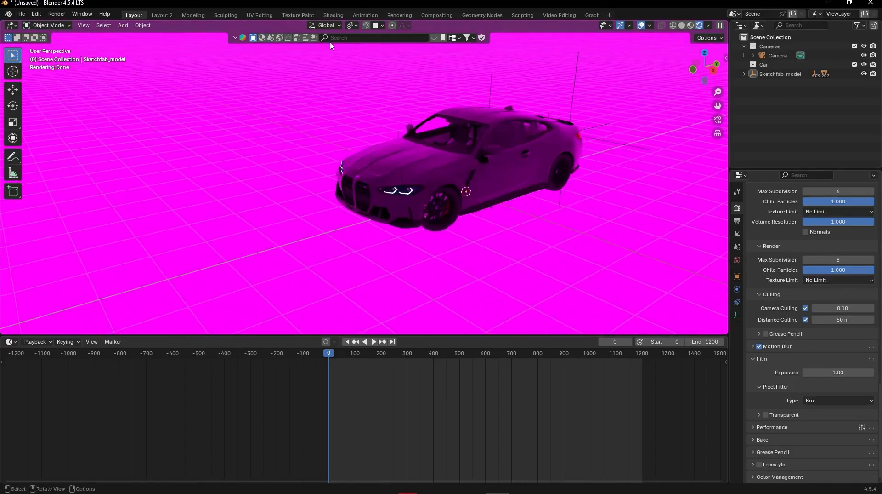
# - Search the BlenderKit asset library for "space"
pyautogui.click(364, 37)
pyautogui.write('space')
pyautogui.press('Return')
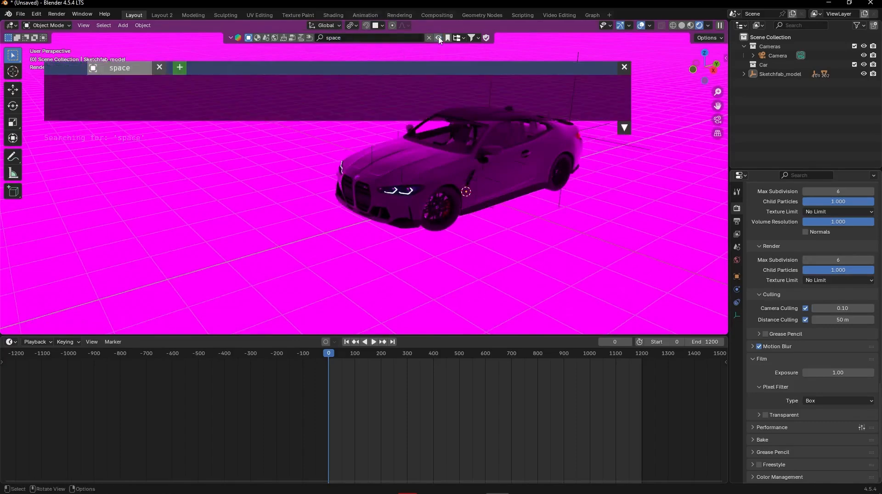
# - Show the BlenderKit sidebar settings with the search filters expanded, and switch the "space" search to HDRs
pyautogui.click(724, 58)
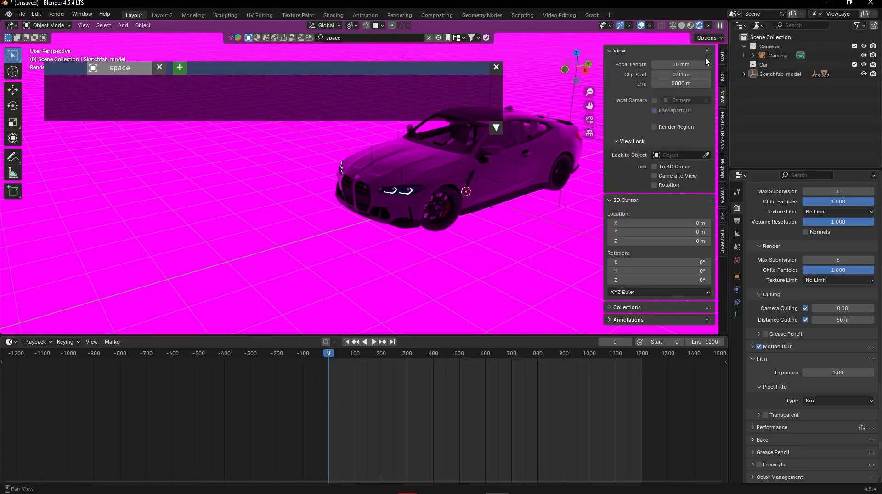
pyautogui.click(722, 241)
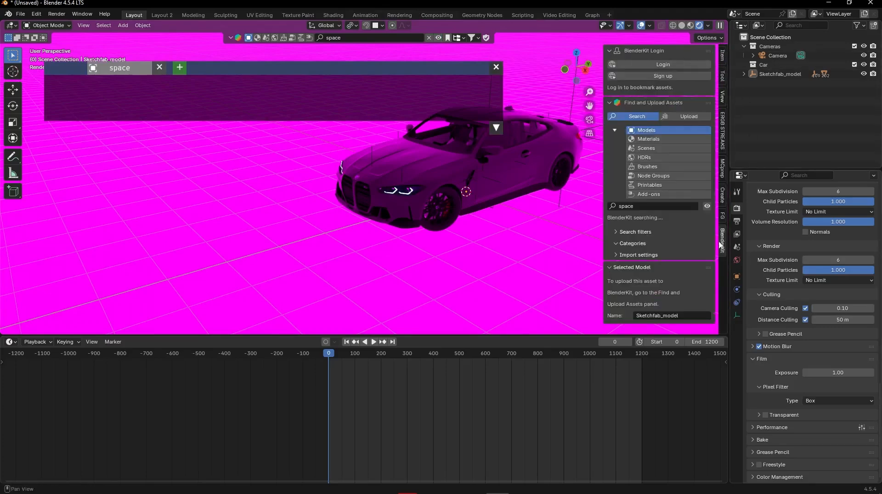
pyautogui.click(645, 206)
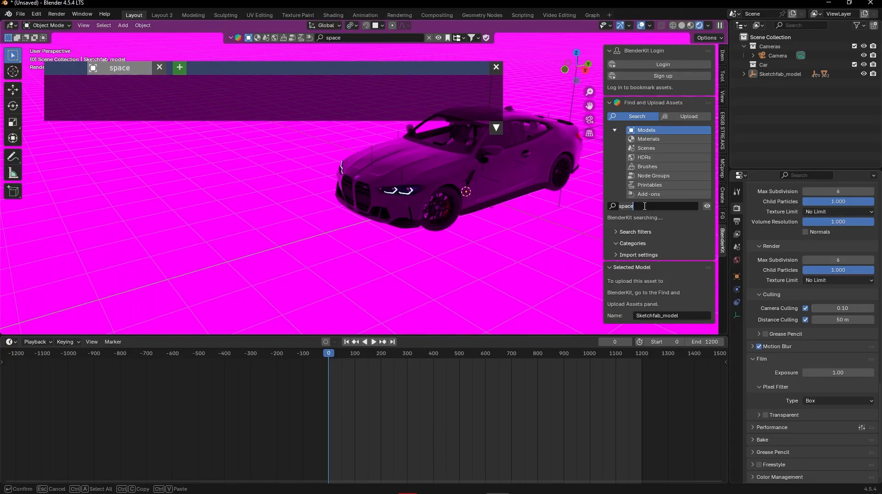
pyautogui.click(625, 231)
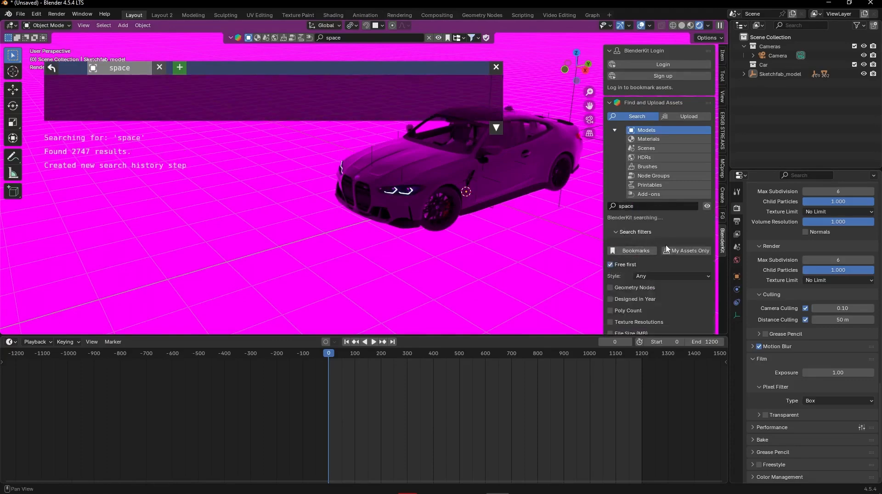
pyautogui.click(657, 157)
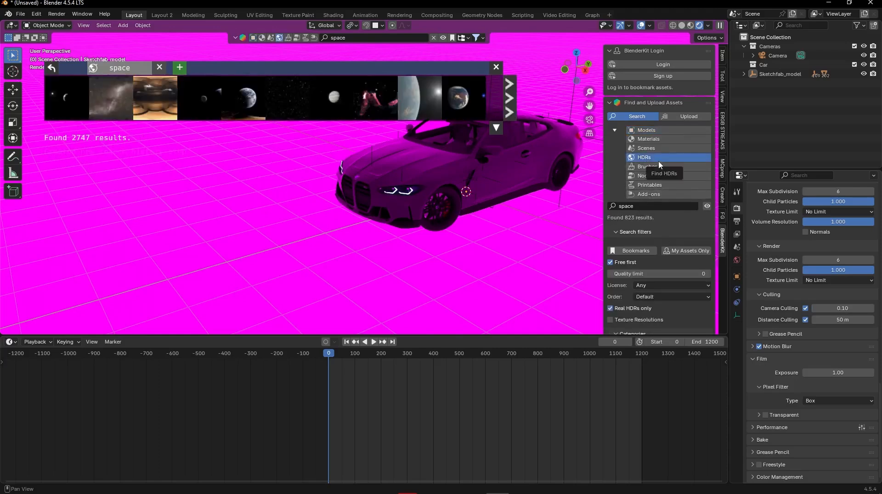
# - Browse the space HDR results and download the "Planet Low orbit" HDR at 4096 resolution as the scene's environment
pyautogui.scroll(-5, 280, 108)
pyautogui.moveTo(203, 107)
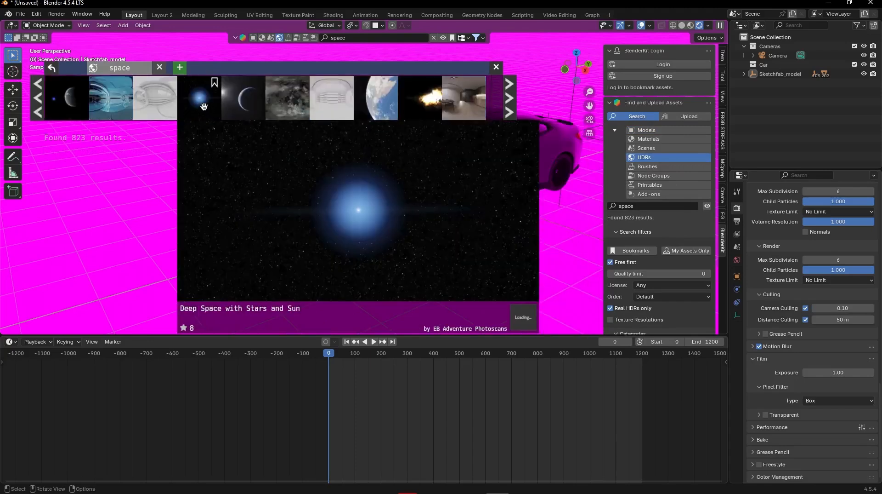
pyautogui.scroll(-8, 204, 106)
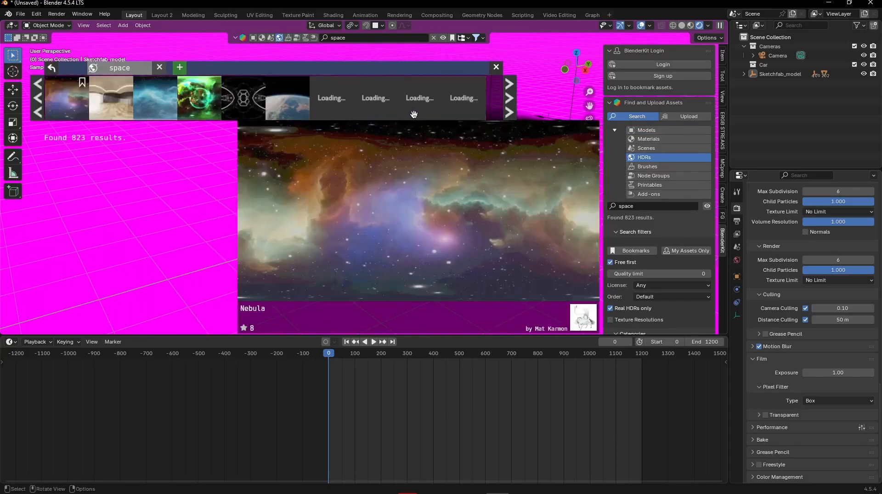
pyautogui.scroll(-4, 282, 107)
pyautogui.scroll(6, 367, 108)
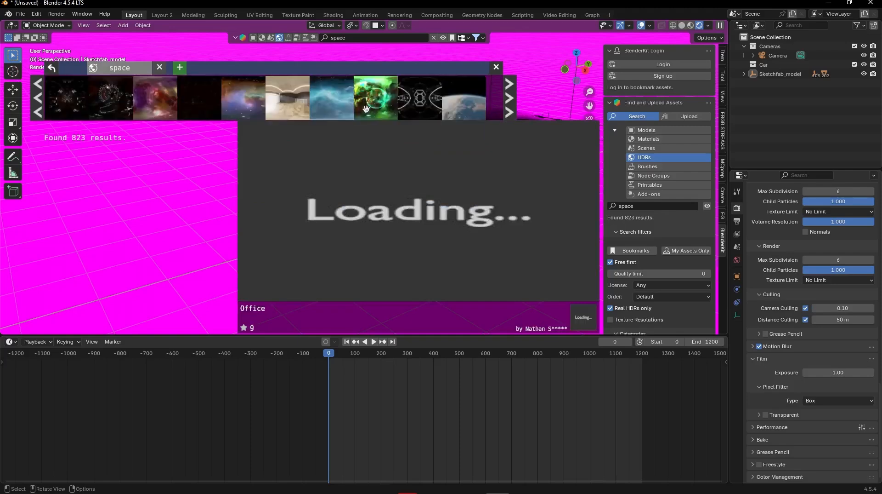
pyautogui.scroll(-2, 466, 111)
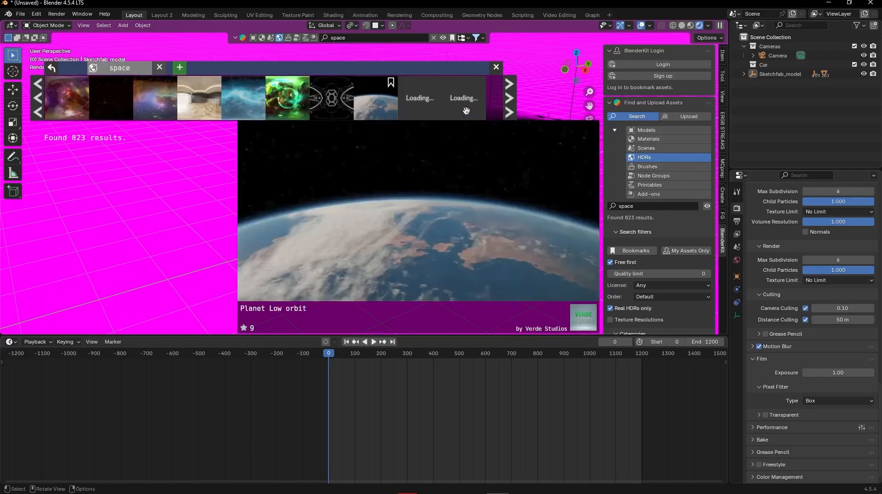
pyautogui.click(383, 109)
pyautogui.click(424, 113)
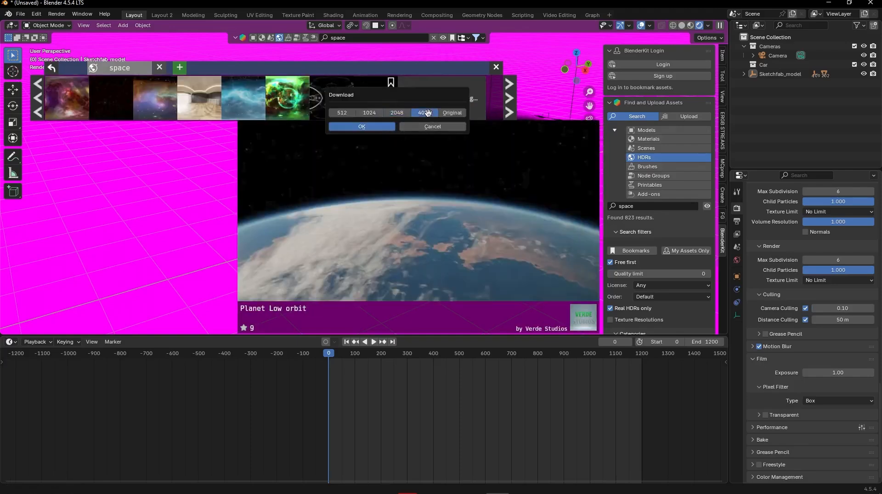
pyautogui.click(377, 127)
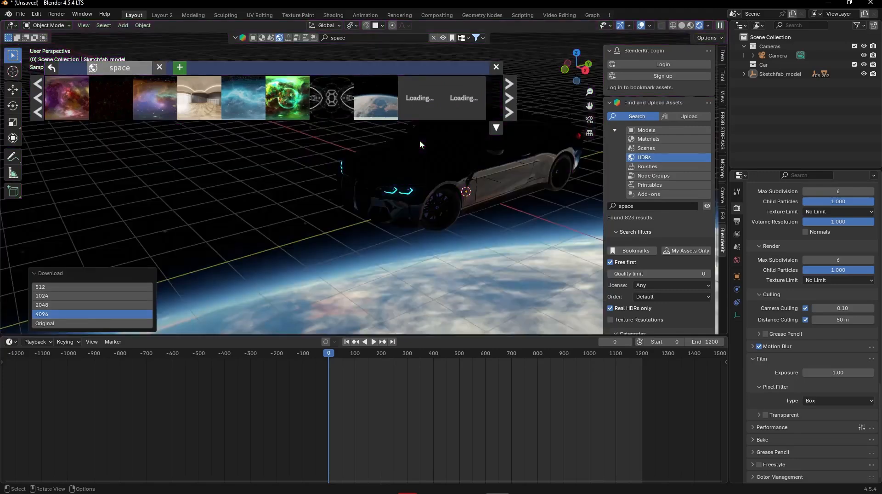
# - Close the BlenderKit asset bar, hide the viewport sidebar and look at the car from the front against the planet
pyautogui.click(496, 67)
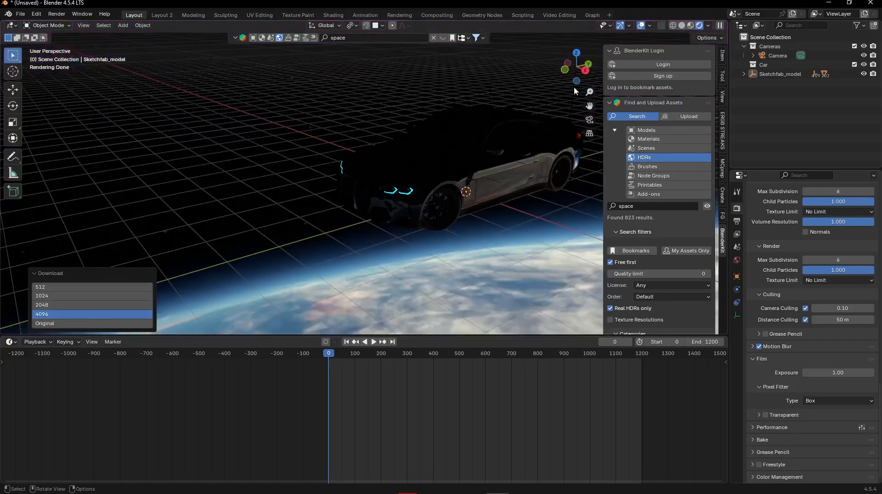
pyautogui.press('n')
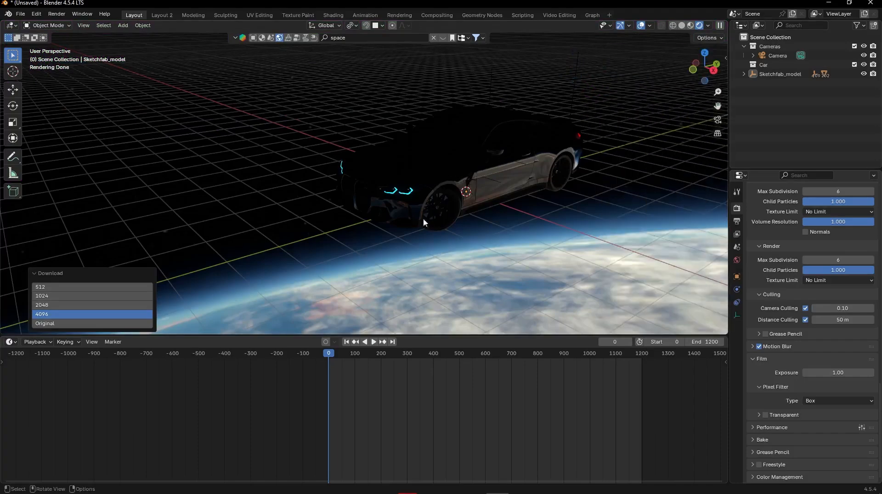
pyautogui.moveTo(418, 178); pyautogui.dragTo(597, 220, button='middle')
# - Review the Cycles sampling settings with the viewport and render Denoise options expanded
pyautogui.scroll(15, 773, 235)
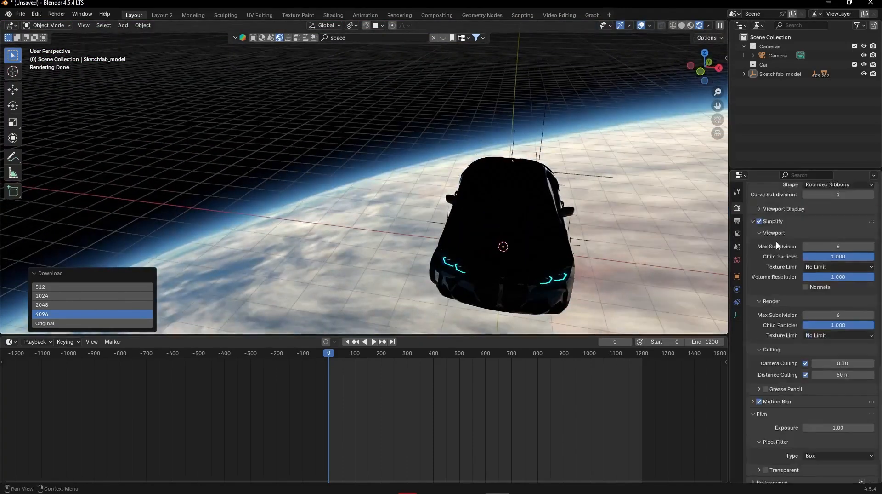
pyautogui.scroll(13, 773, 236)
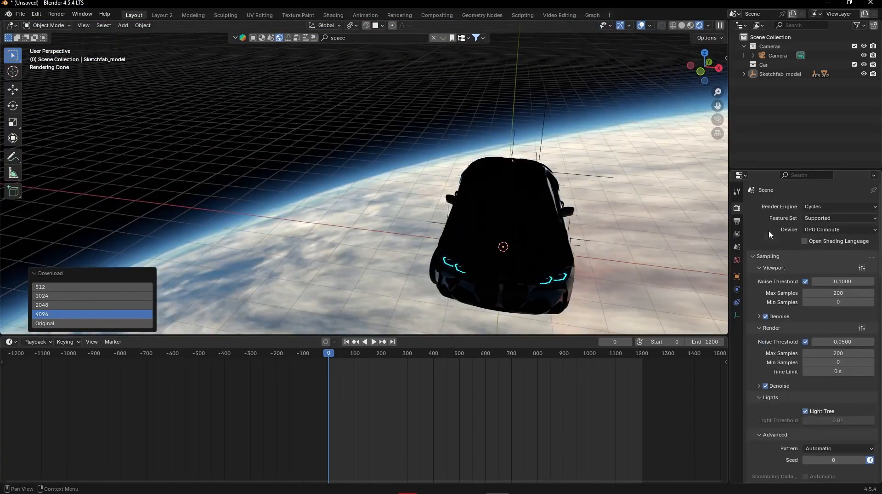
pyautogui.scroll(-1, 781, 248)
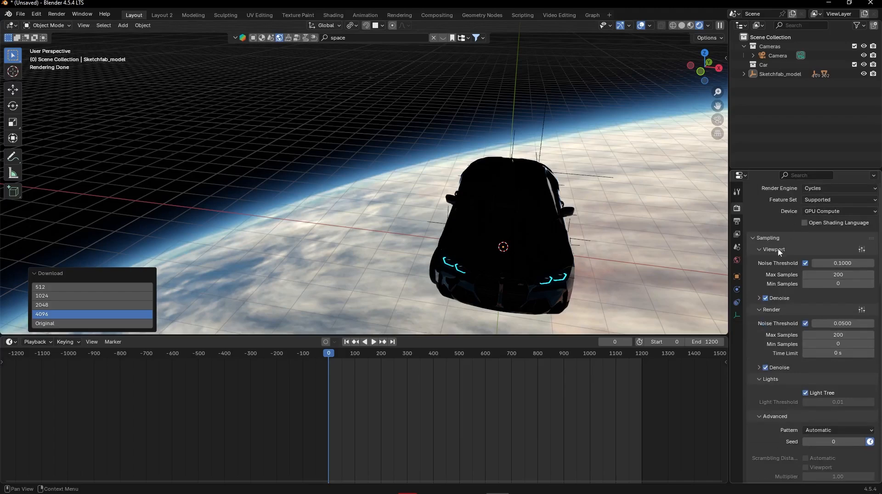
pyautogui.click(762, 297)
pyautogui.scroll(-2, 762, 296)
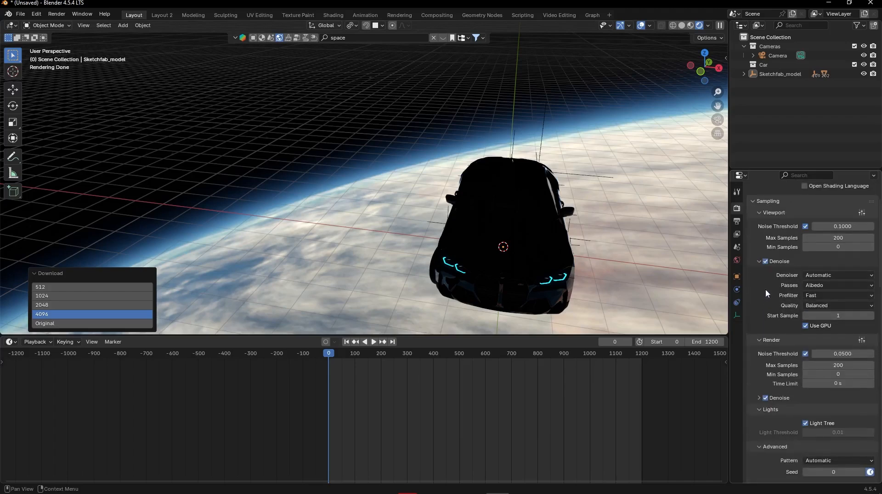
pyautogui.scroll(-2, 777, 271)
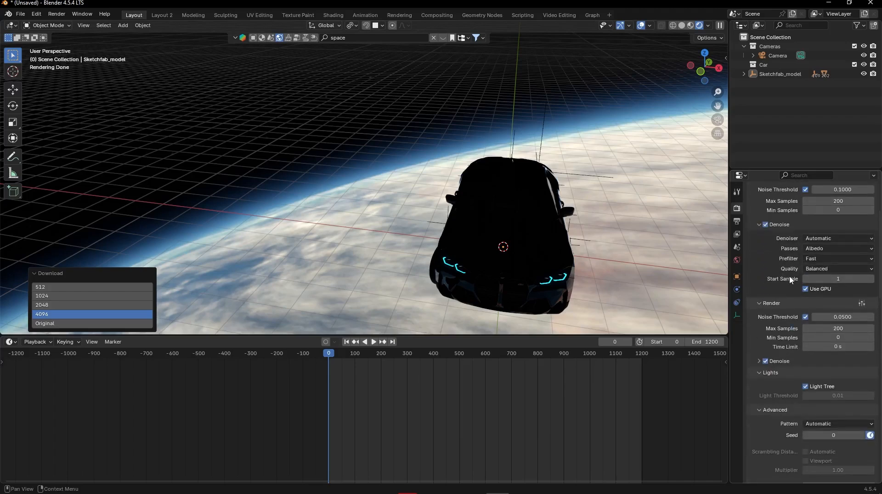
pyautogui.click(760, 361)
pyautogui.scroll(4, 787, 262)
pyautogui.scroll(-1, 818, 247)
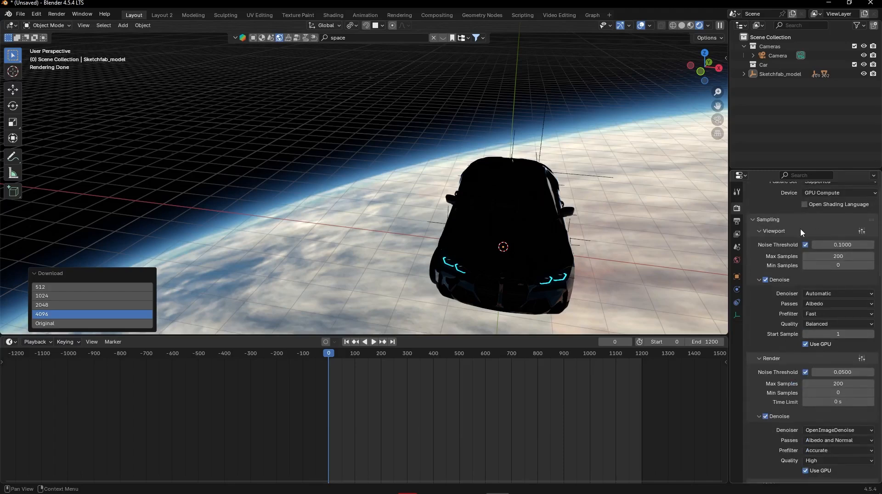
# - Review the render denoising, Lights, Light Paths, Clamping and Caustics settings, and expand the Volumes settings
pyautogui.scroll(-7, 800, 228)
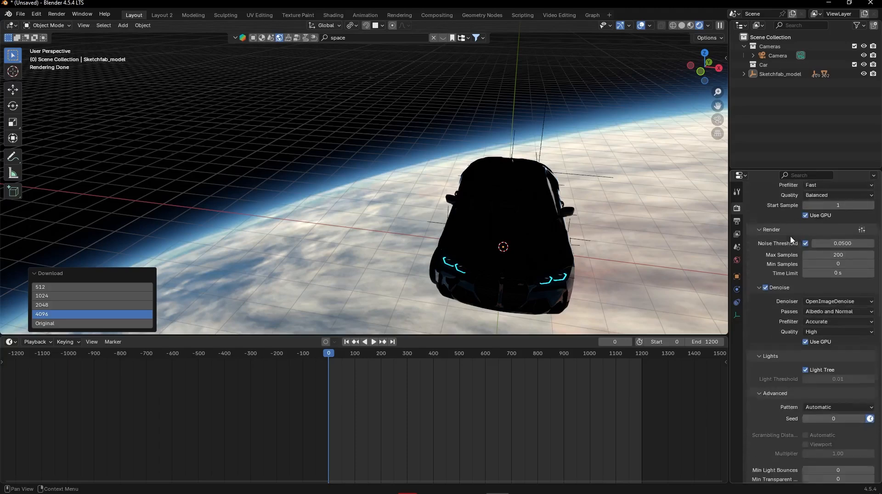
pyautogui.scroll(-7, 791, 239)
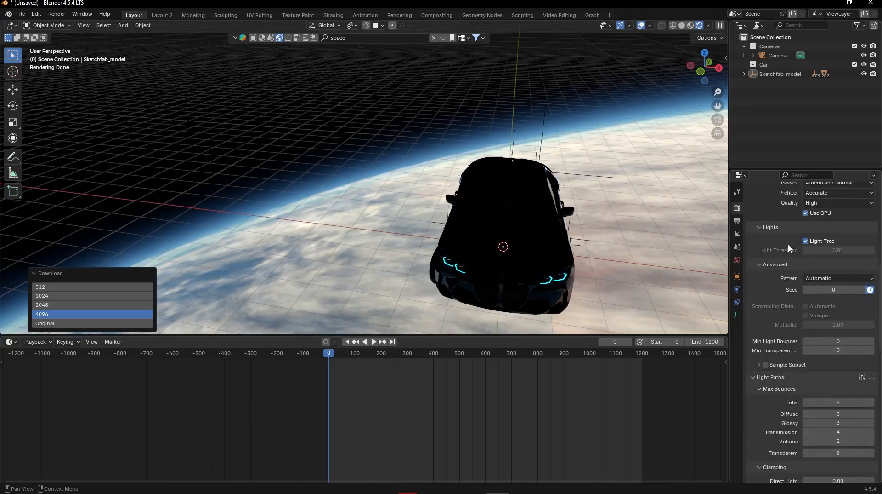
pyautogui.scroll(-4, 789, 248)
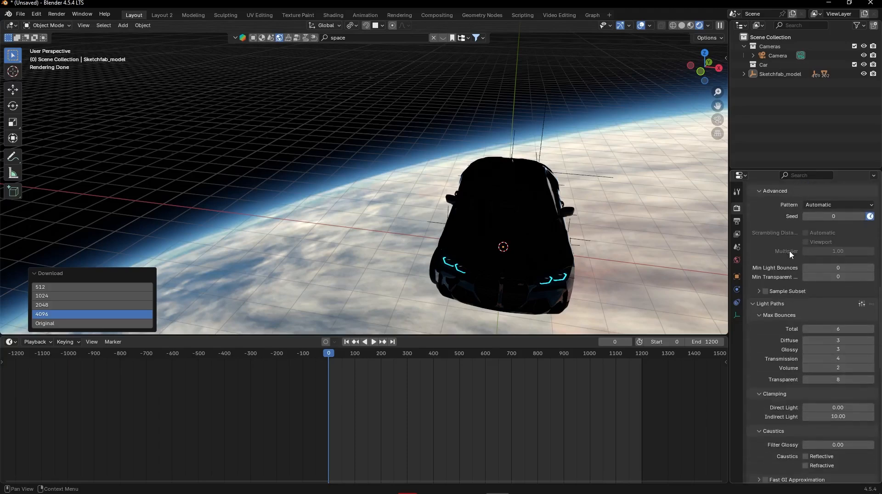
pyautogui.scroll(-5, 790, 252)
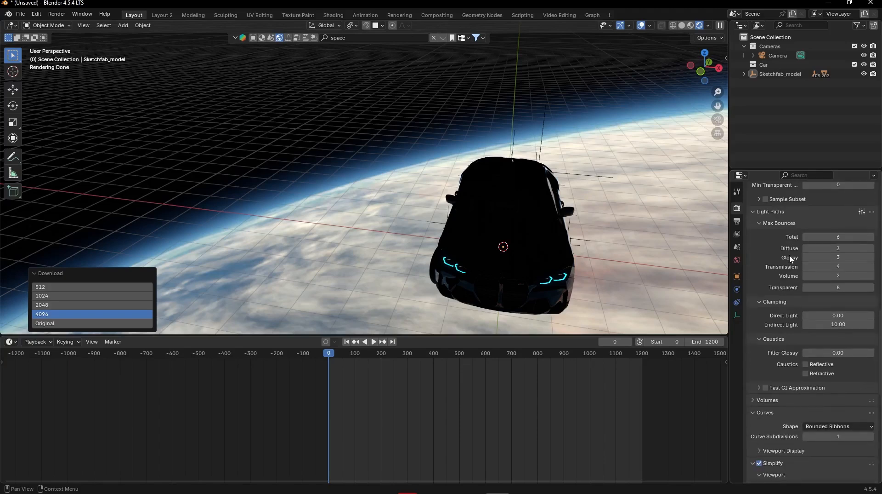
pyautogui.scroll(-6, 789, 256)
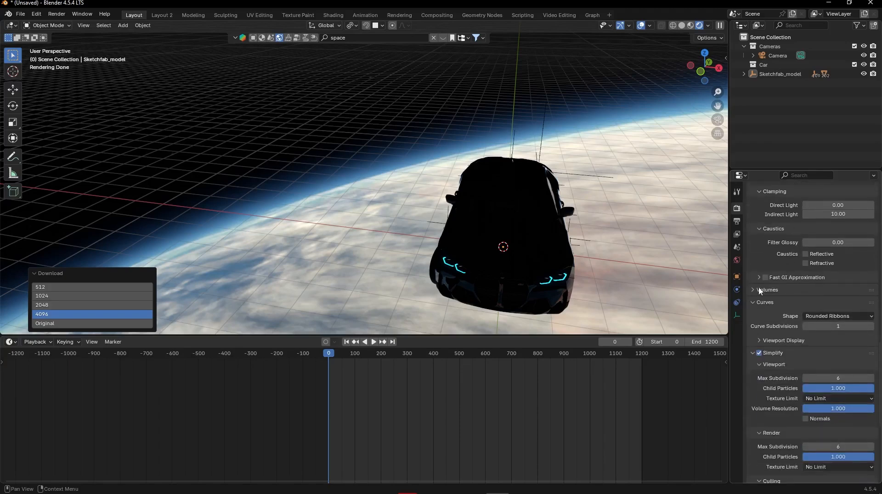
pyautogui.click(760, 289)
pyautogui.scroll(-3, 772, 294)
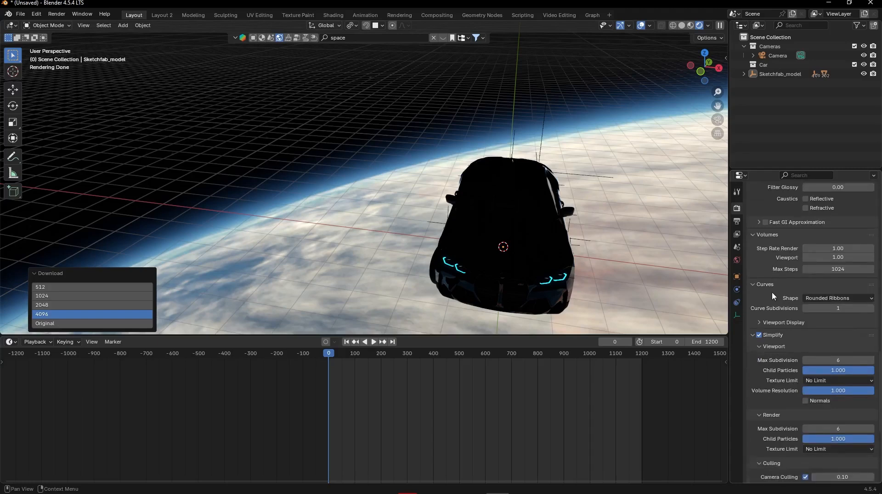
# - Check the Simplify and Culling settings, and expand Motion Blur to examine its position and shutter options
pyautogui.scroll(-6, 772, 292)
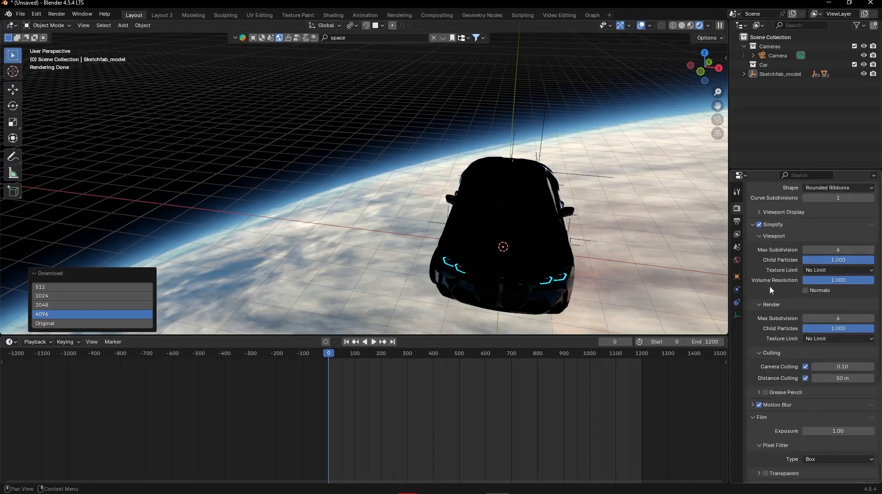
pyautogui.scroll(-3, 770, 285)
pyautogui.click(753, 348)
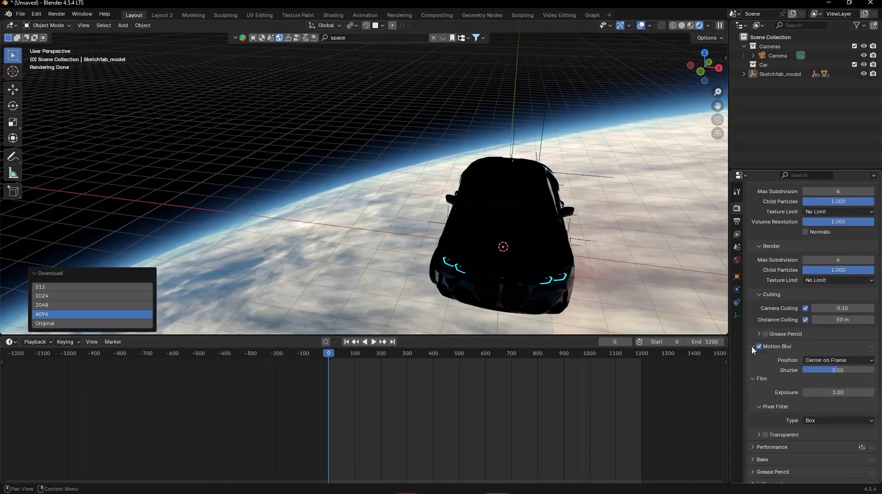
pyautogui.scroll(-3, 777, 331)
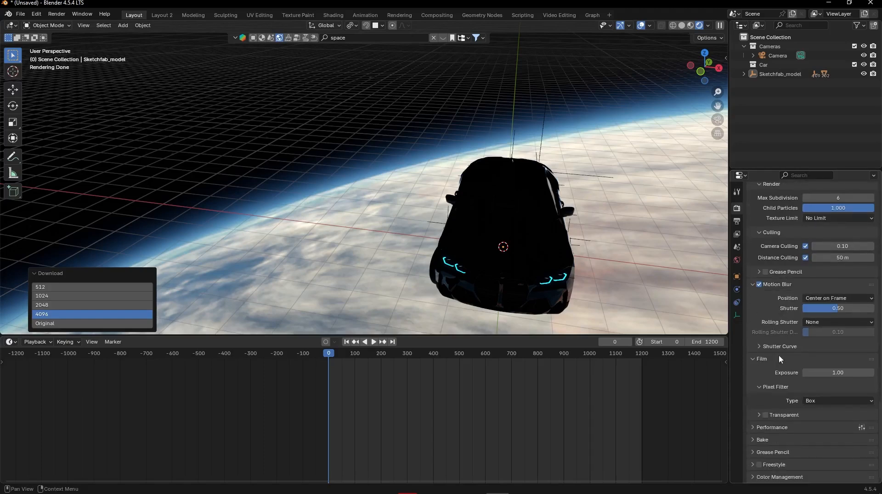
# - Examine the render Performance settings with Threads, Memory, Final Render and Viewport expanded
pyautogui.click(763, 427)
pyautogui.scroll(-4, 778, 358)
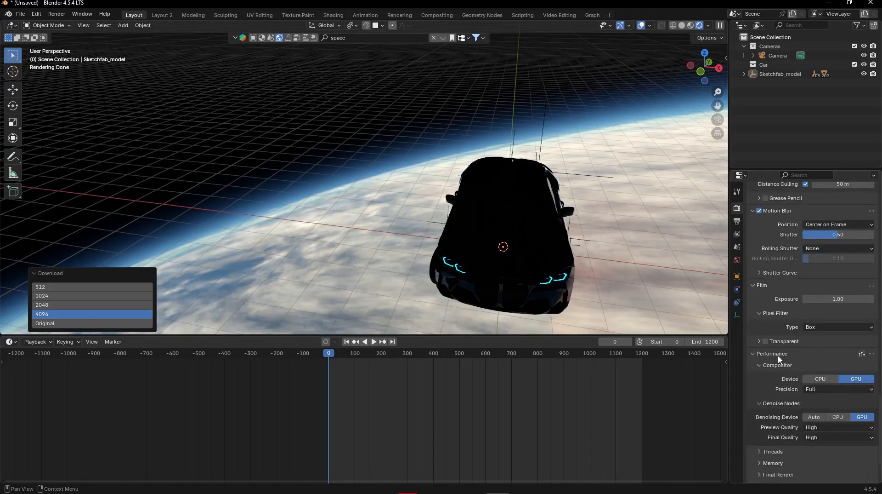
pyautogui.scroll(-3, 795, 349)
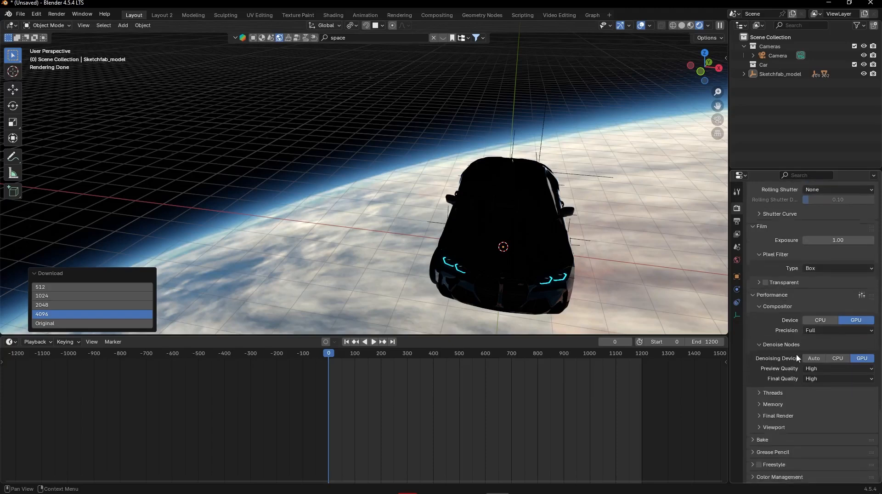
pyautogui.click(768, 396)
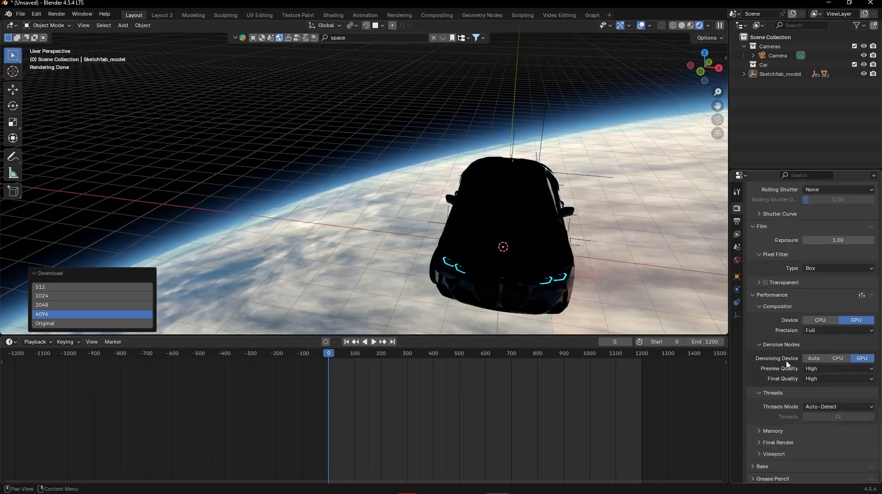
pyautogui.scroll(-1, 786, 360)
pyautogui.click(770, 415)
pyautogui.scroll(-1, 773, 425)
pyautogui.click(778, 432)
pyautogui.scroll(-1, 784, 436)
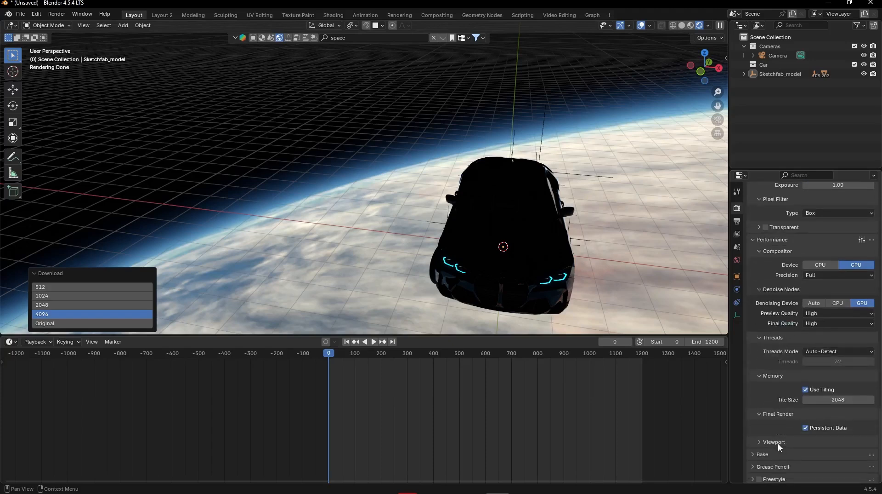
pyautogui.click(788, 440)
# - Expand and examine the Bake, Grease Pencil and Color Management render settings
pyautogui.scroll(-1, 781, 422)
pyautogui.scroll(-1, 763, 437)
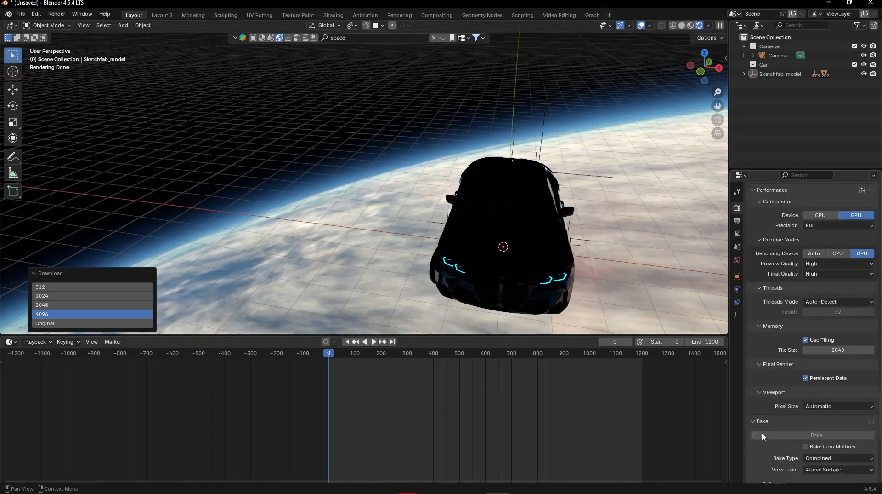
pyautogui.click(762, 432)
pyautogui.scroll(-5, 767, 404)
pyautogui.scroll(-5, 773, 381)
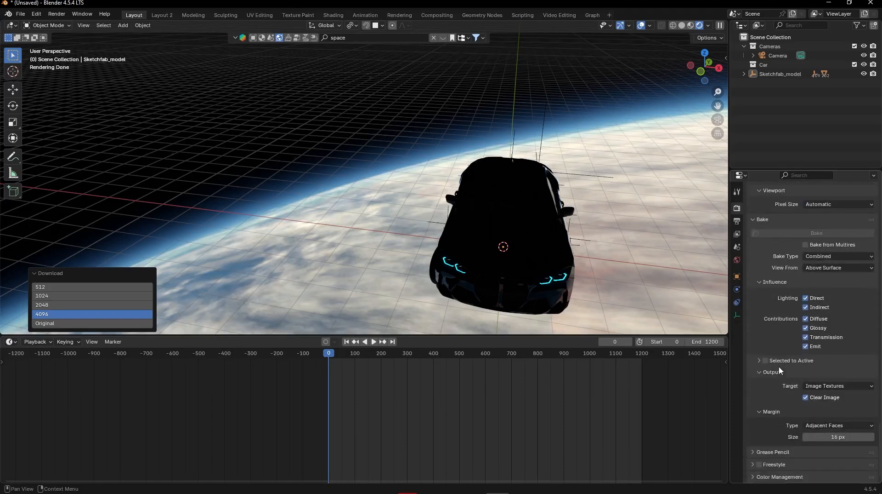
pyautogui.click(770, 451)
pyautogui.scroll(-4, 769, 399)
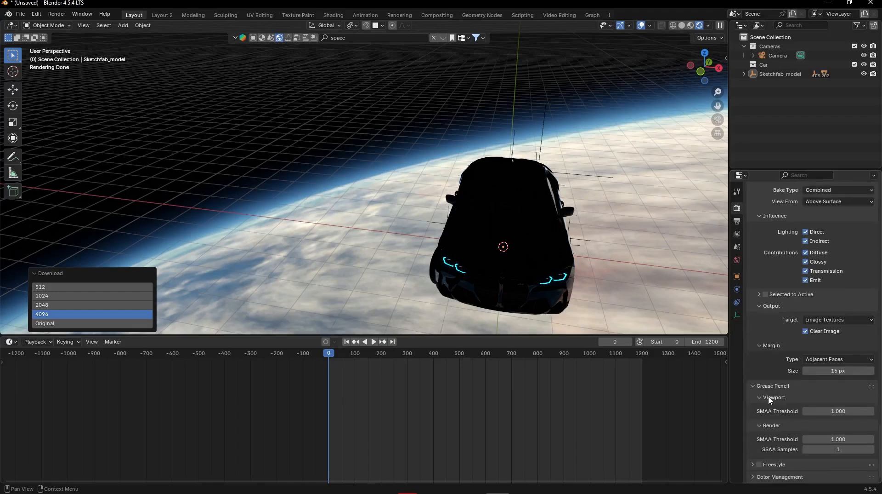
pyautogui.scroll(-4, 790, 363)
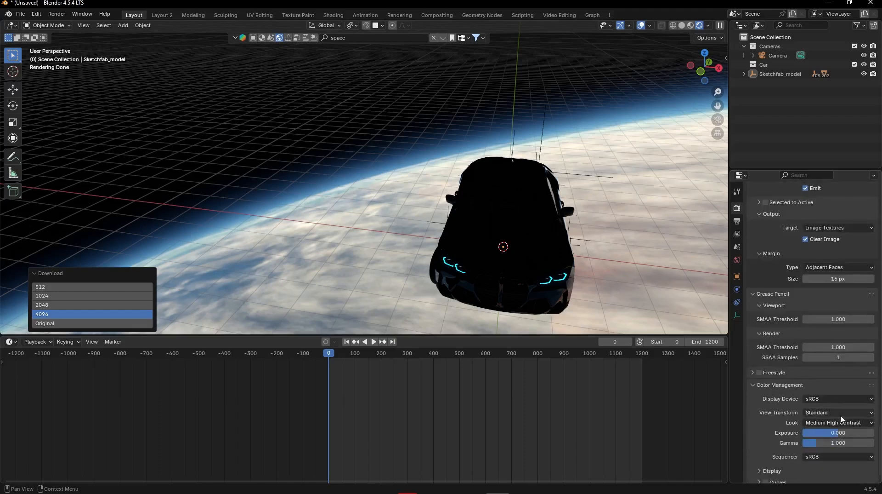
pyautogui.scroll(-1, 820, 414)
# - Review the output format, frame range and file settings, and view the scene through the camera
pyautogui.click(737, 221)
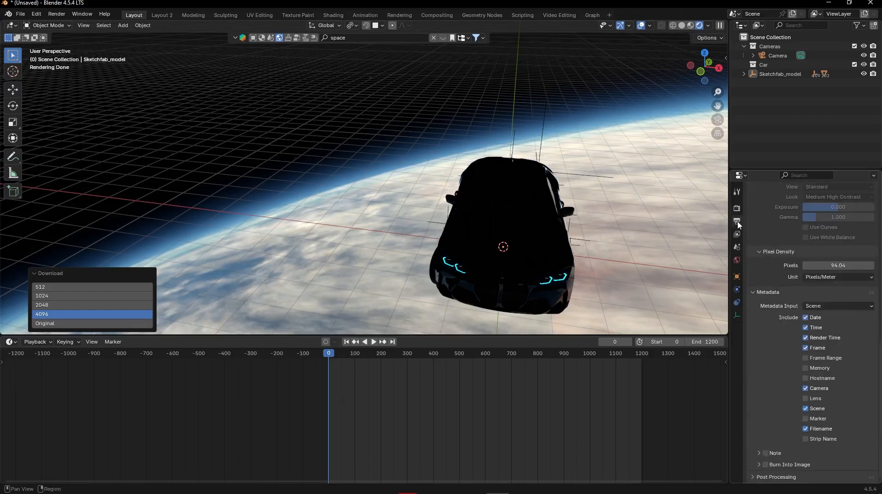
pyautogui.scroll(6, 792, 270)
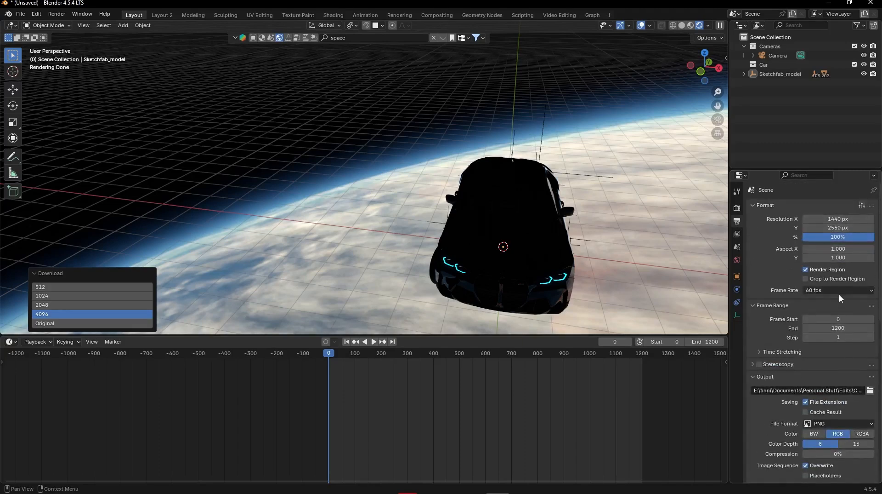
pyautogui.scroll(-1, 771, 255)
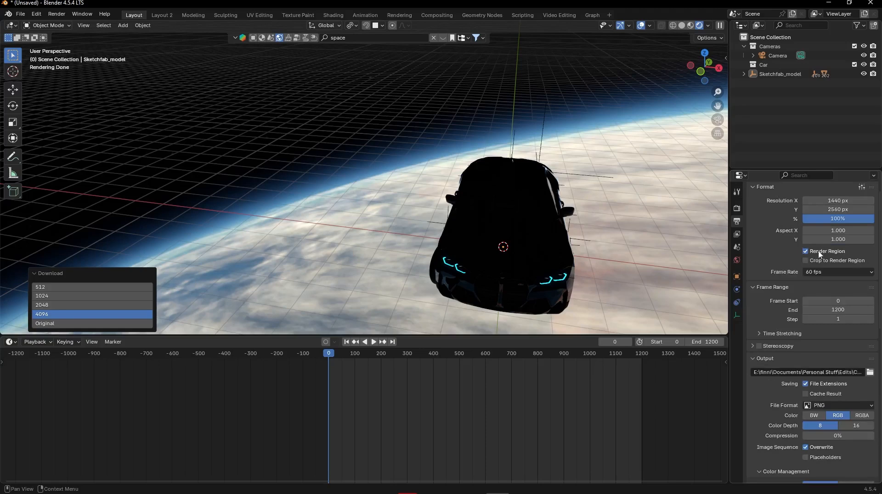
pyautogui.press('KP_0')
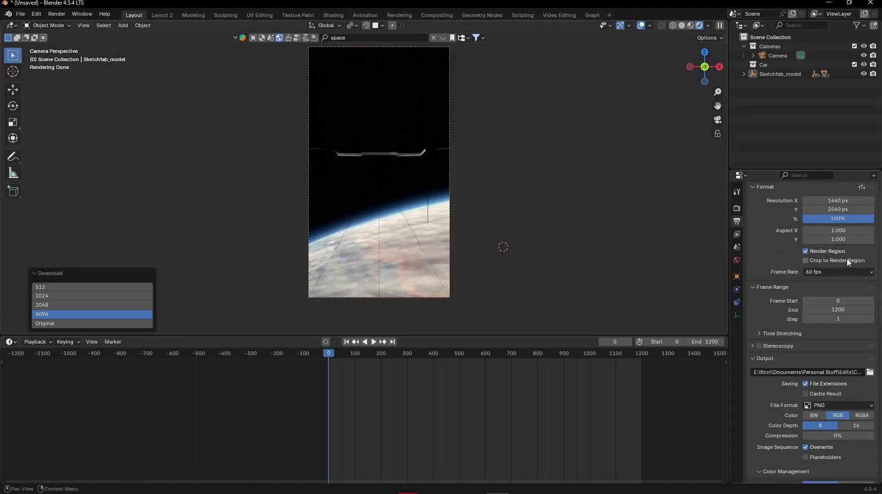
# - Check the Render Region option in the output format settings and leave the camera view
pyautogui.click(811, 253)
pyautogui.click(822, 251)
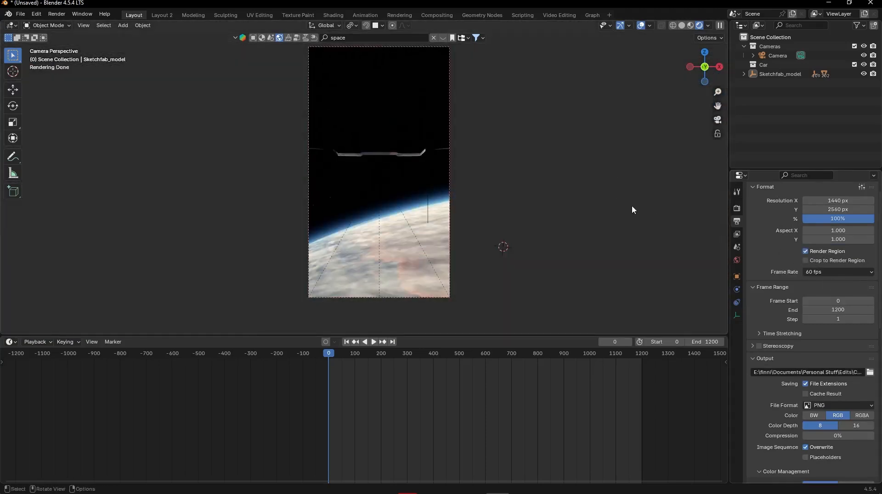
pyautogui.press('KP_0')
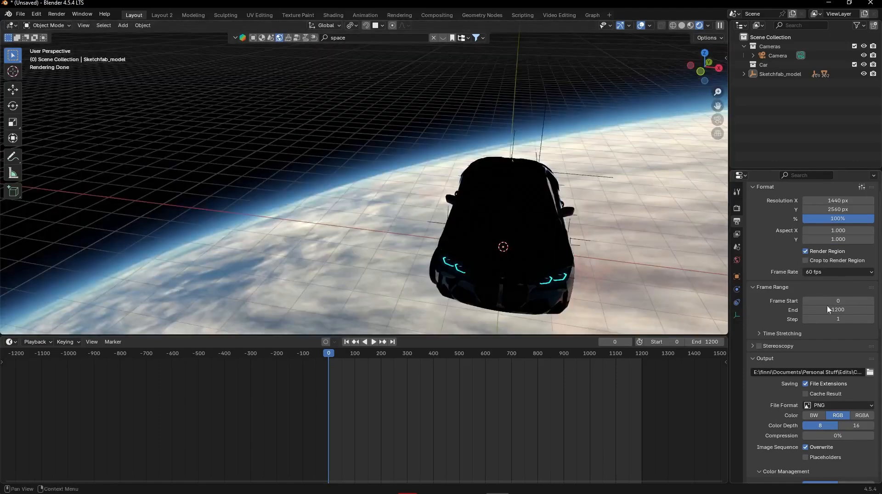
# - Set the output file format to FFmpeg Video
pyautogui.scroll(-3, 764, 283)
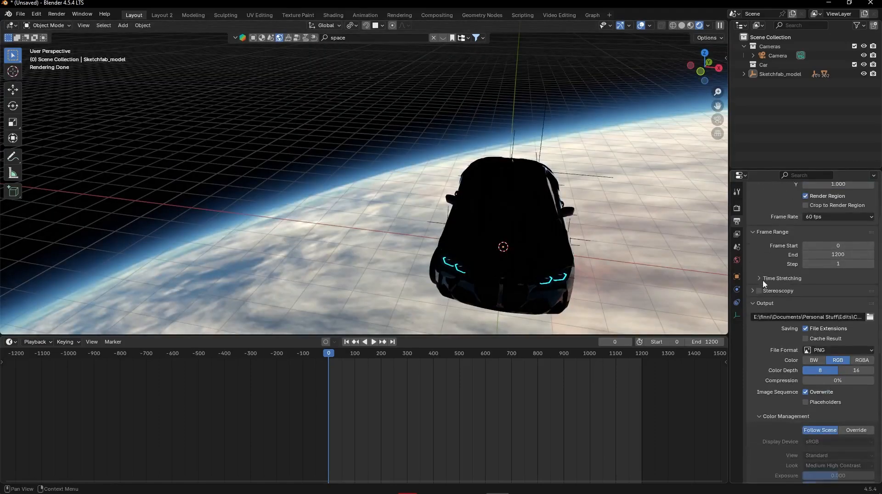
pyautogui.scroll(-3, 784, 279)
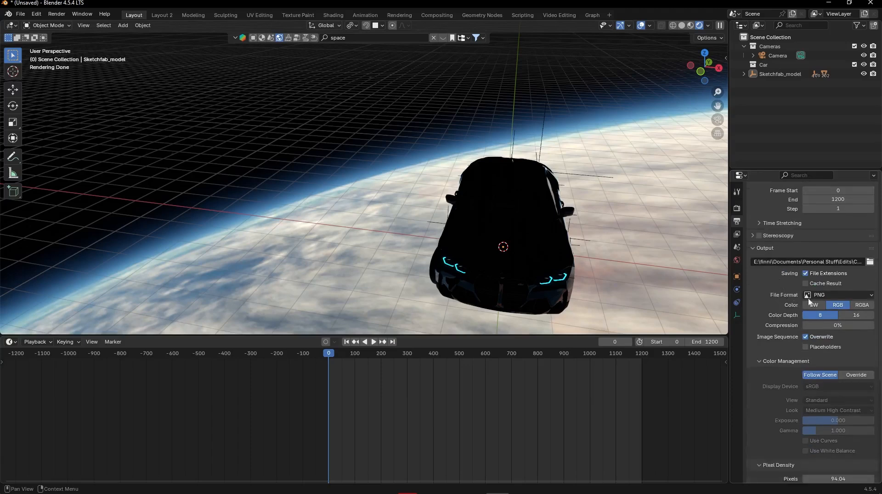
pyautogui.click(809, 297)
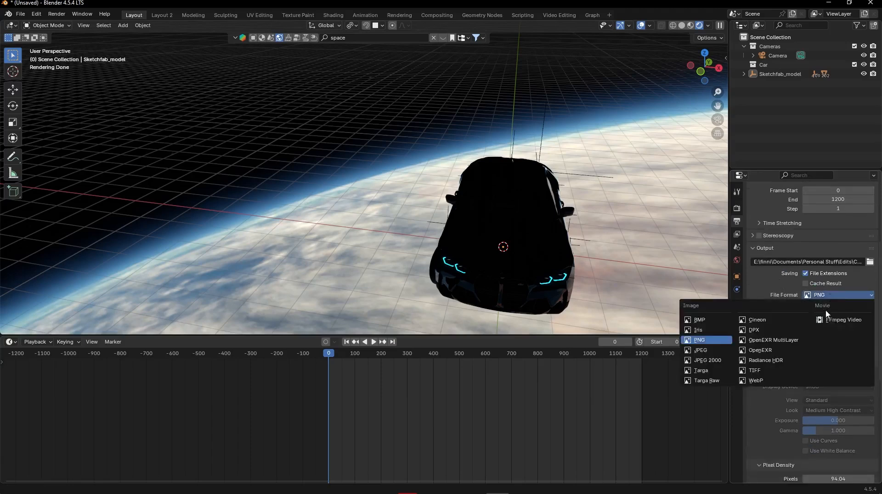
pyautogui.click(714, 339)
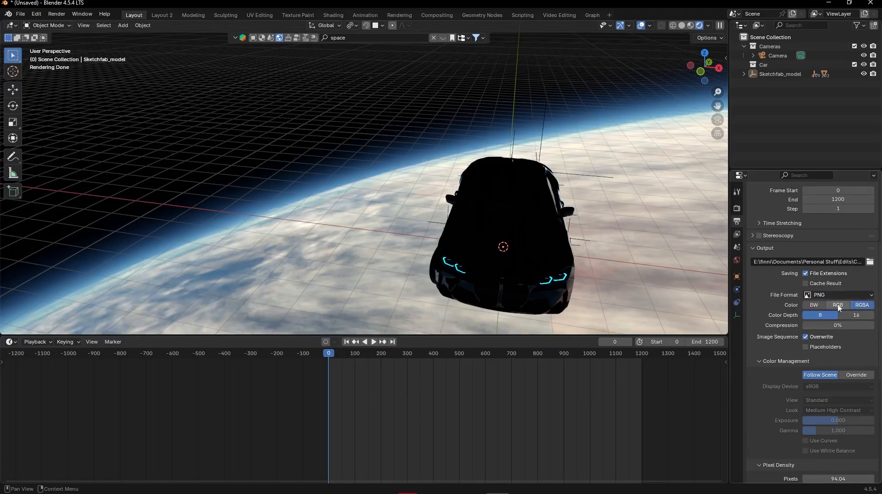
pyautogui.click(843, 295)
pyautogui.click(845, 319)
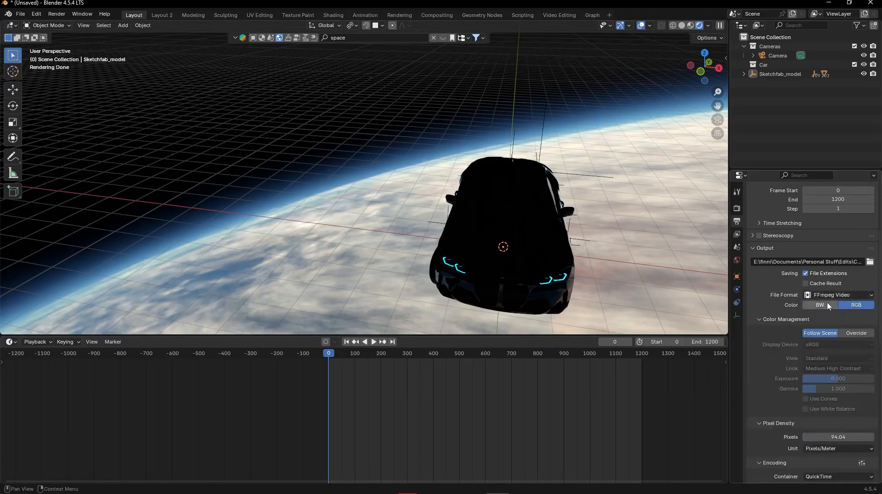
# - Examine the encoding, video, audio, metadata and post-processing output settings for the FFmpeg Video format
pyautogui.scroll(-5, 824, 301)
pyautogui.scroll(-4, 772, 281)
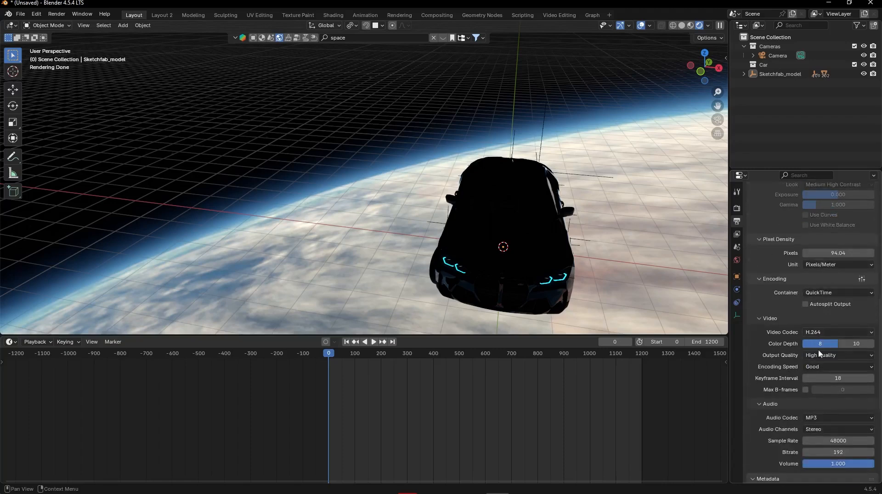
pyautogui.scroll(-10, 787, 340)
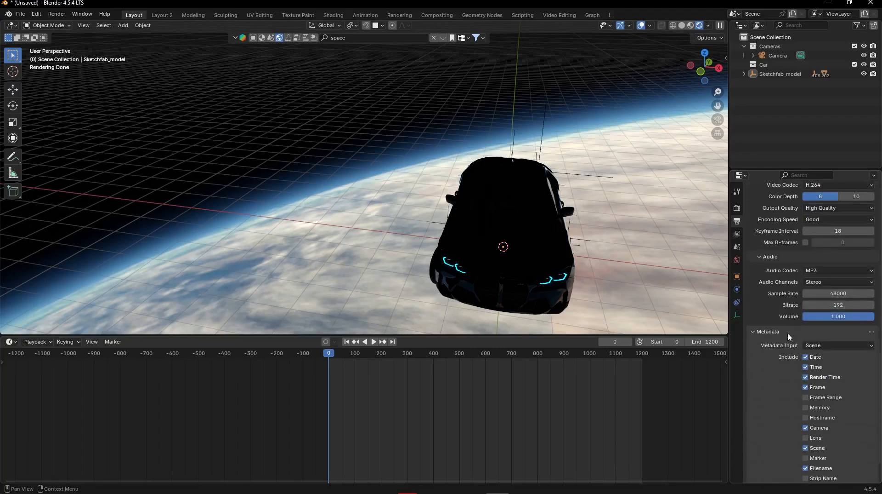
pyautogui.scroll(-2, 785, 381)
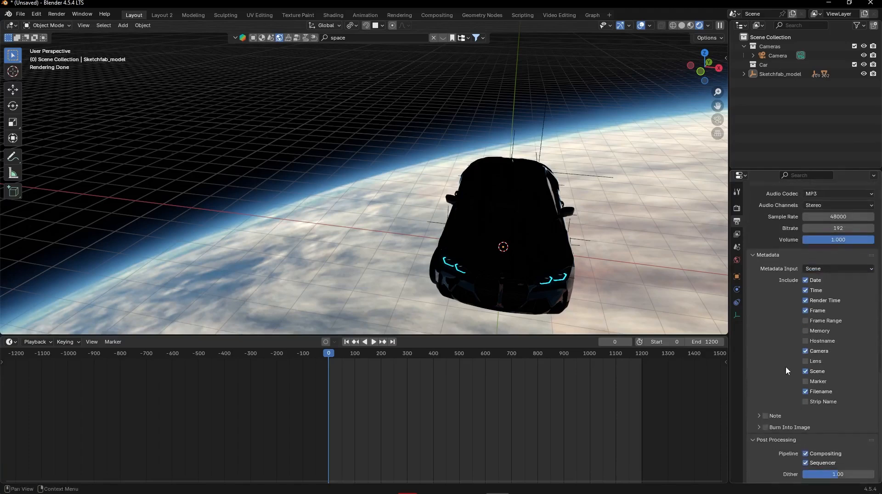
pyautogui.scroll(10, 800, 381)
pyautogui.scroll(15, 805, 377)
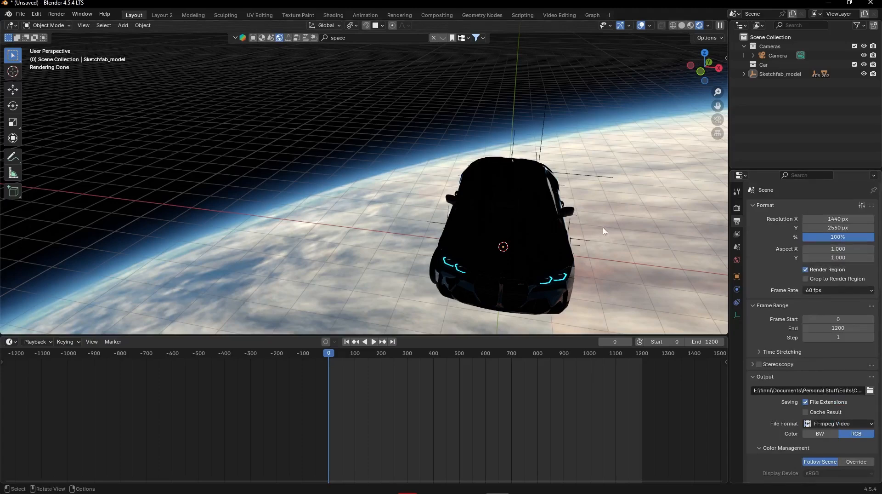
# - Select Sketchfab_model, view it from its front corner and switch the viewport to solid shading
pyautogui.moveTo(605, 231)
pyautogui.mouseDown(button='middle')
pyautogui.moveTo(585, 236)
pyautogui.moveTo(561, 219)
pyautogui.moveTo(569, 227)
pyautogui.mouseUp(button='middle')
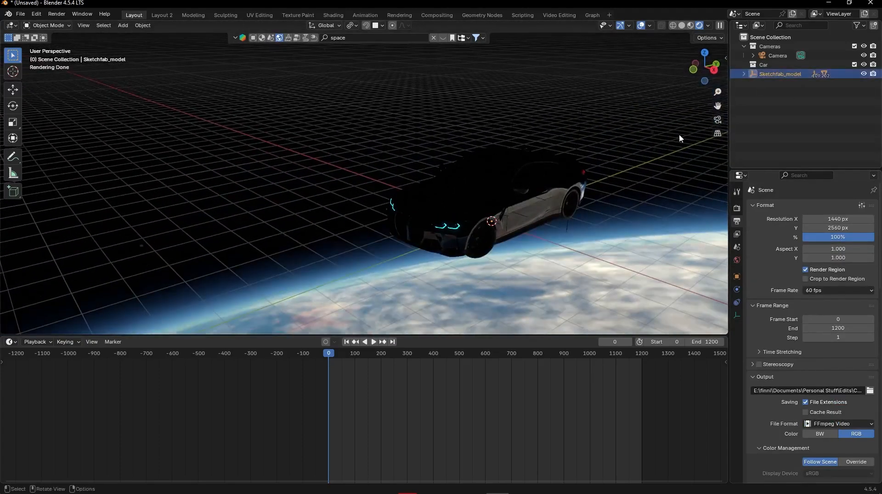
pyautogui.moveTo(681, 137); pyautogui.dragTo(547, 133, button='middle')
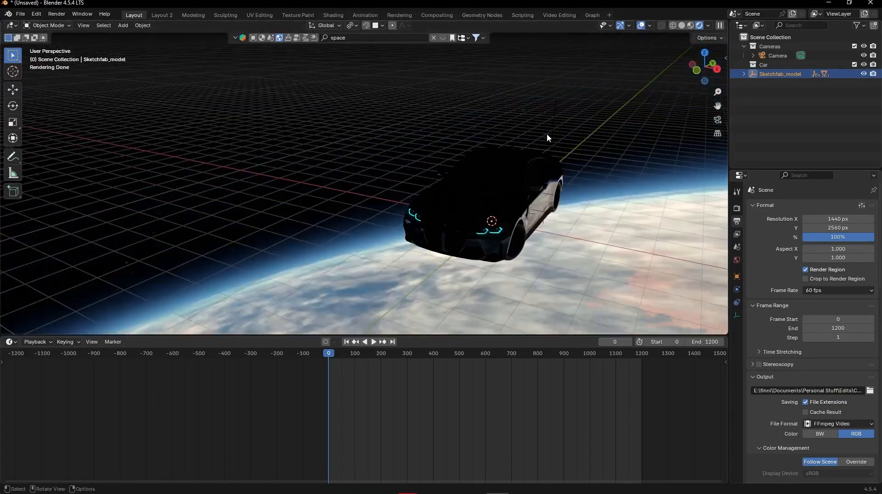
pyautogui.click(682, 25)
# - Try moving, rotating, trackball-rotating and scaling the car model freely, and cancel the transforms
pyautogui.press('g')
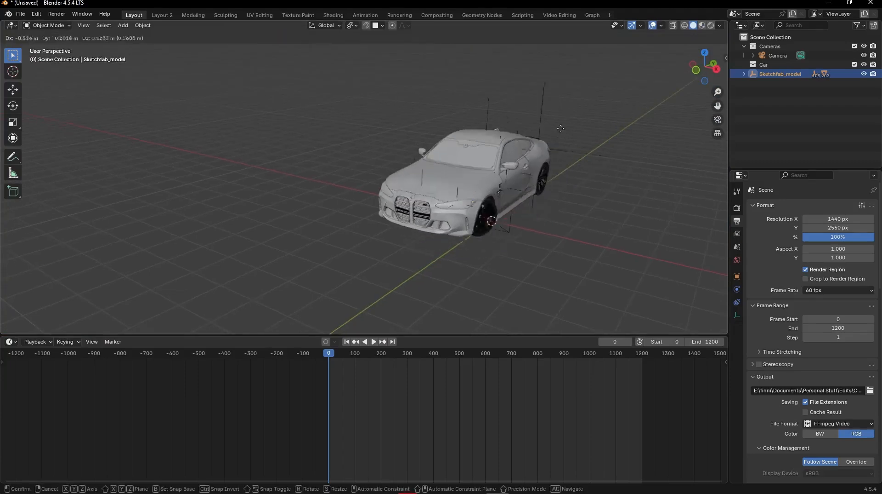
pyautogui.press('r')
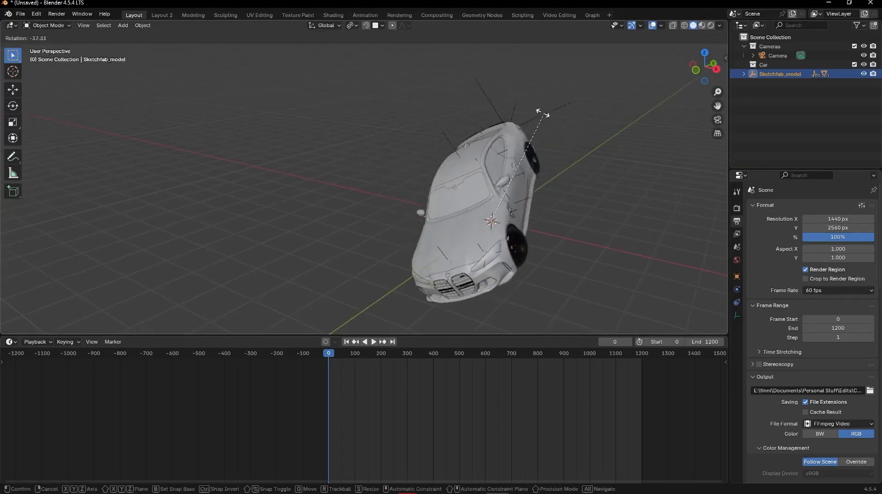
pyautogui.press('r')
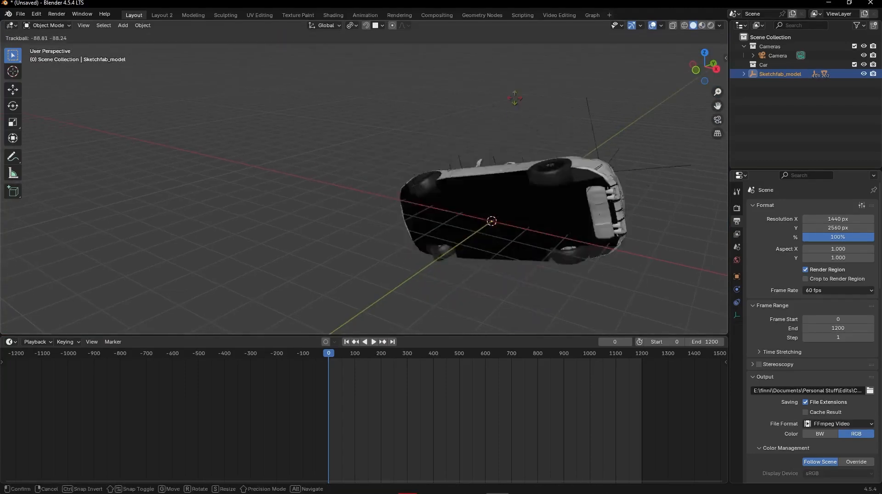
pyautogui.rightClick(615, 172)
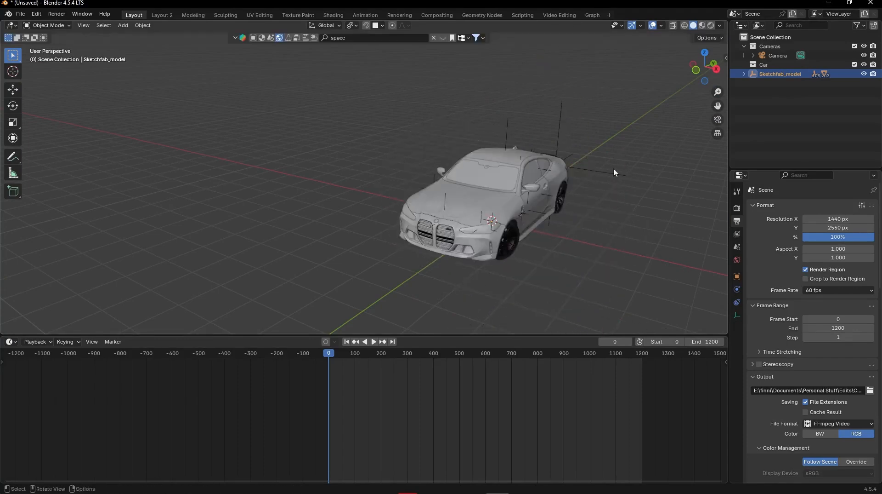
pyautogui.press('s')
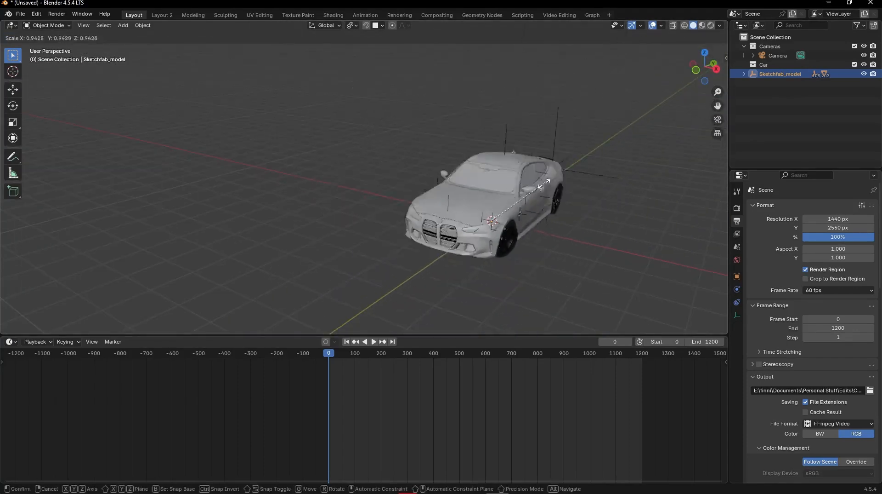
pyautogui.rightClick(606, 153)
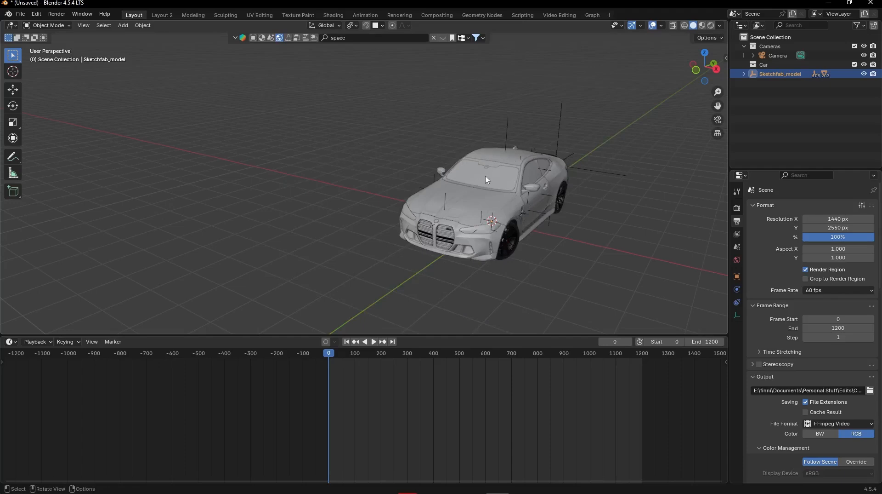
# - Try moving the car model along the Z, Y and X axes and scaling and rotating it on X, and cancel
pyautogui.moveTo(487, 180); pyautogui.dragTo(489, 198, button='middle')
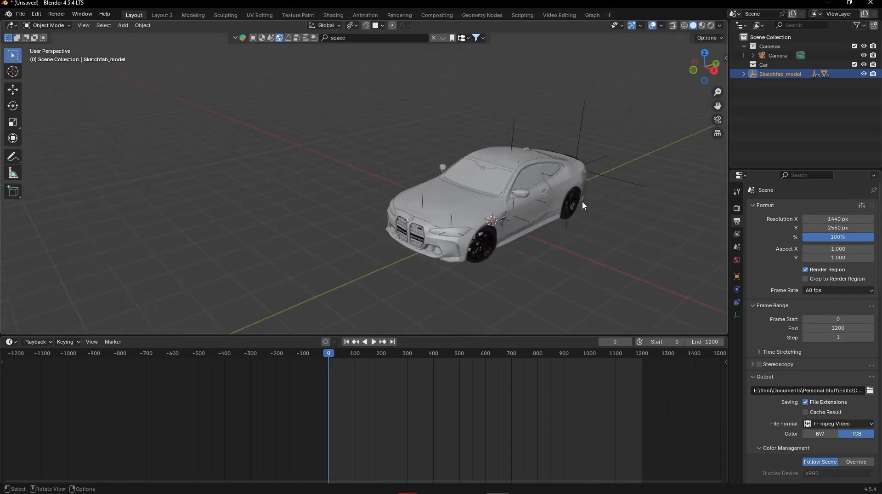
pyautogui.press('g')
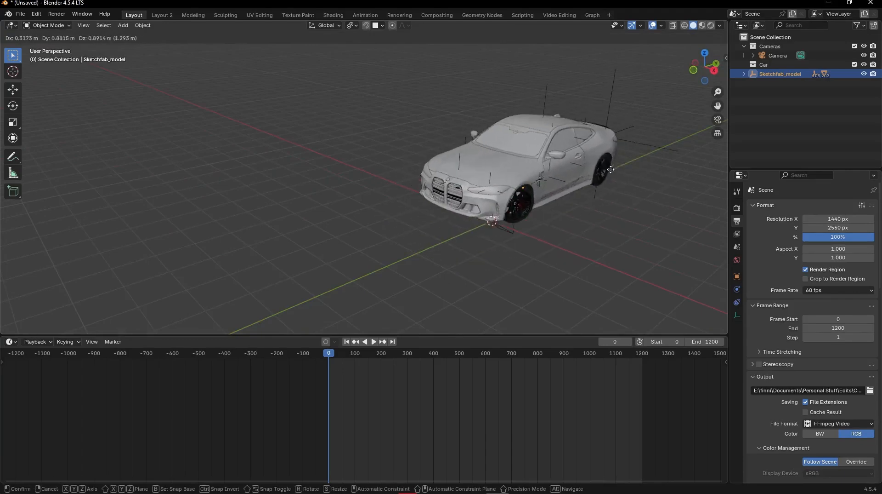
pyautogui.press('z')
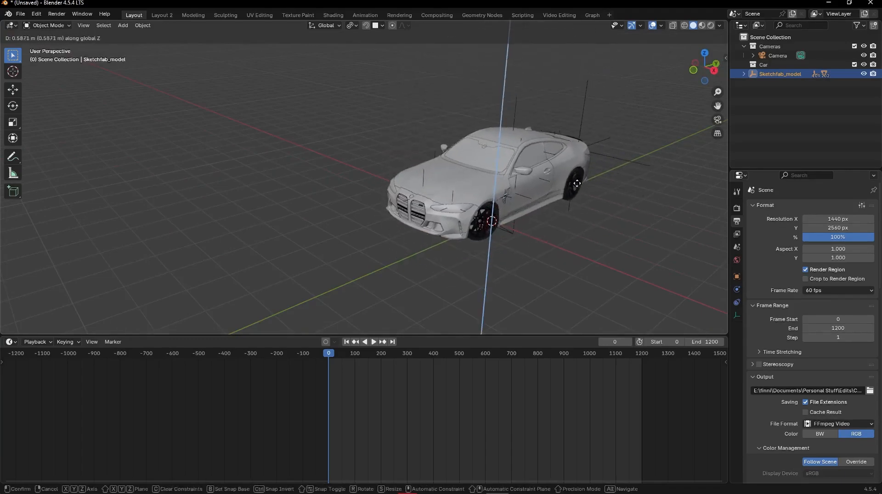
pyautogui.press('y')
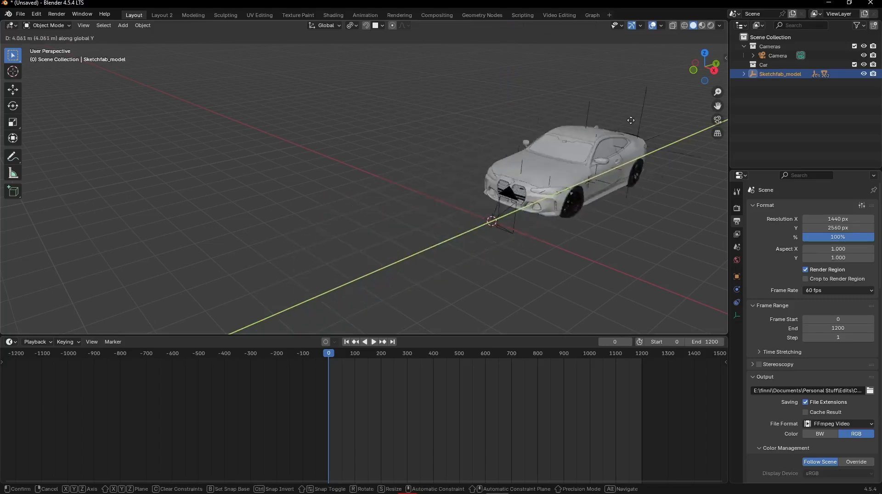
pyautogui.press('x')
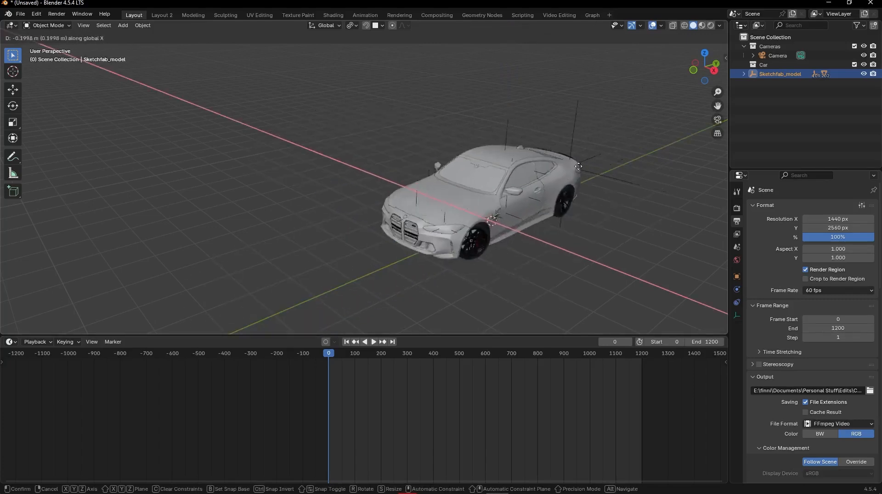
pyautogui.press('s')
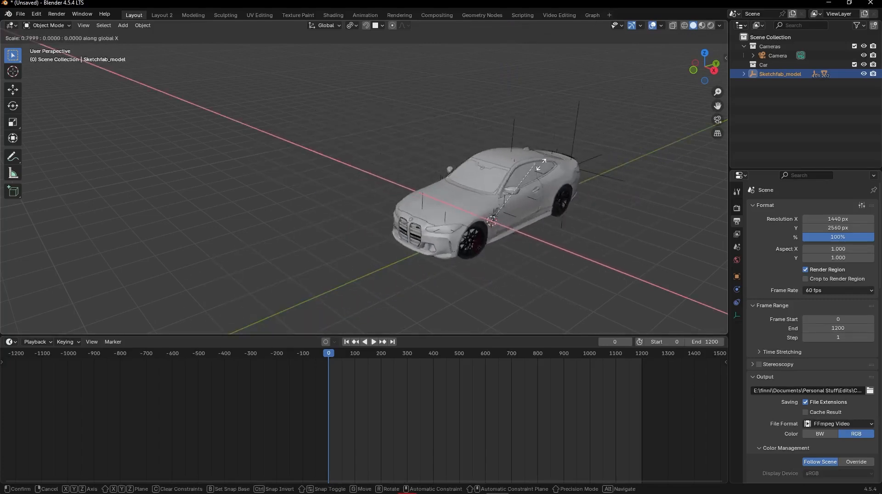
pyautogui.press('r')
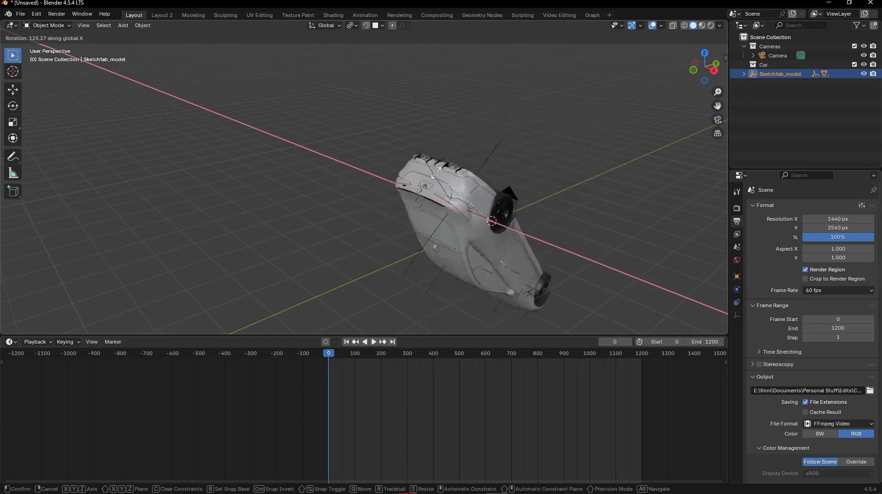
pyautogui.press('Escape')
# - Select the Camera object in the Cameras collection and view the camera and car from the side
pyautogui.moveTo(504, 161)
pyautogui.mouseDown(button='middle')
pyautogui.moveTo(532, 168)
pyautogui.moveTo(500, 151)
pyautogui.mouseUp(button='middle')
pyautogui.click(774, 56)
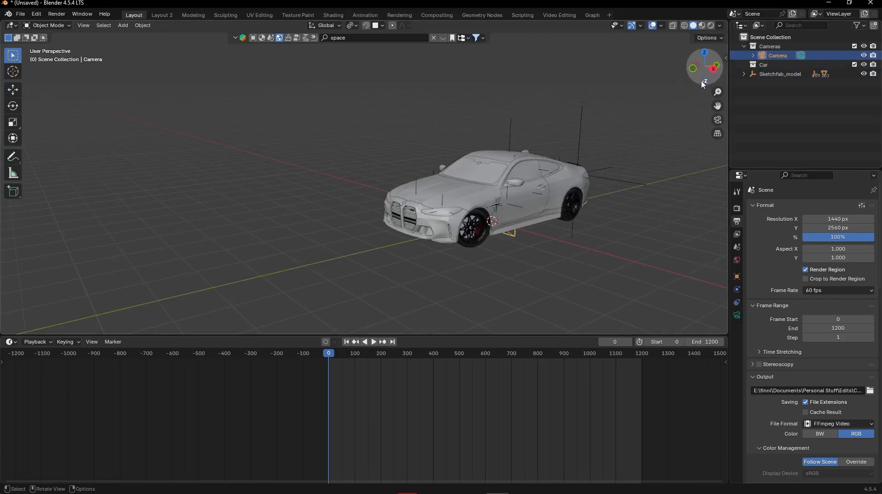
pyautogui.moveTo(602, 184); pyautogui.dragTo(565, 195, button='middle')
pyautogui.moveTo(537, 255); pyautogui.dragTo(530, 232, button='middle')
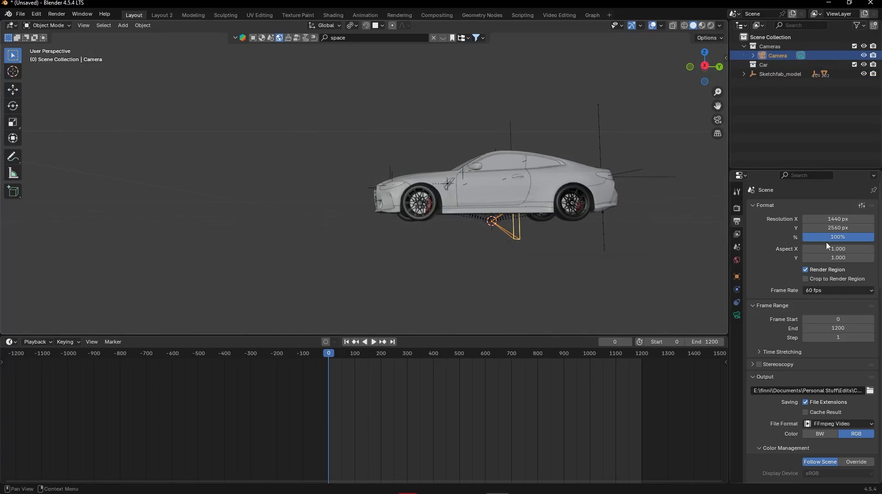
# - Show the render sampling and denoise settings, and look up the Defaults options for the startup file
pyautogui.click(737, 209)
pyautogui.scroll(-12, 855, 267)
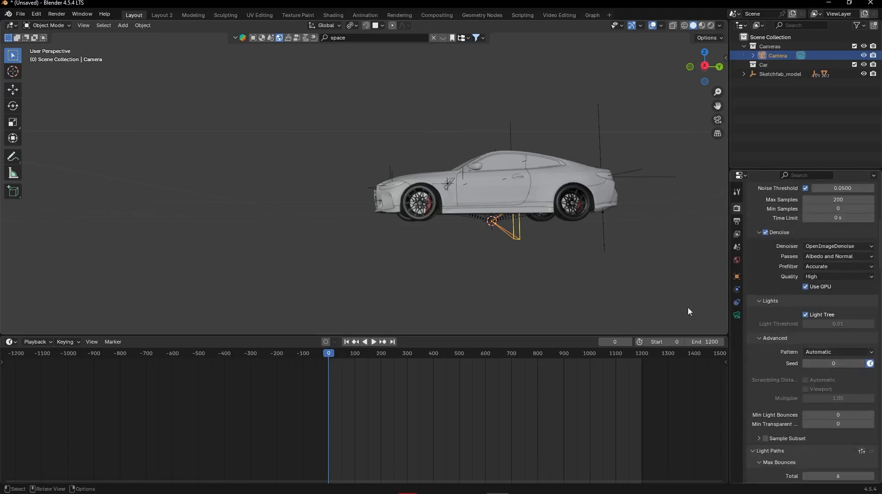
pyautogui.click(21, 14)
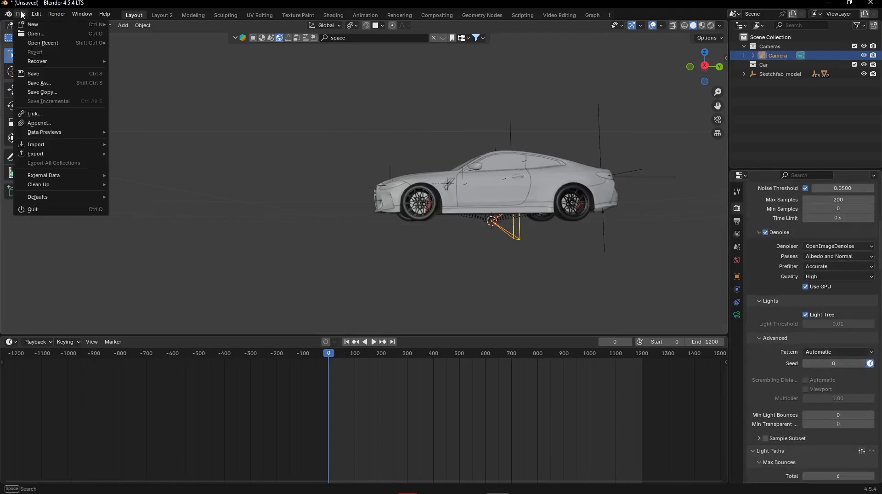
pyautogui.moveTo(59, 200)
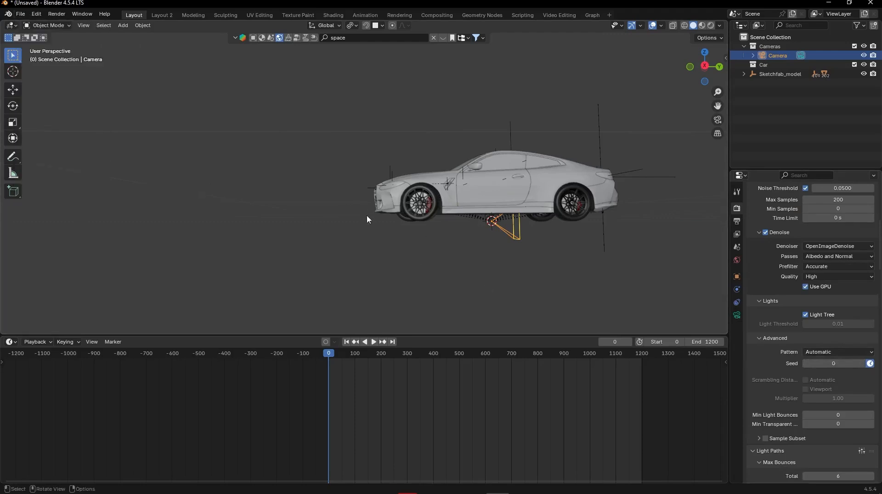
# - Switch the viewport to the active camera's view, toggling between the user perspective and the camera perspective
pyautogui.moveTo(368, 217); pyautogui.dragTo(445, 260, button='middle')
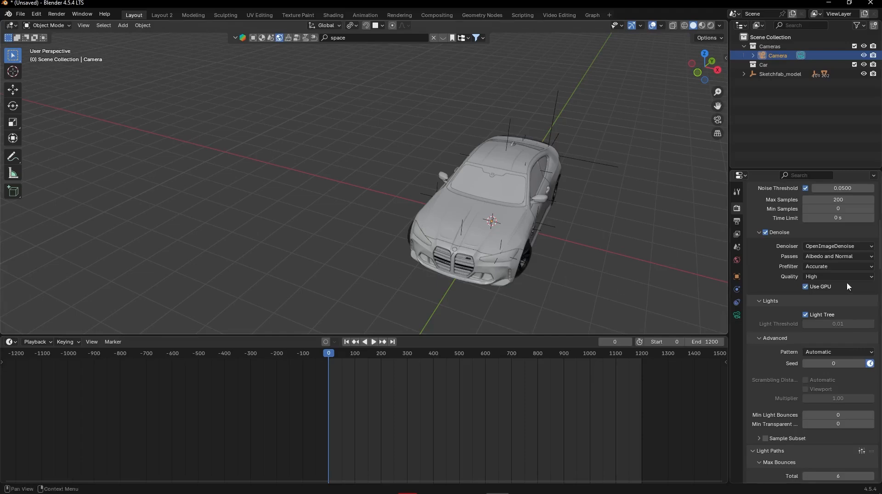
pyautogui.scroll(5, 847, 282)
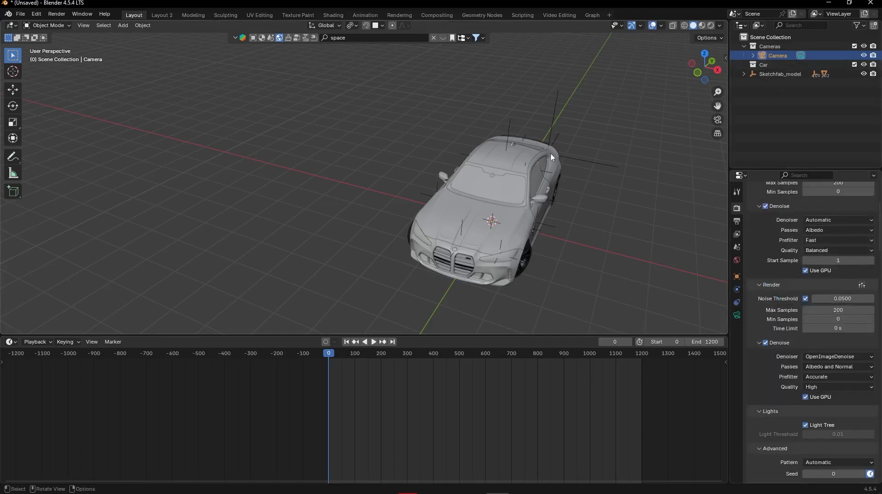
pyautogui.keyDown('shift'); pyautogui.moveTo(564, 186); pyautogui.dragTo(487, 144, button='middle'); pyautogui.keyUp('shift')
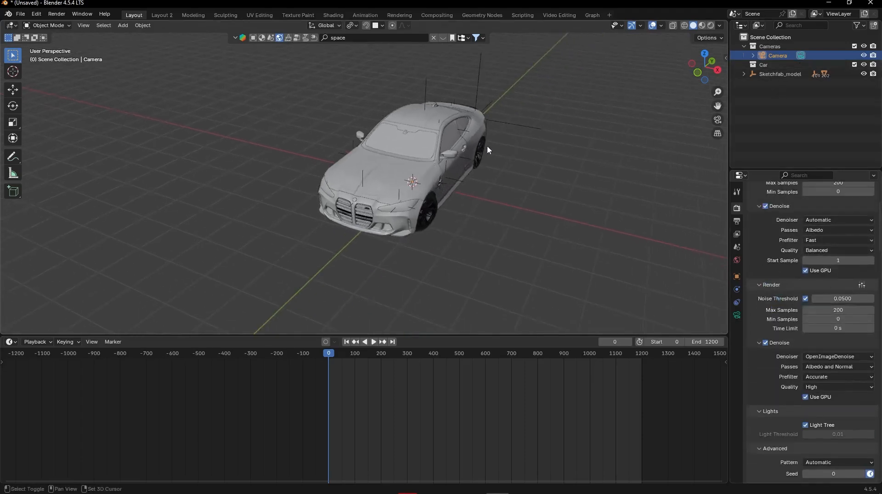
pyautogui.click(84, 26)
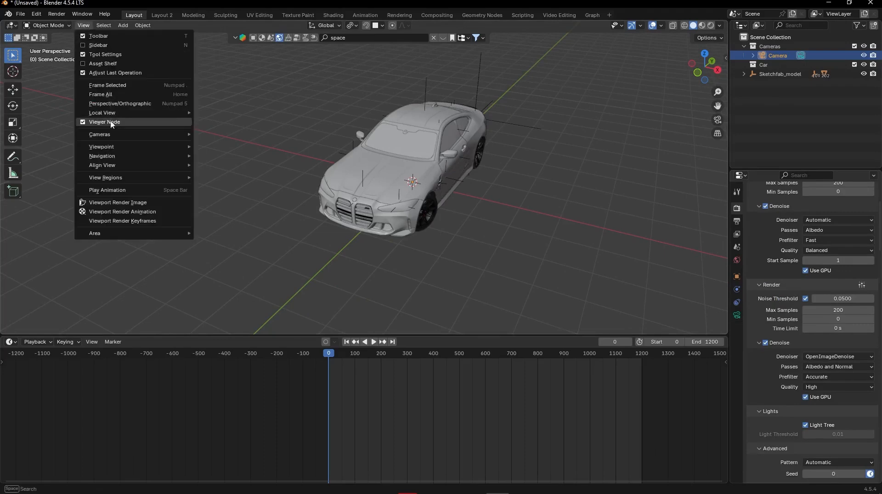
pyautogui.moveTo(113, 134)
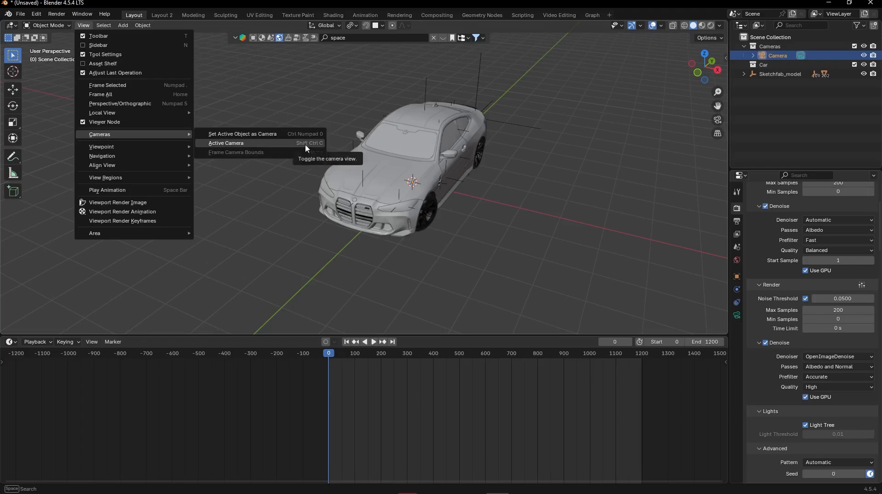
pyautogui.click(289, 143)
pyautogui.hotkey('ctrl', 'shift', 'c')
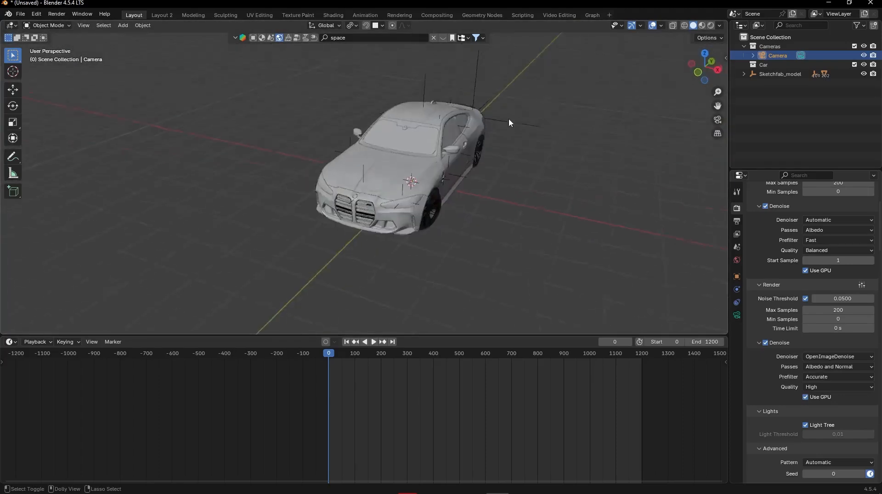
pyautogui.hotkey('ctrl', 'shift', 'c')
pyautogui.hotkey('ctrl', 'shift', 'c')
pyautogui.hotkey('ctrl', 'shift', 'c')
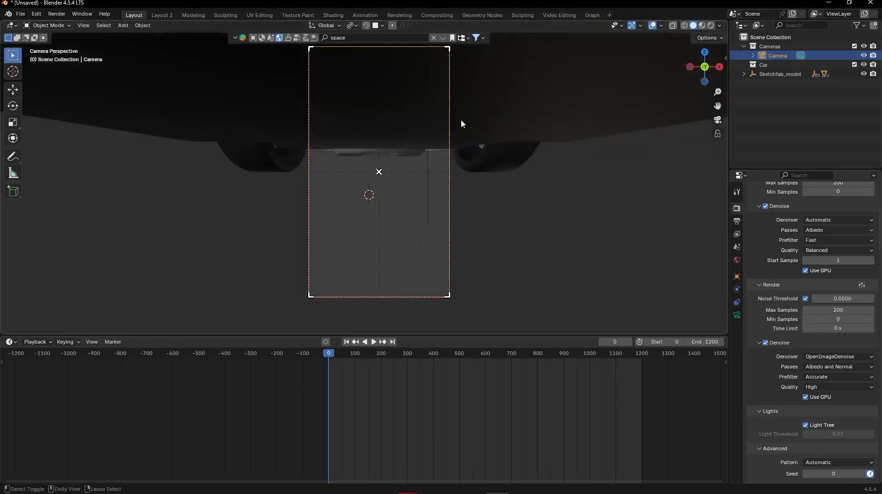
# - Reposition the camera with Walk Navigation so the whole car is framed from the front at a slightly raised angle, and confirm
pyautogui.click(81, 27)
pyautogui.moveTo(113, 134)
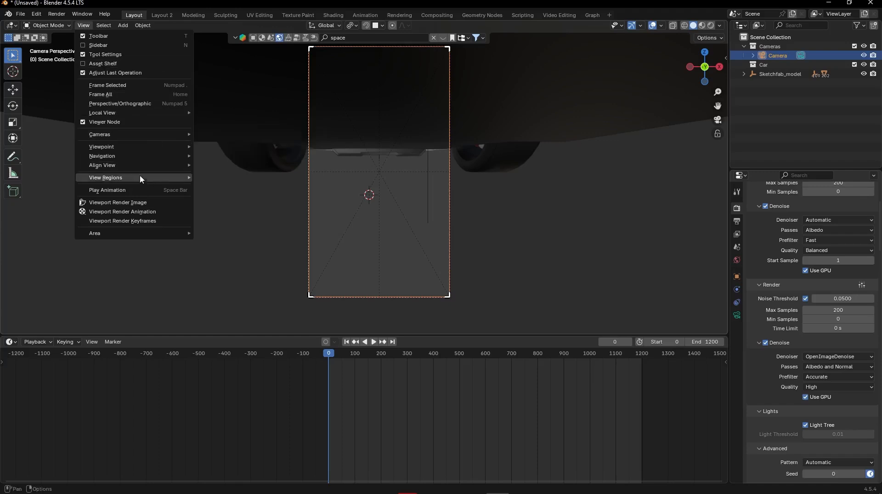
pyautogui.moveTo(125, 155)
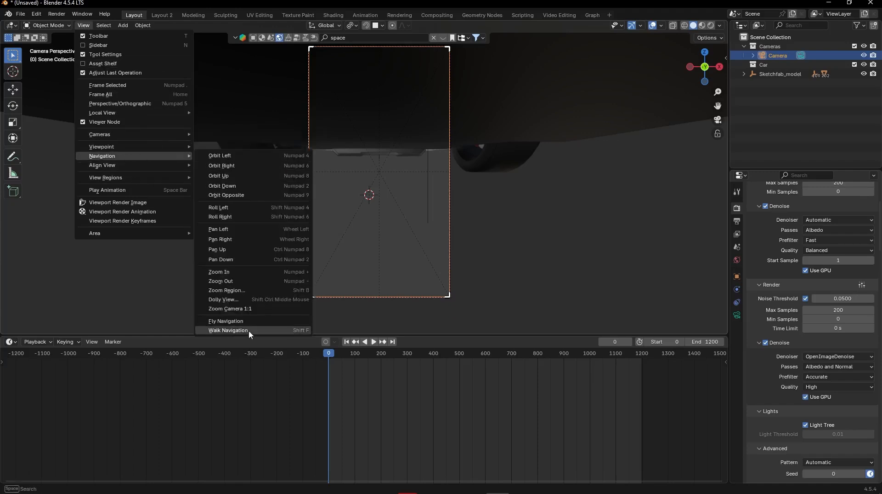
pyautogui.click(284, 328)
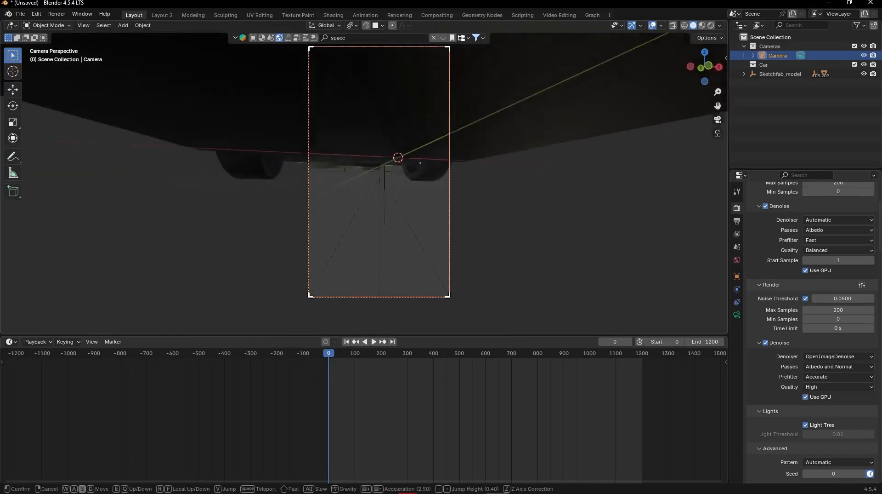
pyautogui.press('s')
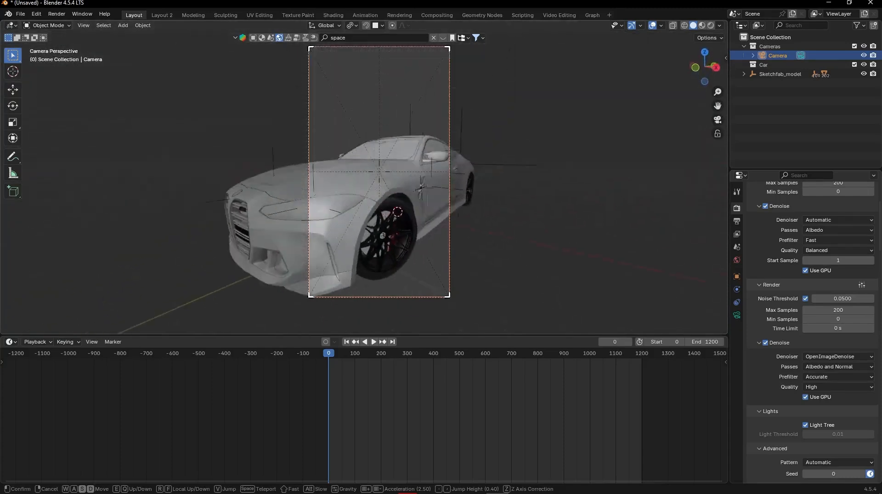
pyautogui.press('a')
pyautogui.press('w')
pyautogui.press('shift')
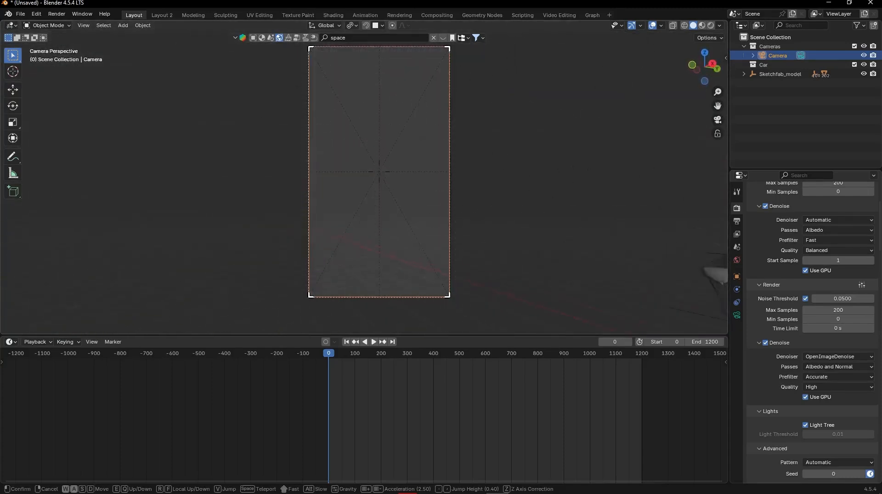
pyautogui.press('d')
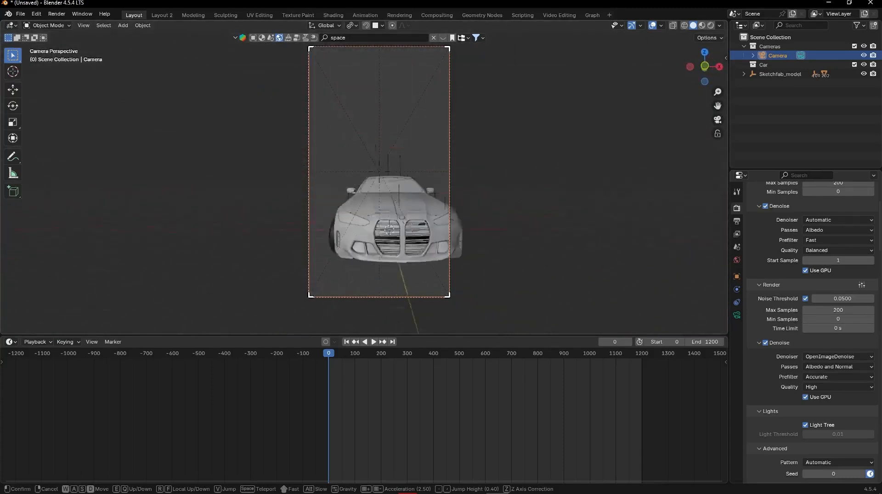
pyautogui.press('s')
pyautogui.press('a')
pyautogui.press('w')
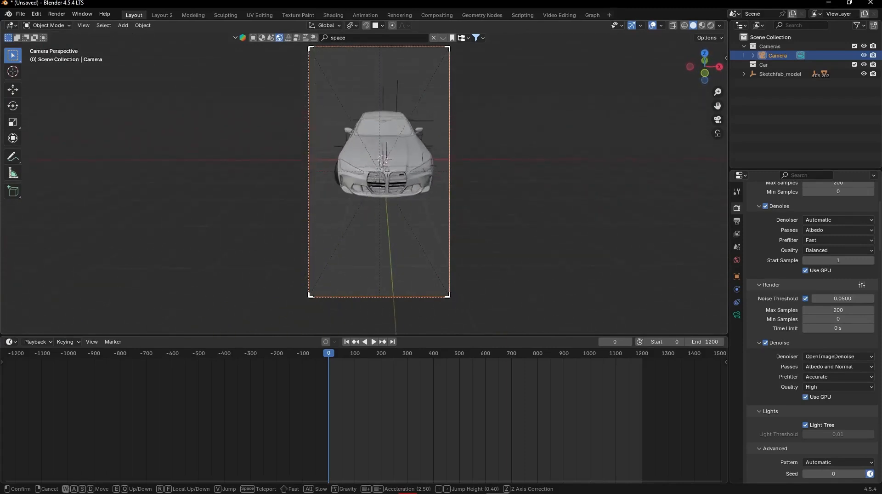
pyautogui.click(398, 322)
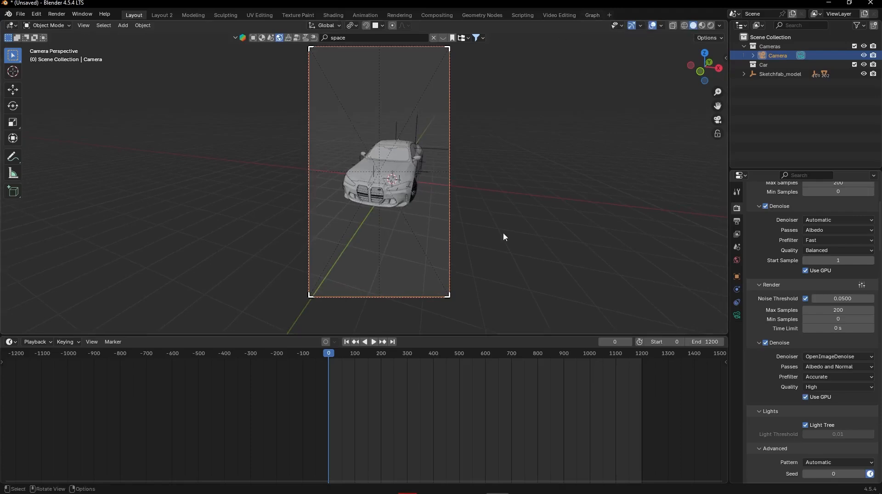
# - Switch to File Explorer, open Content > Car V motor edits > Minecraft netherportal nether transition, and select the BLIZZARD (SUPER SLOWED) MP3 file
pyautogui.moveTo(398, 491)
pyautogui.click(366, 489)
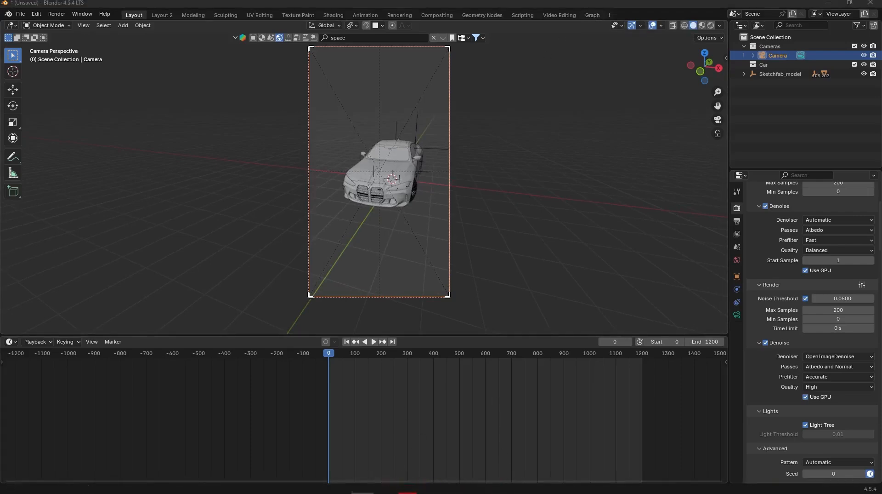
pyautogui.click(156, 200)
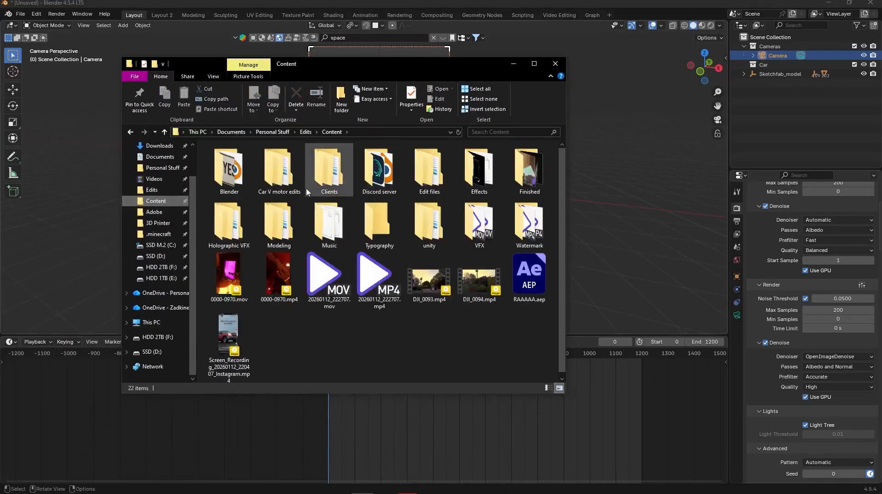
pyautogui.doubleClick(317, 175)
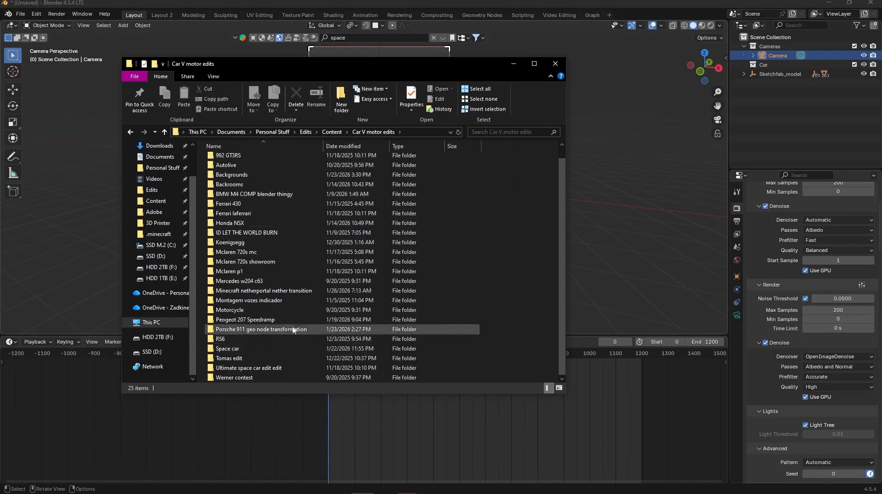
pyautogui.doubleClick(257, 290)
pyautogui.click(249, 179)
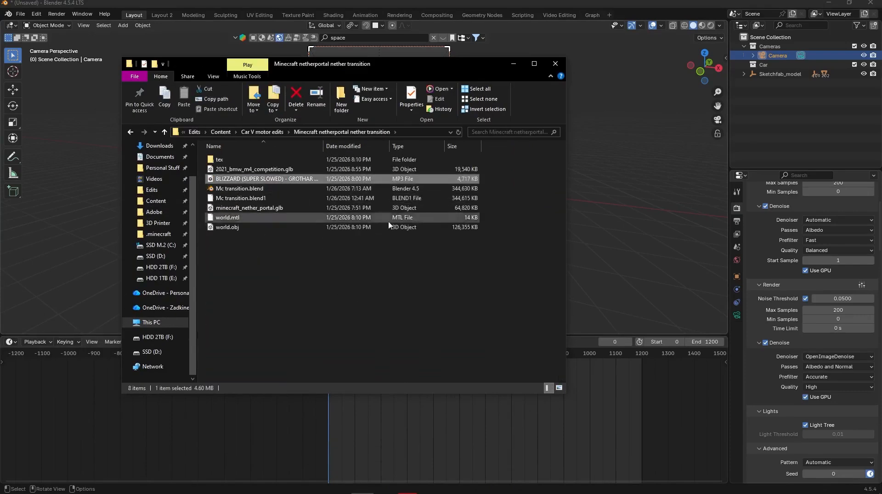
pyautogui.moveTo(422, 66); pyautogui.dragTo(403, 90)
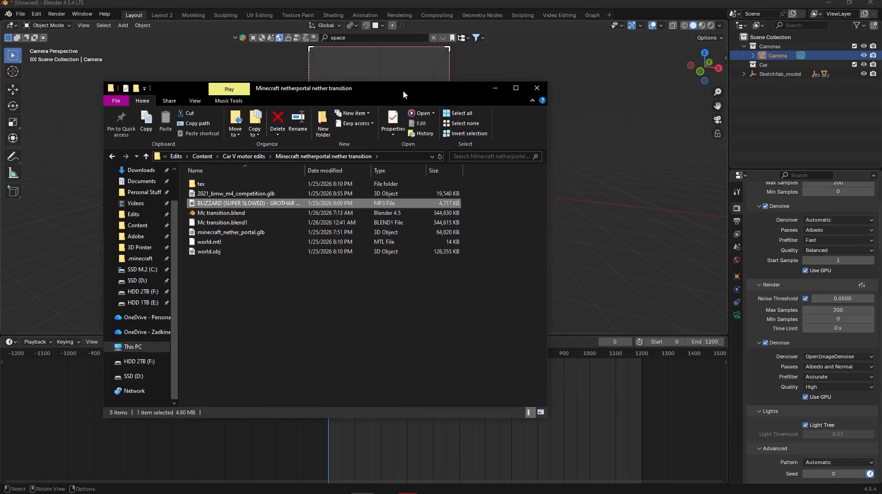
# - Open Blender's Video Editing workspace and add the BLIZZARD (SUPER SLOWED) MP3 from File Explorer as a sound strip on Channel 5
pyautogui.click(610, 19)
pyautogui.click(607, 14)
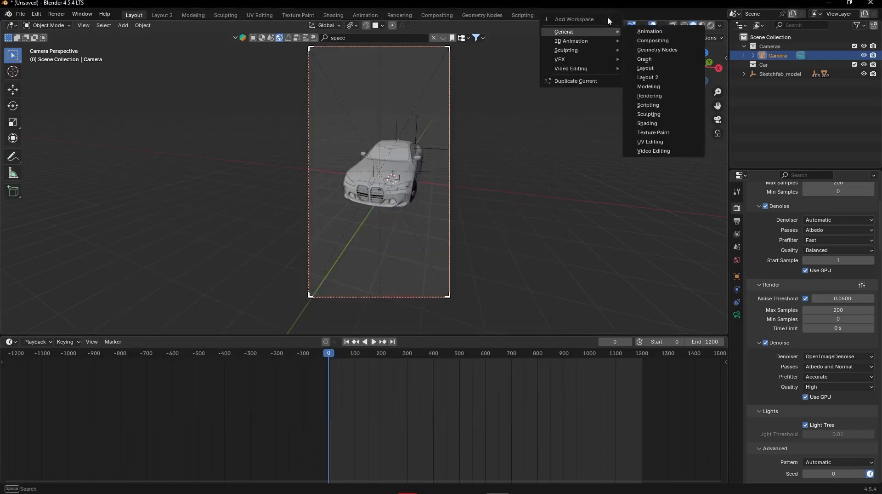
pyautogui.moveTo(608, 69)
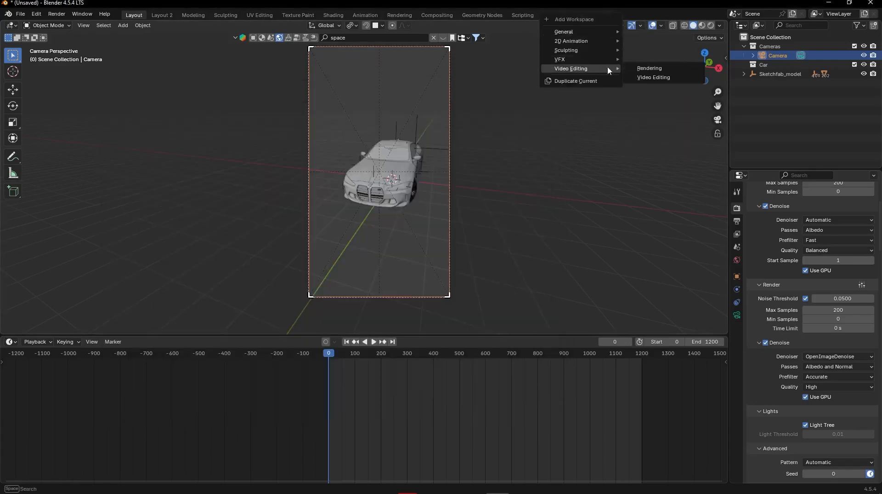
pyautogui.click(655, 78)
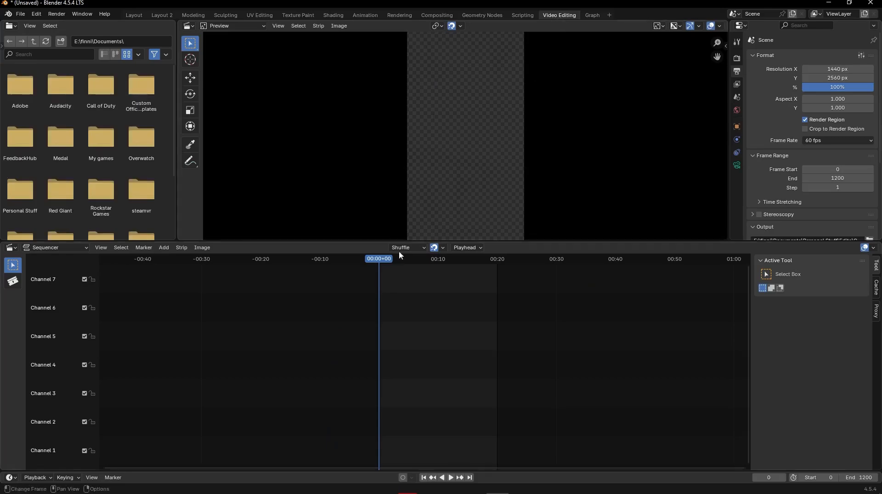
pyautogui.click(363, 486)
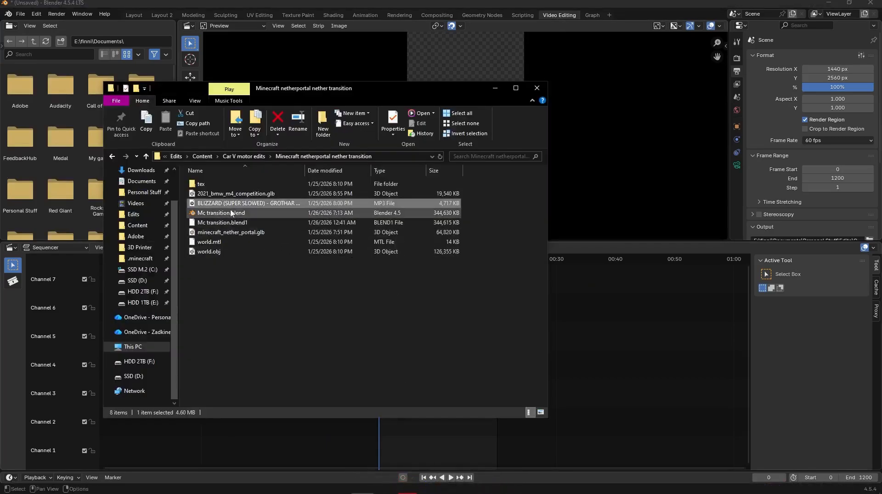
pyautogui.moveTo(232, 213); pyautogui.dragTo(583, 344)
pyautogui.click(495, 88)
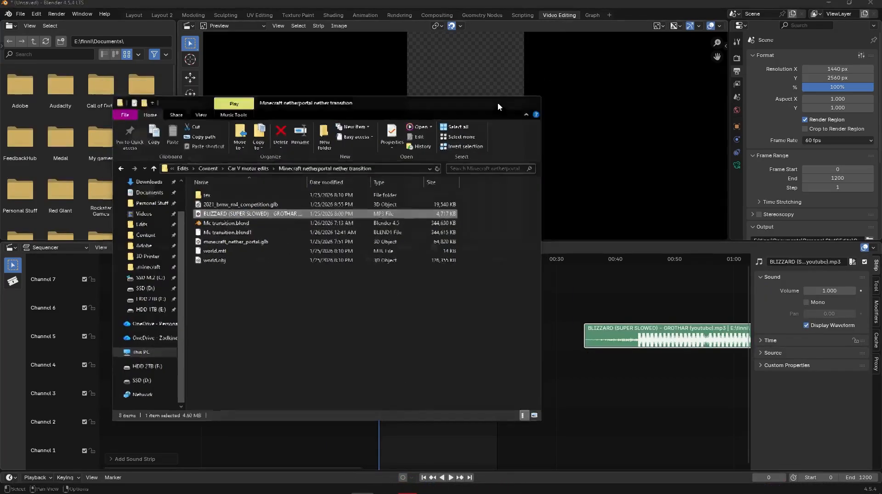
# - Slide the sound strip to start about 8 seconds before frame 0, play it, and mark the first beat at frame 88
pyautogui.moveTo(652, 324); pyautogui.dragTo(371, 338)
pyautogui.scroll(7, 371, 366)
pyautogui.press('space')
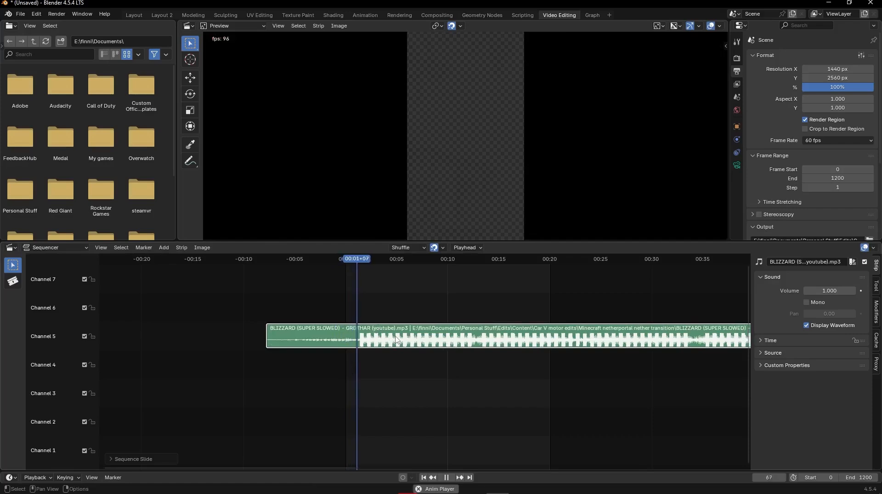
pyautogui.press('m')
# - Try marking each successive beat up to frame 300 during playback, and undo the markers after the first one
pyautogui.press('m')
pyautogui.press('m')
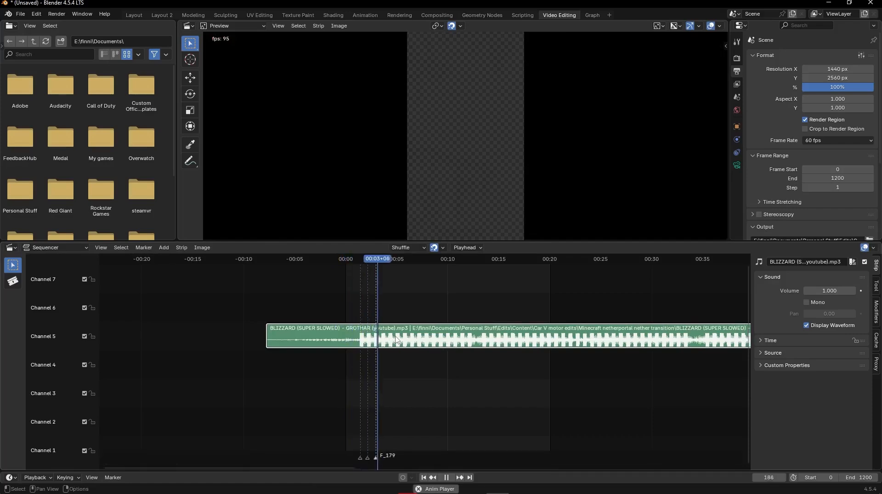
pyautogui.press('m')
pyautogui.press('m')
pyautogui.press('m')
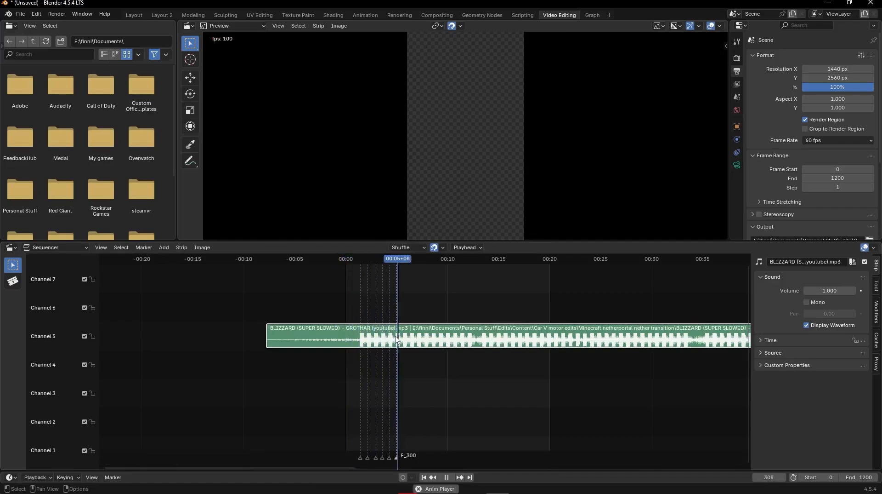
pyautogui.press('space')
pyautogui.hotkey('ctrl', 'z')
pyautogui.hotkey('ctrl', 'z')
pyautogui.hotkey('ctrl', 'z')
pyautogui.hotkey('ctrl', 'z')
pyautogui.hotkey('ctrl', 'z')
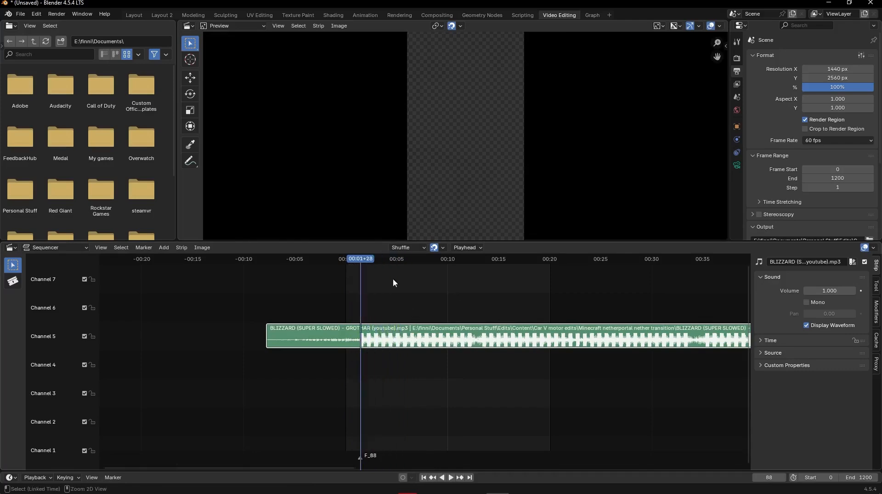
# - Play the timeline from the start, place beat markers at frames 258, 425, 599 and 767, and stop playback
pyautogui.hotkey('shift', 'Left')
pyautogui.press('space')
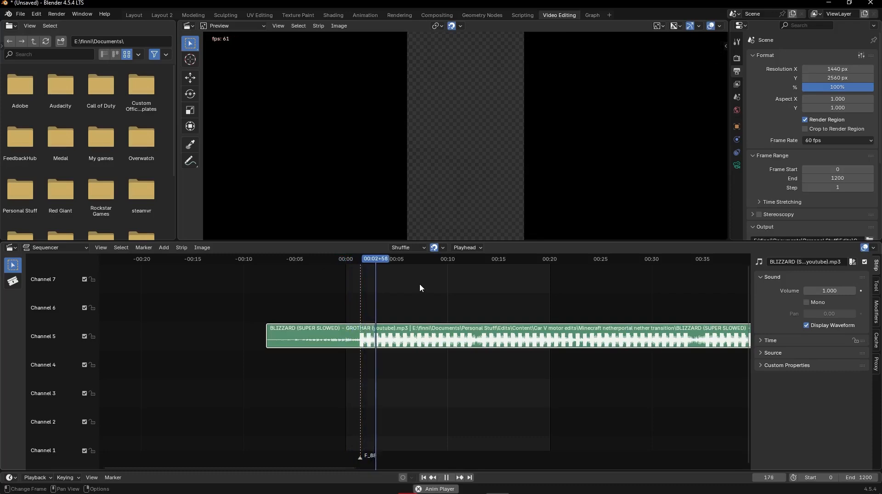
pyautogui.press('m')
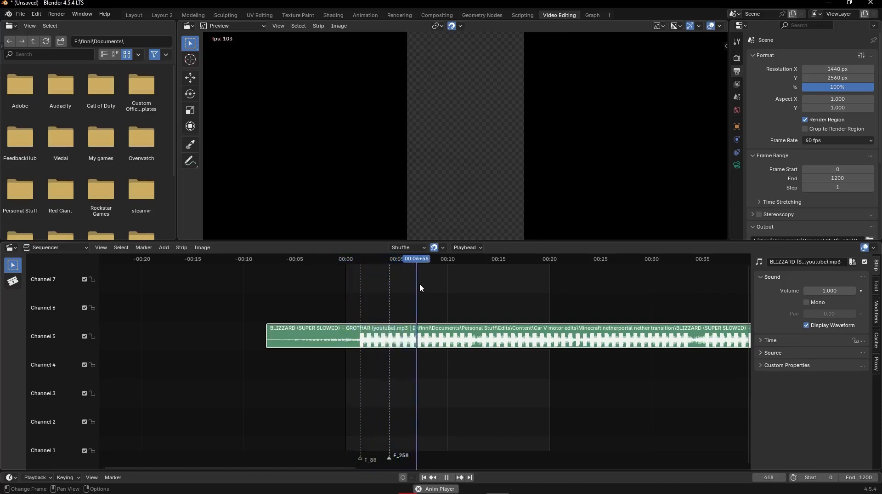
pyautogui.press('m')
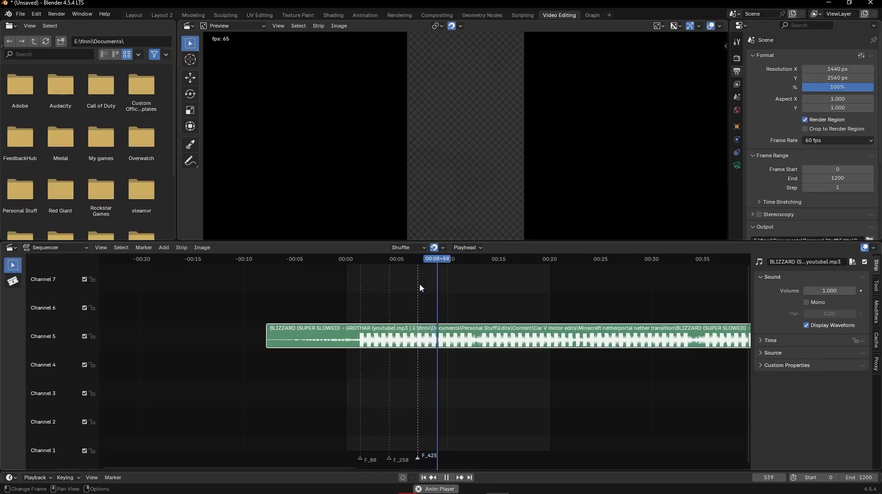
pyautogui.press('m')
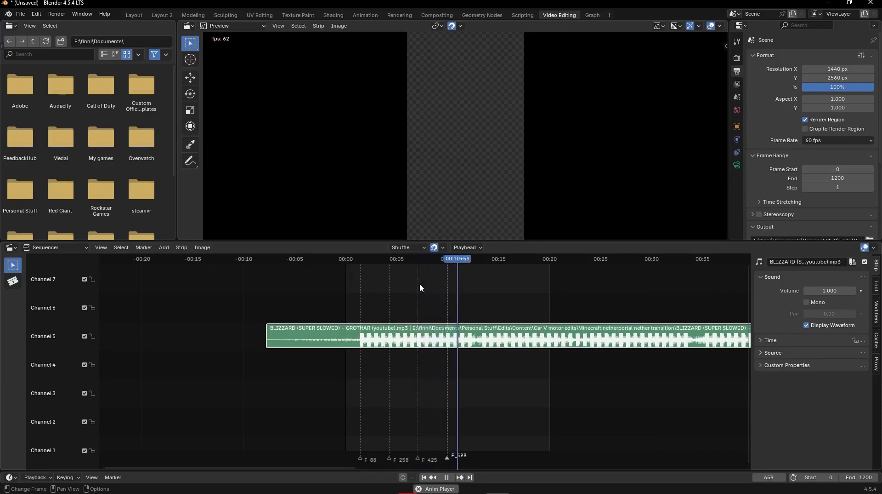
pyautogui.press('m')
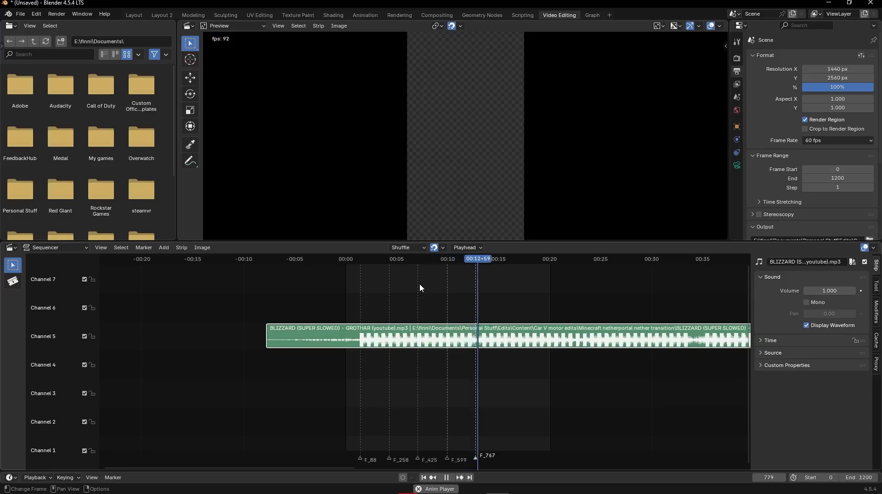
pyautogui.press('space')
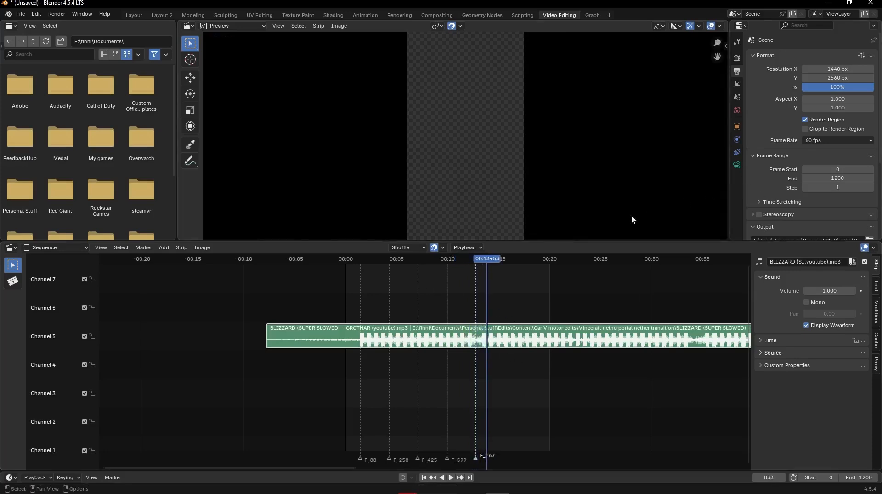
# - Replay the music around the last beat marker at frame 767, and return the playhead to frame 0
pyautogui.moveTo(481, 259); pyautogui.dragTo(403, 260)
pyautogui.press('space')
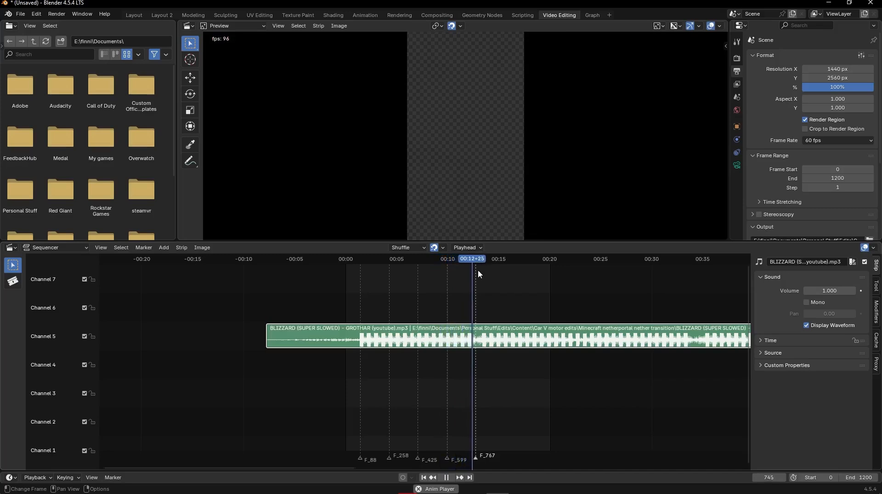
pyautogui.press('Escape')
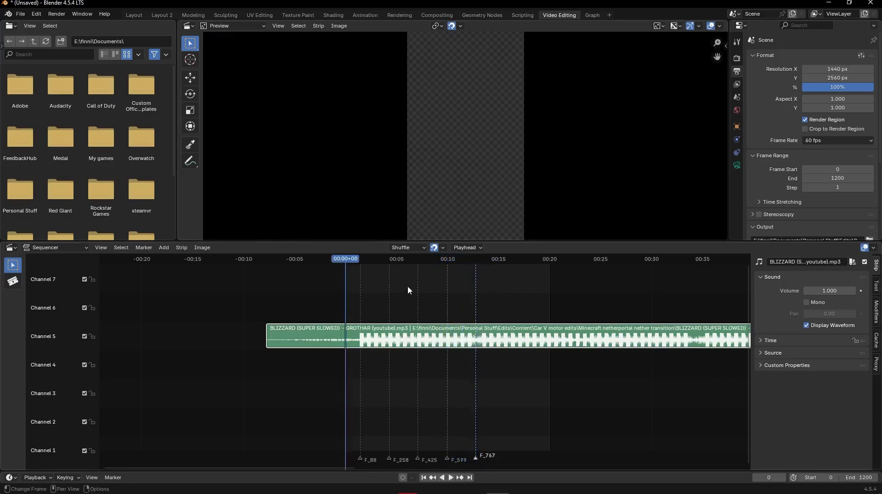
# - Switch to the Layout workspace and add a marker at frame 0
pyautogui.click(135, 16)
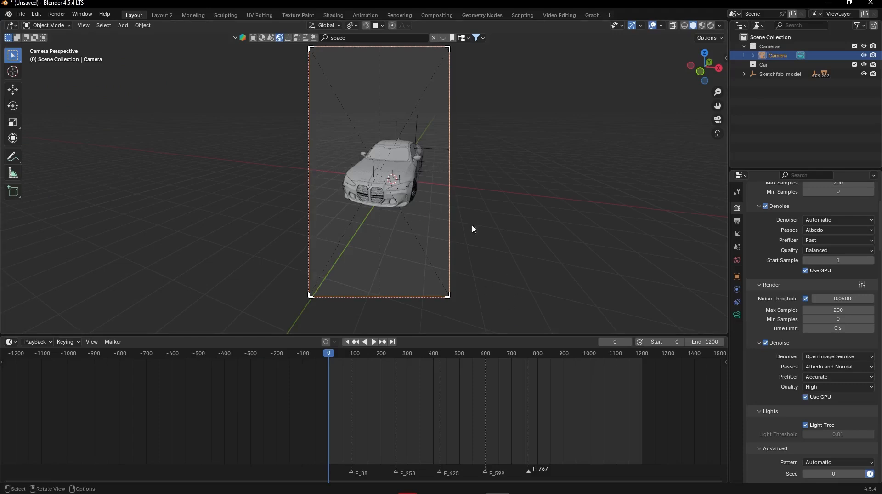
pyautogui.scroll(-2, 472, 228)
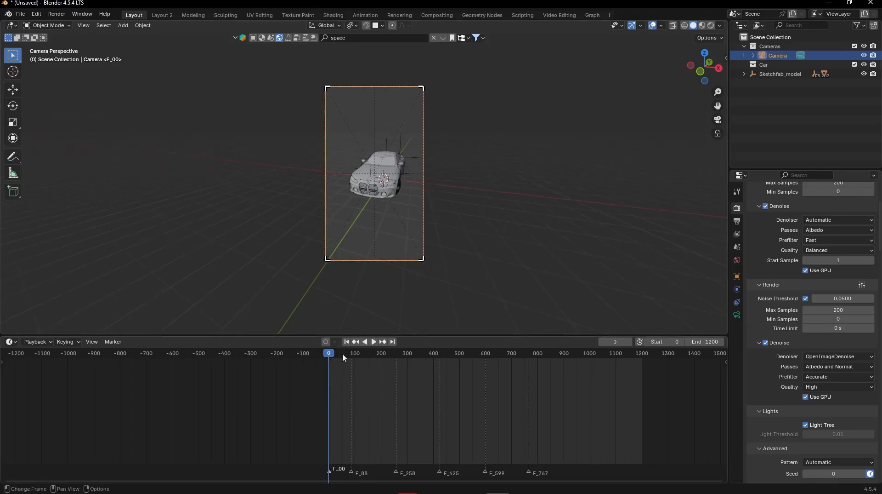
# - Play the timeline from about frame 763 to listen to the music past the last marker
pyautogui.click(528, 386)
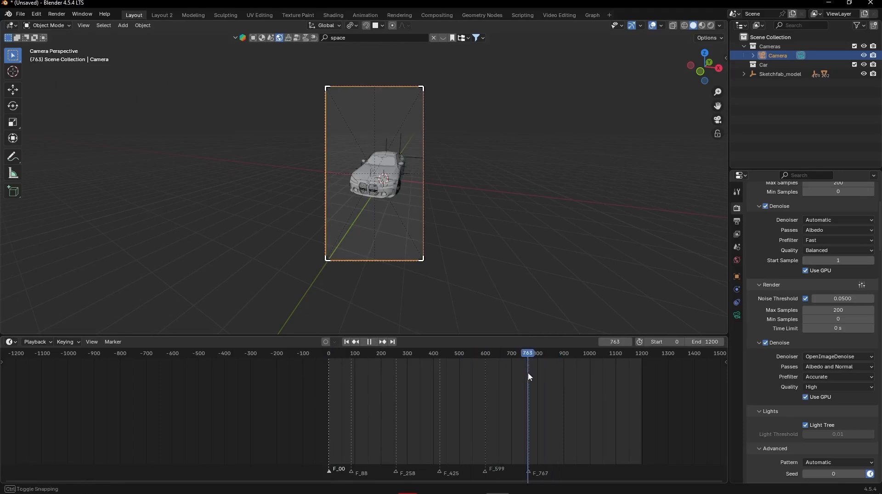
pyautogui.press('space')
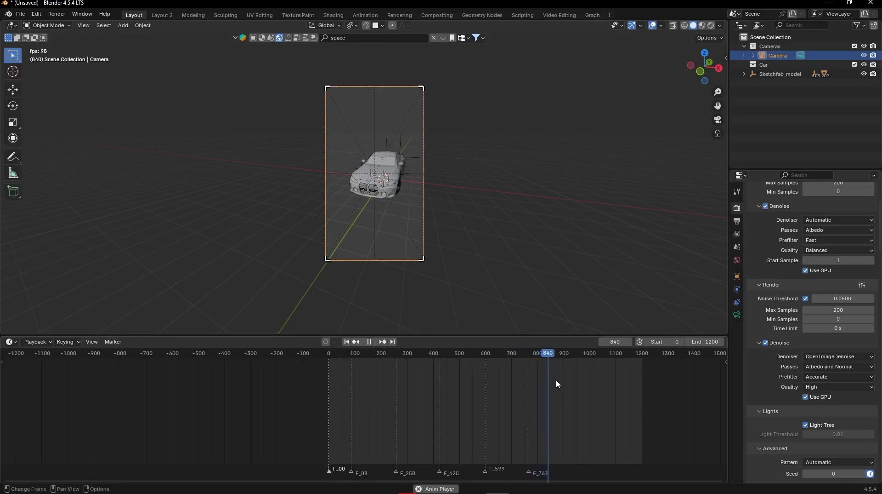
pyautogui.press('space')
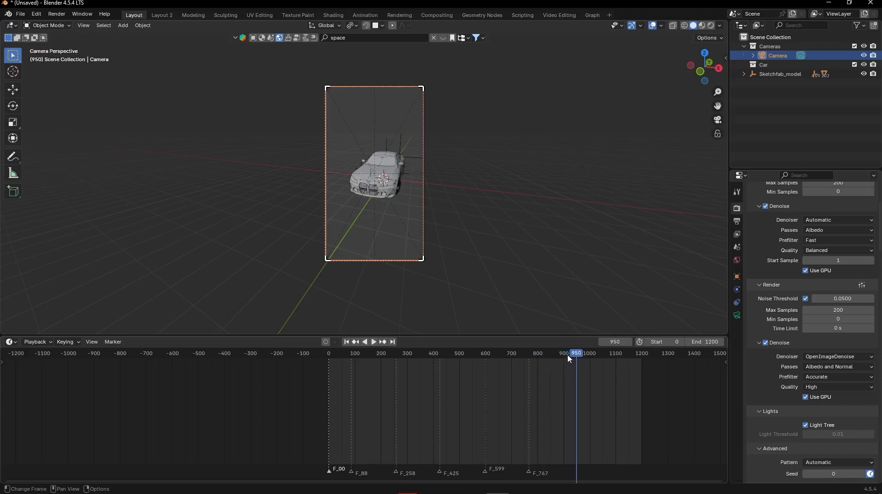
pyautogui.press('space')
# - Move the playhead to the last marker at frame 767, set the scene's end frame to 767, and return to frame 0
pyautogui.moveTo(569, 355)
pyautogui.mouseDown()
pyautogui.moveTo(509, 355)
pyautogui.moveTo(530, 359)
pyautogui.mouseUp()
pyautogui.click(617, 342)
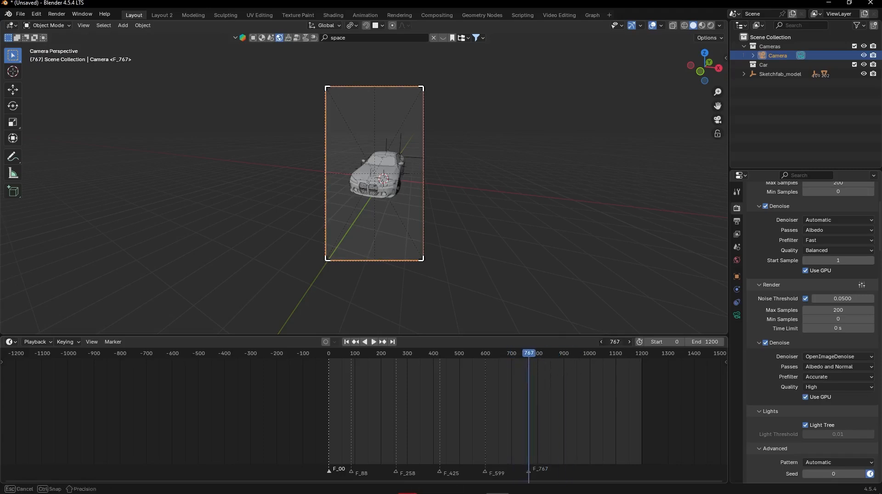
pyautogui.click(710, 341)
pyautogui.press('Return')
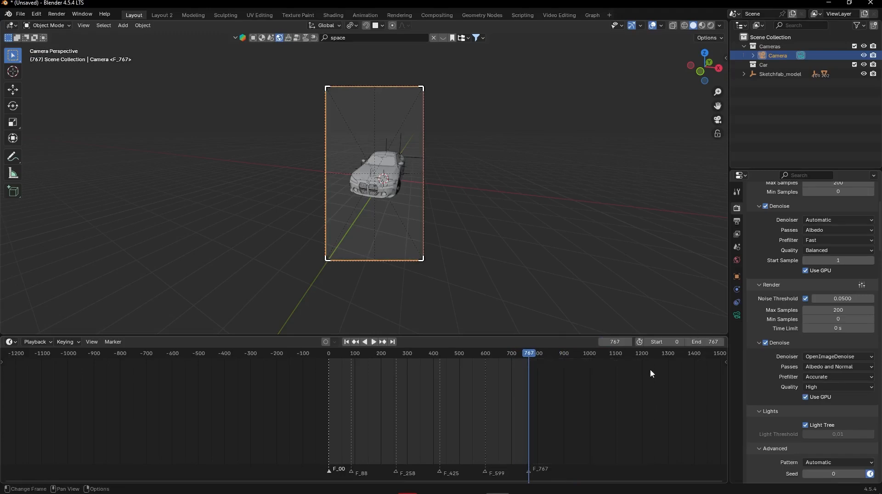
pyautogui.hotkey('shift', 'Left')
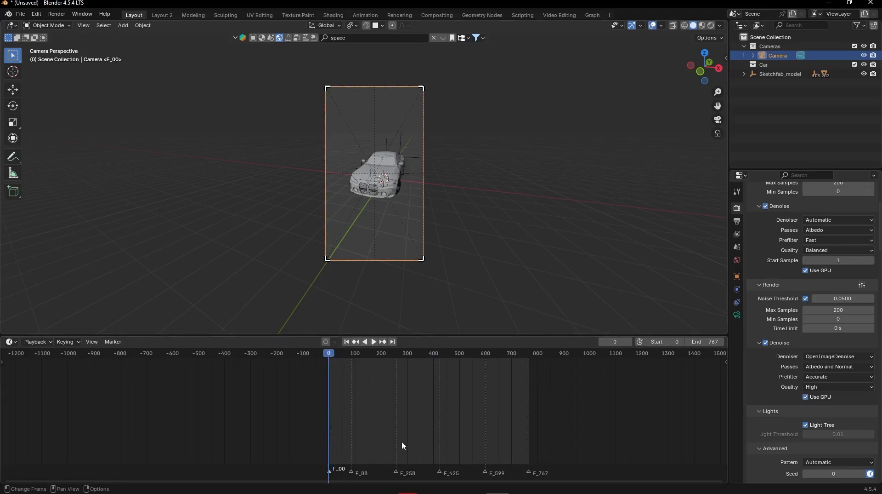
# - Copy the camera, paste six duplicates, and move them all into the Cameras collection
pyautogui.click(786, 82)
pyautogui.click(782, 58)
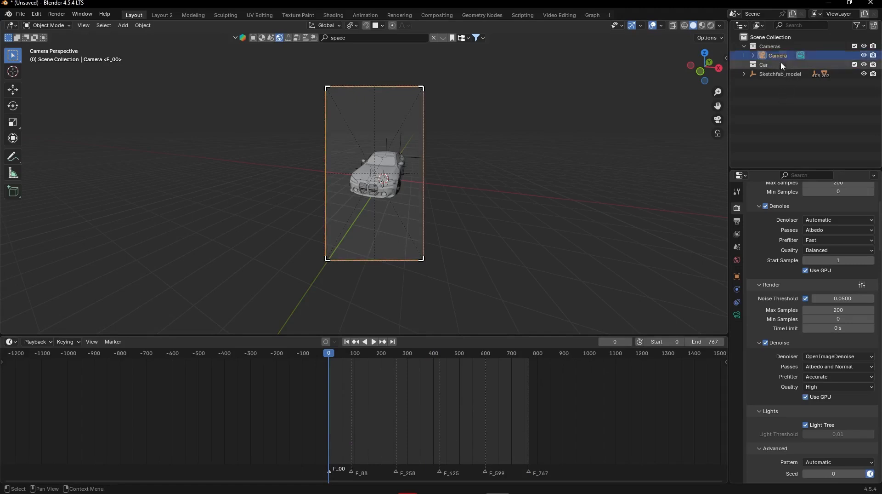
pyautogui.hotkey('ctrl', 'c')
pyautogui.hotkey('ctrl', 'v')
pyautogui.hotkey('ctrl', 'v')
pyautogui.hotkey('ctrl', 'v')
pyautogui.hotkey('ctrl', 'v')
pyautogui.hotkey('ctrl', 'v')
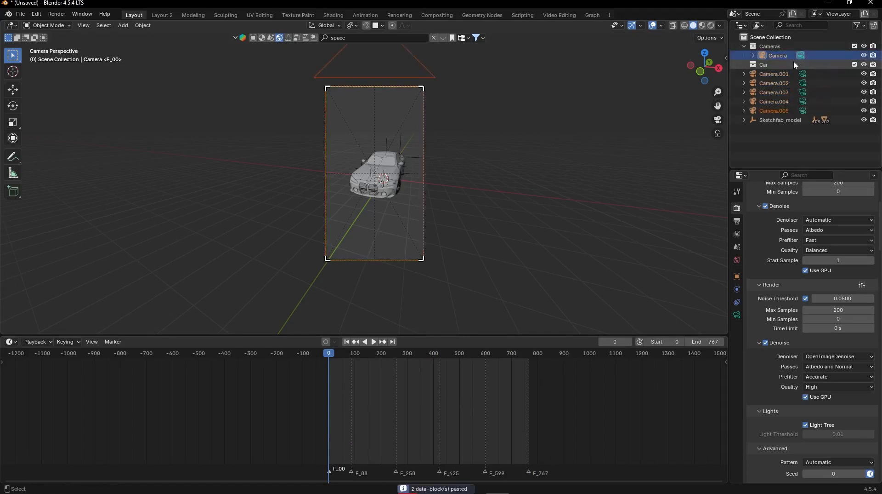
pyautogui.hotkey('ctrl', 'v')
pyautogui.moveTo(780, 80); pyautogui.dragTo(771, 46)
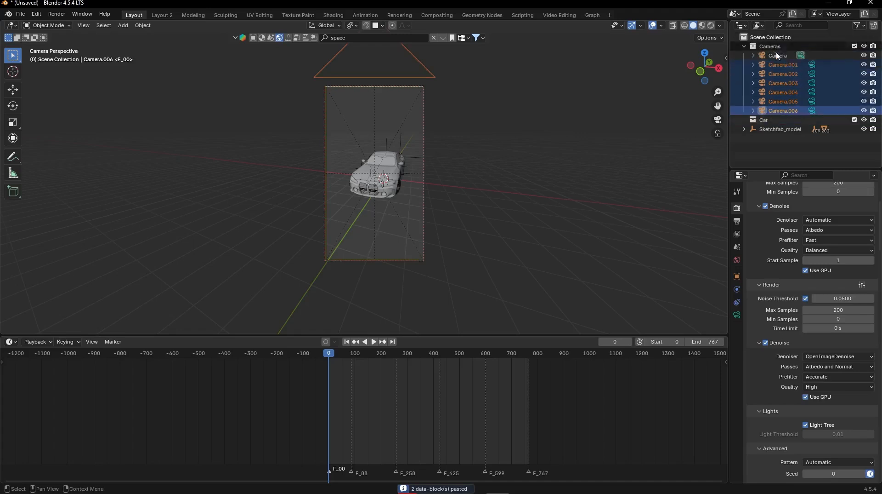
pyautogui.click(785, 153)
# - Review the last duplicated camera's data settings, from the lens and composition guides down to Camera Shakify
pyautogui.click(737, 315)
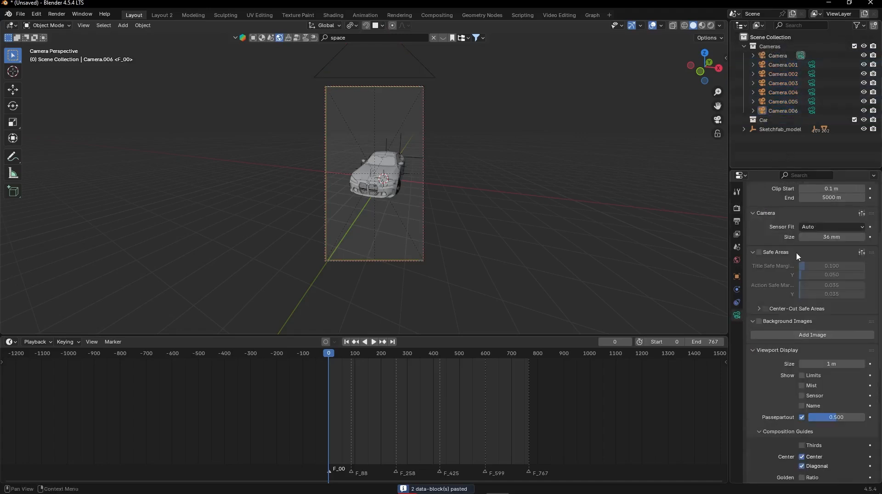
pyautogui.scroll(5, 797, 256)
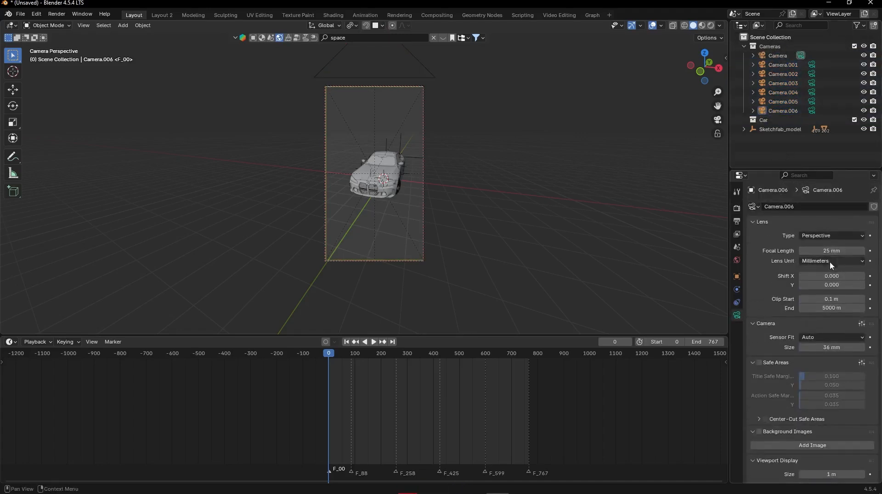
pyautogui.scroll(-10, 826, 283)
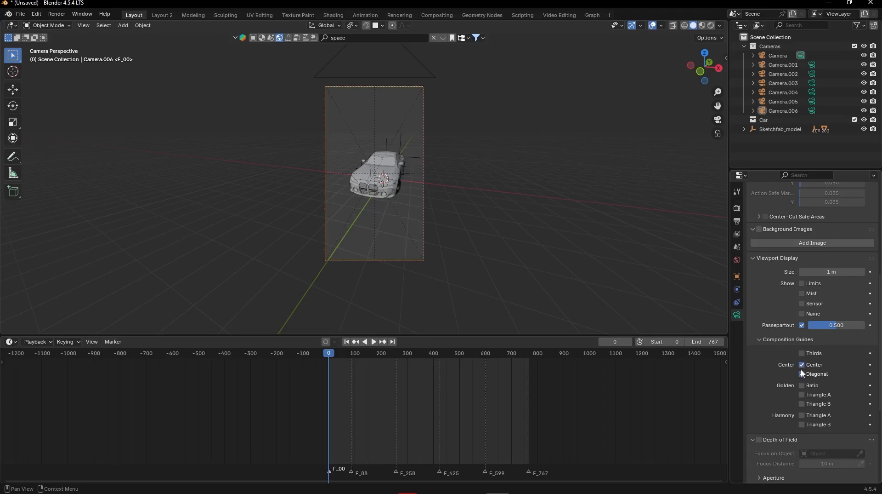
pyautogui.scroll(-7, 797, 341)
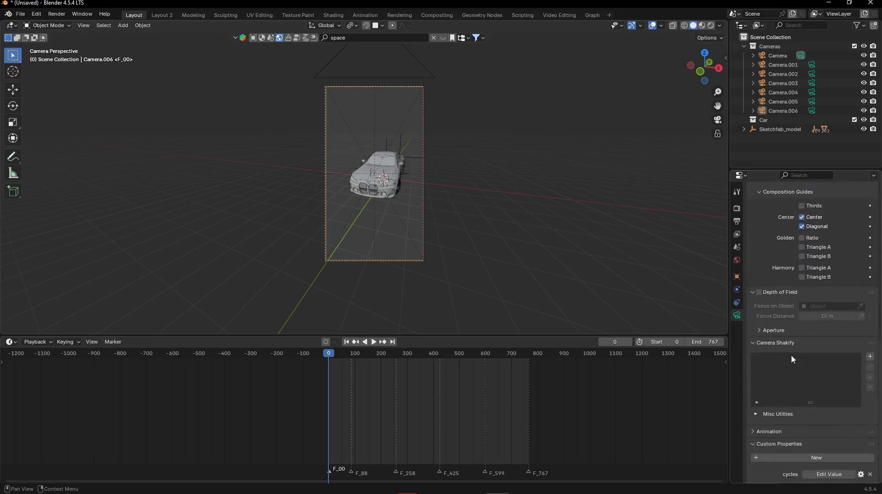
pyautogui.scroll(17, 791, 355)
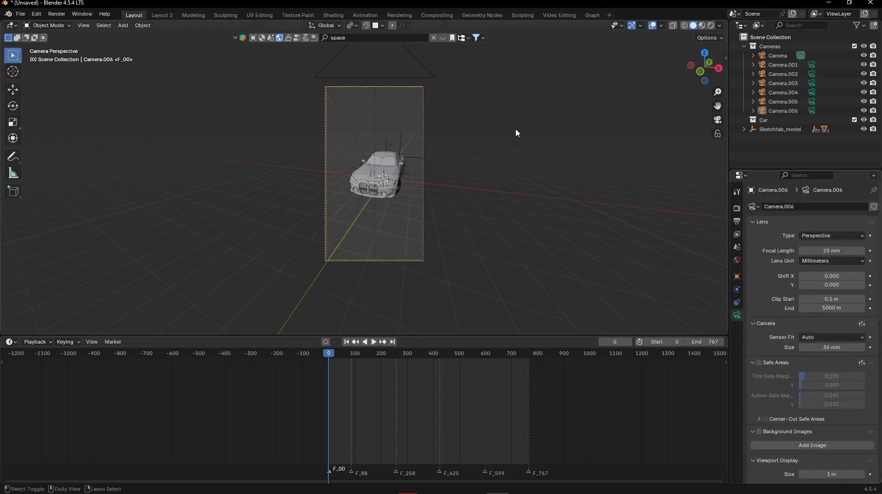
pyautogui.press('KP_0')
pyautogui.press('KP_0')
pyautogui.hotkey('shift', '`')
pyautogui.press('s')
pyautogui.press('d')
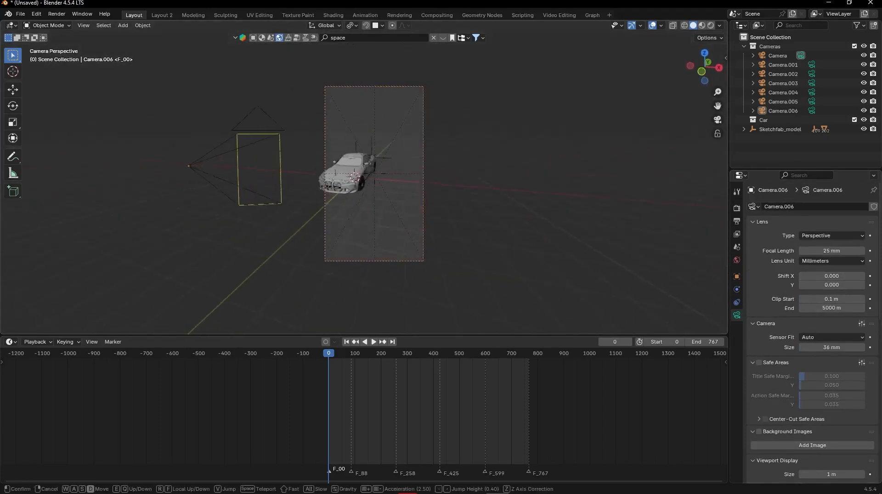
pyautogui.press('Escape')
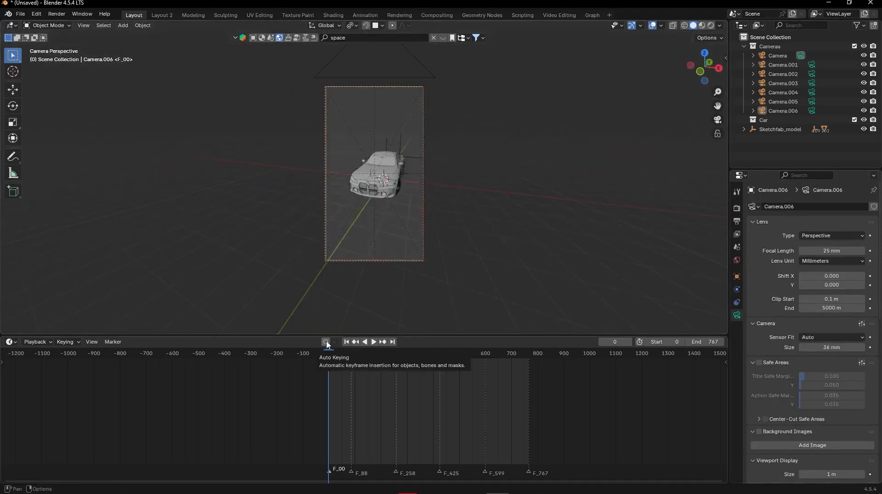
# - Enable Auto Keying and fly the active camera to a front three-quarter view of the car to keyframe it at frame 0
pyautogui.click(326, 342)
pyautogui.hotkey('shift', '`')
pyautogui.press('s')
pyautogui.press('d')
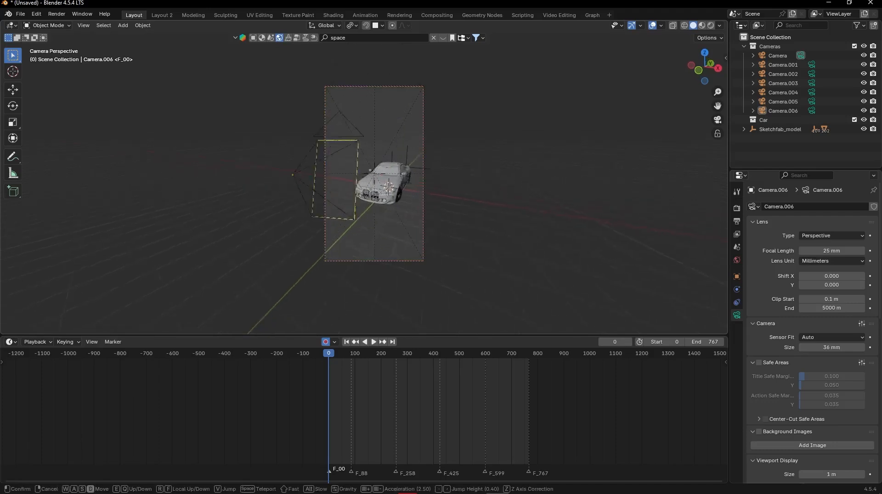
pyautogui.press('w')
pyautogui.press('a')
pyautogui.press('d')
pyautogui.press('s')
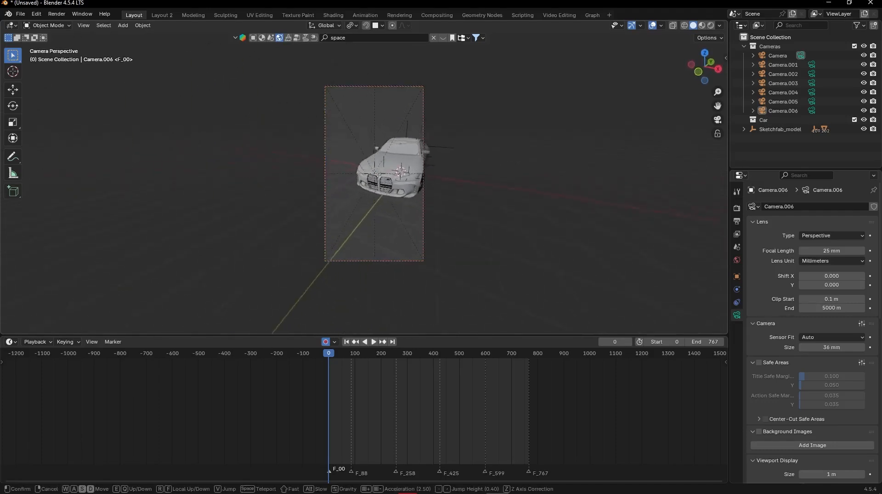
pyautogui.press('s')
pyautogui.press('s')
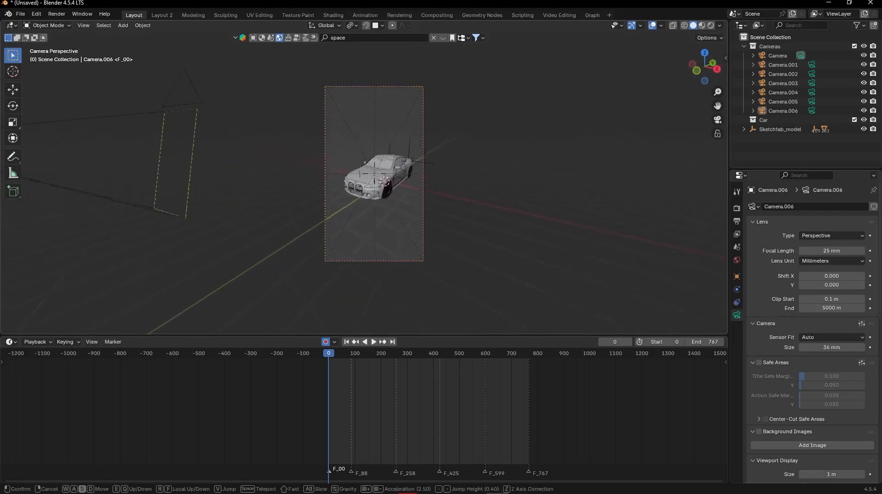
pyautogui.click(455, 233)
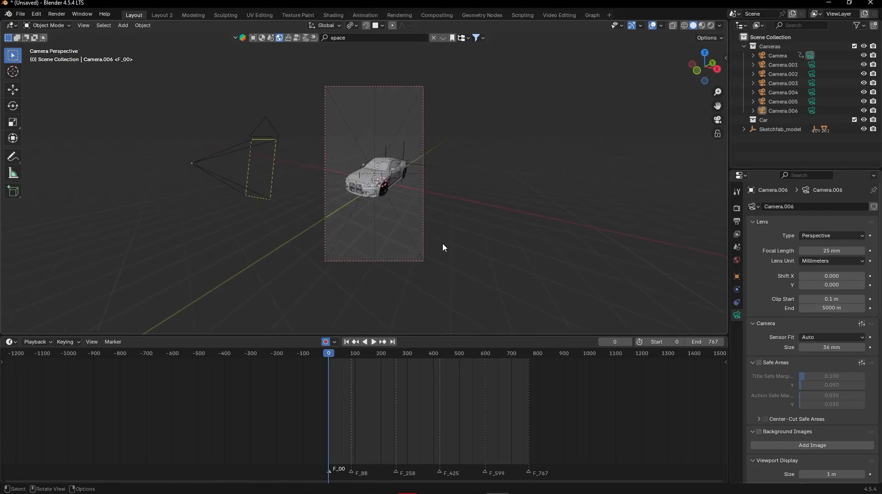
# - Go to frame 87, just before the F_88 marker, and fly the camera slightly closer to the car to keyframe the move
pyautogui.click(112, 342)
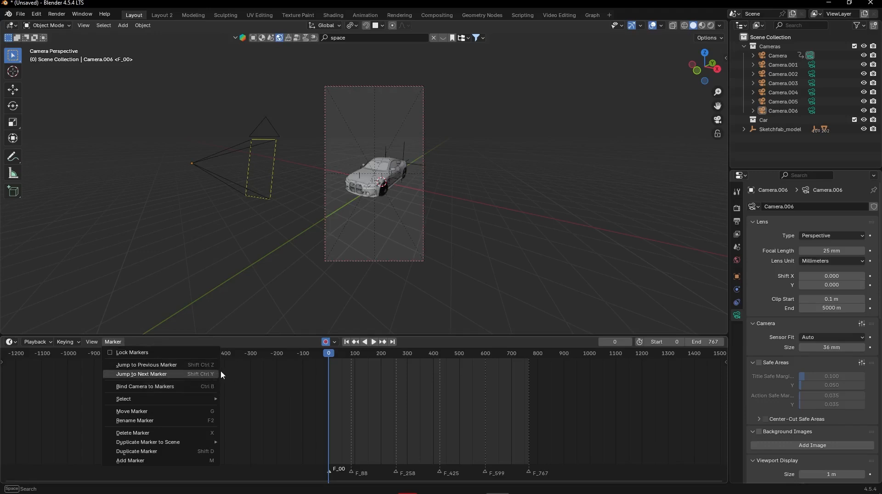
pyautogui.click(193, 374)
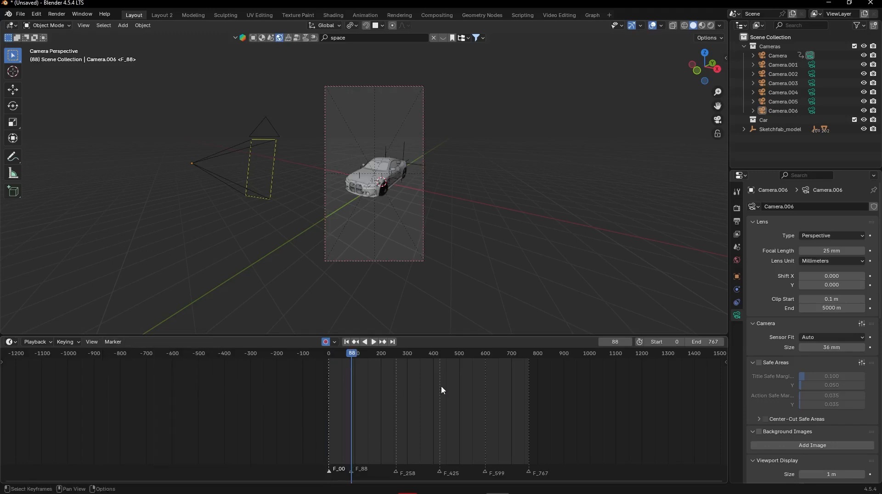
pyautogui.press('Left')
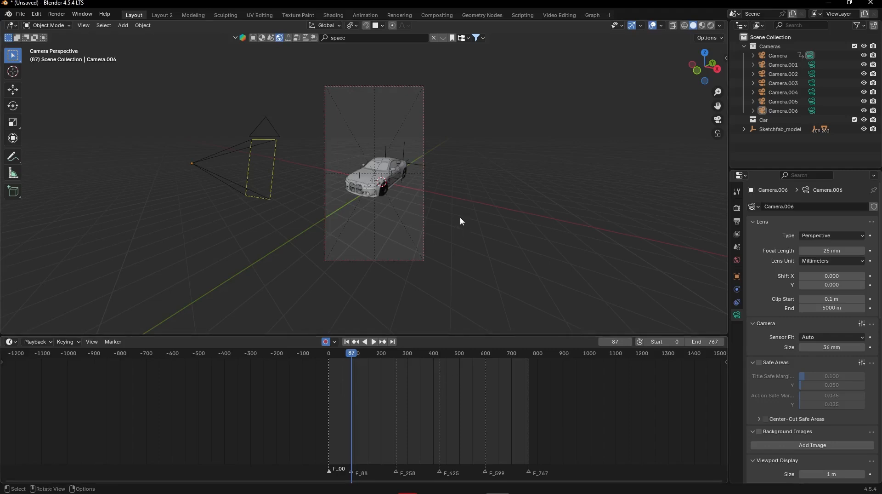
pyautogui.hotkey('shift', '`')
pyautogui.press('w')
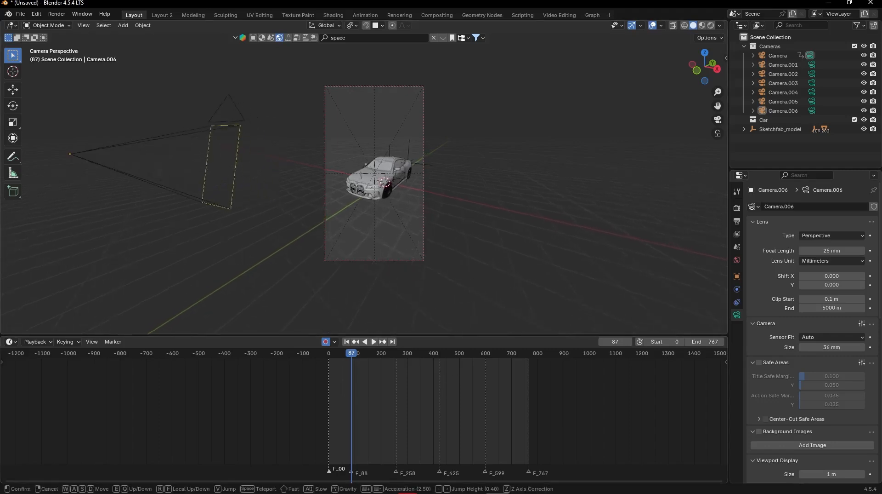
pyautogui.click(399, 193)
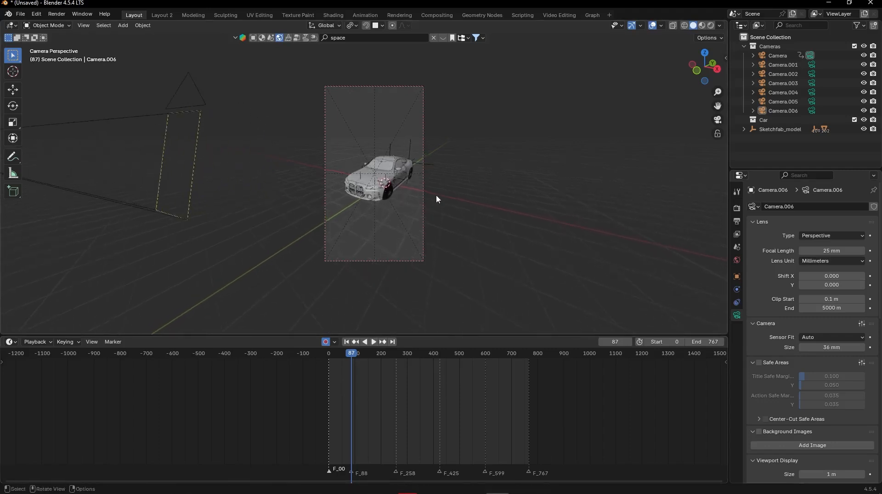
# - Select the active camera and roll it about 6.7° at frame 87
pyautogui.click(422, 201)
pyautogui.press('r')
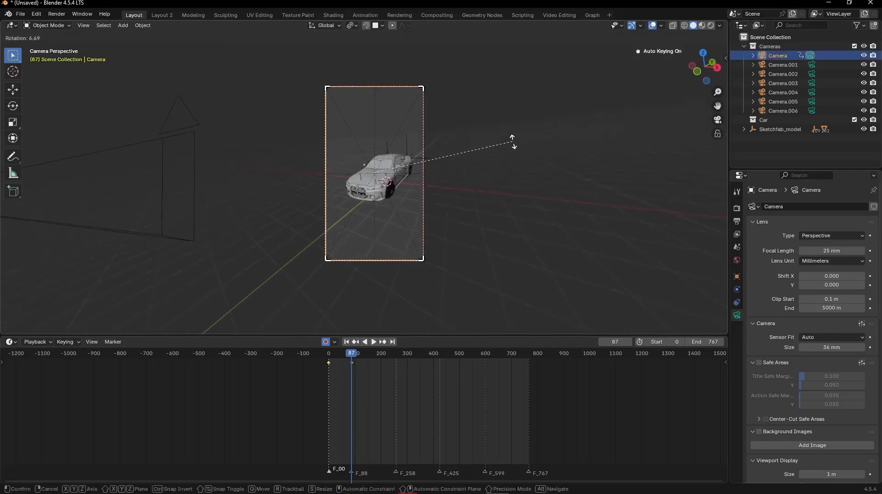
pyautogui.click(513, 138)
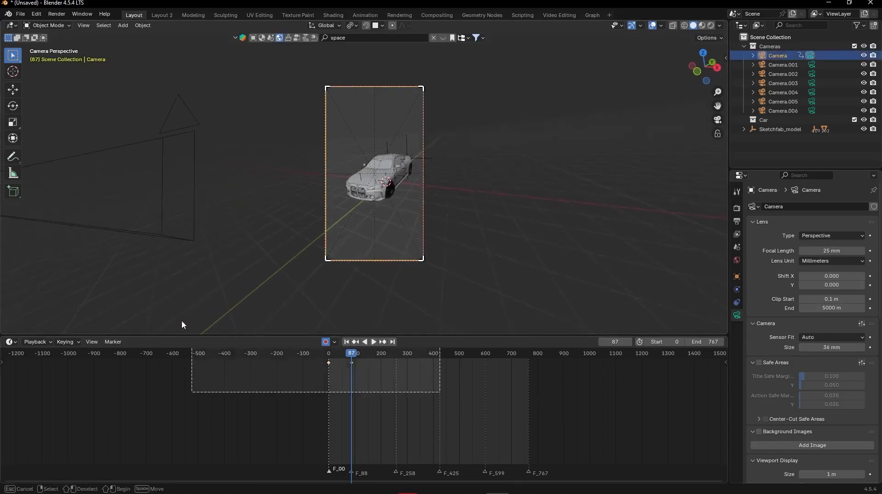
# - Set the active camera's keyframes at frames 0 and 87 to Linear interpolation
pyautogui.press('t')
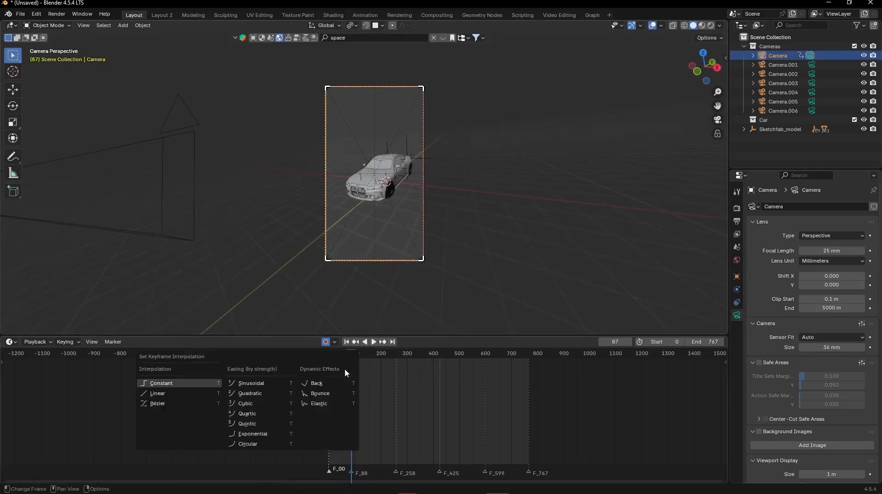
pyautogui.click(203, 390)
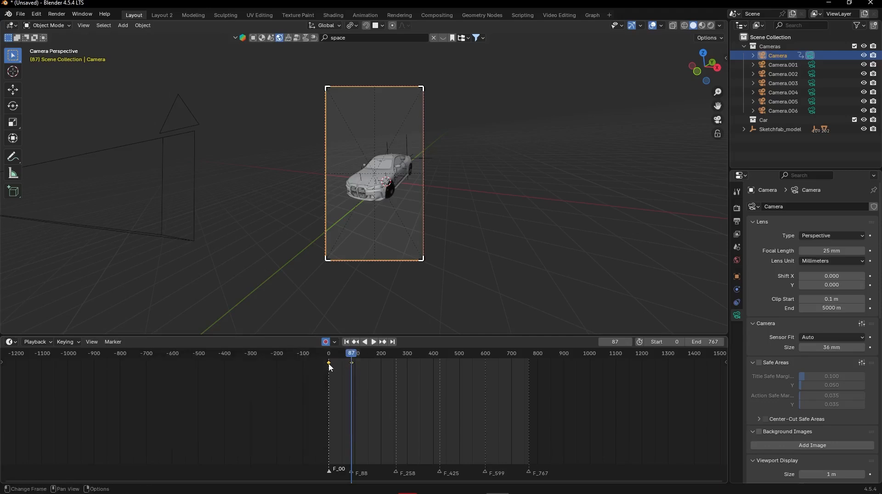
pyautogui.rightClick(330, 366)
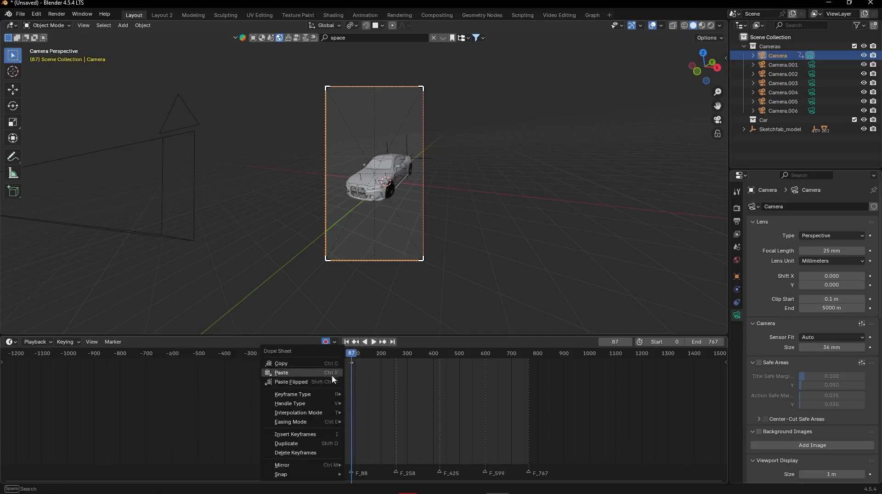
pyautogui.moveTo(331, 413)
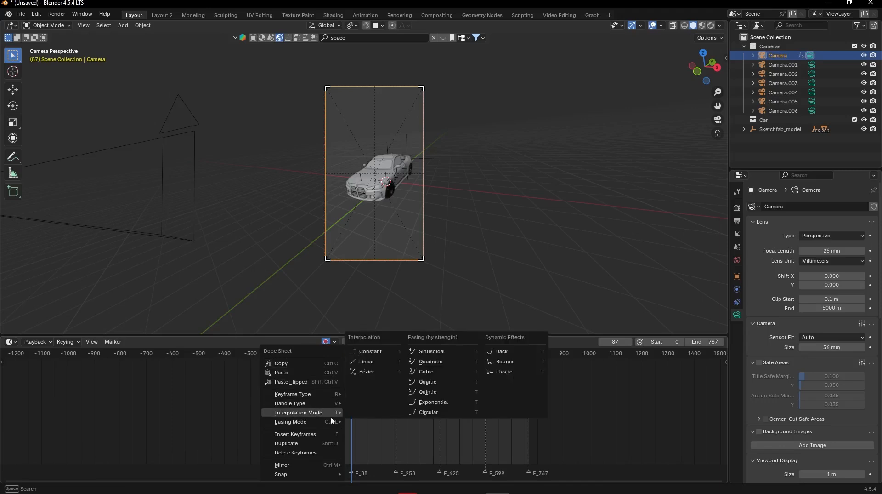
pyautogui.click(368, 362)
pyautogui.press('t')
pyautogui.click(346, 386)
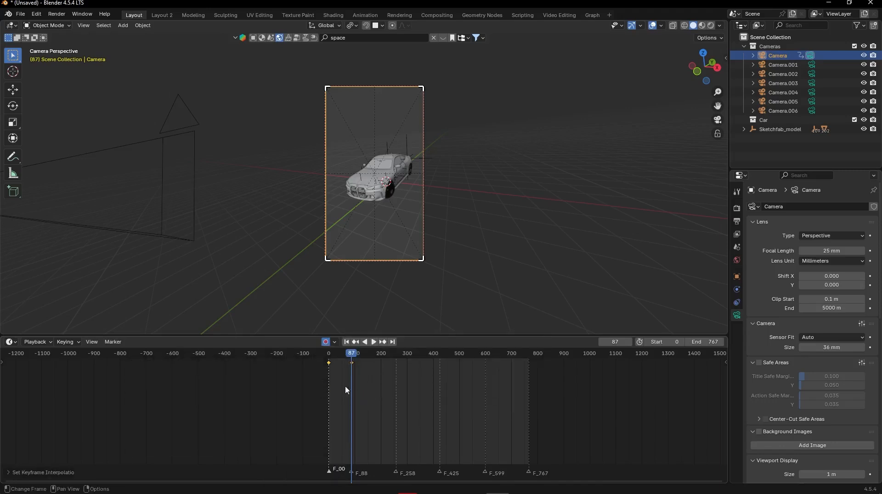
pyautogui.press('t')
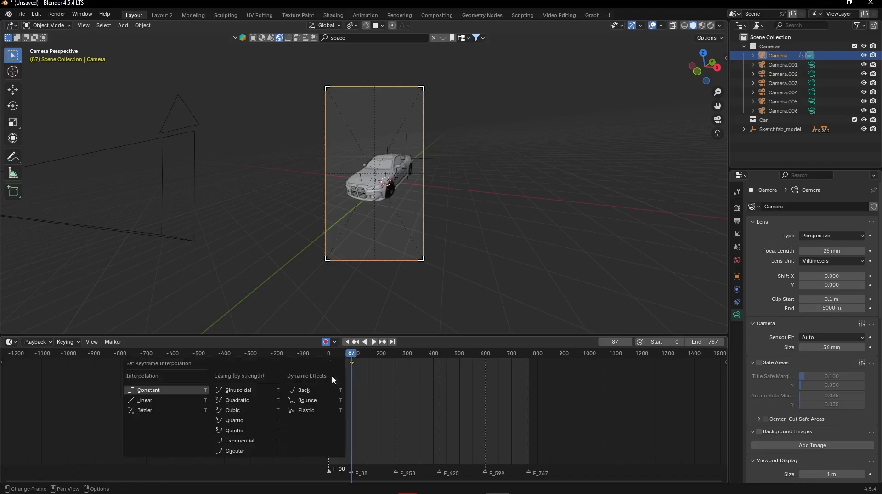
pyautogui.click(180, 417)
# - Play the camera move from frame 0, reapply the interpolation to its keyframes and play the move again
pyautogui.hotkey('shift', 'Left')
pyautogui.press('space')
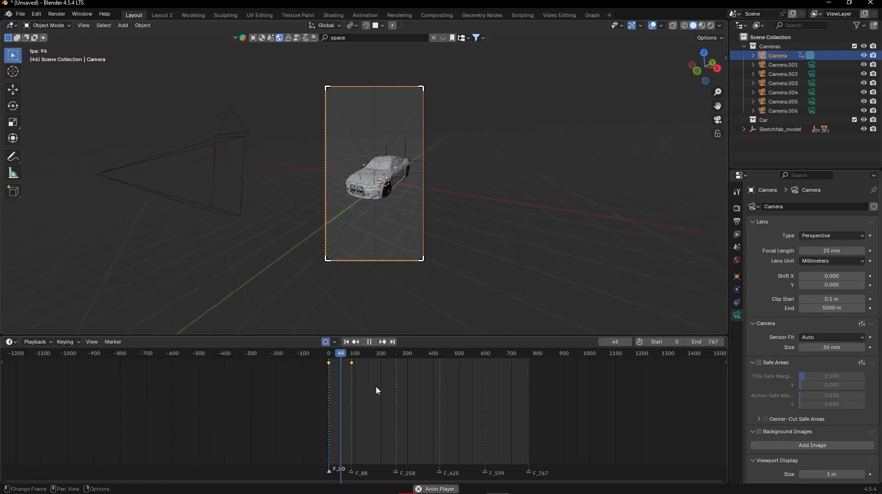
pyautogui.press('space')
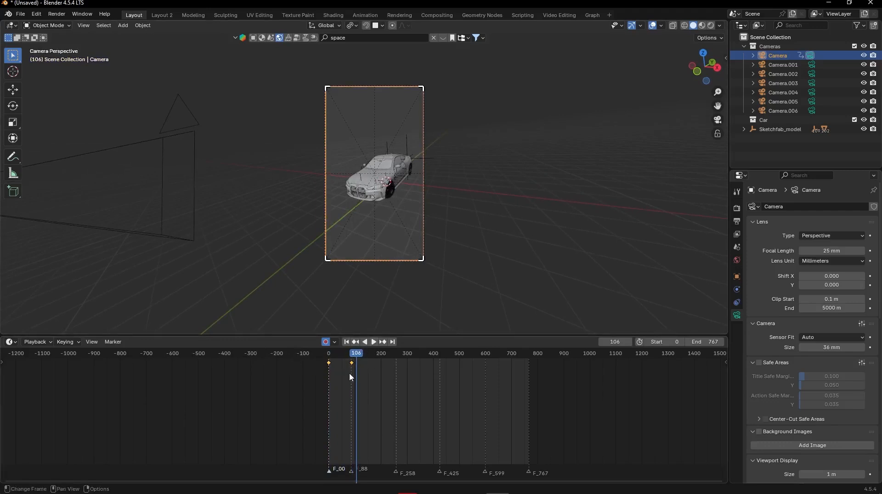
pyautogui.press('t')
pyautogui.click(341, 363)
pyautogui.hotkey('shift', 'Left')
pyautogui.press('space')
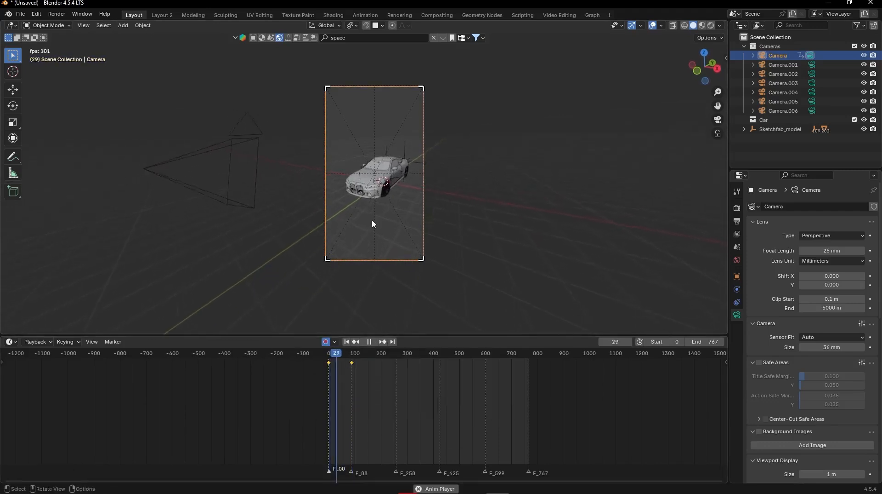
pyautogui.press('space')
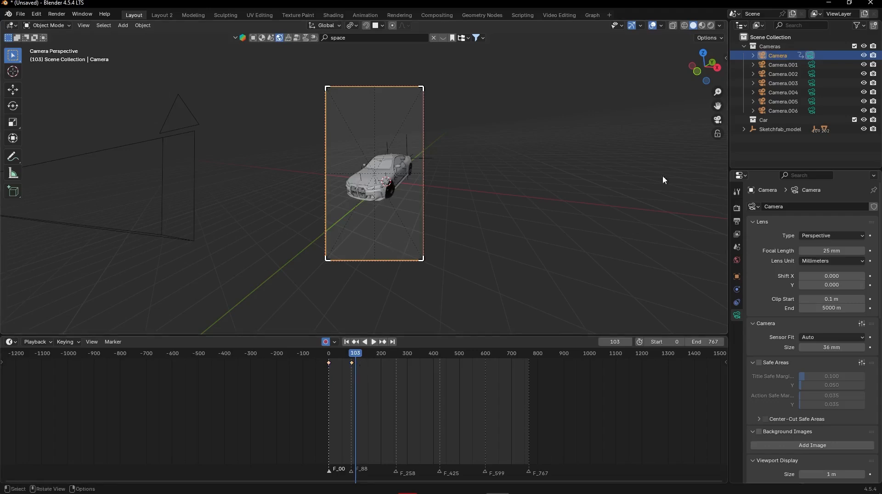
# - Select Camera, go to frame 0 and bind it to the F_00 marker
pyautogui.keyDown('ctrl'); pyautogui.click(785, 58); pyautogui.keyUp('ctrl')
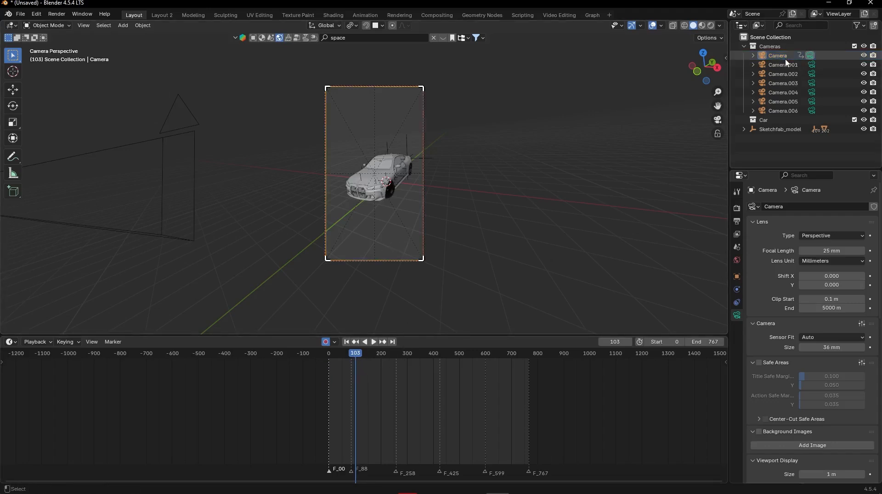
pyautogui.click(785, 57)
pyautogui.hotkey('shift', 'Left')
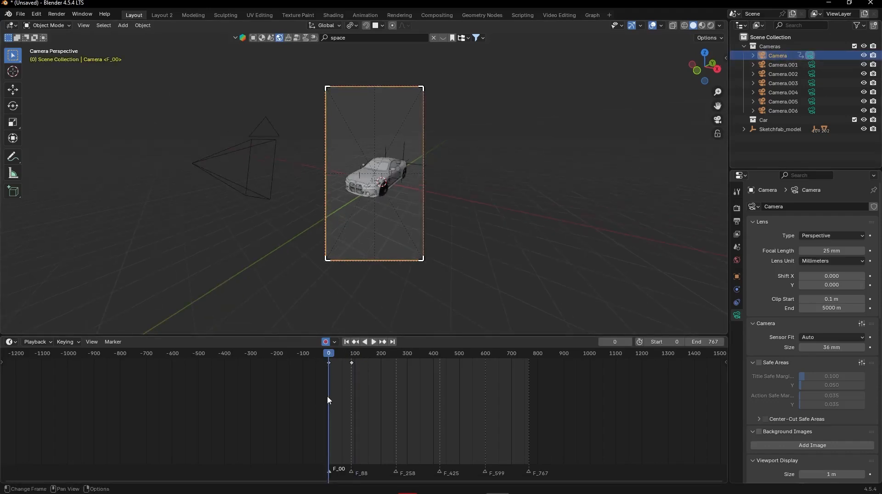
pyautogui.hotkey('ctrl', 'b')
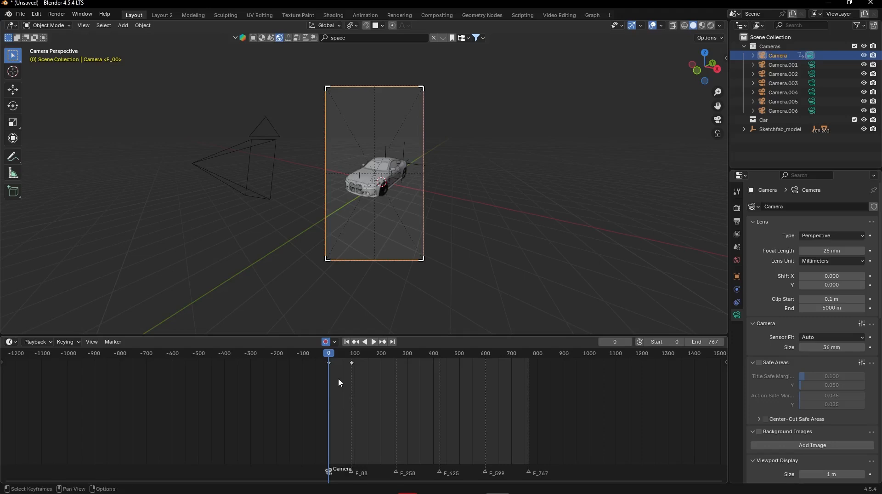
pyautogui.click(113, 342)
pyautogui.click(92, 342)
pyautogui.click(112, 342)
# - Bind Camera.001 to the F_88 marker at frame 88 and scrub across the marker to check the camera switch
pyautogui.press('space')
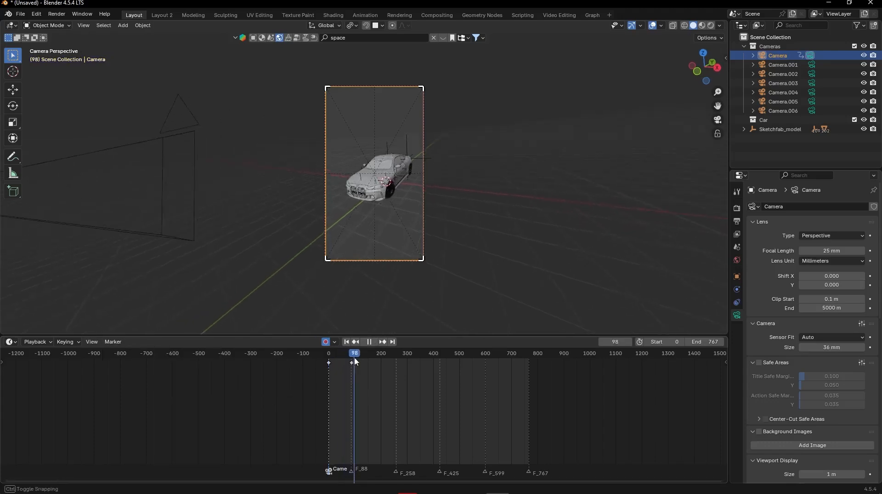
pyautogui.moveTo(334, 355); pyautogui.dragTo(372, 360)
pyautogui.press('Down')
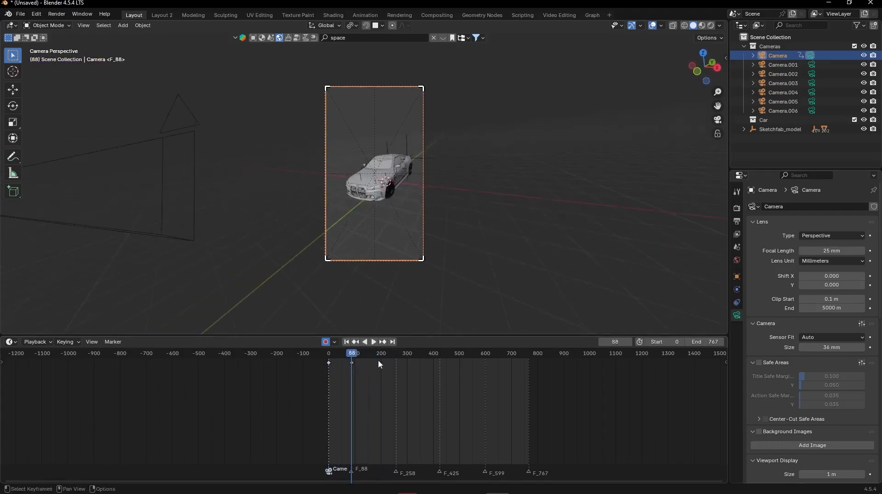
pyautogui.click(786, 66)
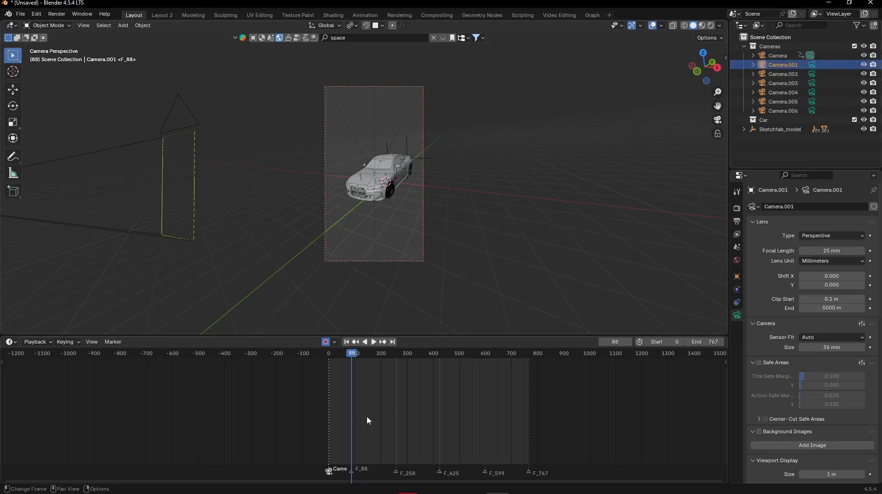
pyautogui.hotkey('ctrl', 'b')
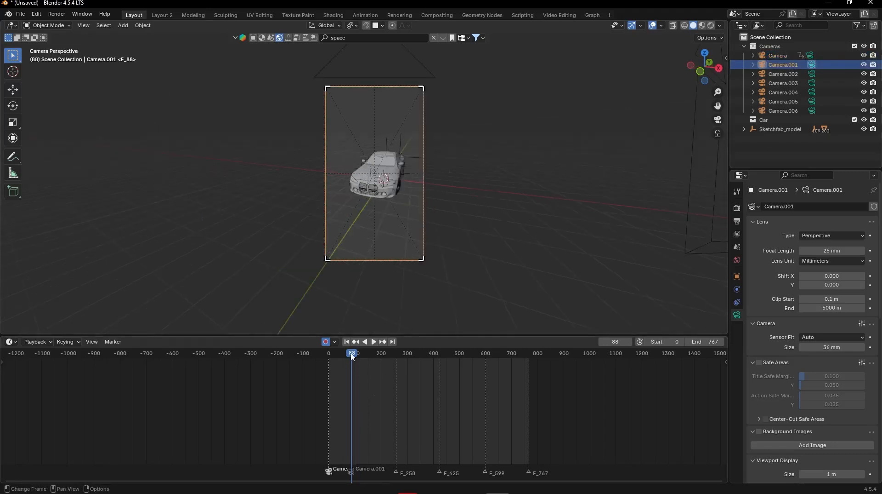
pyautogui.moveTo(352, 354)
pyautogui.mouseDown()
pyautogui.moveTo(338, 353)
pyautogui.moveTo(362, 339)
pyautogui.moveTo(340, 345)
pyautogui.mouseUp()
pyautogui.press('Up')
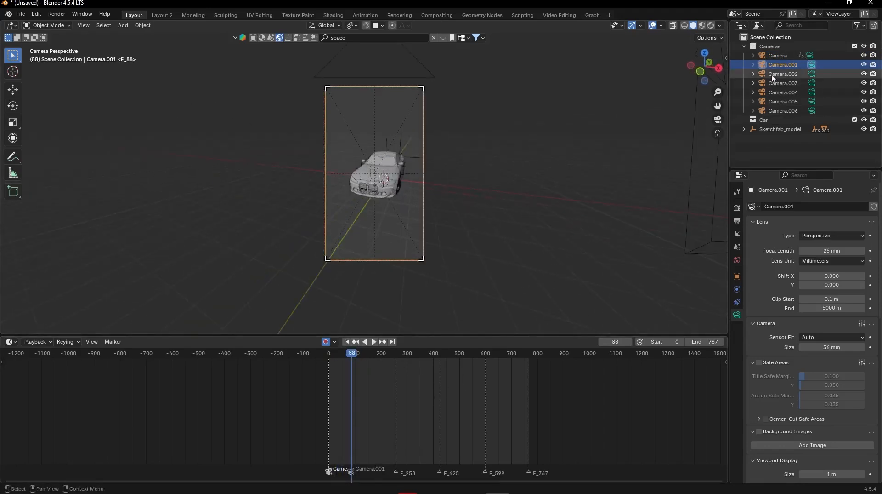
# - Fly Camera.001 to a low side view centred on the car's front wheel to keyframe it at frame 88
pyautogui.hotkey('shift', '`')
pyautogui.press('w')
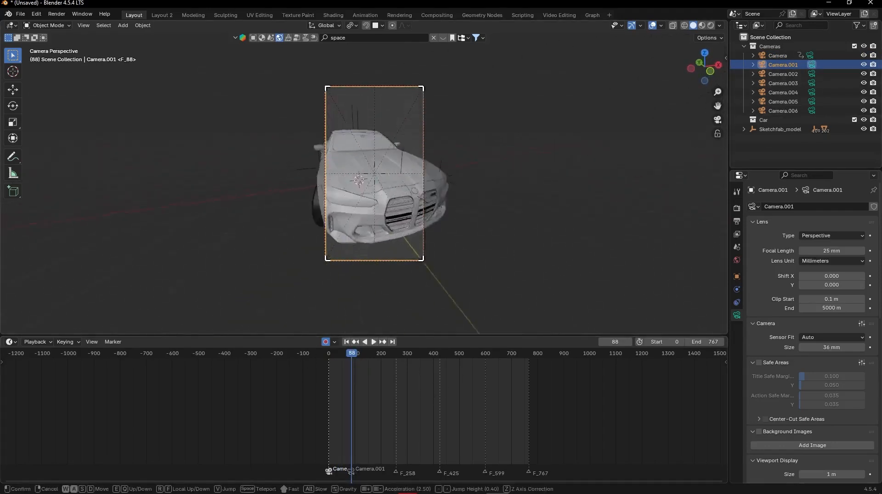
pyautogui.press('s')
pyautogui.click(464, 251)
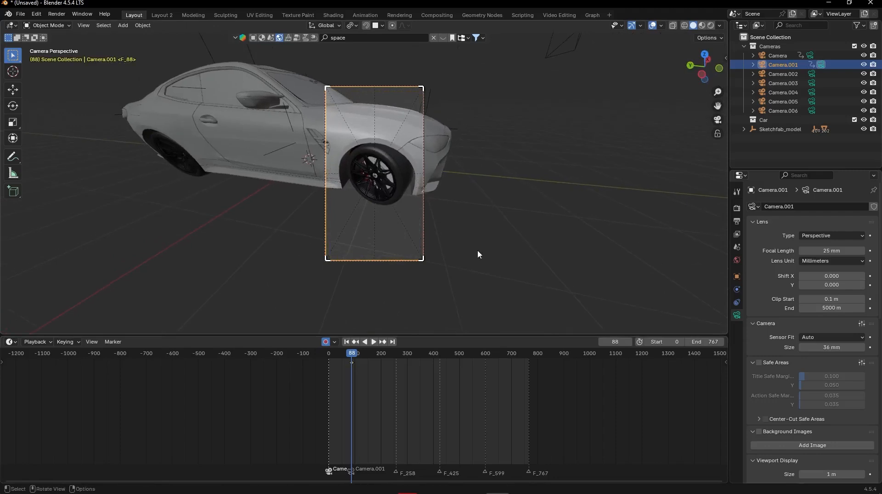
pyautogui.hotkey('shift', '`')
pyautogui.press('w')
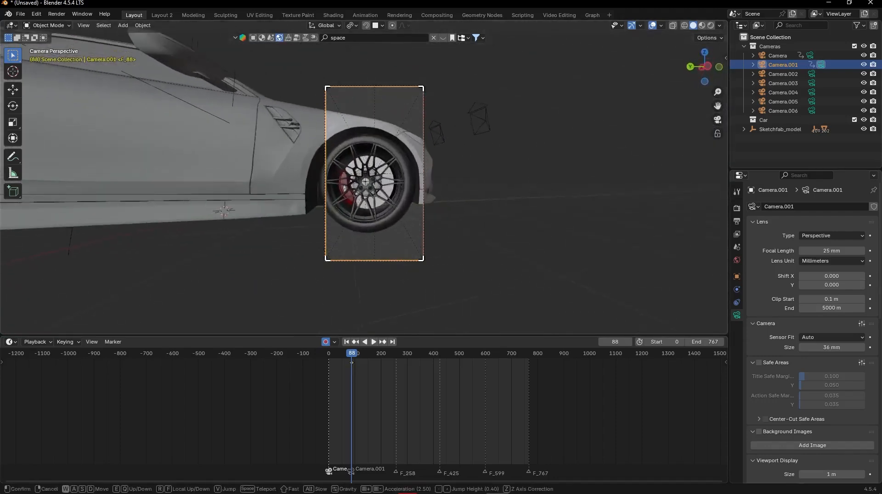
pyautogui.press('s')
pyautogui.click(605, 257)
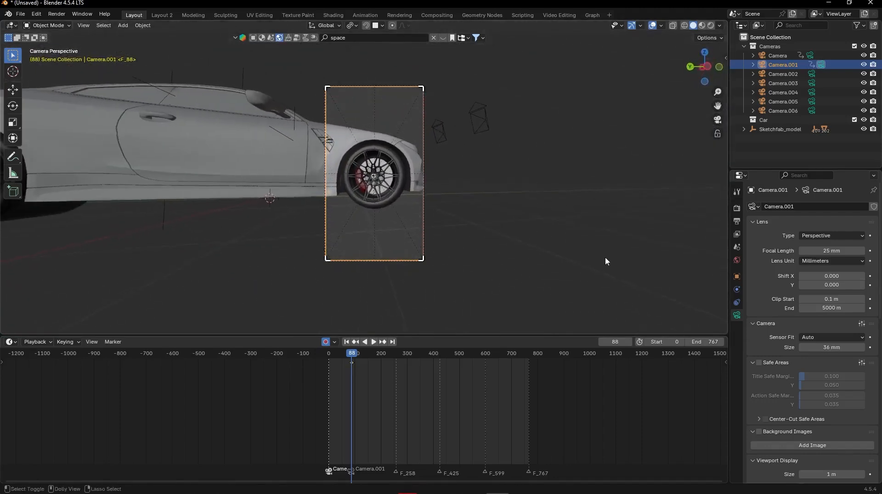
# - Go to frame 257, just before the F_258 marker, and fly Camera.001 slightly back from the front wheel to keyframe the move
pyautogui.press('Up')
pyautogui.press('Right')
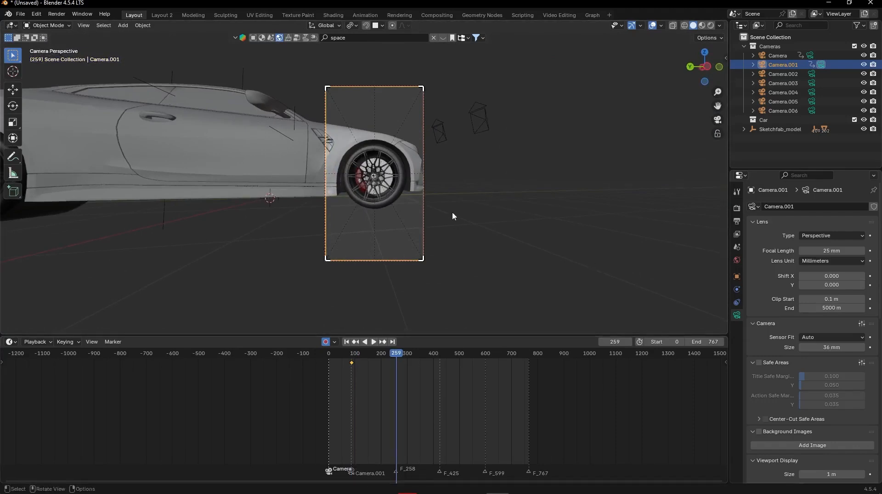
pyautogui.press('Left')
pyautogui.press('Left')
pyautogui.hotkey('shift', '`')
pyautogui.press('s')
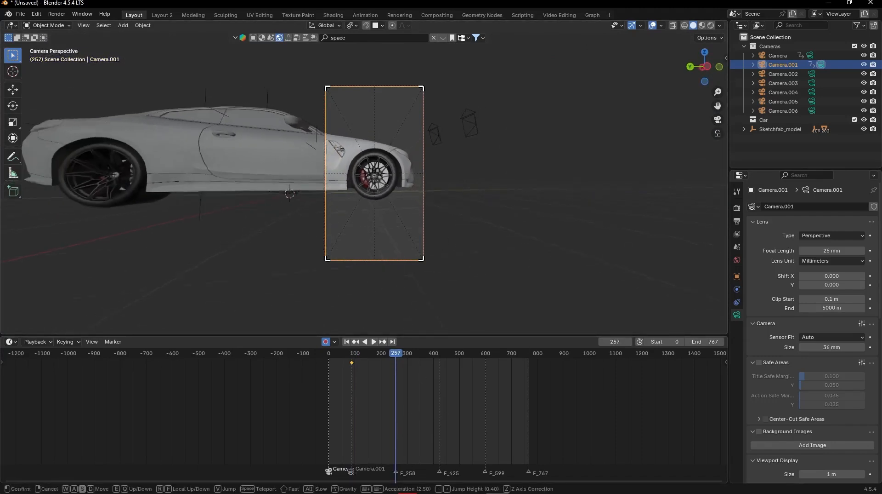
pyautogui.press('w')
pyautogui.click(465, 211)
# - Roll Camera.001 so the car tilts at frame 257, and set the interpolation of all its keyframes
pyautogui.press('r')
pyautogui.click(509, 233)
pyautogui.press('a')
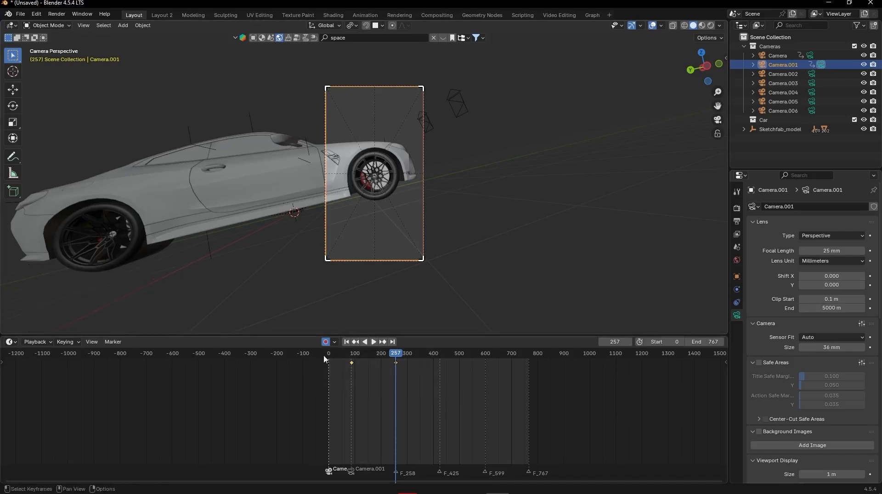
pyautogui.press('t')
pyautogui.click(345, 364)
# - Play the animation from frame 0 past the F_258 marker to check both camera moves and the cut
pyautogui.hotkey('shift', 'Left')
pyautogui.press('space')
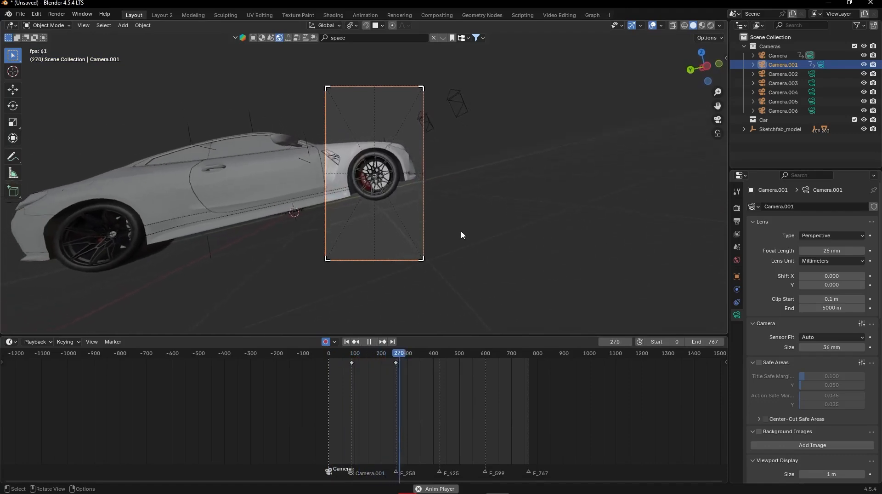
pyautogui.press('space')
# - Go to frame 258, bind Camera.002 to the F_258 marker and look through that camera
pyautogui.press('Down')
pyautogui.moveTo(534, 194); pyautogui.dragTo(545, 153, button='middle')
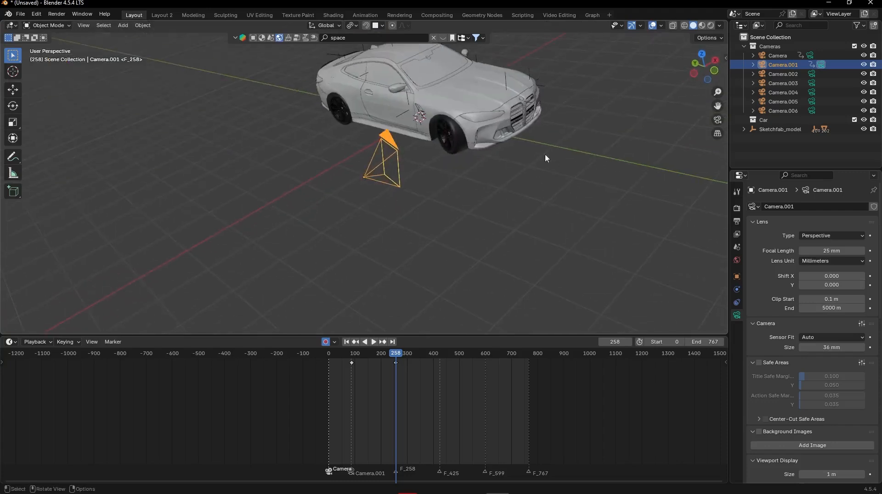
pyautogui.click(781, 74)
pyautogui.hotkey('ctrl', 'b')
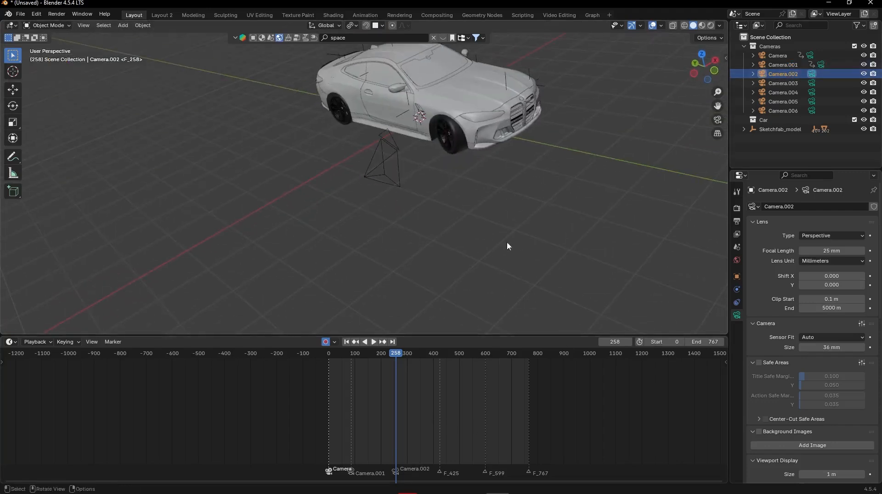
pyautogui.press('KP_0')
# - Fly Camera.002 to a rear three-quarter view of the car to keyframe it at frame 258
pyautogui.hotkey('shift', '`')
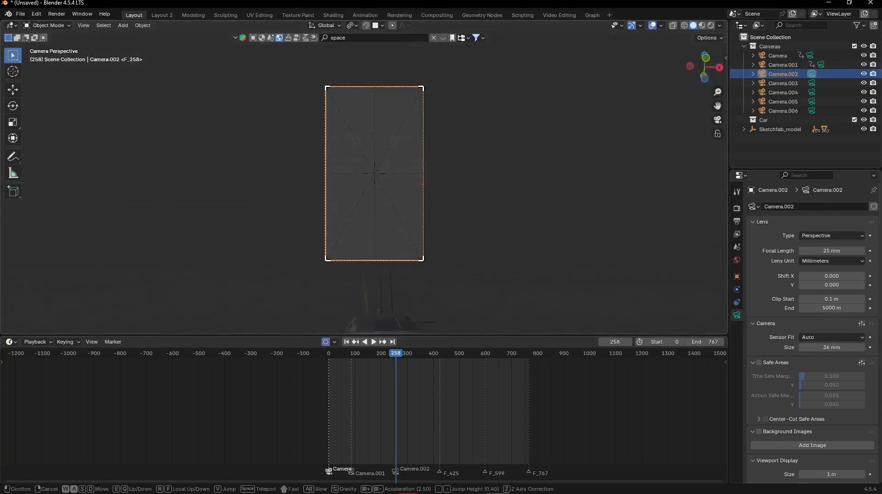
pyautogui.press('s')
pyautogui.press('a')
pyautogui.press('d')
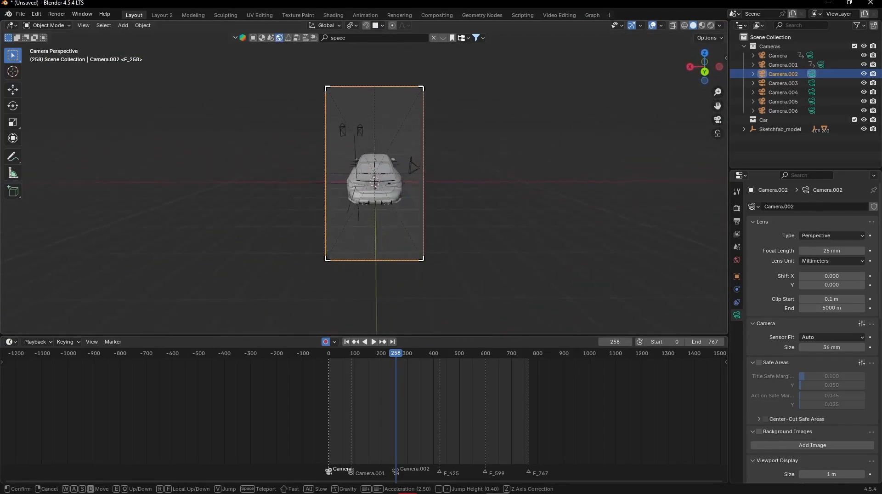
pyautogui.press('a')
pyautogui.click(449, 230)
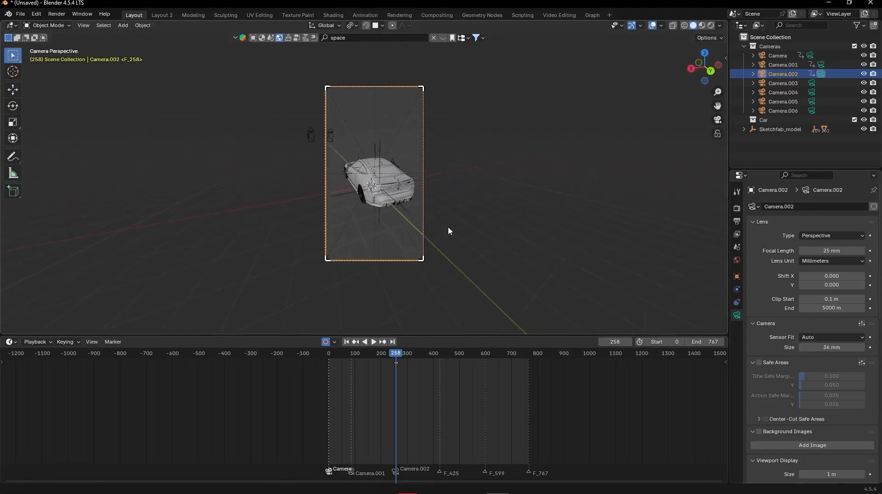
# - Go to frame 424, just before the F_425 marker, and fly Camera.002 slightly back from the car to keyframe the move
pyautogui.hotkey('ctrl', 'Right')
pyautogui.press('Left')
pyautogui.hotkey('shift', '`')
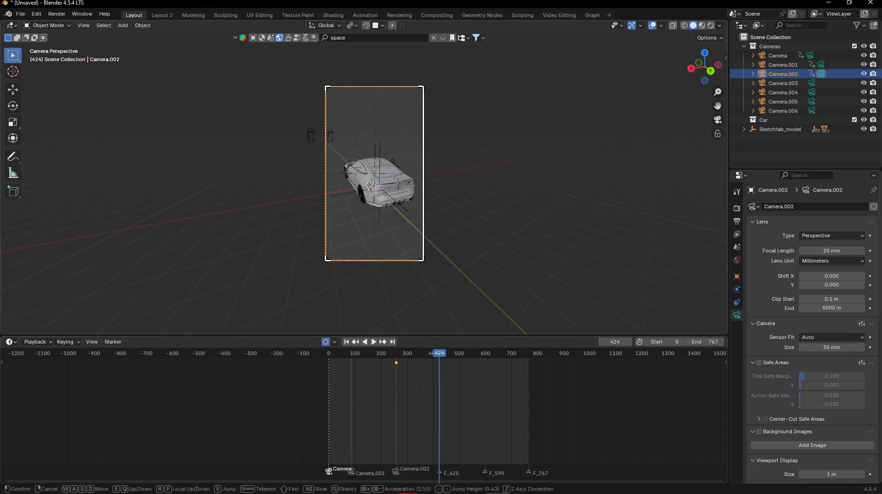
pyautogui.press('s')
pyautogui.click(468, 190)
# - Roll Camera.002 about 3.1° at frame 424 and set the interpolation of its keyframes
pyautogui.press('r')
pyautogui.click(470, 174)
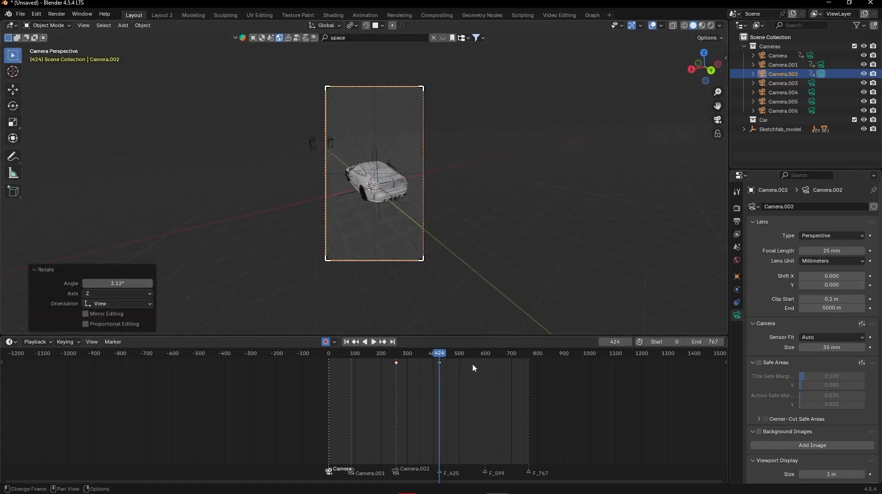
pyautogui.press('t')
pyautogui.click(511, 386)
# - Go to frame 425, select Camera.003 and bind it to the F_425 marker
pyautogui.press('Right')
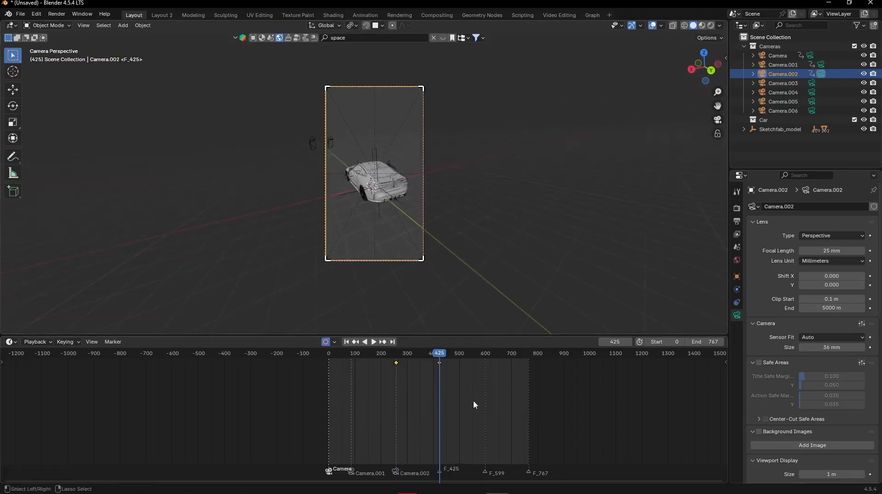
pyautogui.click(783, 91)
pyautogui.click(782, 84)
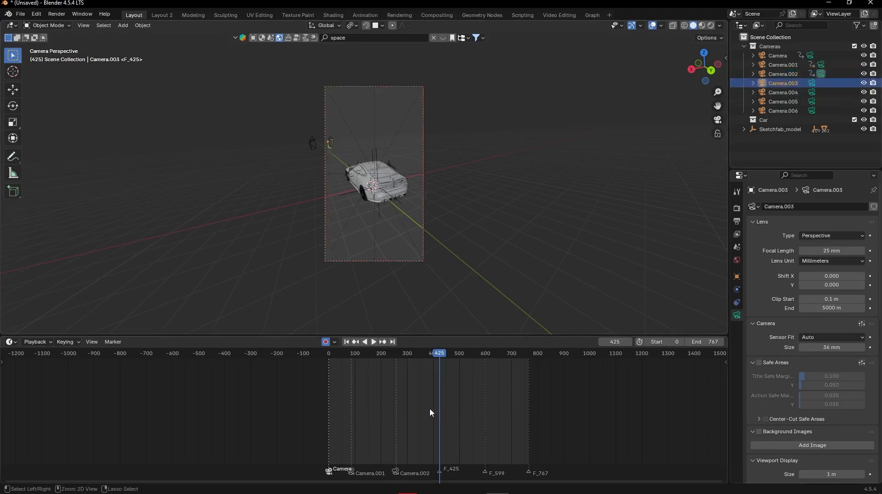
pyautogui.hotkey('ctrl', 'b')
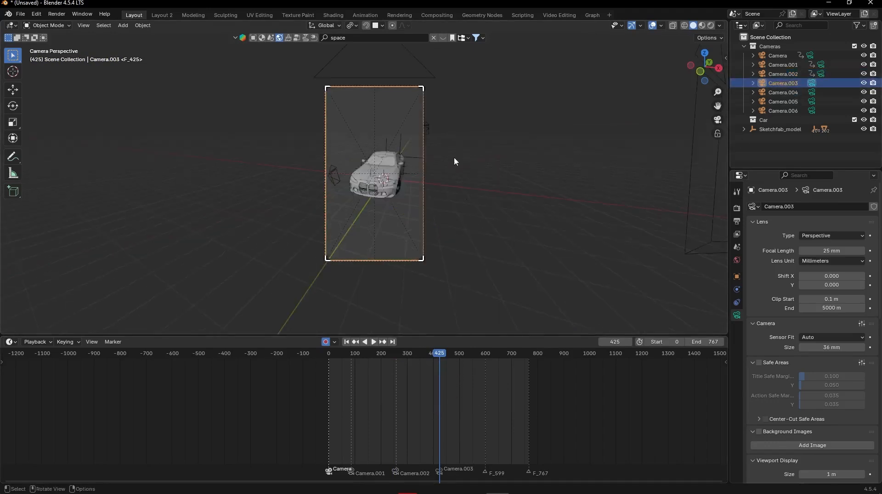
# - Fly Camera.003 to a low front view around the car's headlight and grille to keyframe it at frame 425
pyautogui.hotkey('shift', '`')
pyautogui.press('w')
pyautogui.press('s')
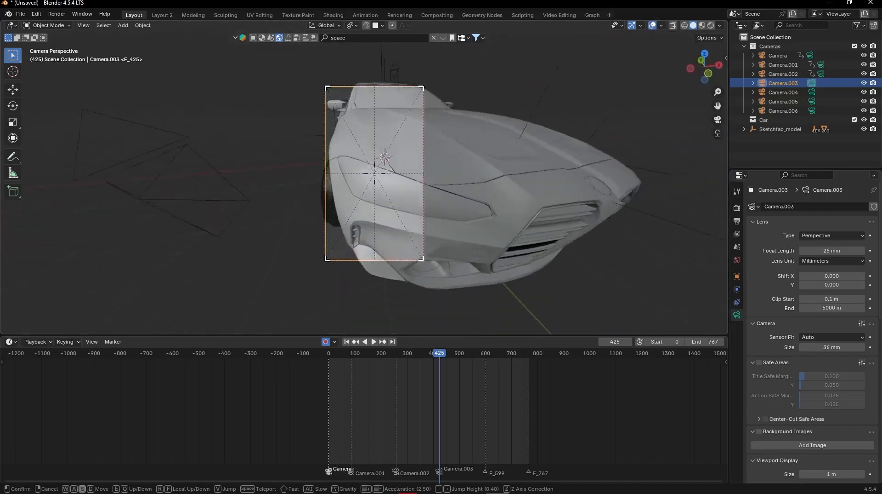
pyautogui.press('w')
pyautogui.press('s')
pyautogui.press('q')
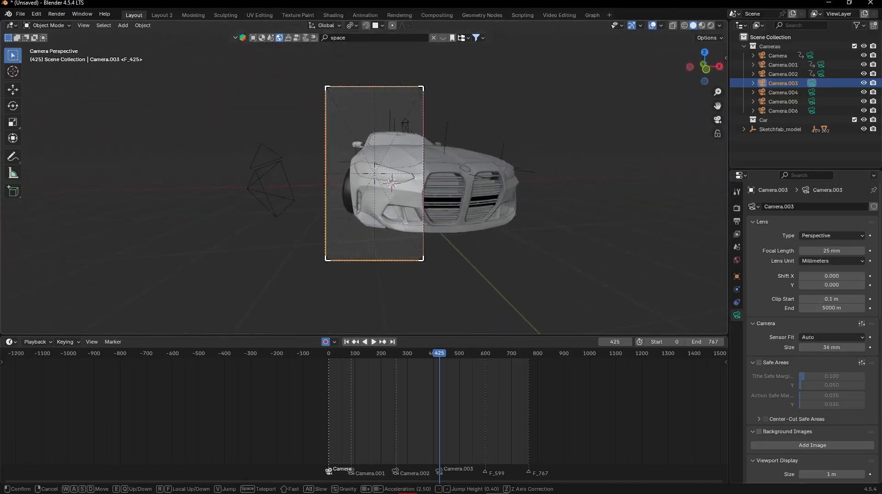
pyautogui.click(487, 181)
# - At frame 598, shift Camera.003 around the car's front, roll it about -7.15° and set the interpolation of its keyframes
pyautogui.hotkey('ctrl', 'Right')
pyautogui.press('Left')
pyautogui.hotkey('shift', '`')
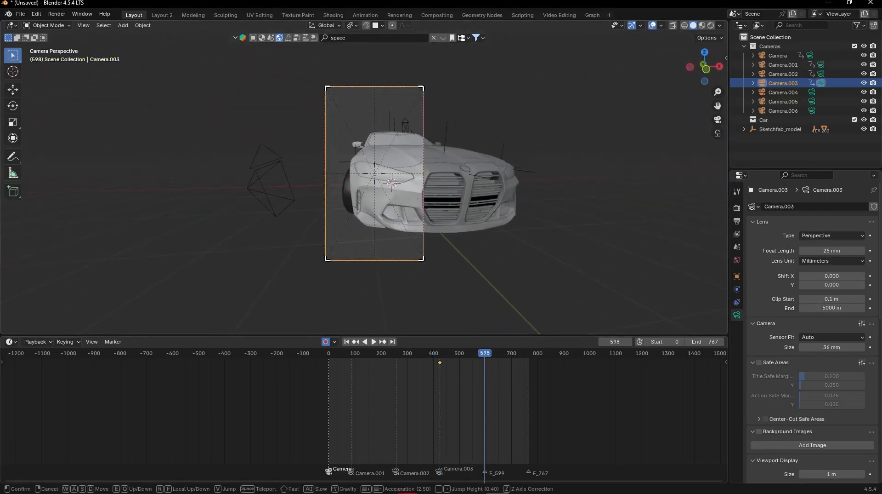
pyautogui.click(470, 211)
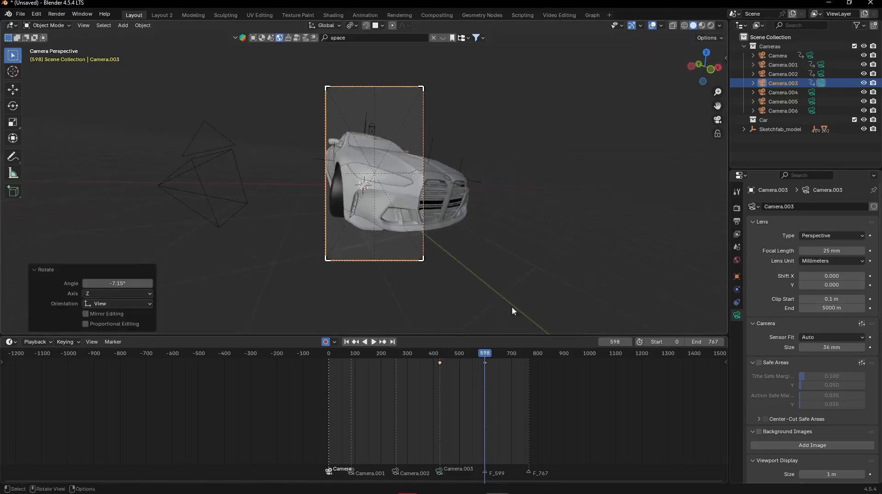
pyautogui.press('t')
pyautogui.click(421, 352)
# - Select Camera.004, go to frame 599 and bind the camera to the F_599 marker
pyautogui.click(783, 92)
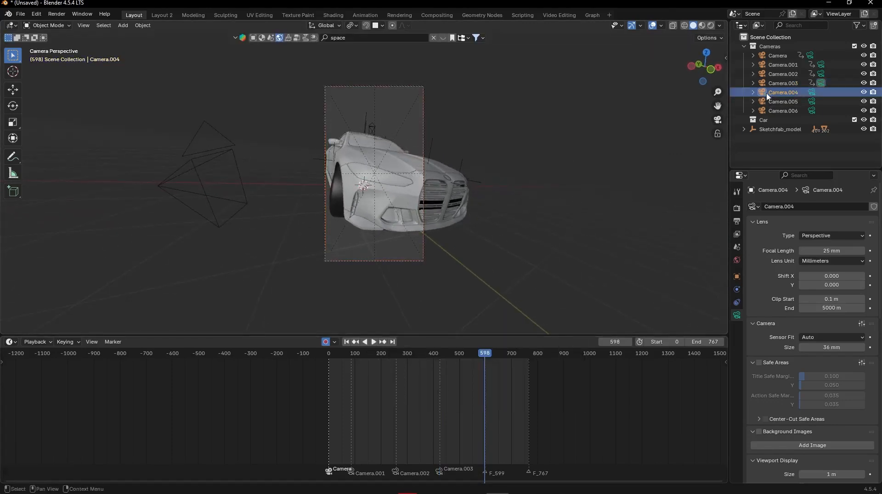
pyautogui.hotkey('ctrl', 'b')
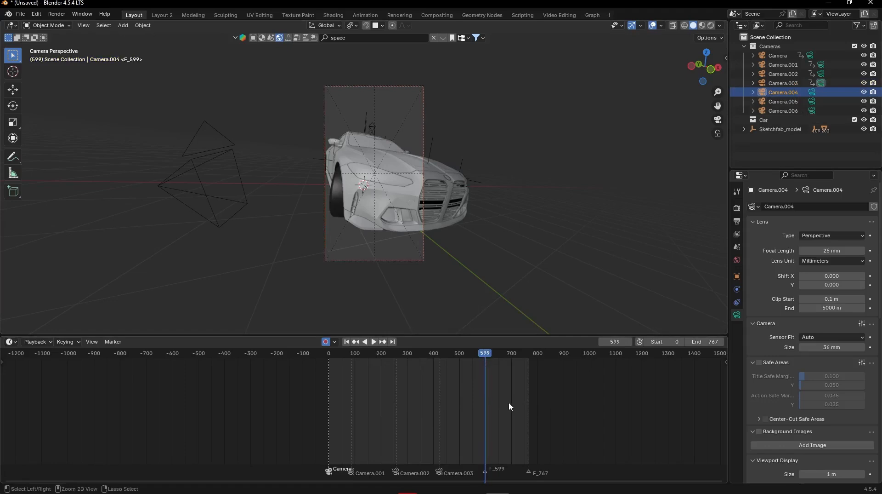
pyautogui.press('Right')
# - Fly Camera.004 inside the cabin to frame the steering wheel at frame 599, and switch the viewport to rendered shading
pyautogui.hotkey('shift', '`')
pyautogui.press('w')
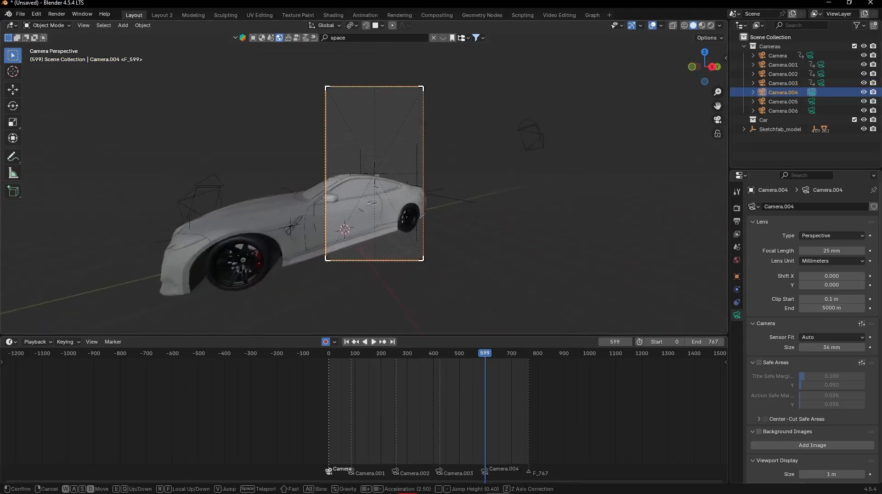
pyautogui.press('w')
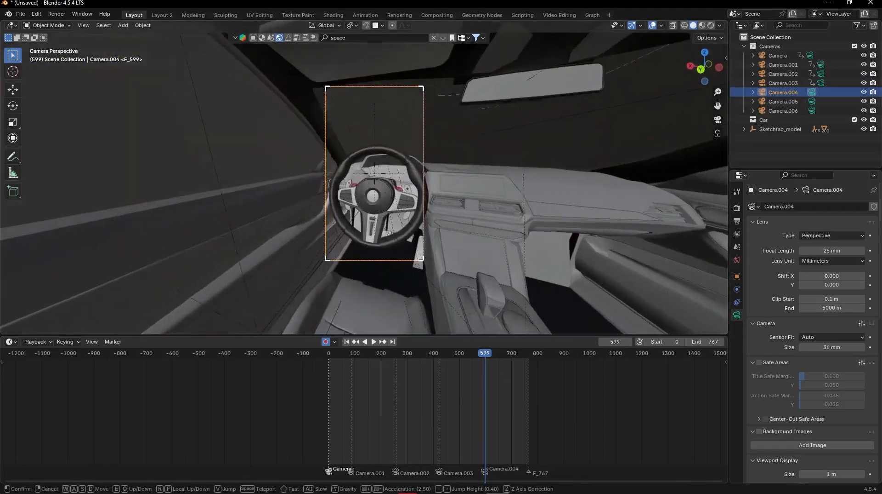
pyautogui.press('s')
pyautogui.press('w')
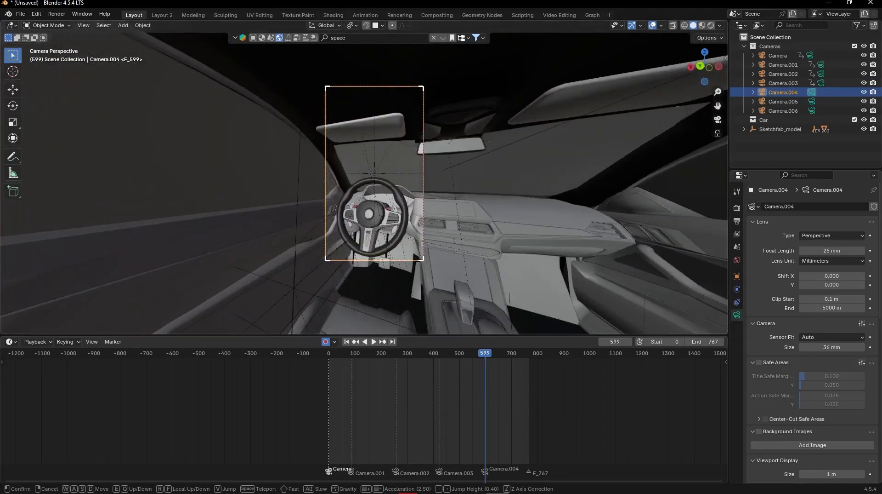
pyautogui.click(693, 123)
pyautogui.click(711, 25)
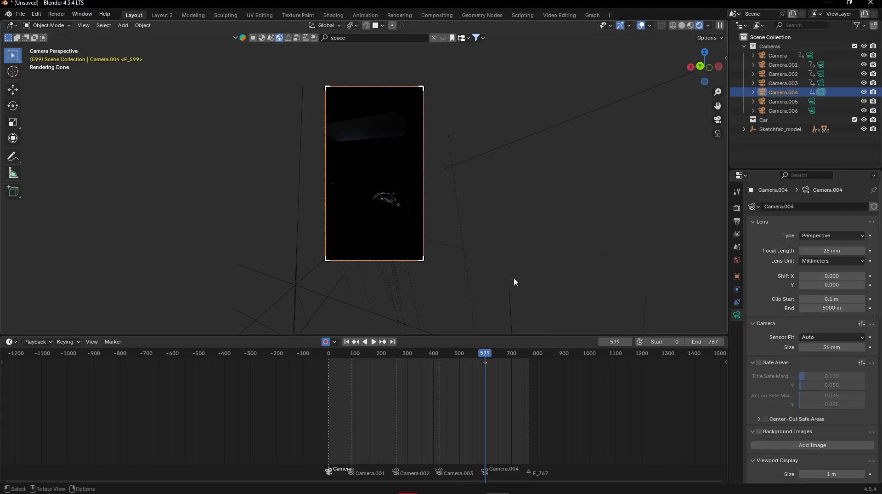
# - Go to frame 768, move Camera.004 slightly inside the cabin and roll it about 5.32° to keyframe the end of its move
pyautogui.hotkey('shift', 'Right')
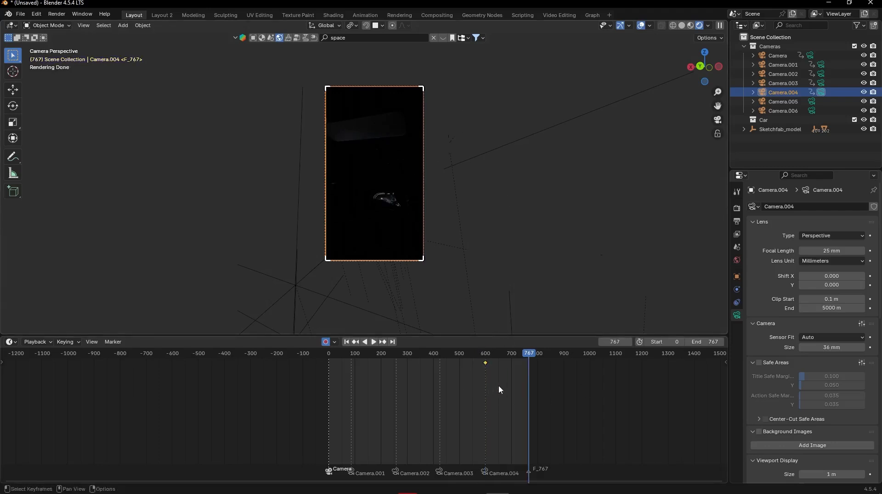
pyautogui.press('Right')
pyautogui.hotkey('shift', '`')
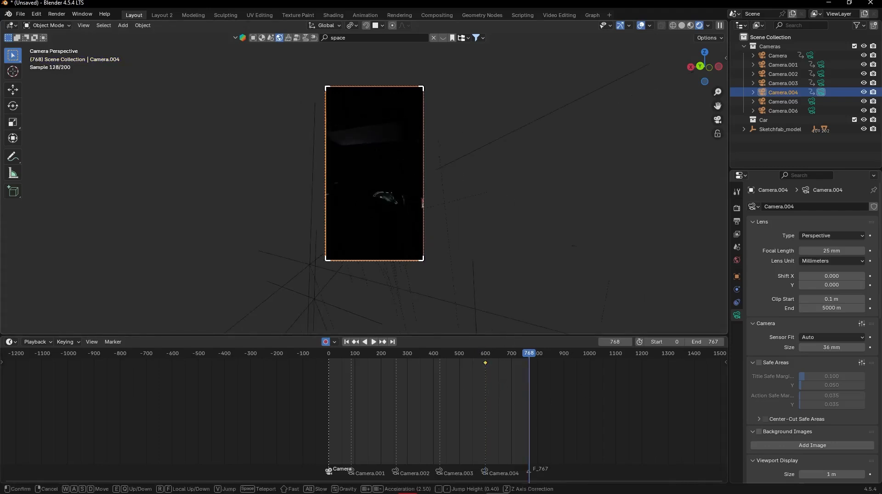
pyautogui.press('Return')
pyautogui.press('r')
pyautogui.click(476, 248)
# - Turn off Render Region in the output settings and scrub back through the timeline to check the rendered view
pyautogui.click(737, 208)
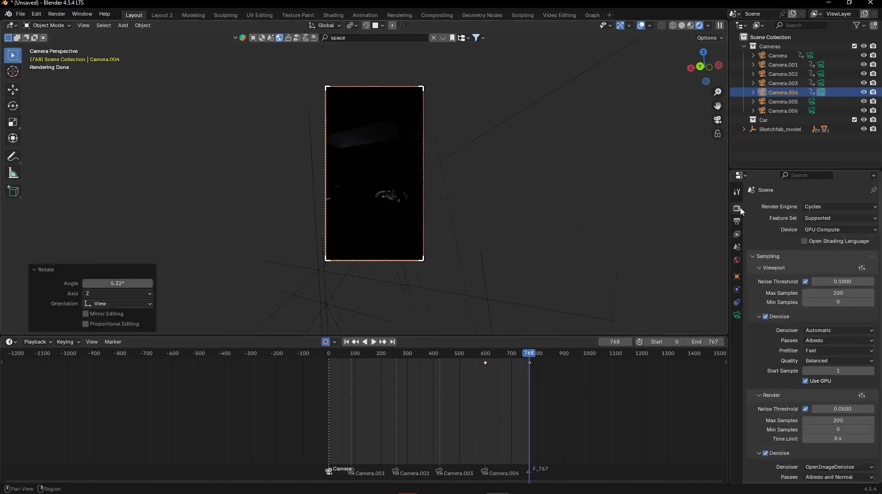
pyautogui.click(738, 222)
pyautogui.click(806, 270)
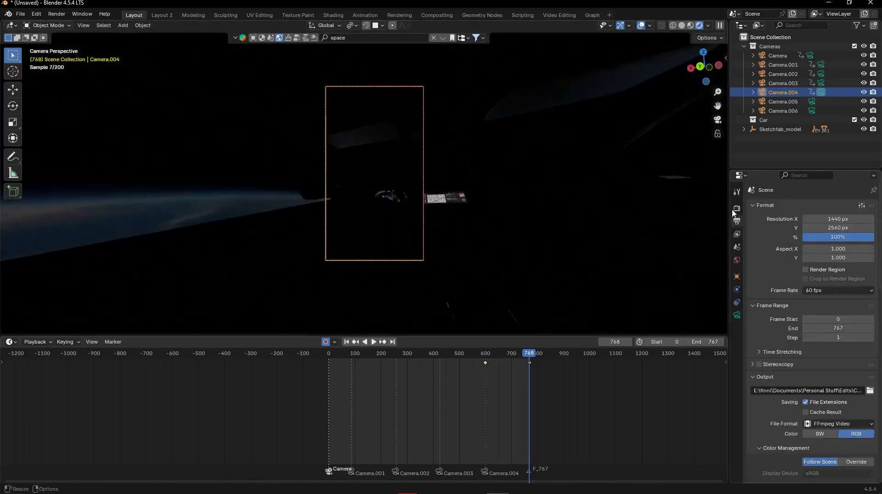
pyautogui.click(737, 208)
pyautogui.moveTo(527, 359); pyautogui.dragTo(520, 359)
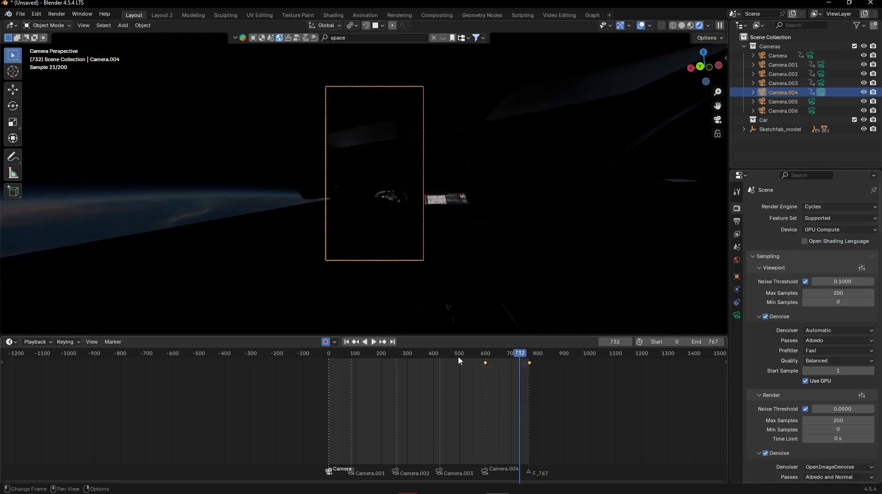
pyautogui.moveTo(413, 355); pyautogui.dragTo(480, 372)
# - Set both keyframes of Camera.004 to Linear interpolation
pyautogui.moveTo(569, 391); pyautogui.dragTo(464, 357)
pyautogui.press('t')
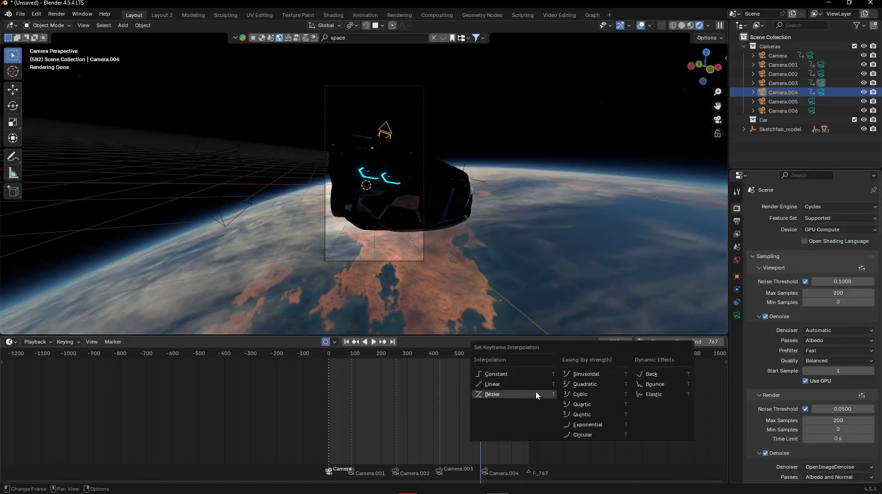
pyautogui.click(526, 385)
pyautogui.moveTo(576, 394); pyautogui.dragTo(445, 346)
pyautogui.press('t')
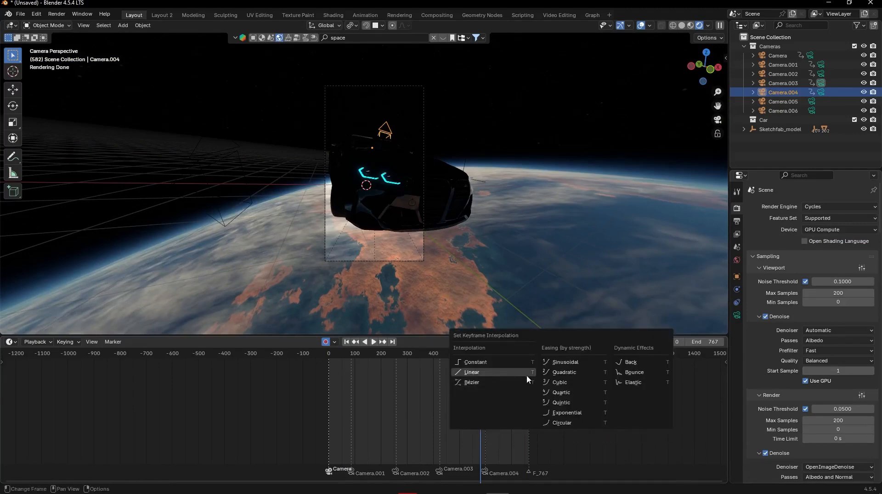
pyautogui.click(500, 371)
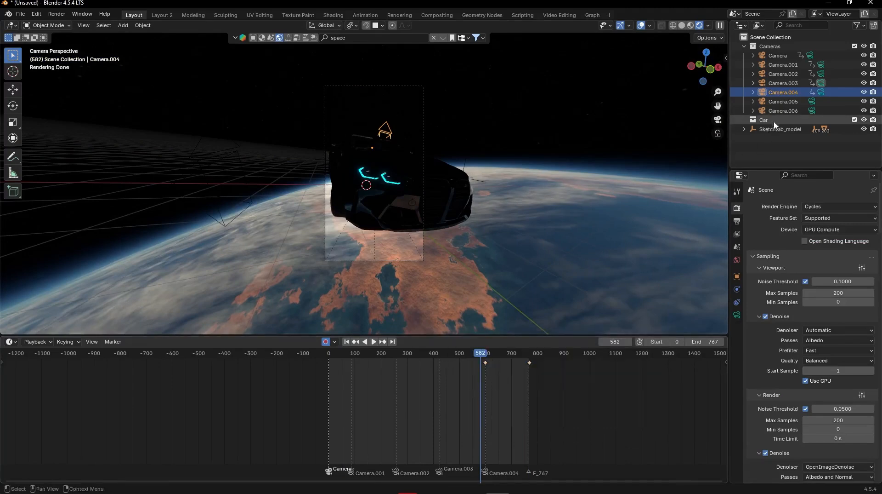
# - Select Camera through Camera.004 together and set the interpolation of all their keyframes at once
pyautogui.moveTo(783, 94); pyautogui.dragTo(777, 55)
pyautogui.moveTo(601, 400); pyautogui.dragTo(307, 352)
pyautogui.press('t')
pyautogui.click(333, 363)
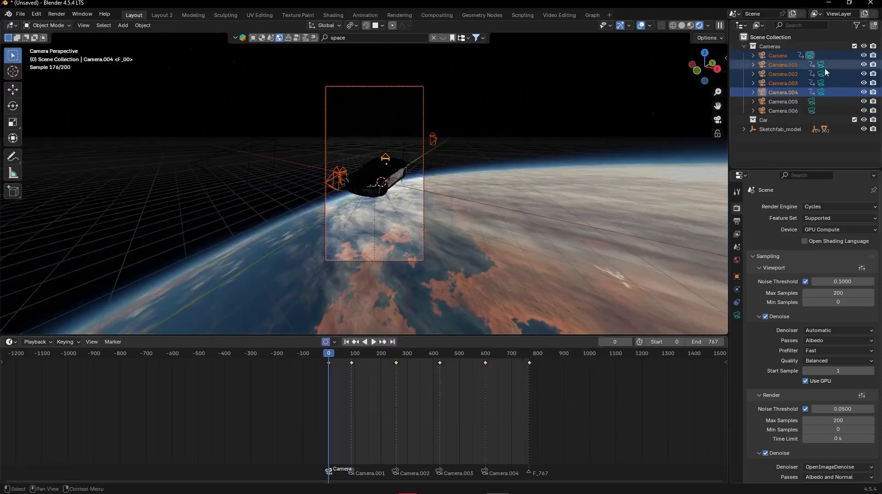
# - Select only the first Camera and play the animation from frame 0
pyautogui.click(789, 55)
pyautogui.press('space')
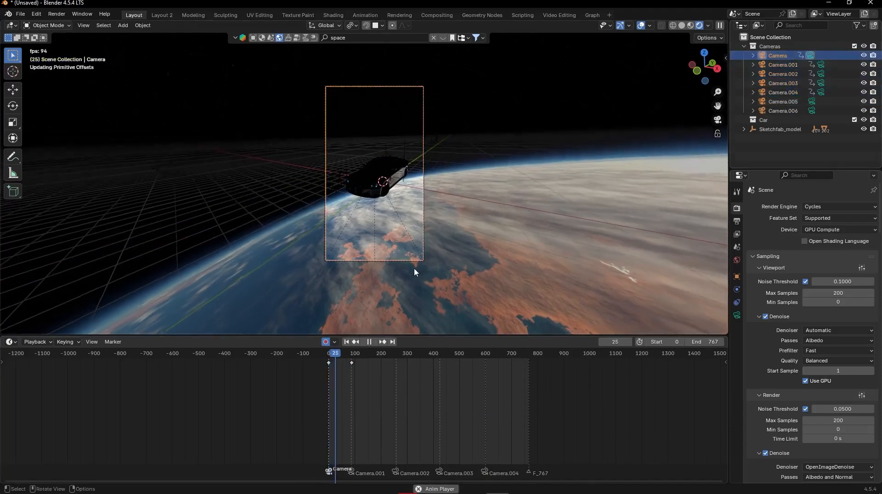
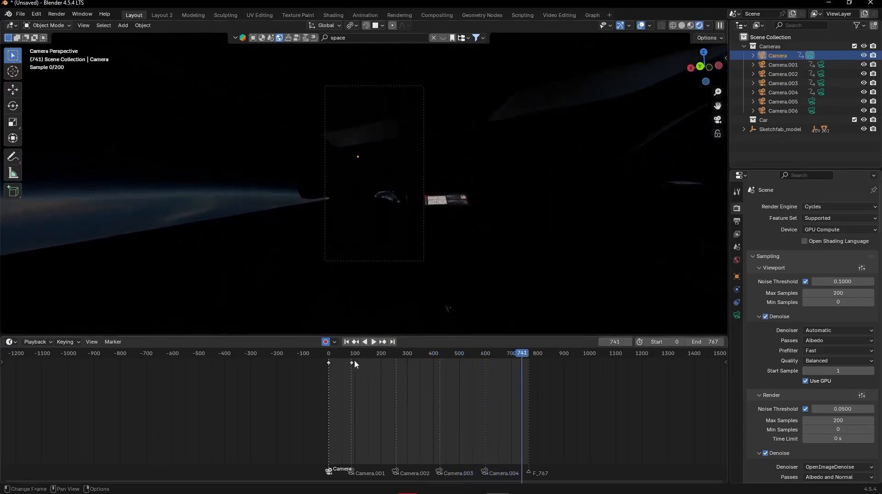
# - Select the car body and open its material in the Shading workspace, with the viewport in rendered shading
pyautogui.press('Escape')
pyautogui.moveTo(465, 217); pyautogui.dragTo(433, 213, button='middle')
pyautogui.click(482, 133)
pyautogui.moveTo(482, 133); pyautogui.dragTo(395, 105, button='middle')
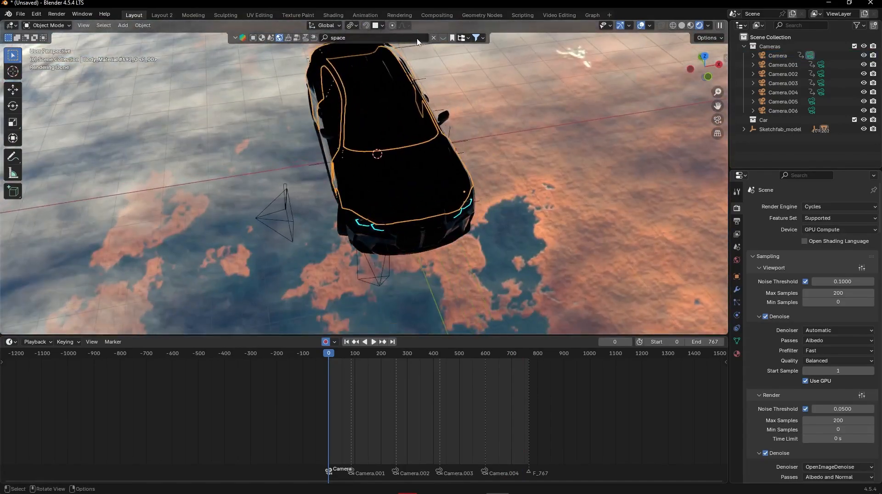
pyautogui.click(334, 16)
pyautogui.moveTo(478, 161); pyautogui.dragTo(427, 226, button='middle')
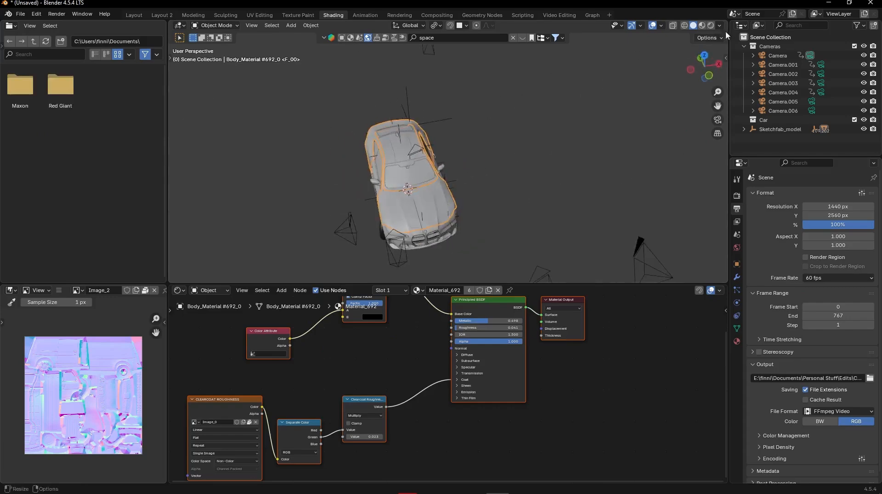
pyautogui.click(703, 26)
pyautogui.click(711, 26)
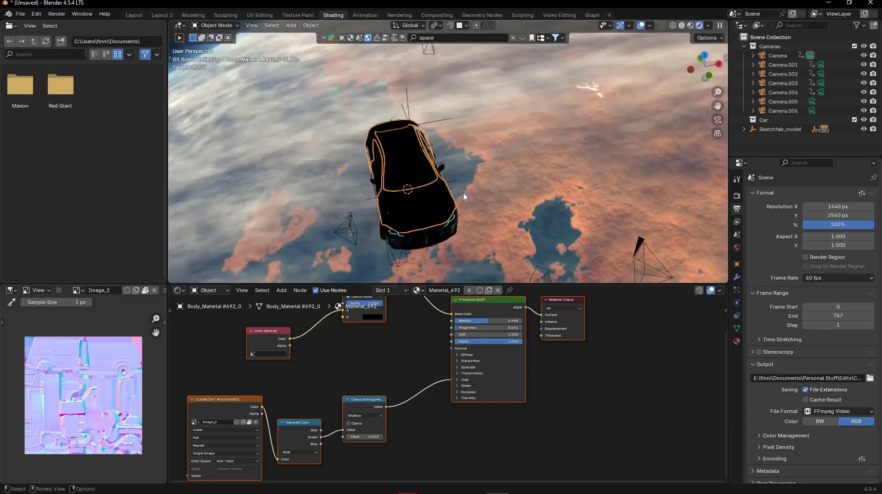
# - Set color B of the Color Factor multiply node in the car body's material to bright red
pyautogui.moveTo(463, 192)
pyautogui.mouseDown(button='middle')
pyautogui.moveTo(478, 180)
pyautogui.moveTo(492, 199)
pyautogui.moveTo(441, 244)
pyautogui.moveTo(444, 251)
pyautogui.mouseUp(button='middle')
pyautogui.scroll(2, 492, 200)
pyautogui.keyDown('shift'); pyautogui.moveTo(444, 251); pyautogui.dragTo(491, 187, button='middle'); pyautogui.keyUp('shift')
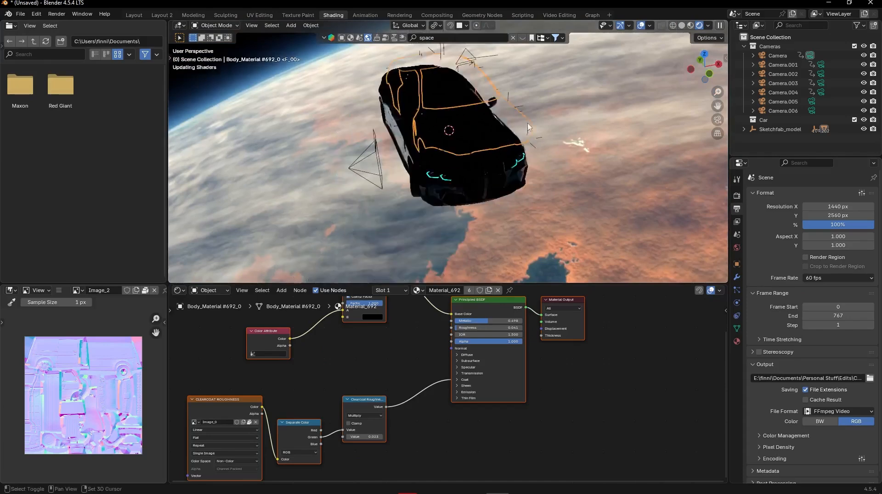
pyautogui.moveTo(554, 381); pyautogui.dragTo(587, 430, button='middle')
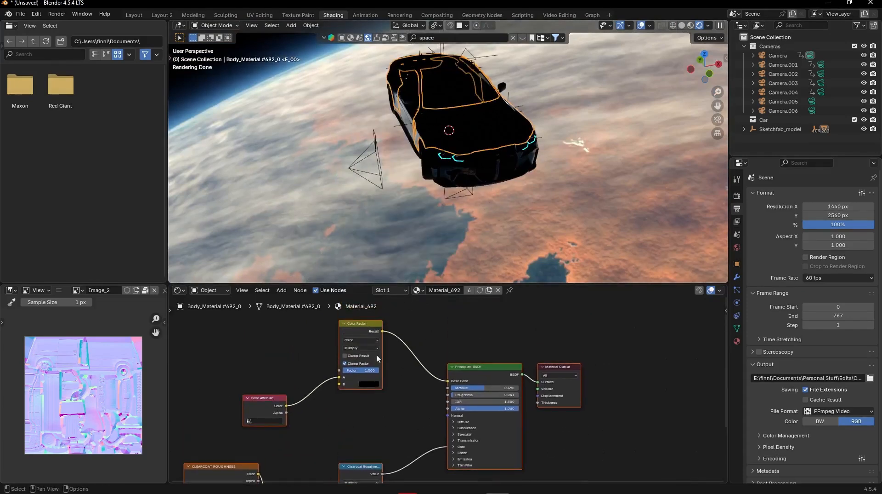
pyautogui.moveTo(378, 358); pyautogui.dragTo(377, 393, button='middle')
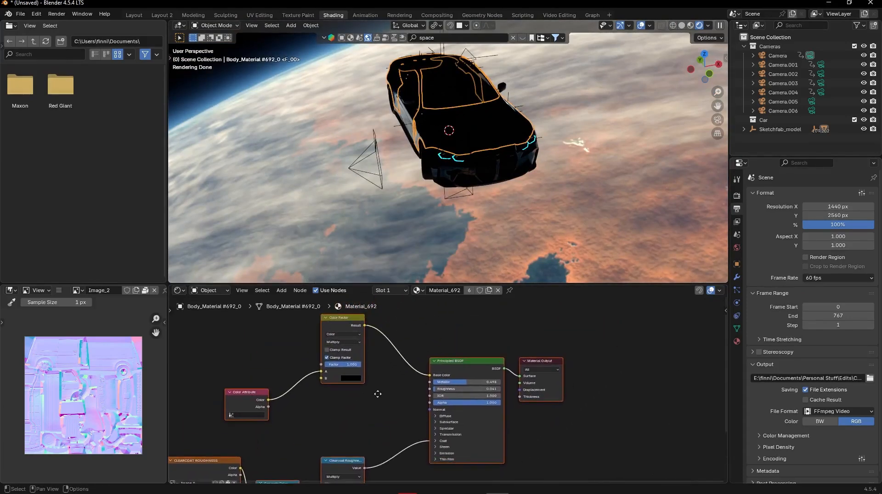
pyautogui.moveTo(377, 340); pyautogui.dragTo(414, 360, button='middle')
pyautogui.click(360, 374)
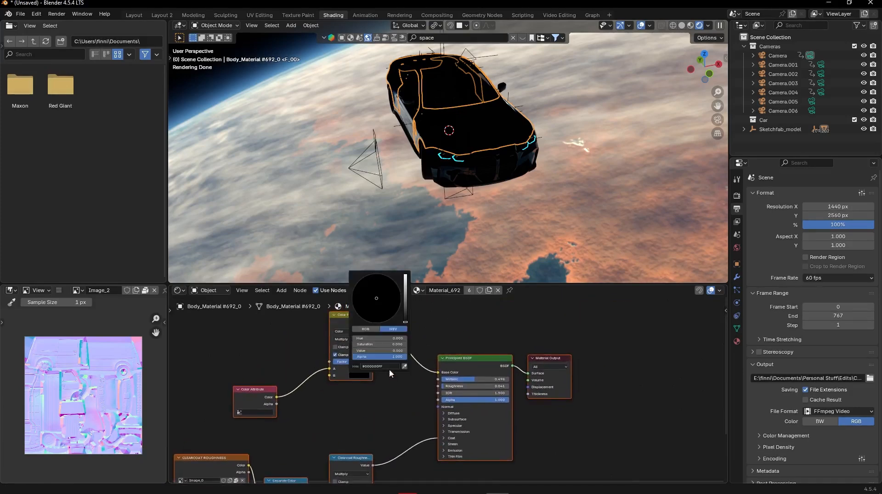
pyautogui.click(359, 375)
pyautogui.moveTo(405, 322); pyautogui.dragTo(405, 275)
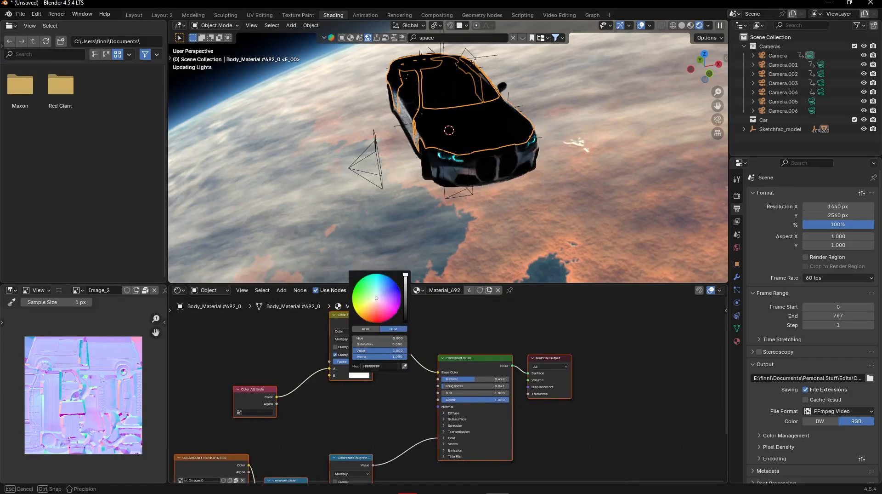
pyautogui.moveTo(379, 323); pyautogui.dragTo(378, 323)
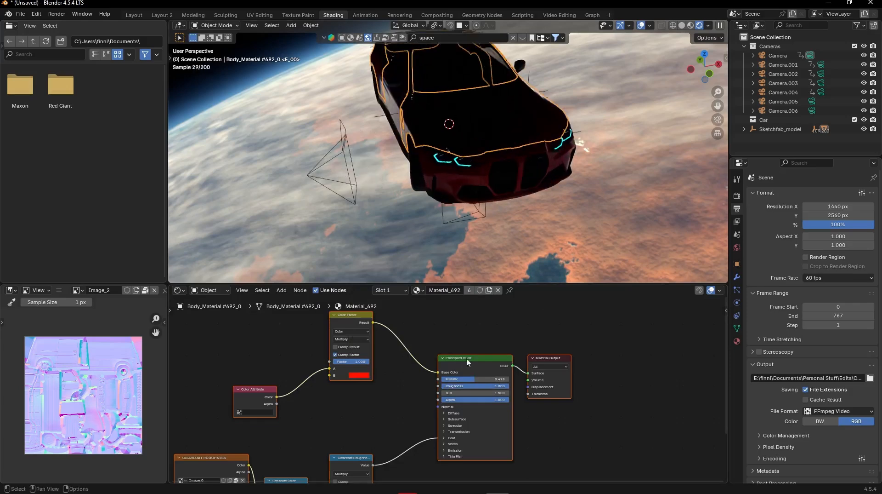
# - Set the Principled BSDF's metallic to 1.000 and roughness to 0.000, checking the effect on the car body
pyautogui.moveTo(470, 380); pyautogui.dragTo(470, 379)
pyautogui.moveTo(470, 379); pyautogui.dragTo(436, 379)
pyautogui.moveTo(519, 158); pyautogui.dragTo(508, 210, button='middle')
pyautogui.scroll(3, 535, 142)
pyautogui.scroll(2, 491, 205)
pyautogui.scroll(2, 492, 204)
pyautogui.moveTo(456, 386); pyautogui.dragTo(456, 382)
pyautogui.scroll(-5, 505, 197)
pyautogui.moveTo(504, 197); pyautogui.dragTo(363, 141, button='middle')
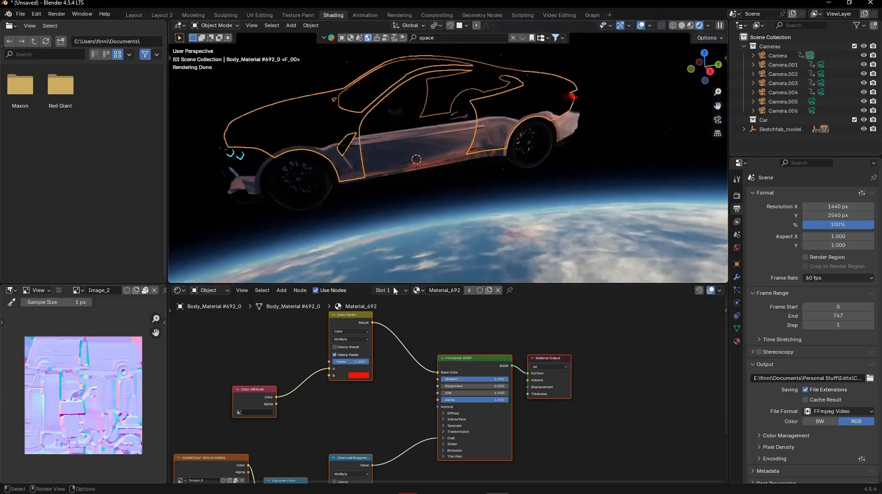
# - Delete the Color Factor and Color Attribute nodes and set the Principled BSDF's base color to black
pyautogui.moveTo(387, 372); pyautogui.dragTo(389, 349, button='middle')
pyautogui.click(366, 310)
pyautogui.press('x')
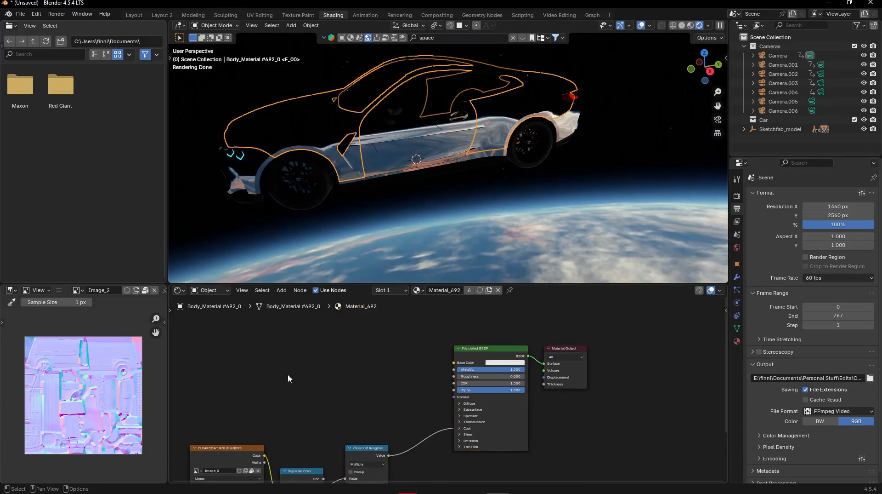
pyautogui.click(502, 364)
pyautogui.click(492, 363)
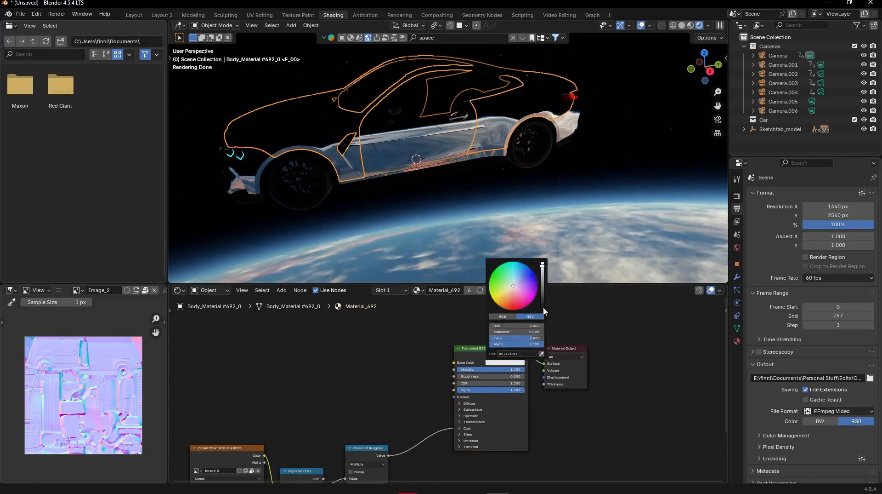
pyautogui.moveTo(543, 308); pyautogui.dragTo(542, 327)
# - Delete the clearcoat roughness image texture, Separate Color and clearcoat multiply nodes, leaving only the Principled BSDF and Material Output
pyautogui.moveTo(400, 415); pyautogui.dragTo(456, 347, button='middle')
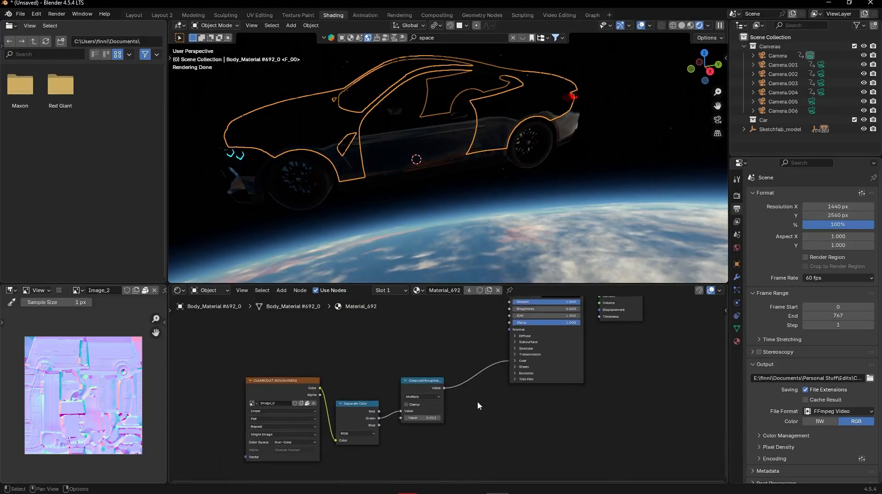
pyautogui.press('x')
pyautogui.click(418, 382)
pyautogui.press('x')
pyautogui.click(292, 383)
pyautogui.press('x')
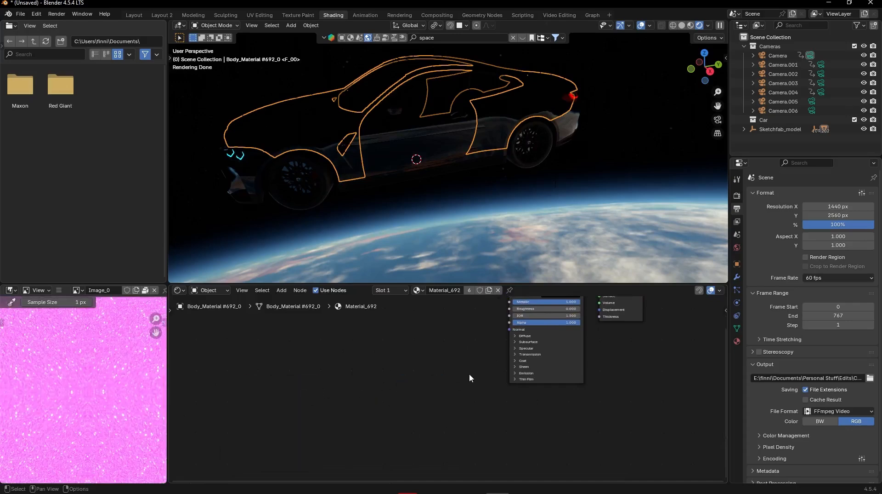
pyautogui.moveTo(469, 374); pyautogui.dragTo(318, 416, button='middle')
pyautogui.moveTo(438, 385); pyautogui.dragTo(434, 394, button='middle')
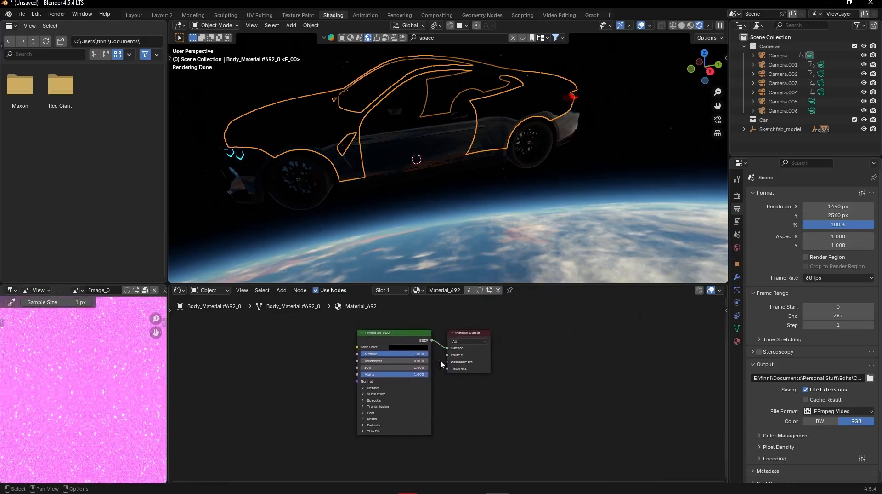
# - Set the base color of the car body's Principled BSDF to a saturated red
pyautogui.click(417, 347)
pyautogui.click(418, 347)
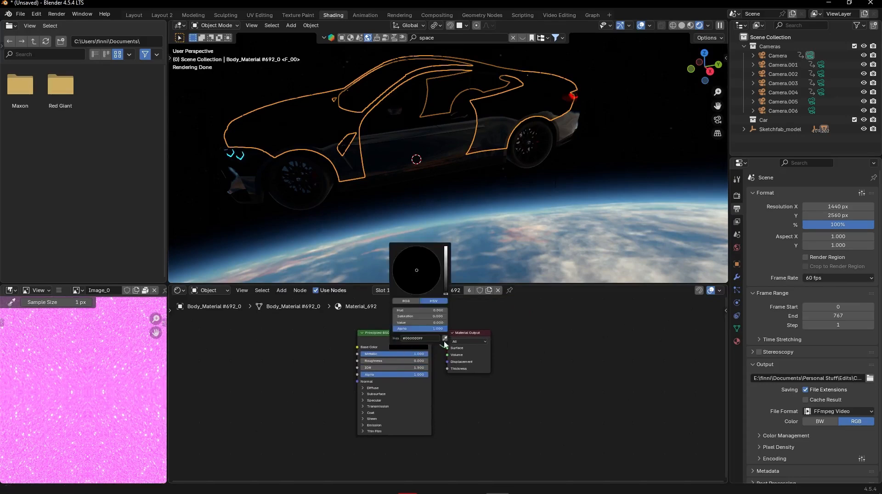
pyautogui.click(421, 347)
pyautogui.moveTo(446, 292); pyautogui.dragTo(446, 251)
pyautogui.moveTo(412, 282); pyautogui.dragTo(418, 291)
# - Set the Principled BSDF's roughness to 1.000 and metallic to 0.000, then check the car against the planet
pyautogui.moveTo(391, 360); pyautogui.dragTo(459, 359)
pyautogui.moveTo(391, 355); pyautogui.dragTo(323, 354)
pyautogui.moveTo(460, 230); pyautogui.dragTo(497, 190, button='middle')
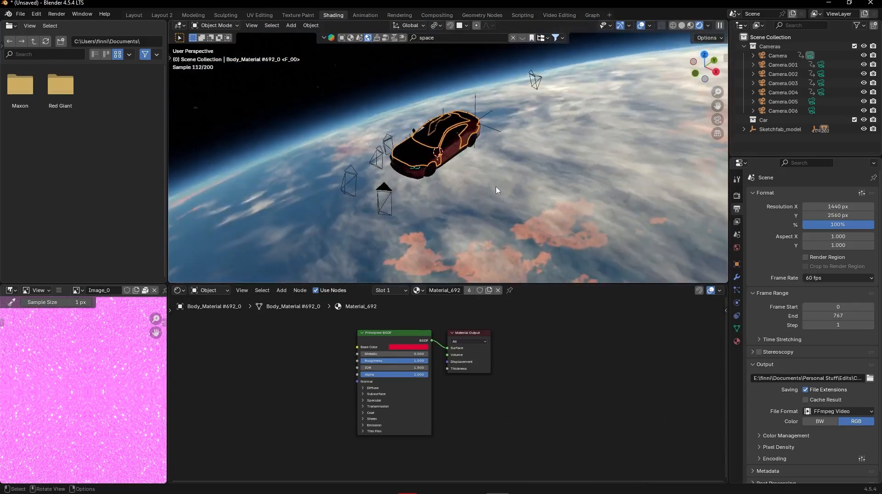
pyautogui.moveTo(454, 169); pyautogui.dragTo(457, 133, button='middle')
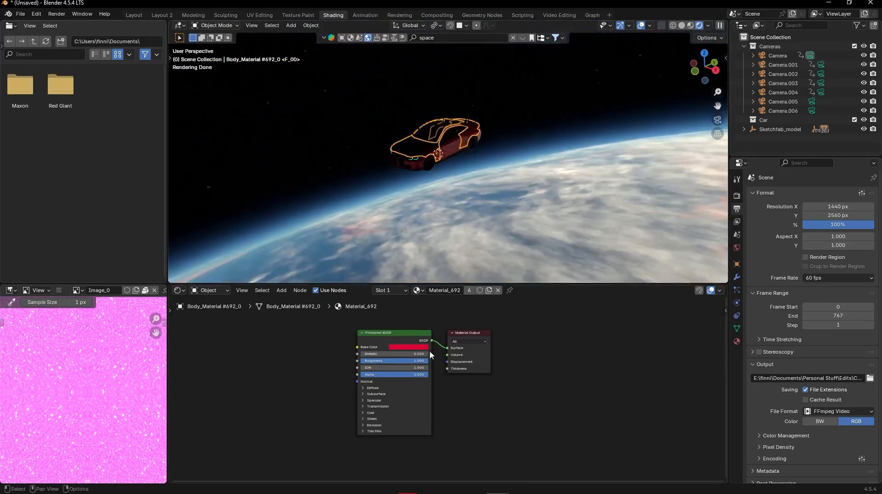
# - Change the car body's base color back to black and return to the Layout workspace
pyautogui.click(413, 346)
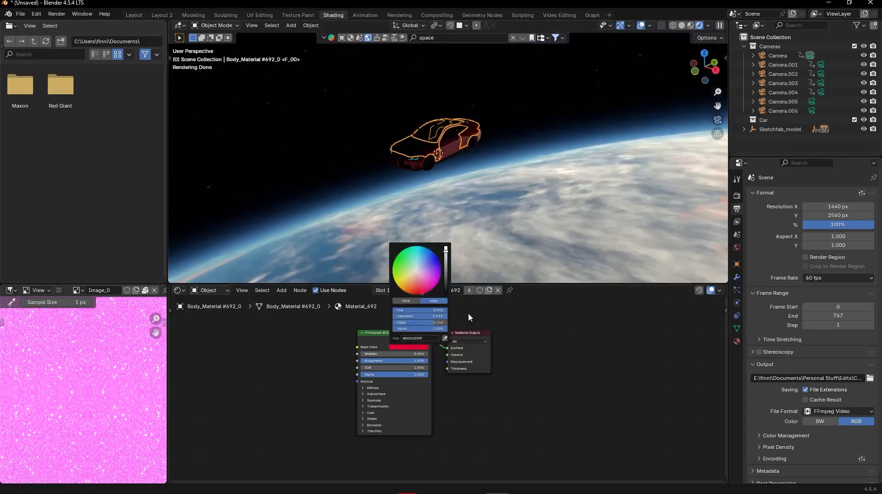
pyautogui.click(447, 292)
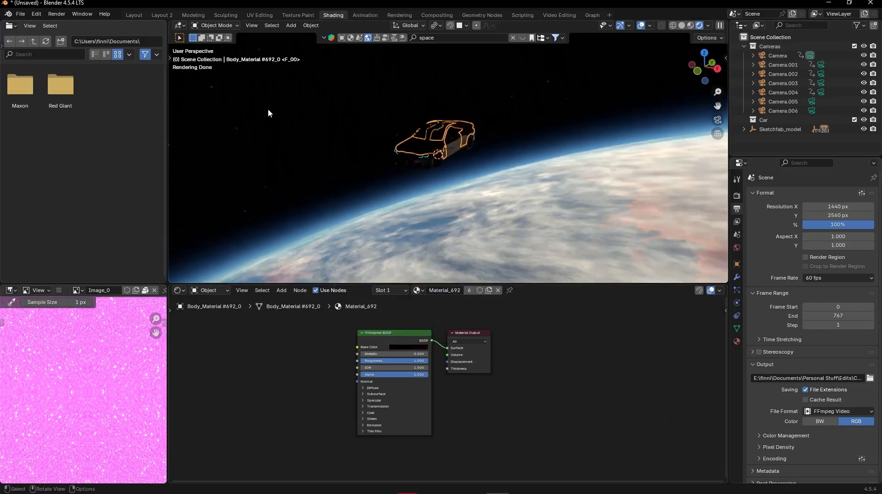
pyautogui.click(130, 18)
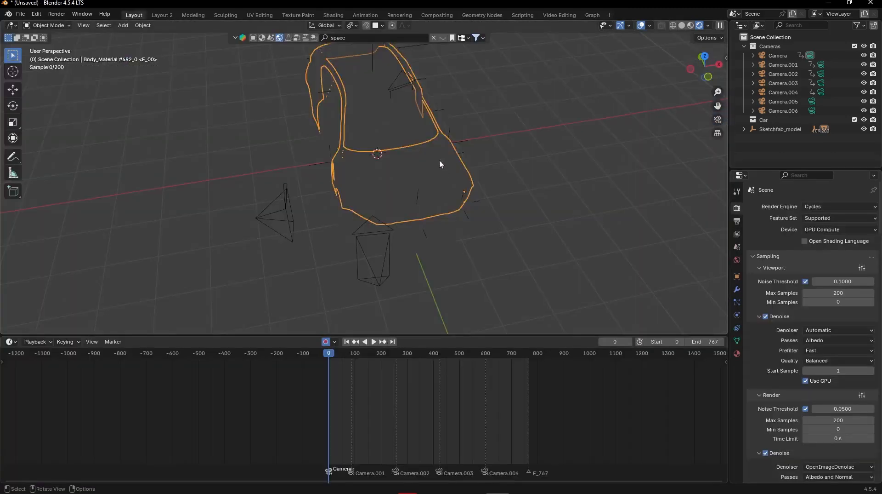
# - Add a Sun light to the scene
pyautogui.moveTo(439, 159); pyautogui.dragTo(395, 131, button='middle')
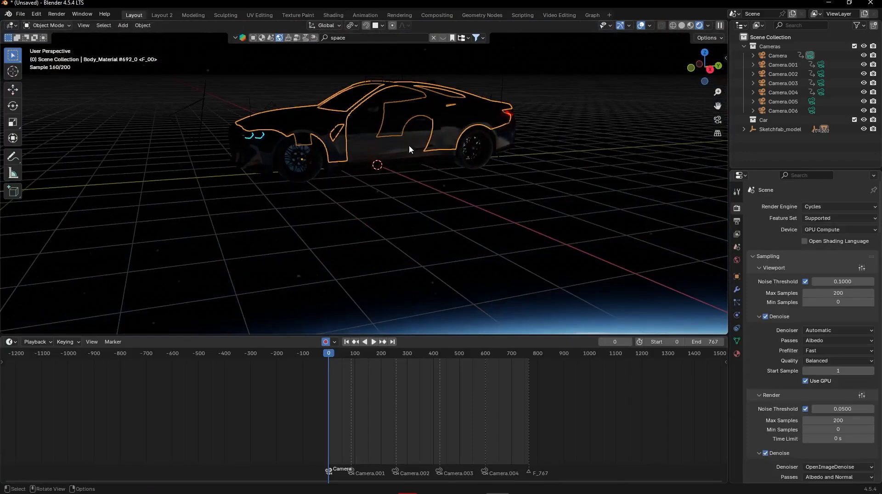
pyautogui.hotkey('shift', 'a')
pyautogui.moveTo(372, 281)
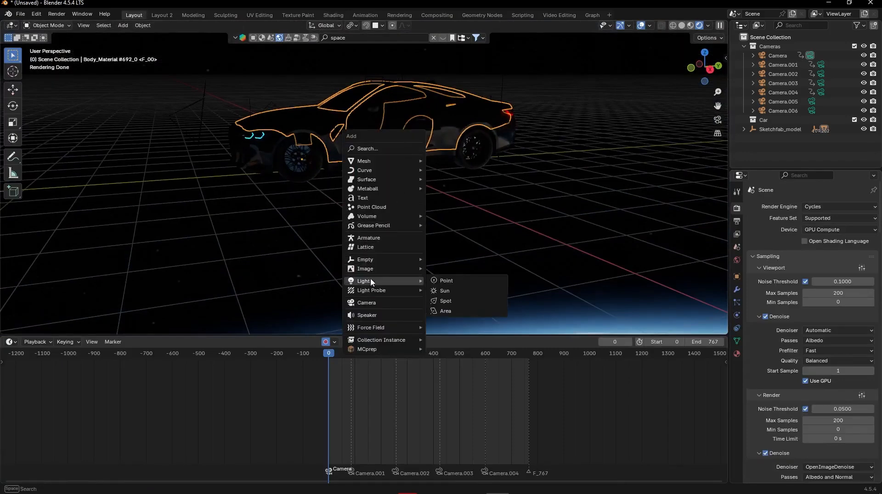
pyautogui.click(445, 290)
# - Raise the Sun light about 7.45 m along the Z axis and aim it down toward the car
pyautogui.moveTo(463, 277); pyautogui.dragTo(439, 197, button='middle')
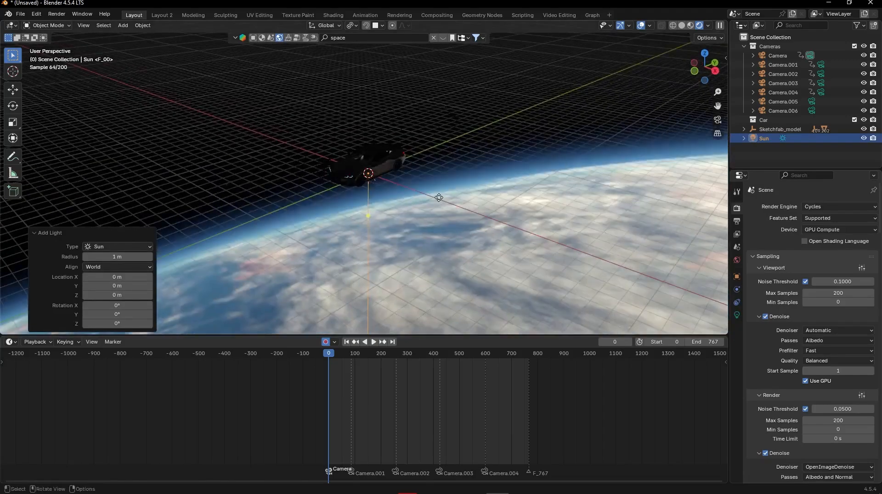
pyautogui.press('g')
pyautogui.press('z')
pyautogui.click(387, 134)
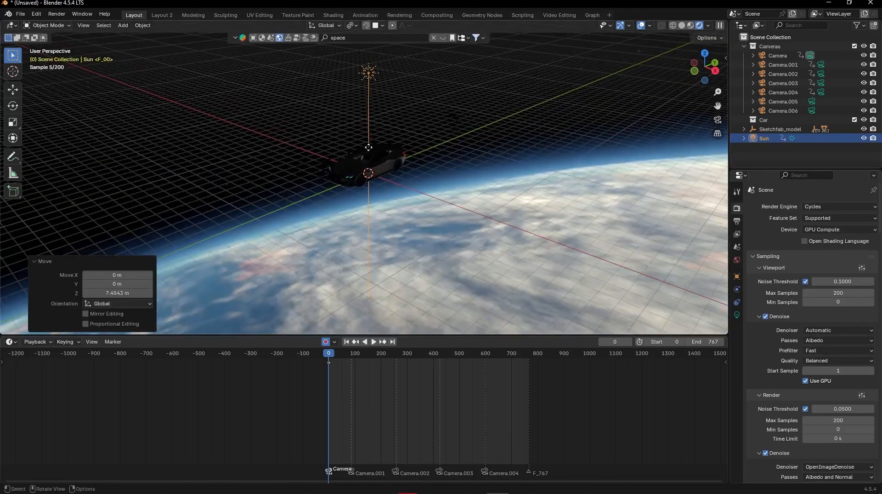
pyautogui.moveTo(368, 148); pyautogui.dragTo(394, 140, button='middle')
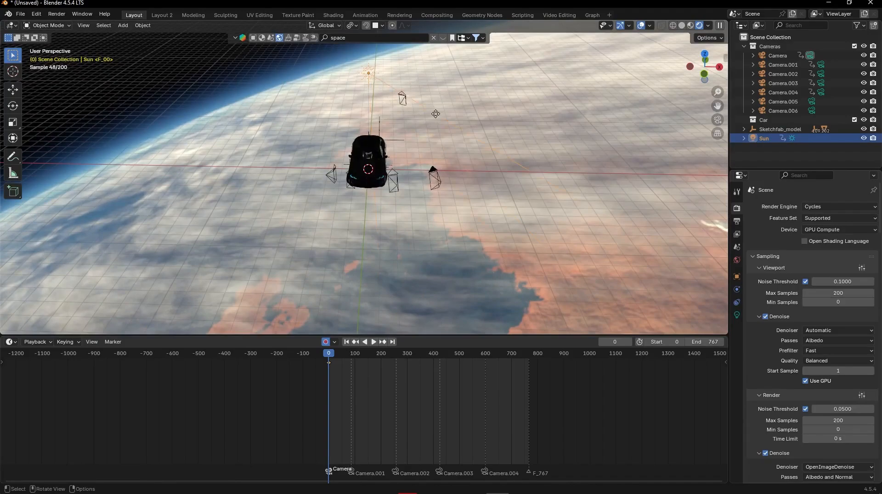
pyautogui.moveTo(436, 113); pyautogui.dragTo(418, 108, button='middle')
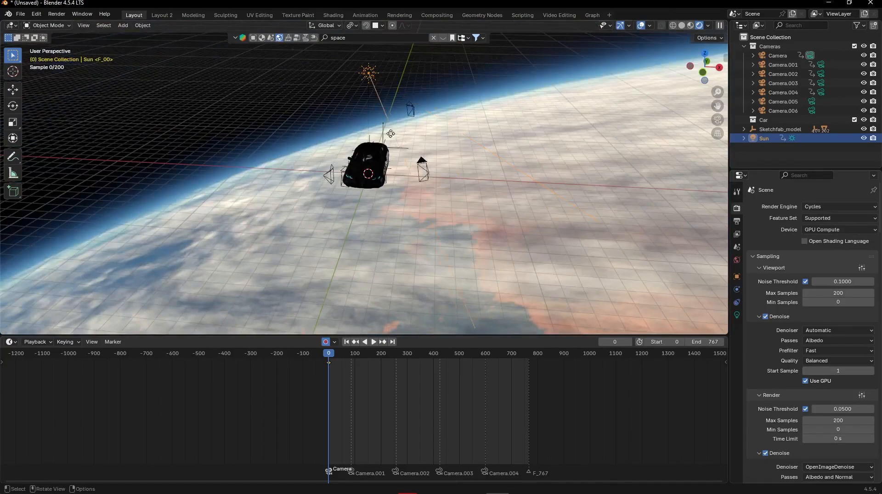
# - Set the Sun light's strength to 9.700 and check the lighting on the car
pyautogui.click(737, 315)
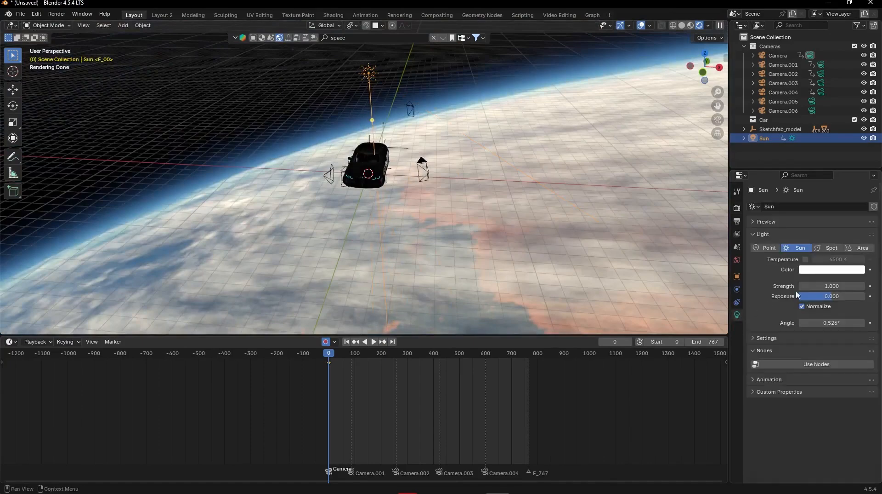
pyautogui.scroll(4, 414, 203)
pyautogui.moveTo(415, 204); pyautogui.dragTo(388, 221, button='middle')
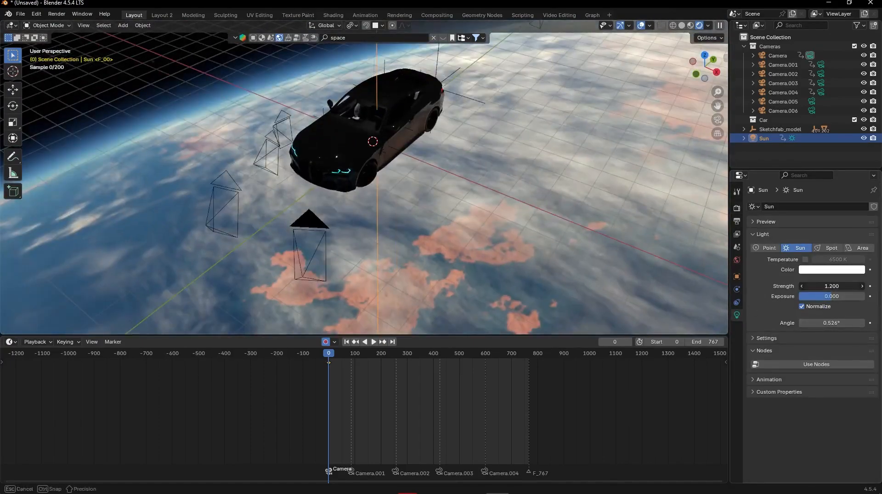
pyautogui.moveTo(832, 285); pyautogui.dragTo(848, 285)
pyautogui.moveTo(426, 148); pyautogui.dragTo(434, 132, button='middle')
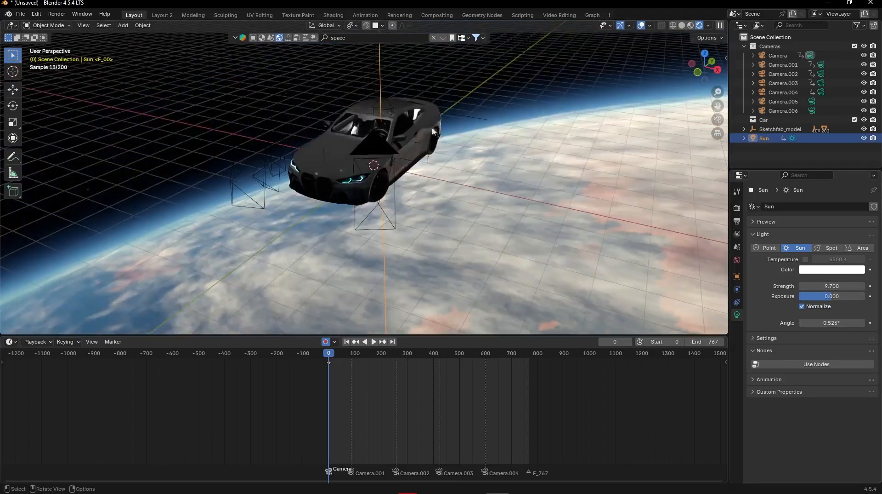
# - Try a deep blue color on the Sun light and delete the light
pyautogui.moveTo(541, 172); pyautogui.dragTo(565, 172, button='middle')
pyautogui.click(837, 270)
pyautogui.moveTo(821, 191); pyautogui.dragTo(846, 146)
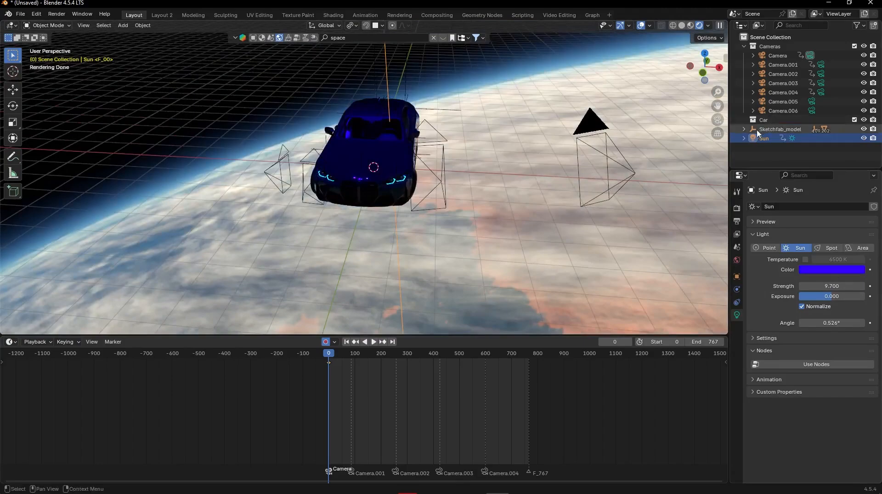
pyautogui.press('Delete')
# - Return to the scene camera's view with the timeline at frame 0
pyautogui.moveTo(413, 156); pyautogui.dragTo(418, 288, button='middle')
pyautogui.press('KP_0')
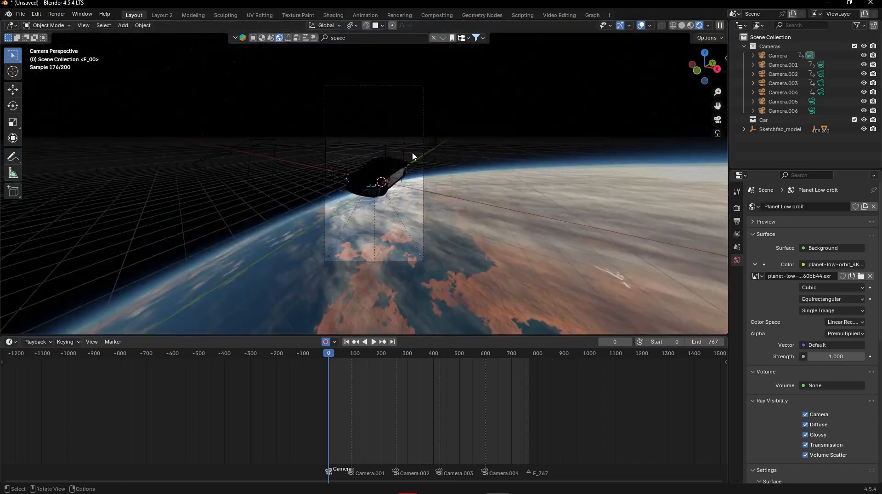
pyautogui.moveTo(330, 358); pyautogui.dragTo(295, 342)
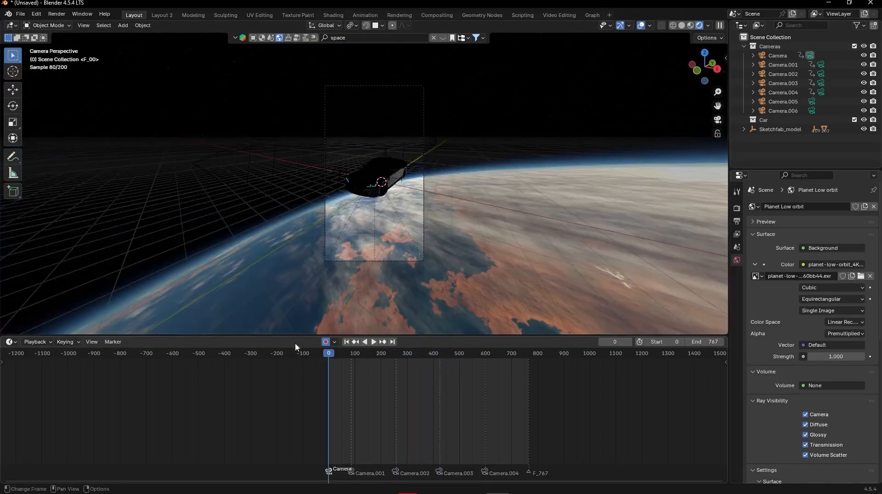
# - Select Sketchfab_model, show its object transforms and undo the keyframe made in Quaternion mode
pyautogui.click(778, 130)
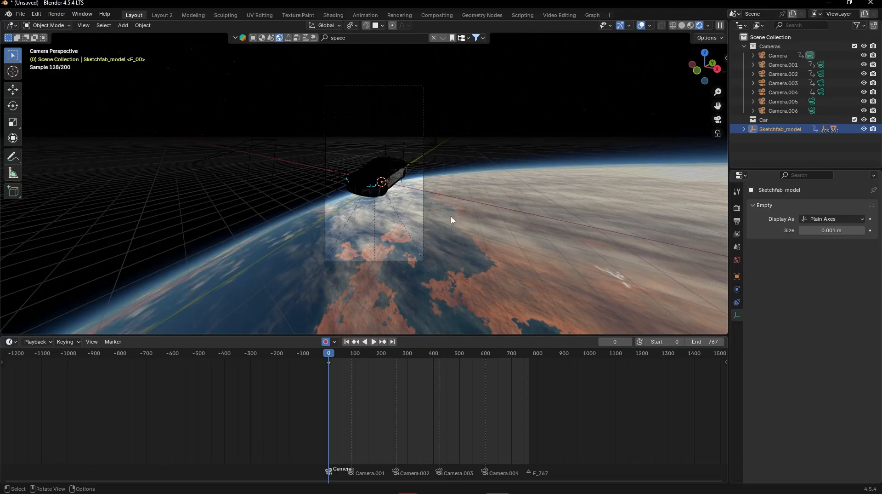
pyautogui.click(736, 276)
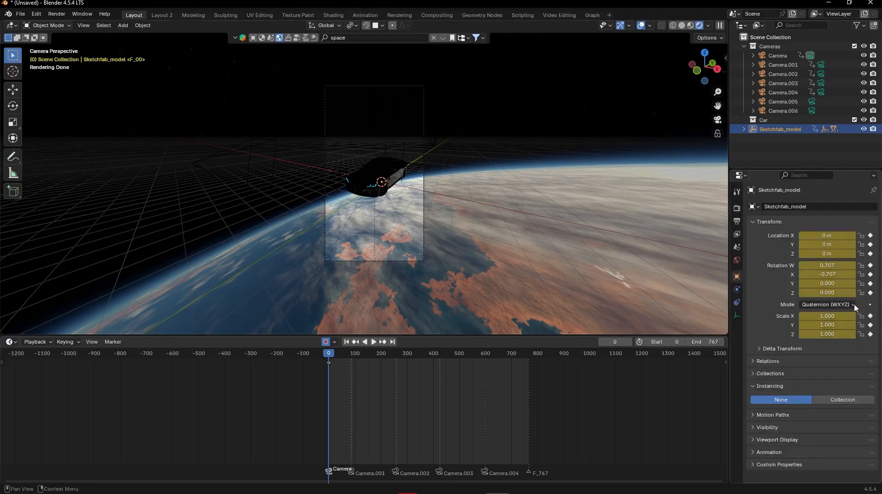
pyautogui.hotkey('ctrl', 'z')
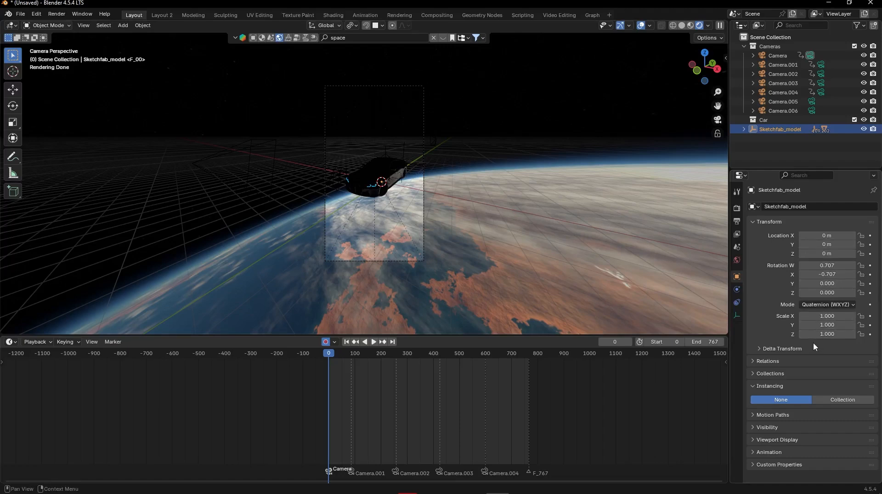
# - Compare the XYZ Euler and Quaternion rotation modes on Sketchfab_model, trying a changed W rotation in Quaternion mode
pyautogui.click(836, 305)
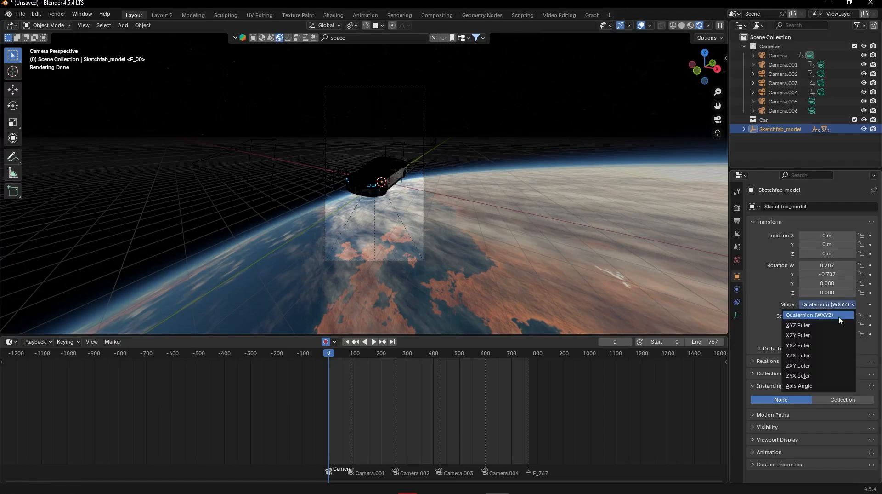
pyautogui.click(800, 326)
pyautogui.click(816, 295)
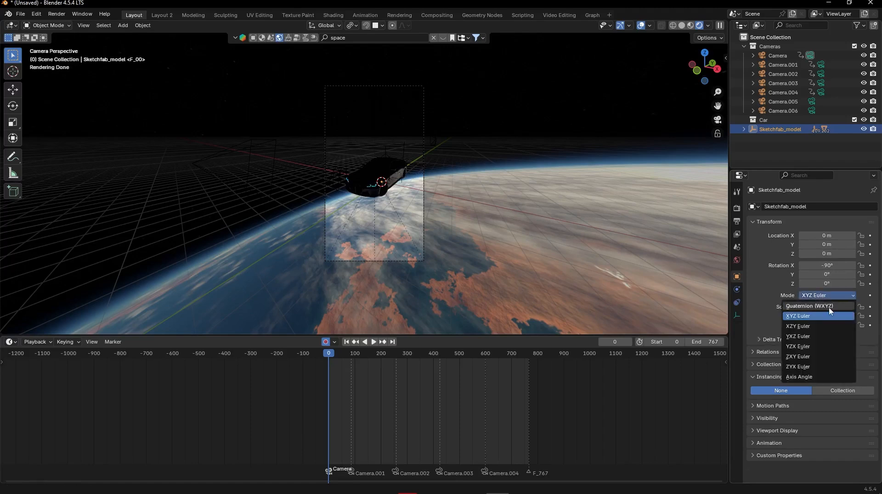
pyautogui.click(830, 306)
pyautogui.moveTo(827, 265); pyautogui.dragTo(850, 265)
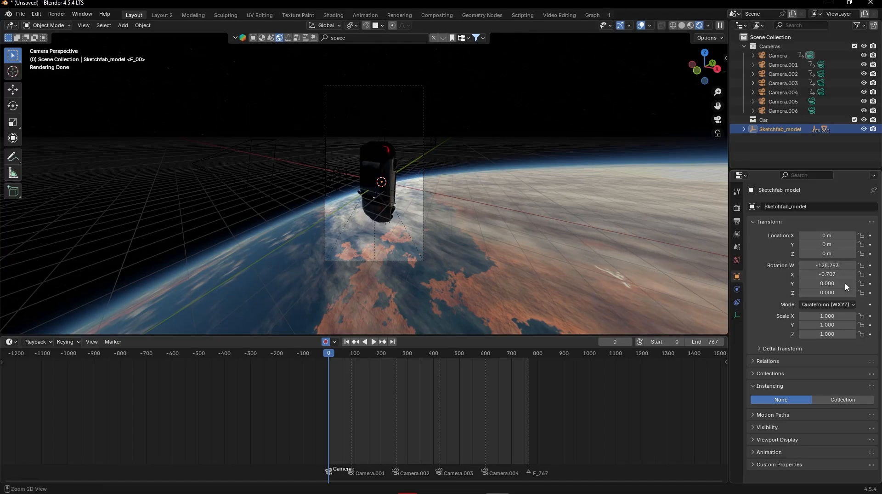
pyautogui.press('Escape')
# - Set Sketchfab_model's rotation mode to XYZ Euler and keyframe its transforms at frame 0
pyautogui.click(828, 304)
pyautogui.click(822, 315)
pyautogui.moveTo(827, 265); pyautogui.dragTo(843, 266)
pyautogui.press('Escape')
pyautogui.press('Escape')
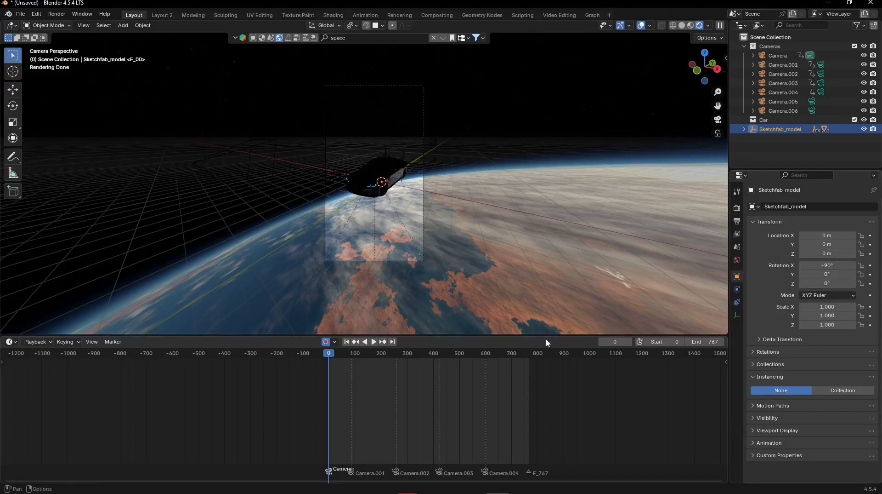
pyautogui.press('i')
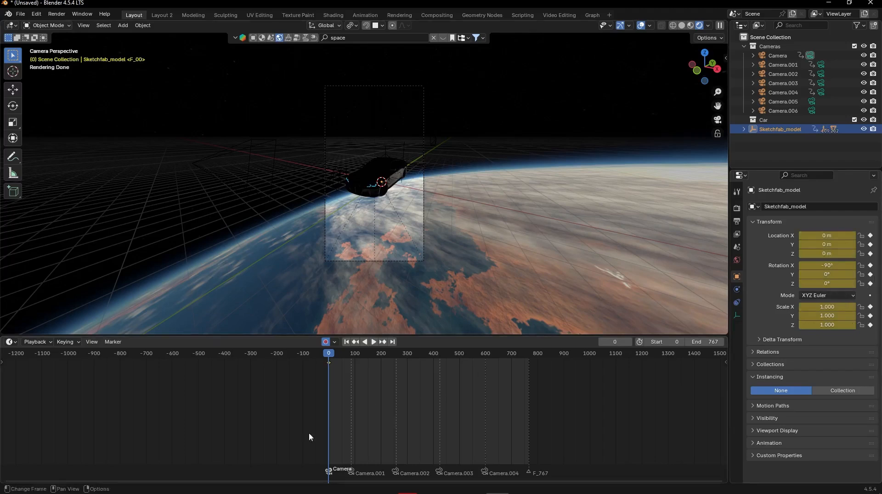
# - At frame 87, freely rotate the car to about -83.9° X, -6.8° Y and 6° Z, recording it with auto keying
pyautogui.hotkey('ctrl', 'Right')
pyautogui.keyDown('alt'); pyautogui.scroll(1, 369, 381); pyautogui.keyUp('alt')
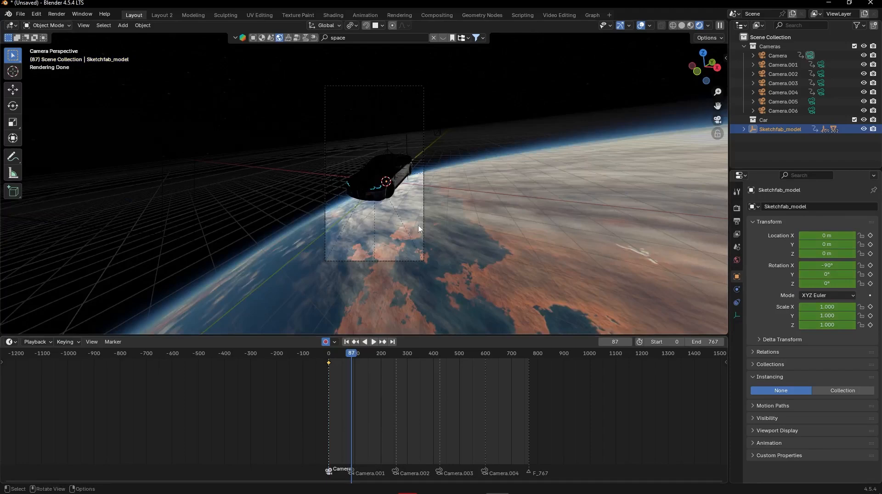
pyautogui.press('r')
pyautogui.press('r')
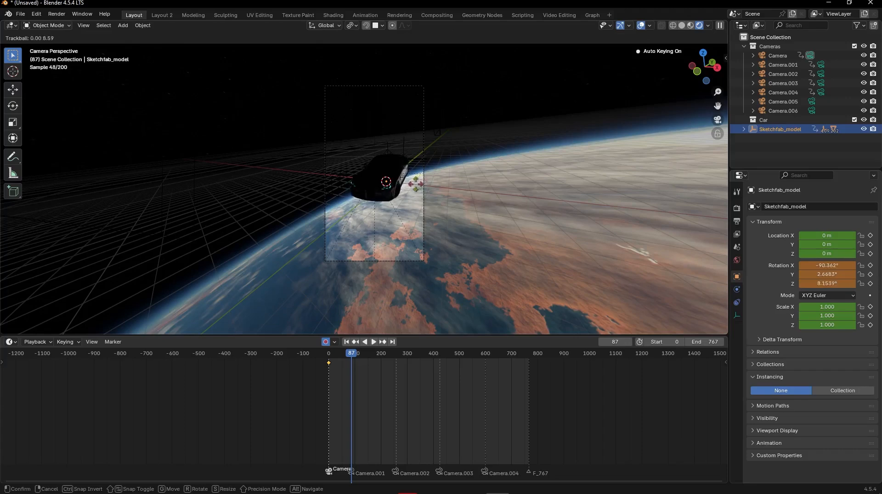
pyautogui.press('r')
pyautogui.click(472, 187)
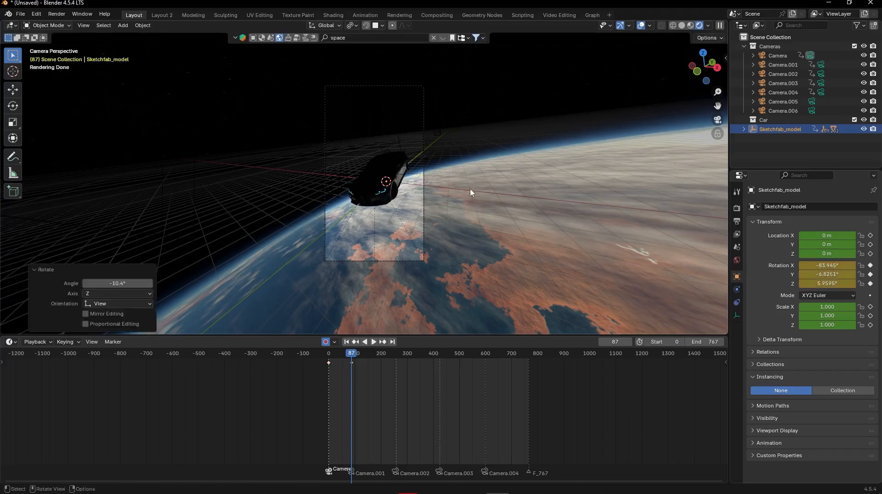
# - Change the interpolation of the car's first two keyframes and play back the motion up to frame 87
pyautogui.moveTo(364, 367); pyautogui.dragTo(329, 354)
pyautogui.press('t')
pyautogui.click(316, 351)
pyautogui.press('space')
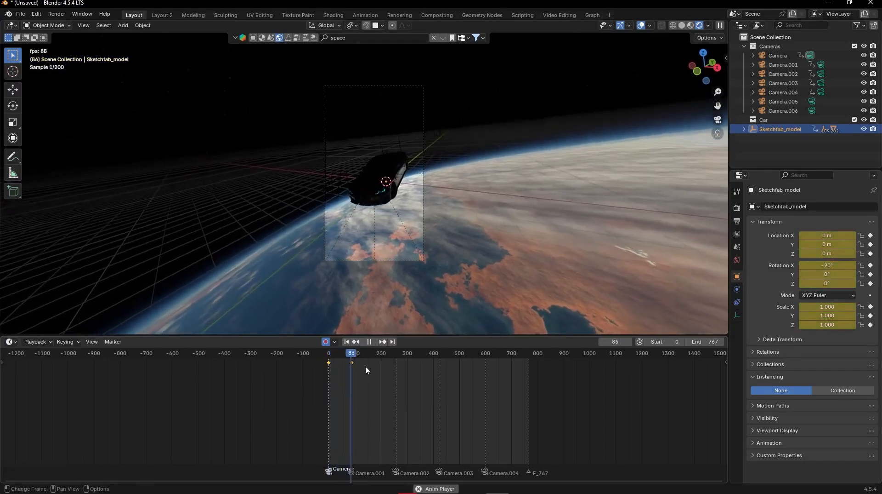
pyautogui.press('space')
pyautogui.moveTo(352, 355)
pyautogui.mouseDown()
pyautogui.moveTo(336, 352)
pyautogui.moveTo(388, 352)
pyautogui.moveTo(351, 352)
pyautogui.mouseUp()
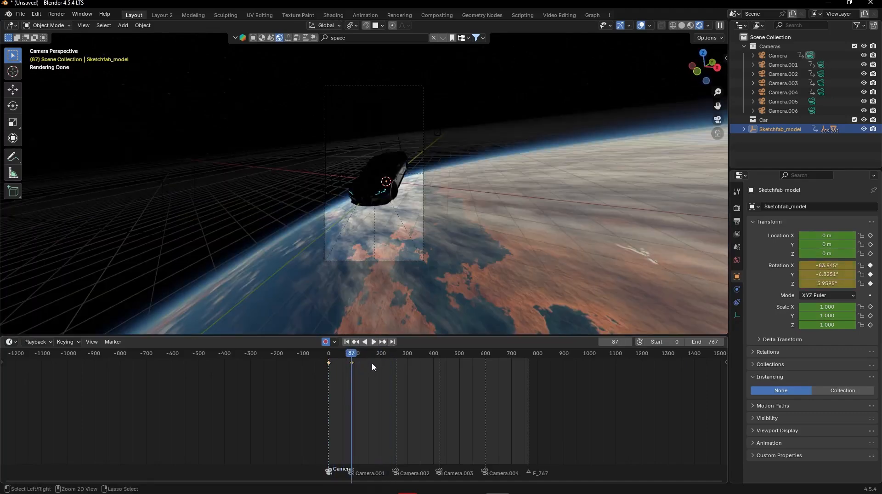
# - At frame 257, just before the Camera.002 cut, rotate the car to about -82.1° X, 1.3° Y and -2.3° Z
pyautogui.press('Right')
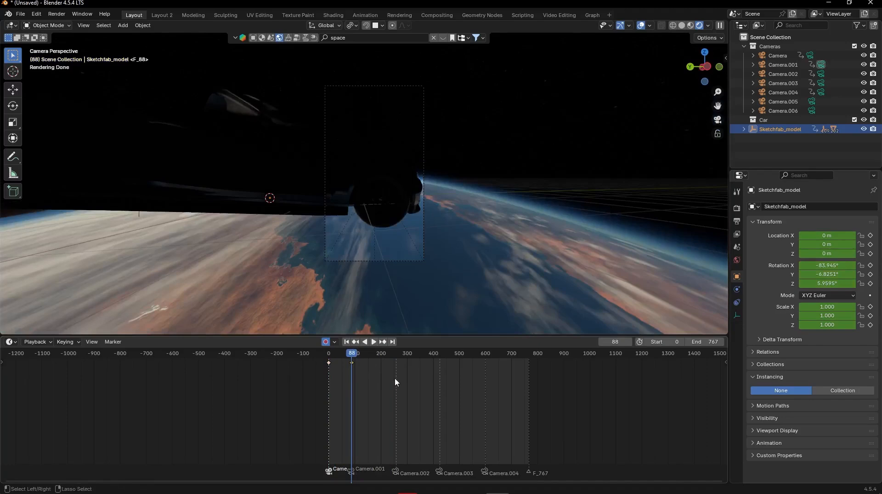
pyautogui.click(395, 379)
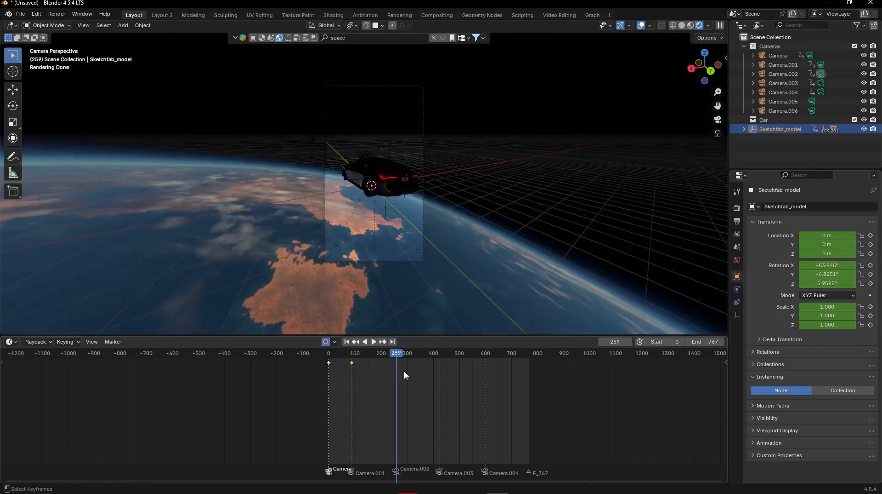
pyautogui.press('Left')
pyautogui.press('Left')
pyautogui.press('r')
pyautogui.press('r')
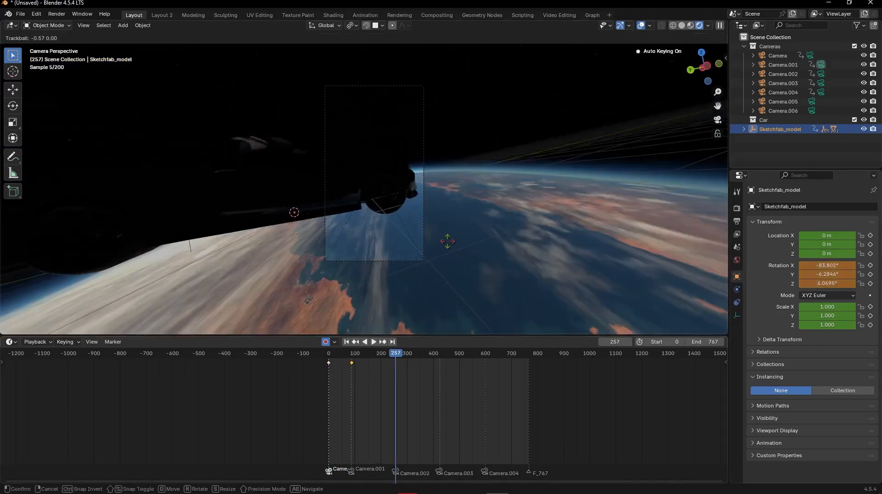
pyautogui.click(448, 241)
pyautogui.press('Right')
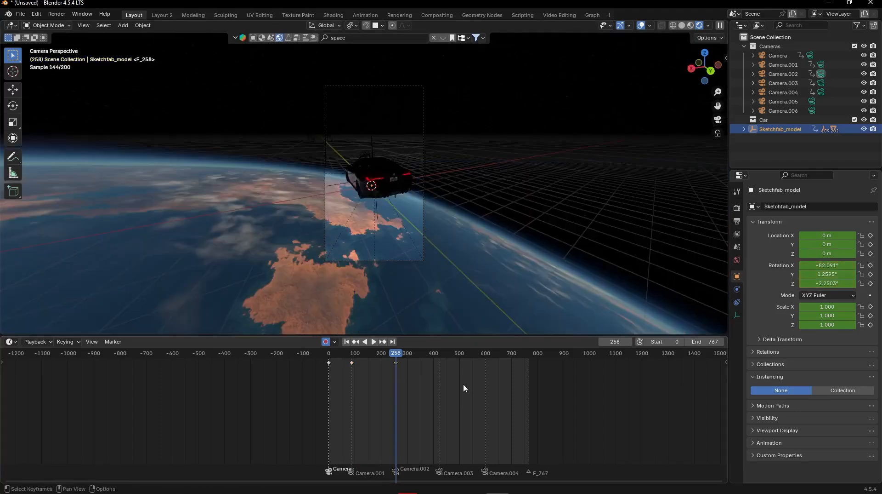
# - At frame 424, just before the Camera.003 cut, rotate the car to about -82.3° X, 3.2° Y and -7.8° Z
pyautogui.keyDown('shift'); pyautogui.rightClick(440, 377); pyautogui.keyUp('shift')
pyautogui.press('Left')
pyautogui.press('Left')
pyautogui.press('r')
pyautogui.press('r')
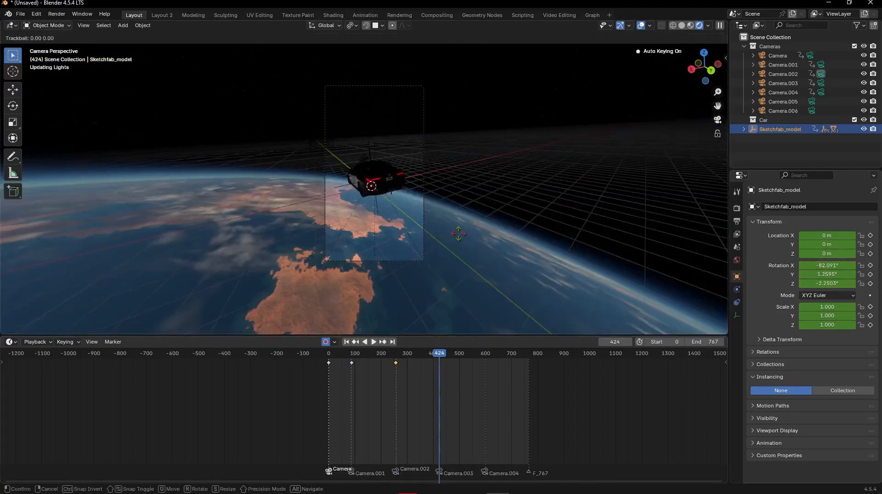
pyautogui.click(482, 324)
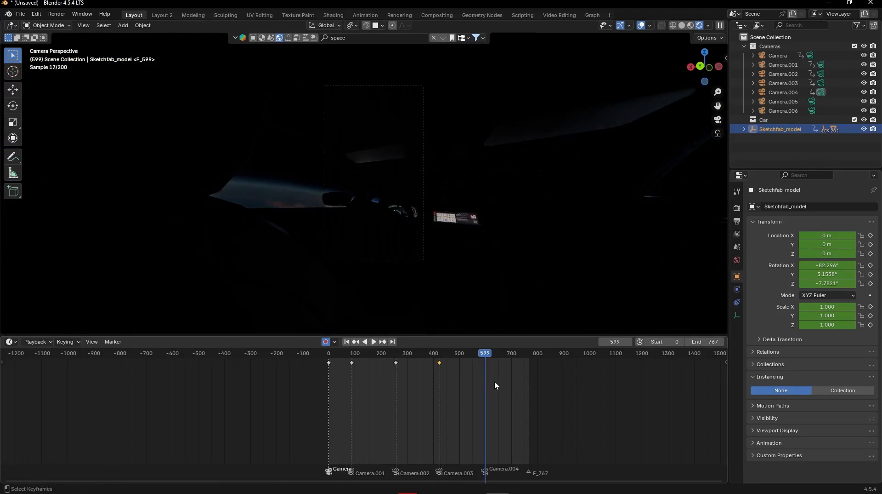
# - At frame 598, just before the Camera.004 cut, freely rotate the car to a new auto-keyed orientation
pyautogui.press('Left')
pyautogui.press('r')
pyautogui.press('r')
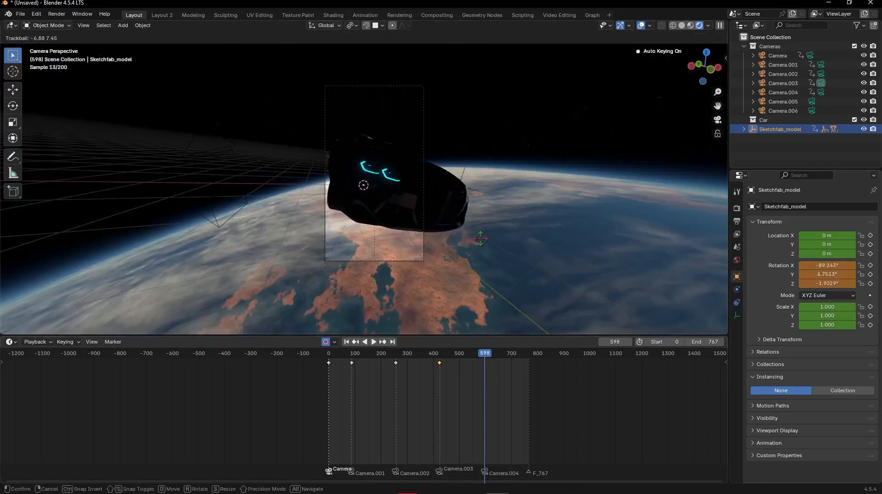
pyautogui.click(455, 371)
# - Readjust the car's rotation at frame 424 to about -82.8° X, 4.9° Y and -12.8° Z and check the Camera.003 view
pyautogui.press('Down')
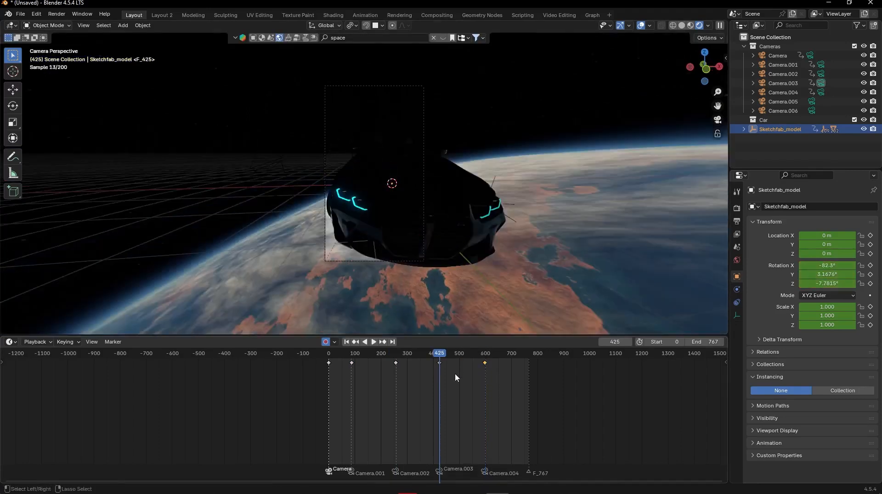
pyautogui.press('r')
pyautogui.press('r')
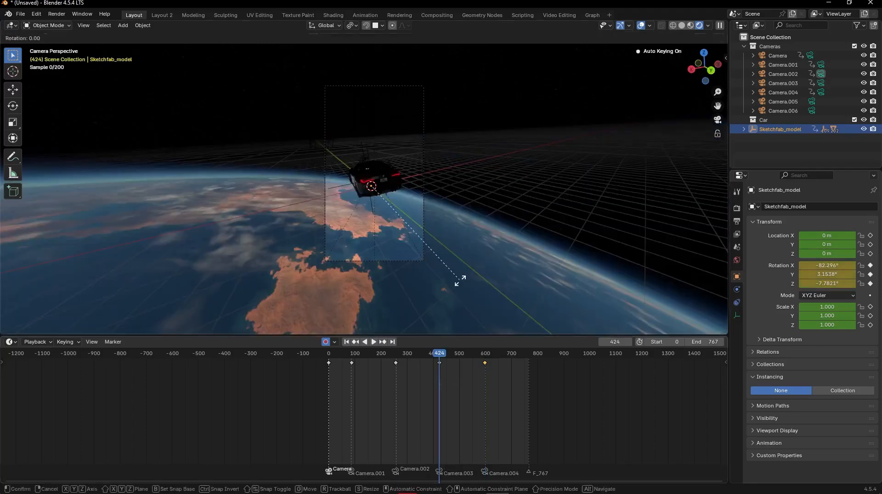
pyautogui.click(456, 282)
pyautogui.press('Right')
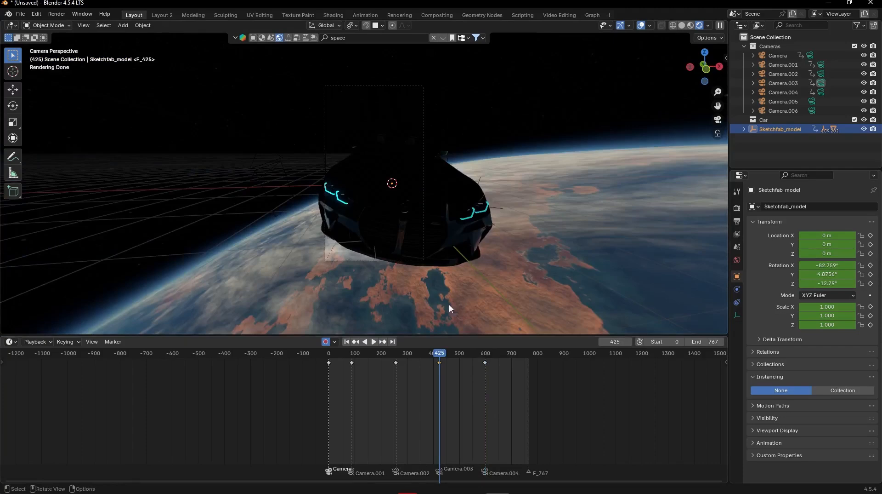
# - Turn the car further at frame 424, to about -83.9° X, 6.8° Y and -18.5° Z, and check the Camera.003 view
pyautogui.press('Left')
pyautogui.press('r')
pyautogui.press('r')
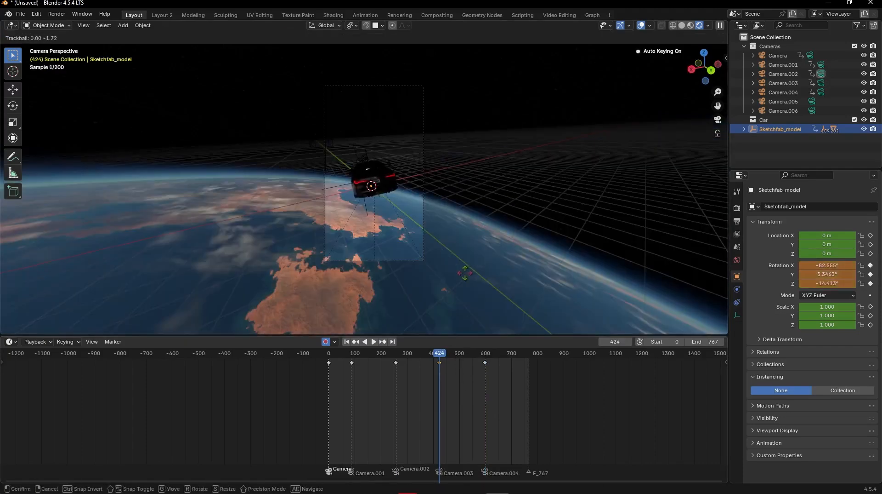
pyautogui.click(462, 274)
pyautogui.press('Right')
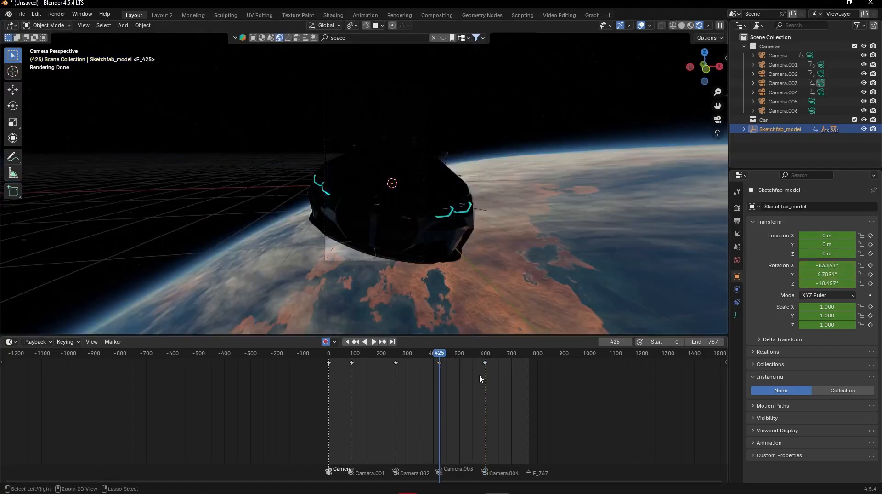
# - Rotate the car the other way at frame 424, to about -85.1° X, 0.6° Y and 1.8° Z, and check frame 425
pyautogui.press('Left')
pyautogui.press('r')
pyautogui.press('r')
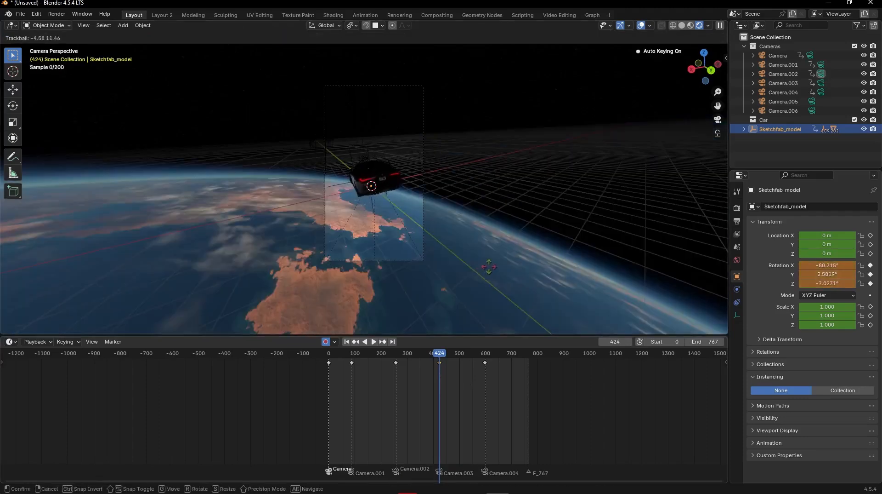
pyautogui.click(496, 269)
pyautogui.press('Right')
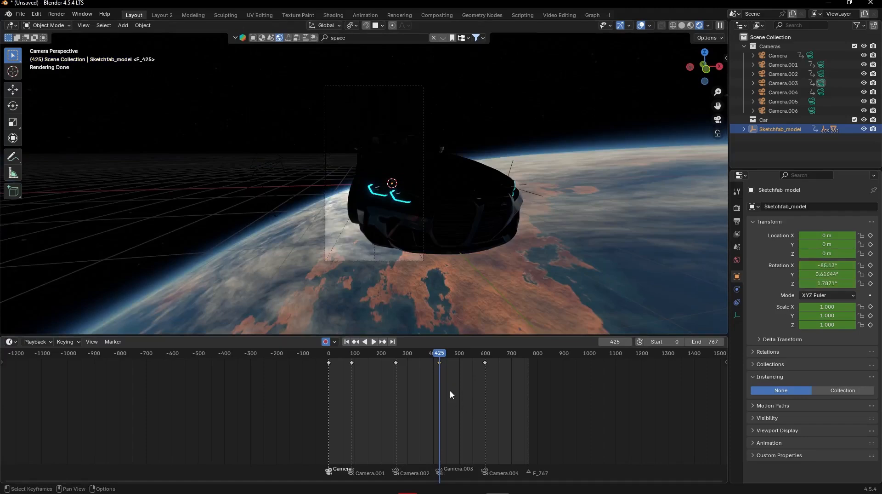
# - Change the interpolation of all the car's keyframes and play back the animation, returning to frame 0
pyautogui.moveTo(516, 381); pyautogui.dragTo(165, 323)
pyautogui.press('t')
pyautogui.click(356, 380)
pyautogui.press('space')
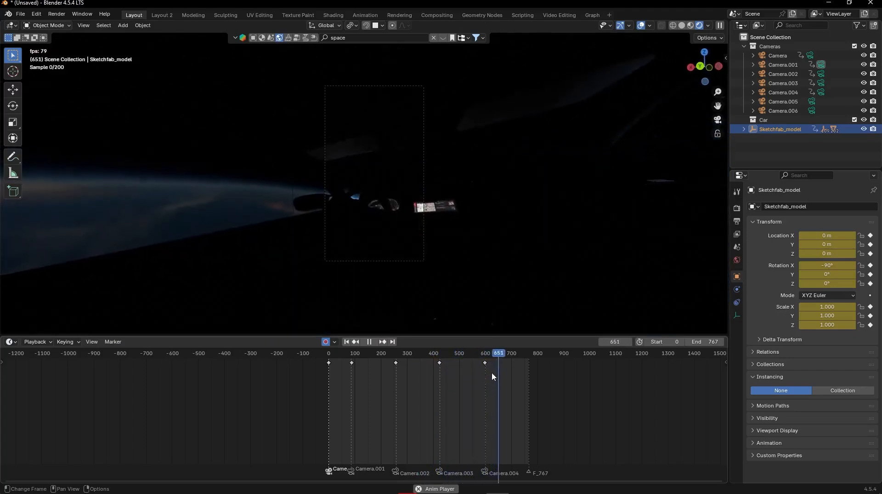
pyautogui.moveTo(529, 377); pyautogui.dragTo(328, 348)
pyautogui.press('space')
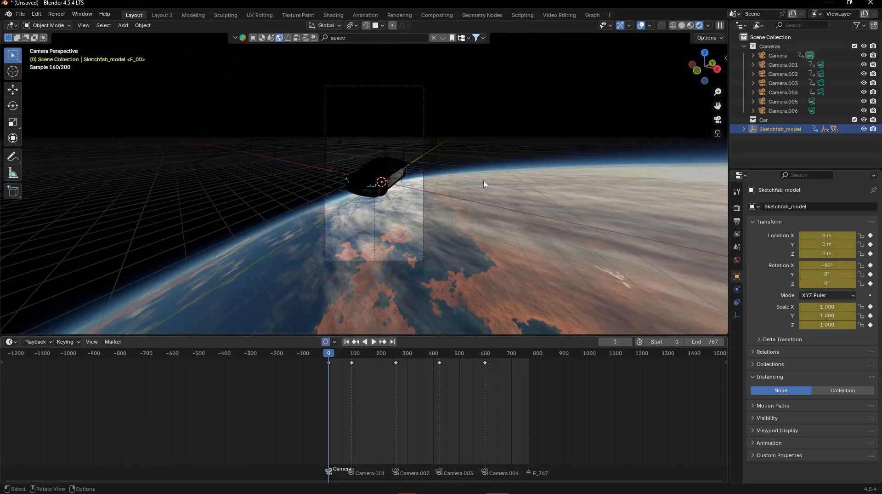
# - Add a Plain Axes empty at the car's origin on frame 0 and scale it up to 6.068
pyautogui.click(496, 153)
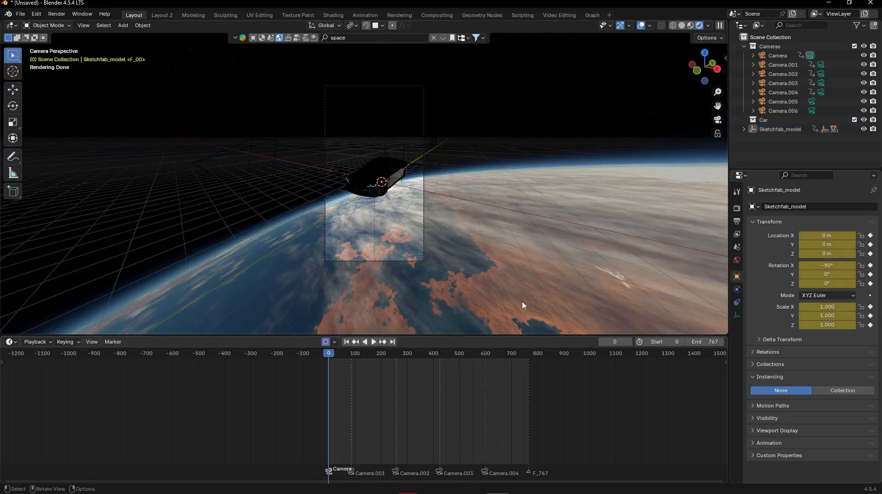
pyautogui.moveTo(330, 355); pyautogui.dragTo(315, 341)
pyautogui.hotkey('shift', 'a')
pyautogui.moveTo(411, 164)
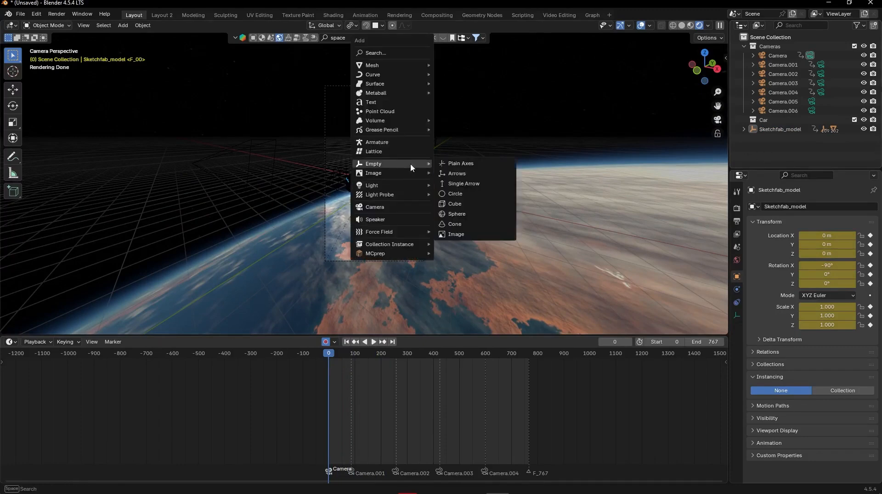
pyautogui.click(457, 164)
pyautogui.press('s')
pyautogui.click(654, 162)
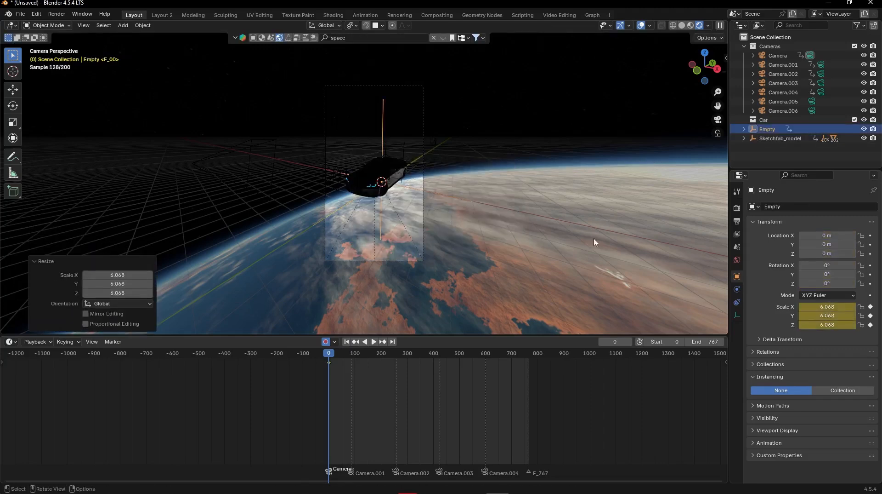
# - Rename the new empty as Everything
pyautogui.doubleClick(766, 129)
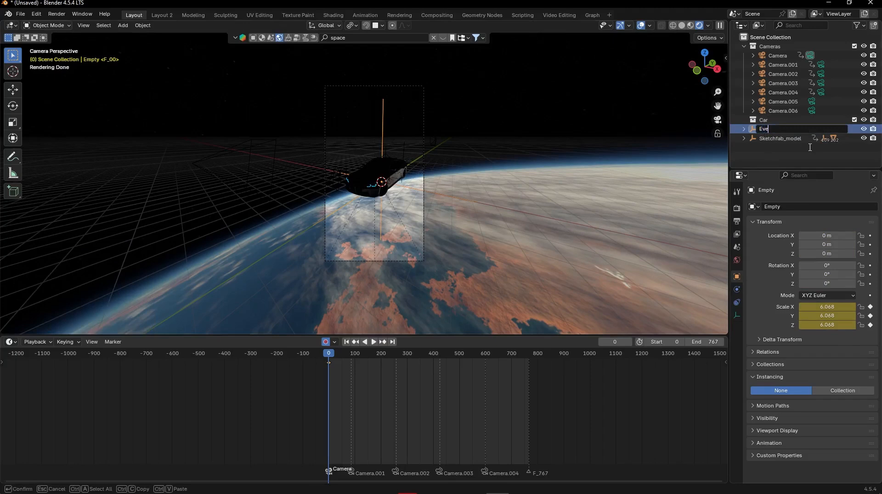
pyautogui.write('Everything')
pyautogui.press('Return')
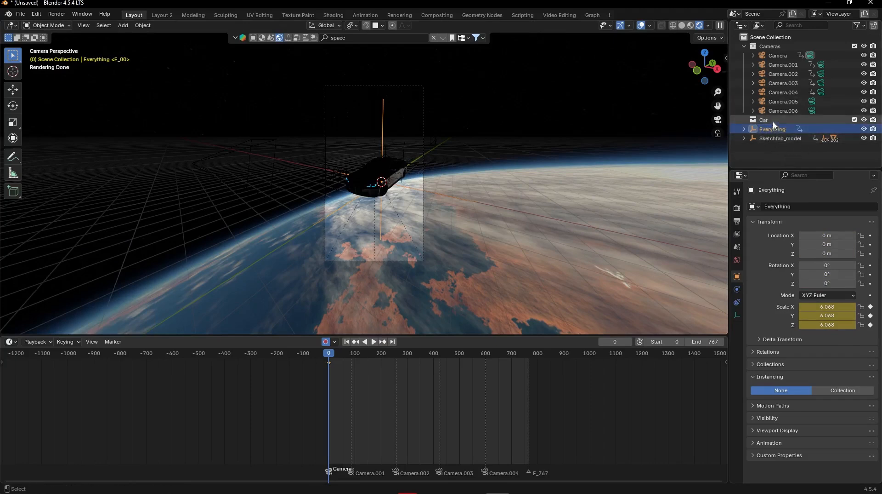
# - Parent all seven cameras and Sketchfab_model to the Everything empty with Object (Keep Transform Without Inverse), and check the result in playback
pyautogui.click(780, 56)
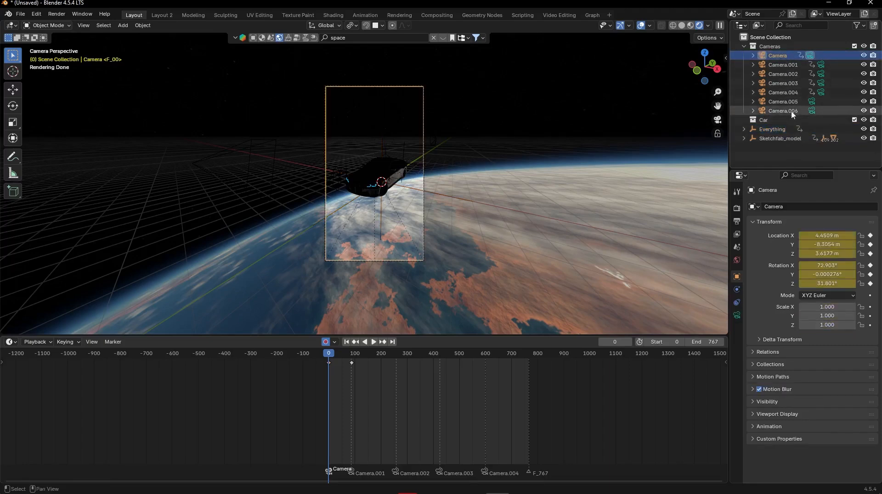
pyautogui.keyDown('shift'); pyautogui.click(784, 111); pyautogui.keyUp('shift')
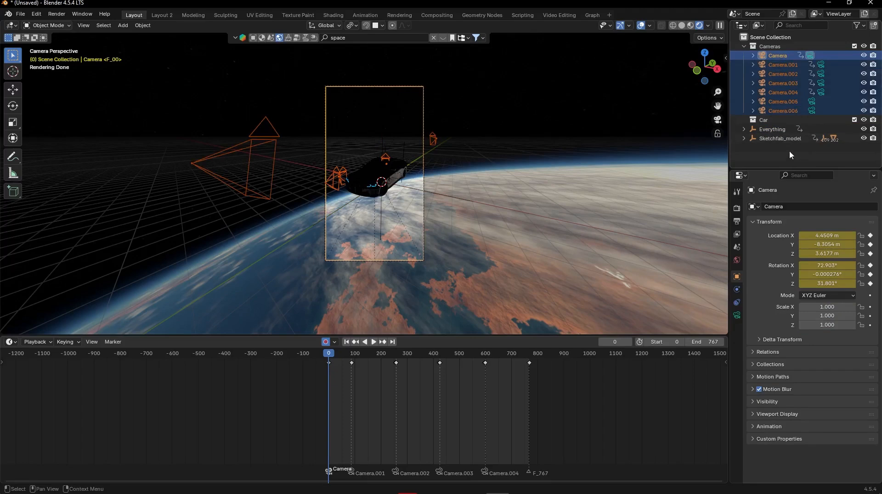
pyautogui.keyDown('shift'); pyautogui.click(785, 139); pyautogui.keyUp('shift')
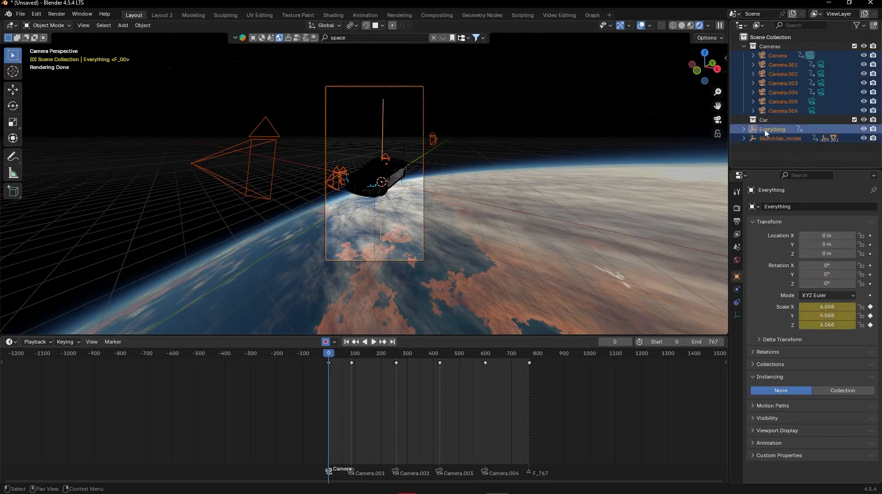
pyautogui.hotkey('ctrl', 'p')
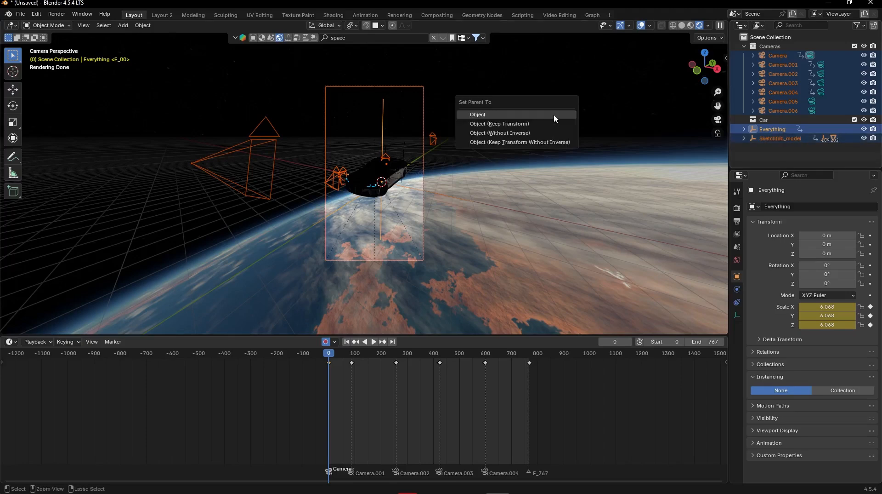
pyautogui.click(527, 143)
pyautogui.press('space')
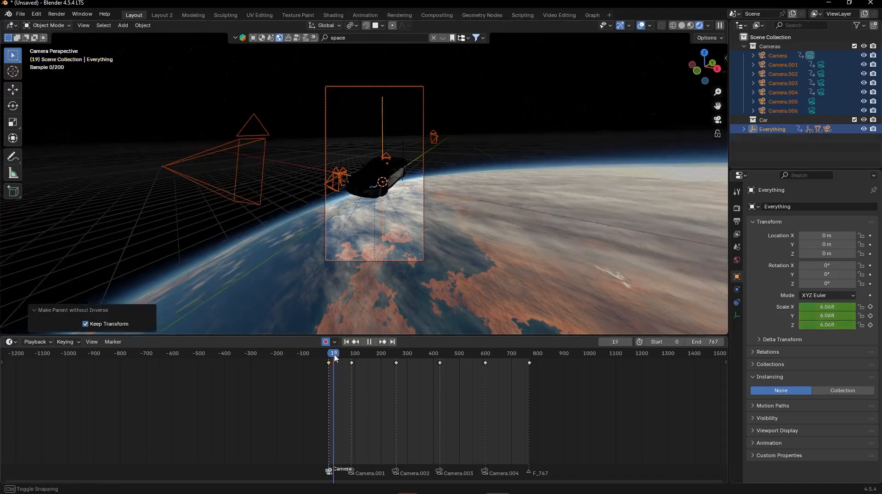
pyautogui.press('Escape')
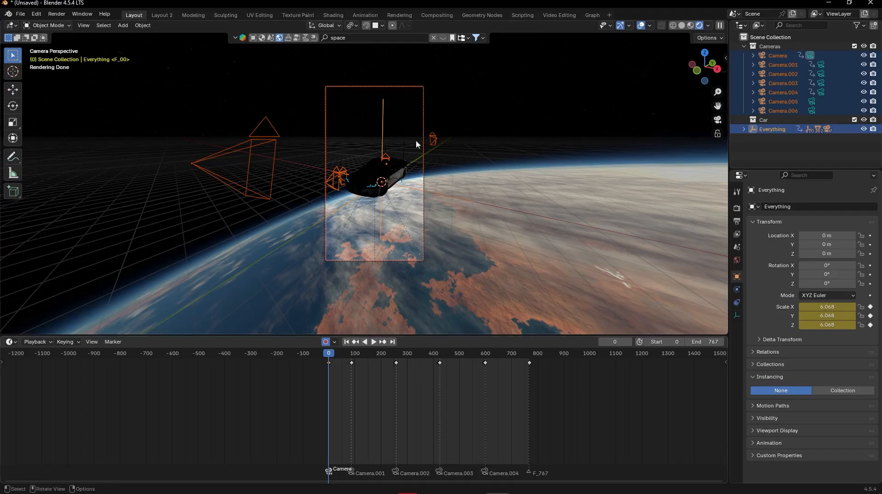
pyautogui.click(560, 122)
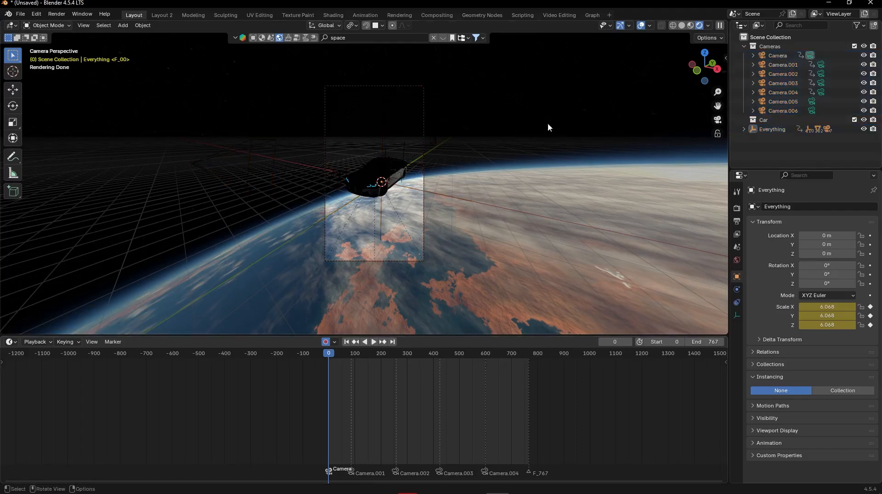
# - Examine the Everything empty's children and test-move the empty to check that the car and cameras follow it
pyautogui.click(745, 130)
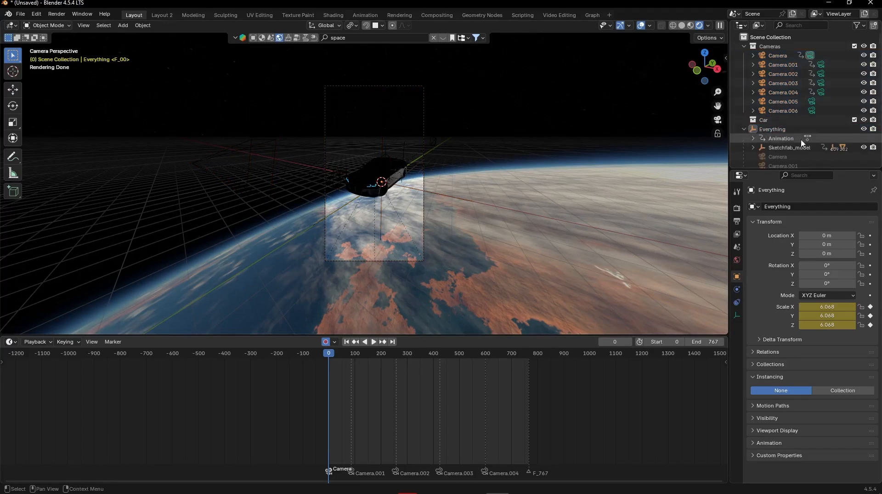
pyautogui.click(788, 148)
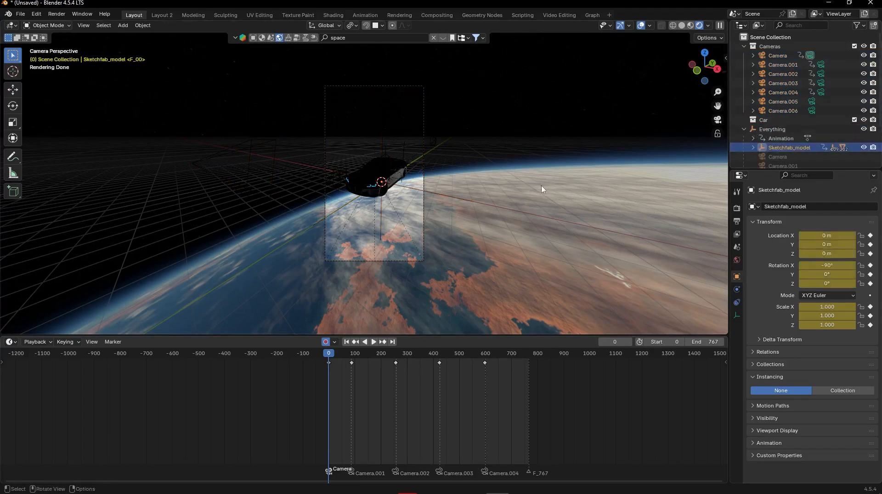
pyautogui.click(780, 131)
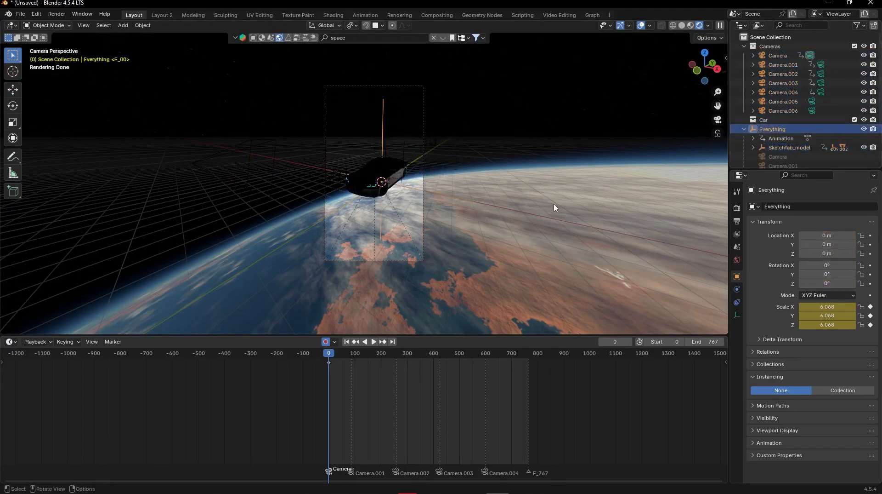
pyautogui.press('g')
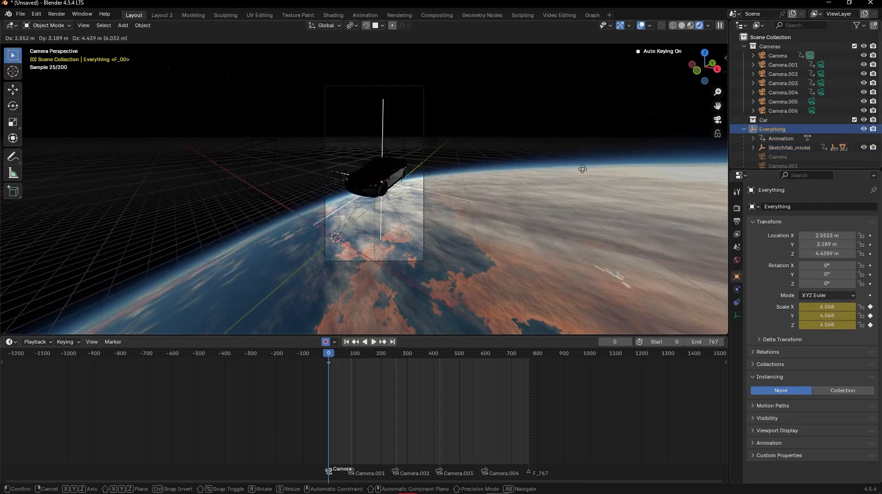
pyautogui.press('Escape')
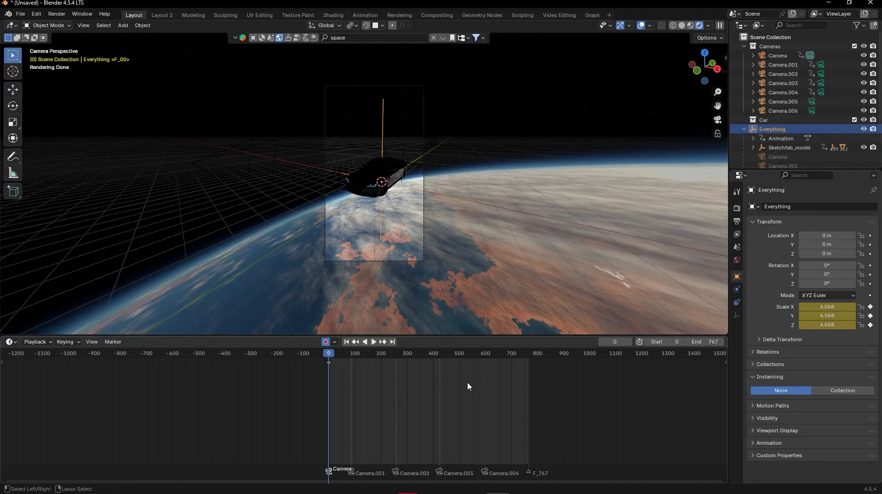
# - Rotate the Everything empty freely at frame 767 to about 94.4° X, -54° Y and 92.9° Z
pyautogui.press('Up')
pyautogui.press('Up')
pyautogui.press('Up')
pyautogui.press('Up')
pyautogui.press('Up')
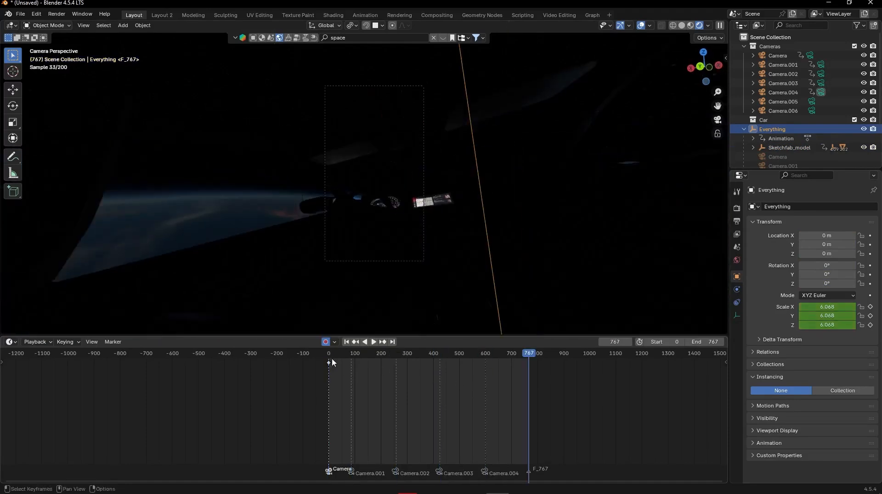
pyautogui.press('r')
pyautogui.press('r')
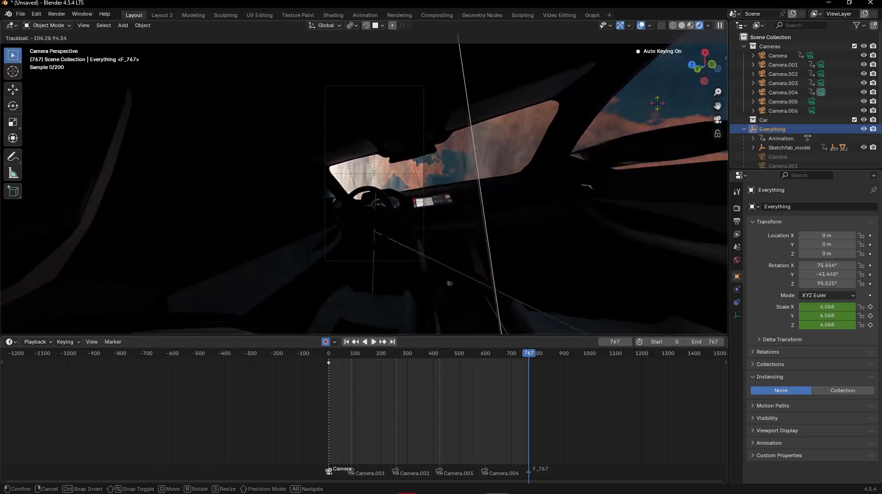
pyautogui.click(638, 126)
# - Examine the orientation of the rotated car and empty from outside the camera, including the bottom view
pyautogui.moveTo(637, 123); pyautogui.dragTo(635, 130, button='middle')
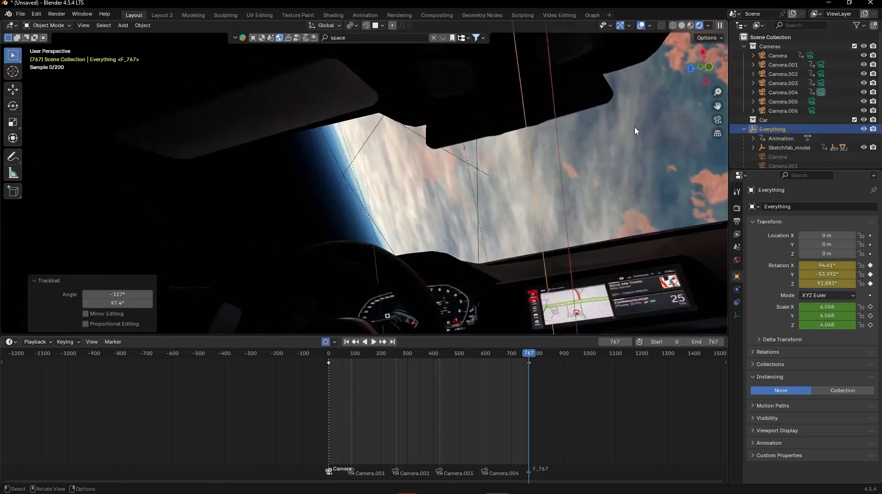
pyautogui.scroll(-5, 631, 134)
pyautogui.moveTo(537, 164); pyautogui.dragTo(671, 105, button='middle')
pyautogui.scroll(-12, 596, 178)
pyautogui.click(706, 63)
pyautogui.click(705, 82)
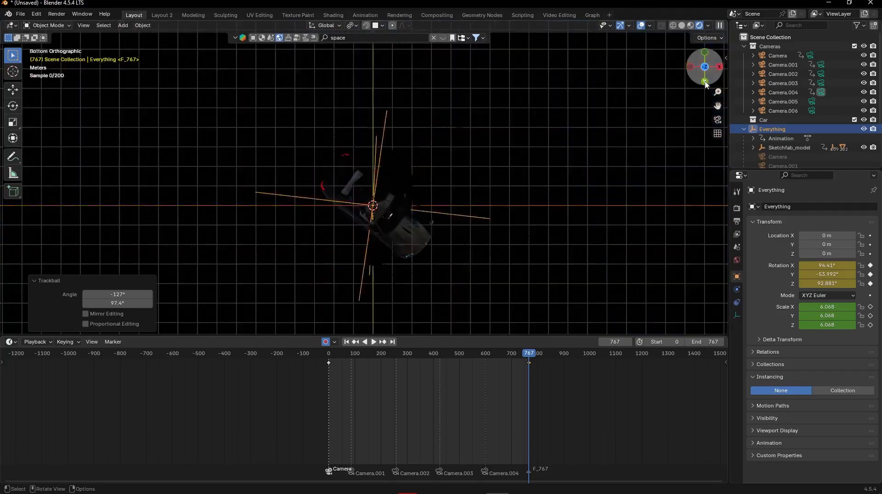
pyautogui.moveTo(532, 162); pyautogui.dragTo(644, 57, button='middle')
pyautogui.click(707, 56)
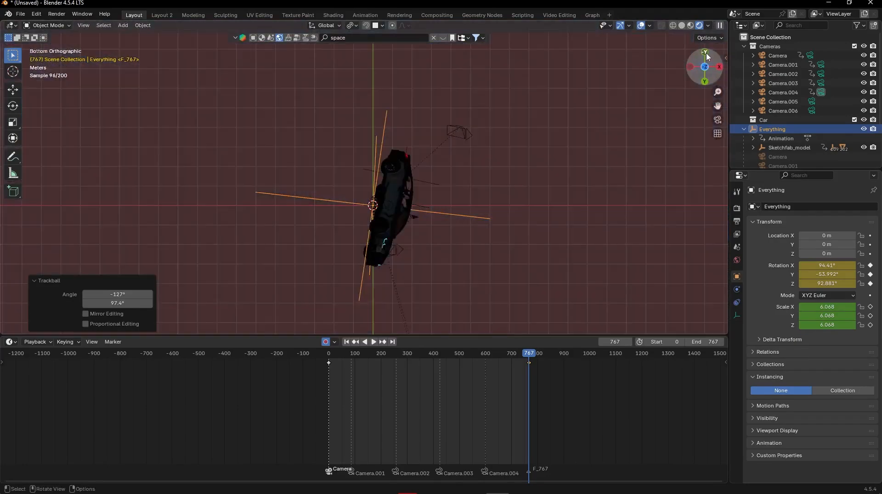
pyautogui.moveTo(703, 85); pyautogui.dragTo(506, 106)
# - Set the interpolation of the Everything empty's keyframes to Linear and return to the camera view at frame 0
pyautogui.moveTo(533, 377); pyautogui.dragTo(327, 357)
pyautogui.press('t')
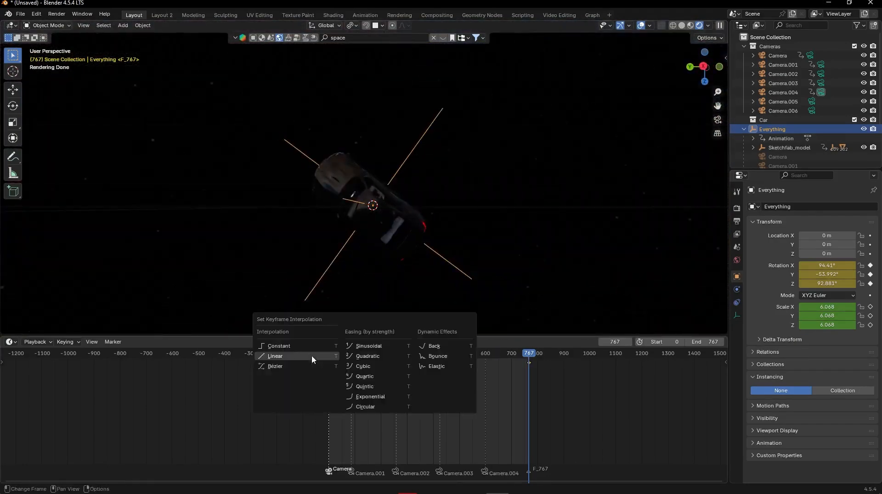
pyautogui.click(311, 356)
pyautogui.press('KP_0')
pyautogui.hotkey('shift', 'Left')
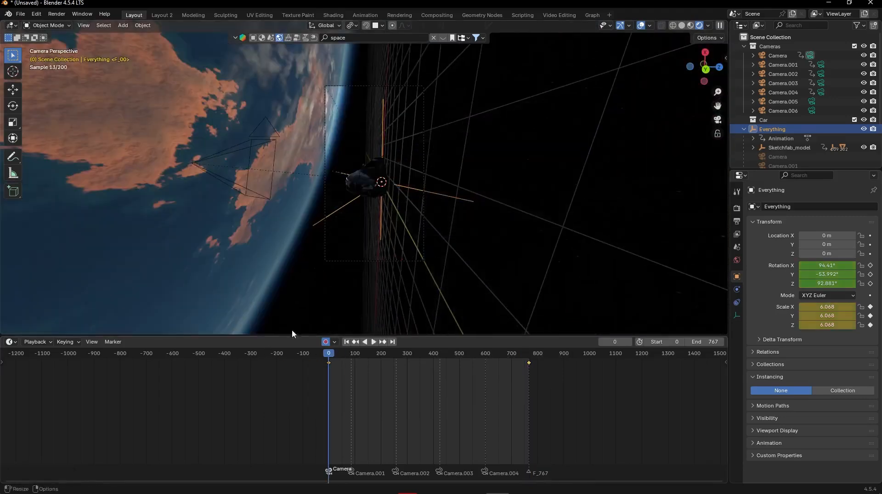
# - Play back the animation from frame 0 and undo the Everything empty's frame 767 rotation
pyautogui.press('space')
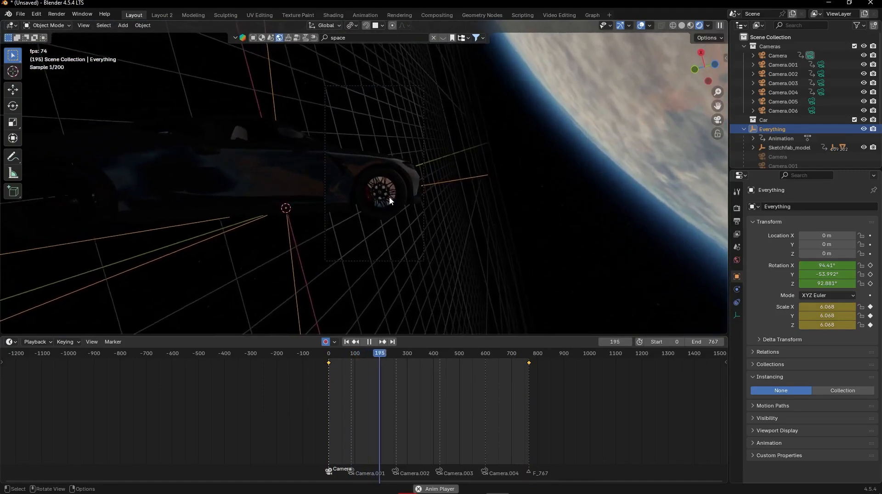
pyautogui.press('space')
pyautogui.click(256, 353)
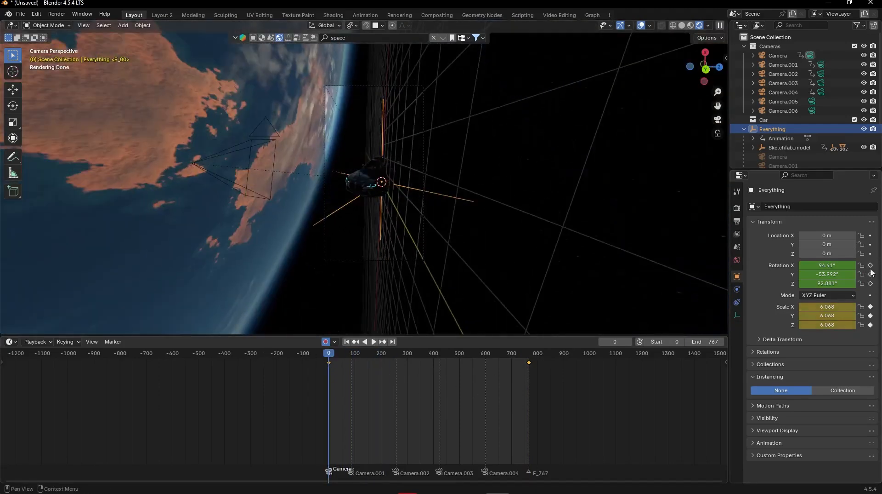
pyautogui.hotkey('ctrl', 'z')
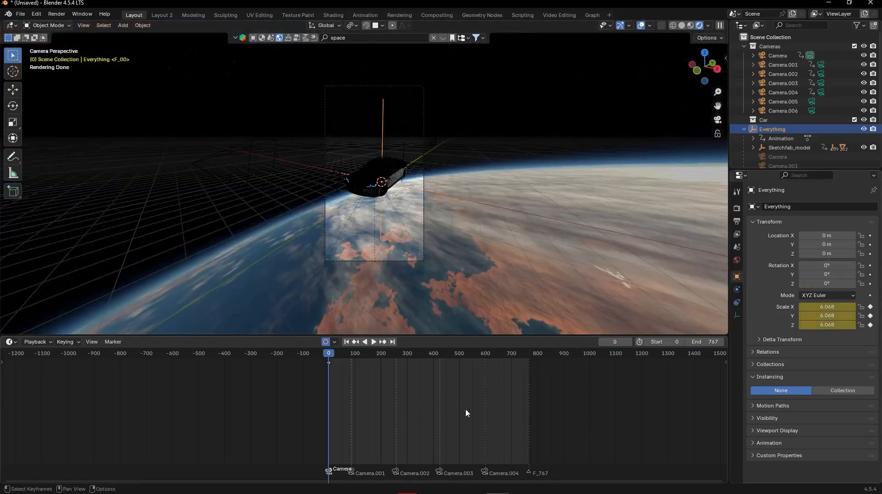
# - Keyframe the Everything empty's location, rotation and scale at frame 0, and rotate it at frame 767 to about 69.7° X, -44.7° Y, 105.4° Z
pyautogui.press('i')
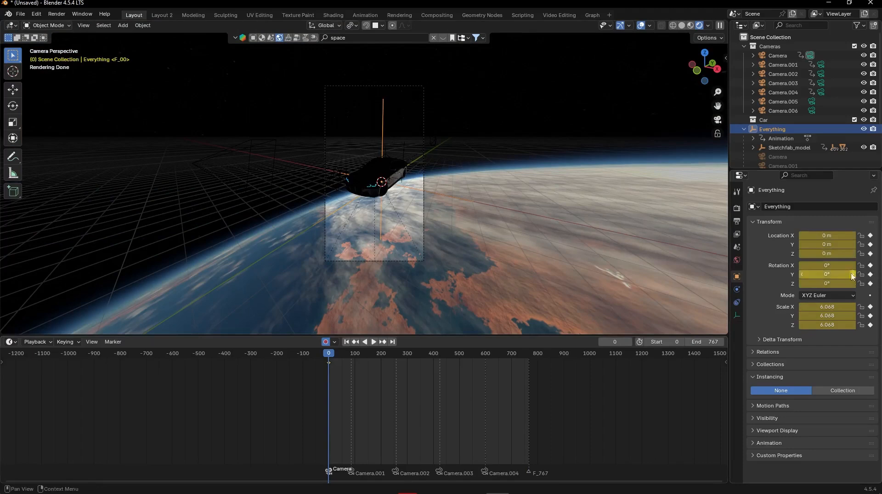
pyautogui.press('Up')
pyautogui.press('Up')
pyautogui.press('Up')
pyautogui.press('Up')
pyautogui.press('Up')
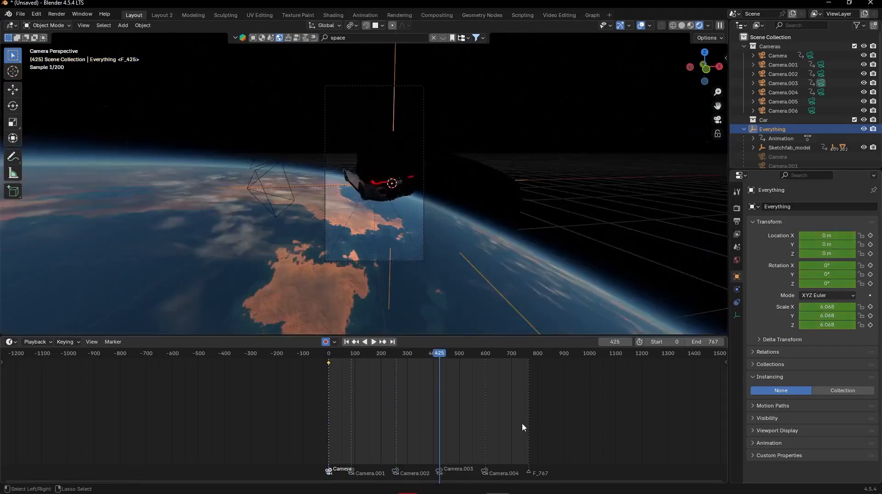
pyautogui.press('r')
pyautogui.press('r')
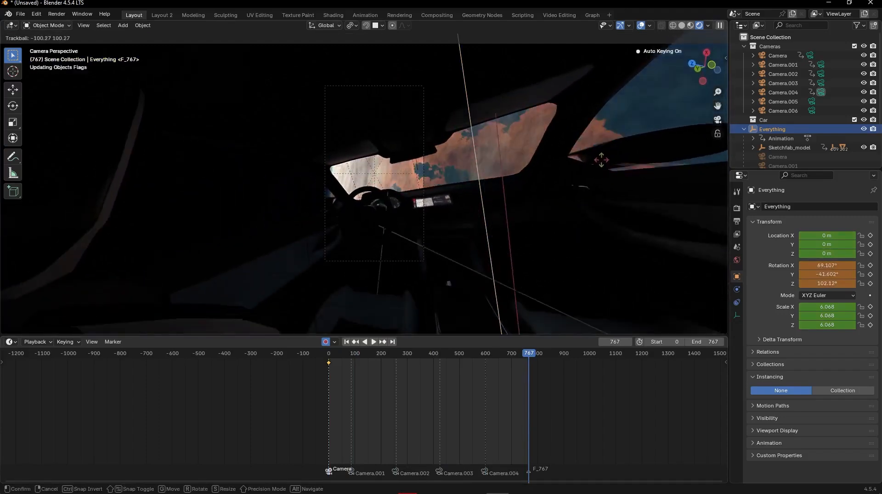
pyautogui.click(604, 157)
# - Set the Everything empty's keyframes at frames 0 and 767 to Linear interpolation and review the animation
pyautogui.moveTo(555, 401); pyautogui.dragTo(310, 353)
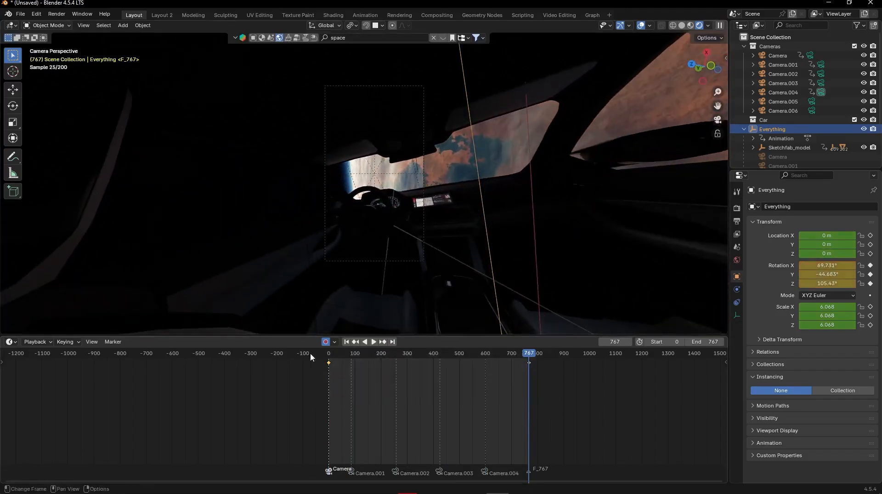
pyautogui.press('t')
pyautogui.click(311, 357)
pyautogui.click(310, 359)
pyautogui.press('space')
pyautogui.press('space')
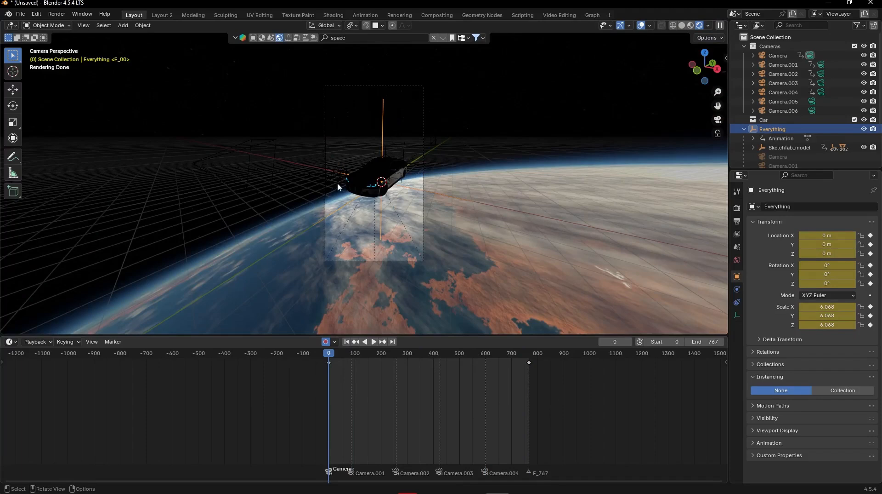
pyautogui.press('space')
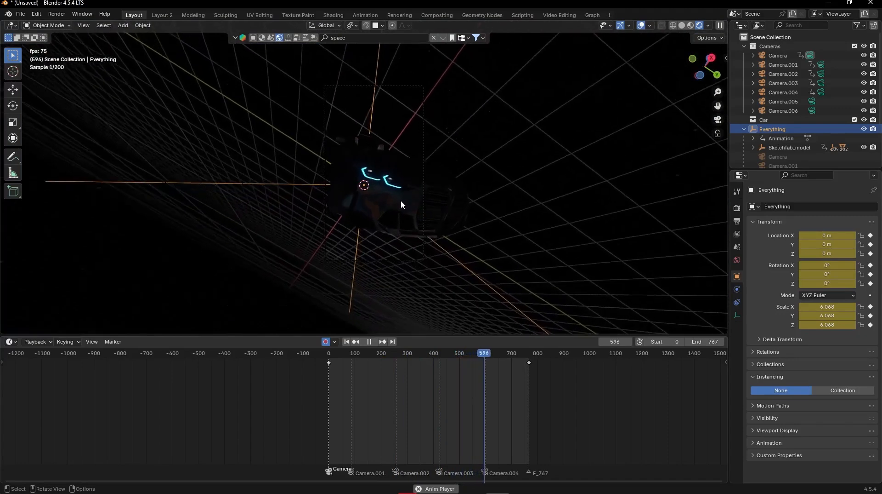
pyautogui.moveTo(499, 358); pyautogui.dragTo(443, 353)
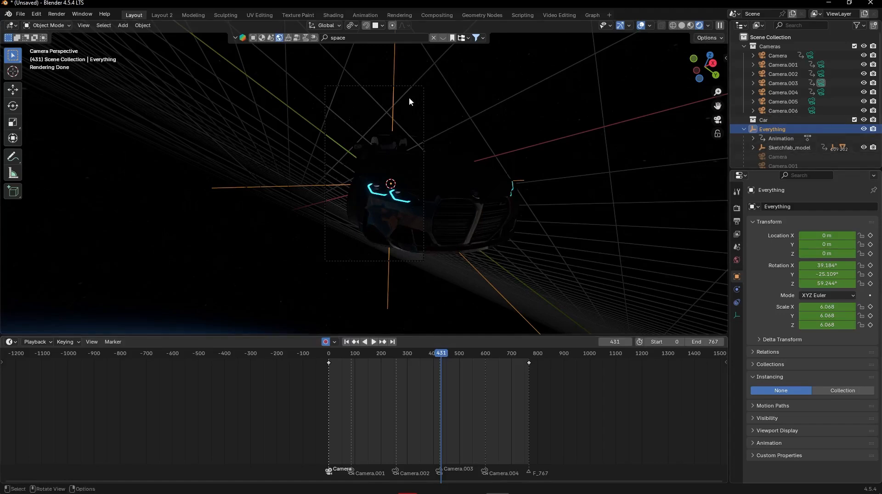
# - Switch the viewport to Solid shading, play back the animation, return to frame 0 and view the car from behind
pyautogui.click(683, 26)
pyautogui.hotkey('shift', 'Left')
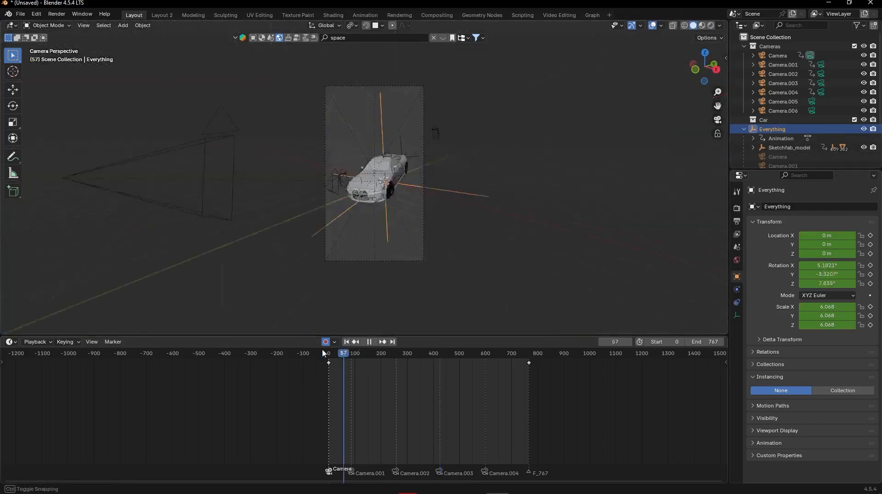
pyautogui.press('space')
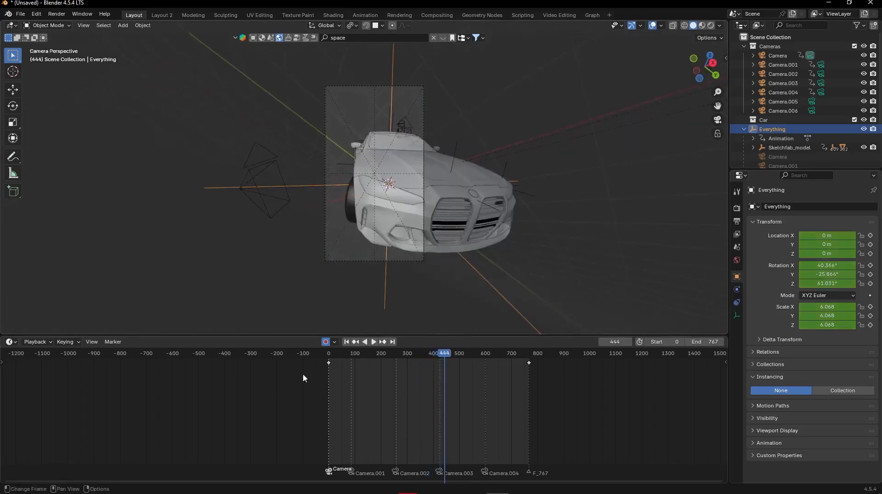
pyautogui.press('Escape')
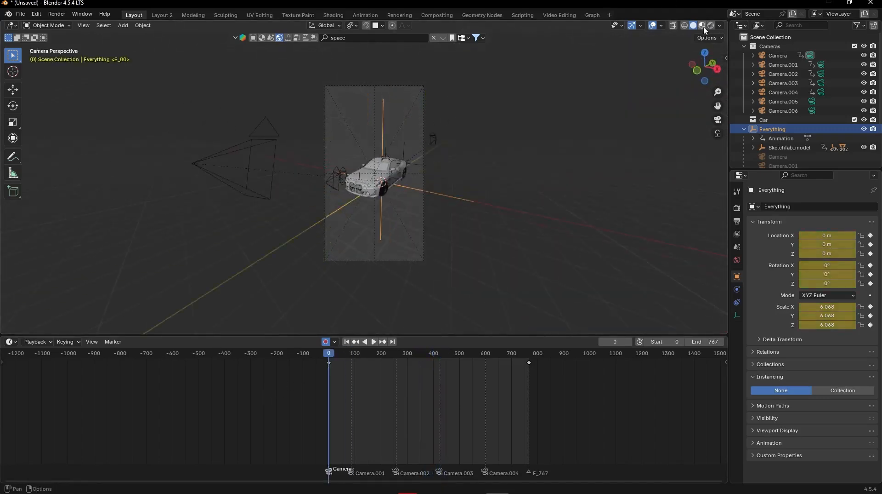
pyautogui.moveTo(510, 156)
pyautogui.mouseDown(button='middle')
pyautogui.moveTo(410, 143)
pyautogui.moveTo(438, 182)
pyautogui.mouseUp(button='middle')
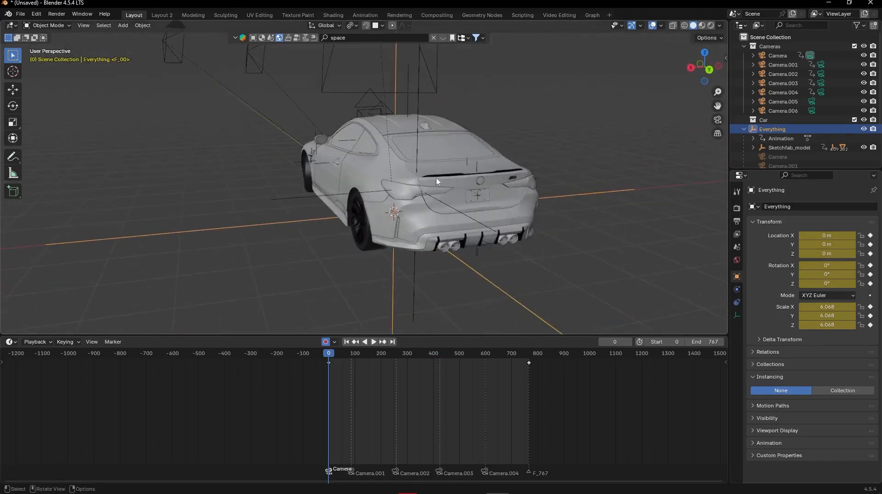
# - Select the car's rear license plate and switch the viewport to Rendered shading
pyautogui.moveTo(504, 204); pyautogui.dragTo(487, 201)
pyautogui.scroll(3, 531, 226)
pyautogui.moveTo(531, 226); pyautogui.dragTo(467, 179, button='middle')
pyautogui.click(398, 143)
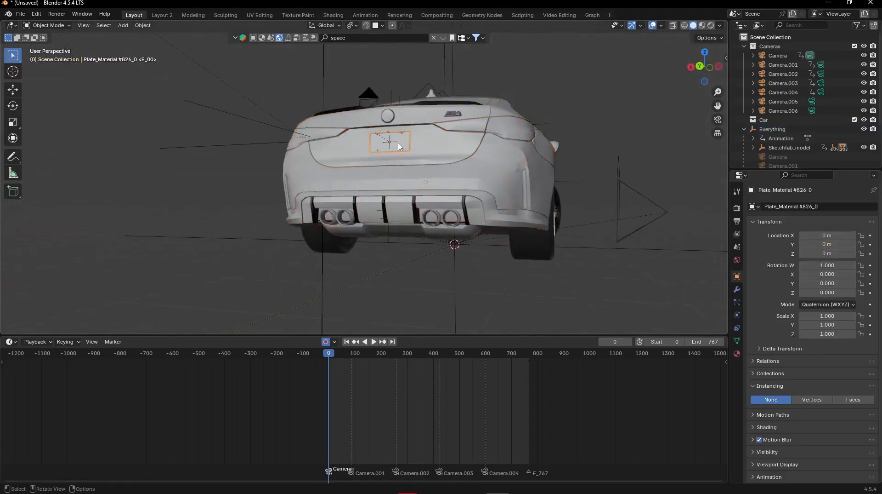
pyautogui.moveTo(398, 146); pyautogui.dragTo(474, 171, button='middle')
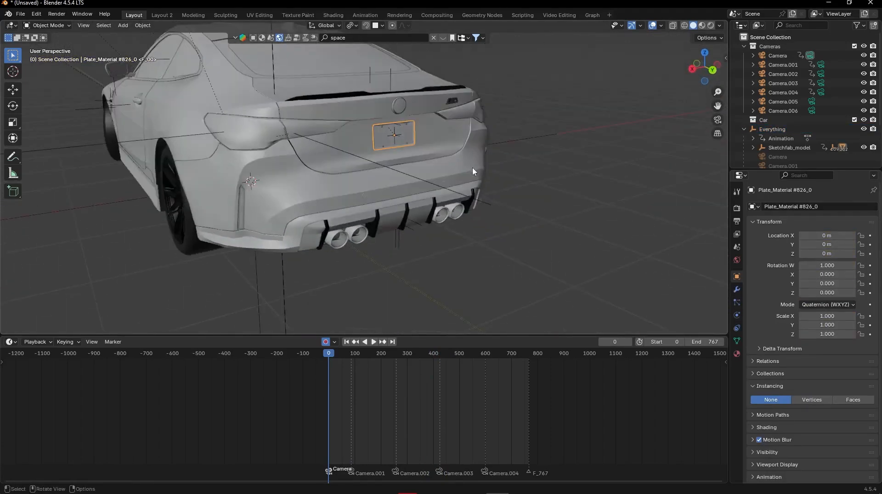
pyautogui.scroll(2, 473, 171)
pyautogui.click(702, 26)
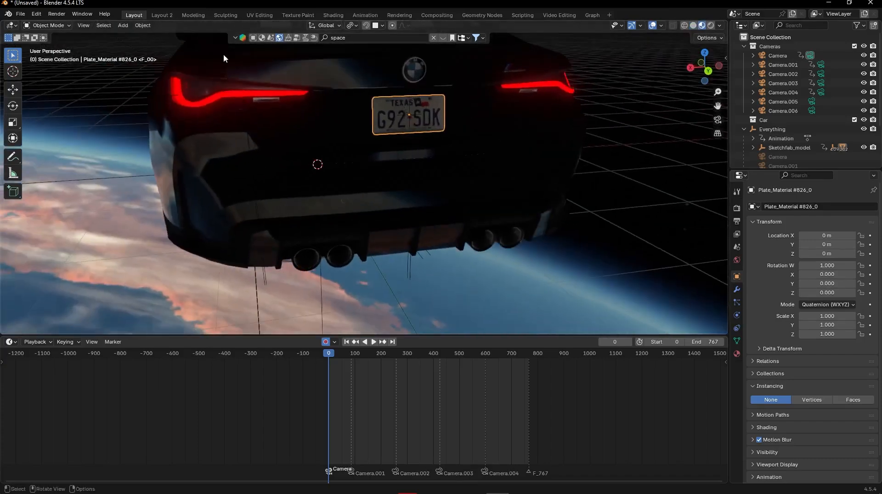
# - Replace the image in the plate material's Base Color node with plate 2.png in the Shading workspace
pyautogui.click(343, 17)
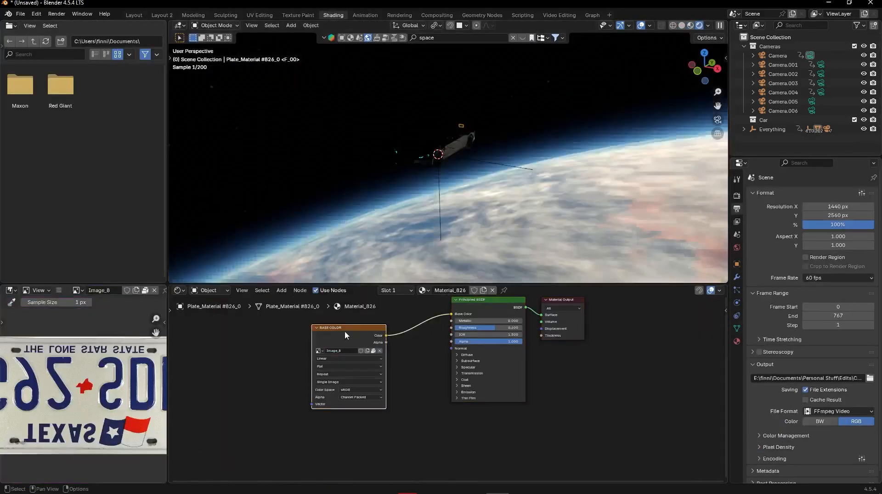
pyautogui.click(379, 350)
pyautogui.click(369, 353)
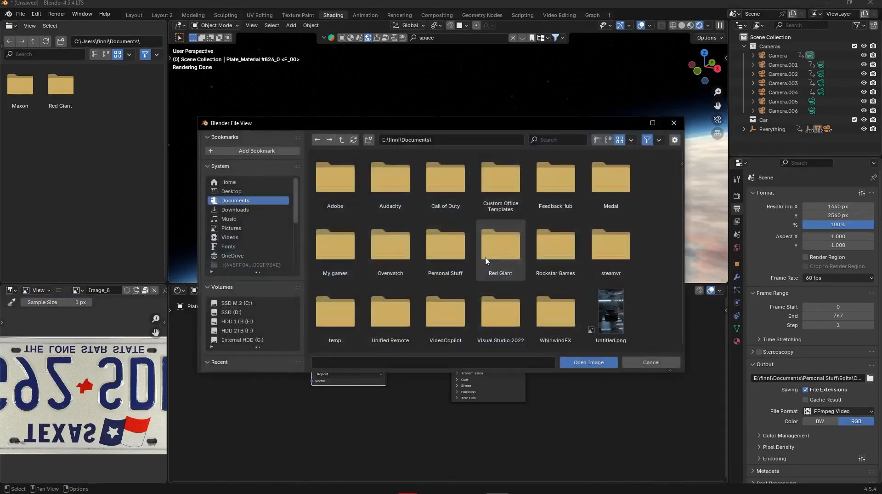
pyautogui.scroll(-2, 248, 237)
pyautogui.doubleClick(400, 222)
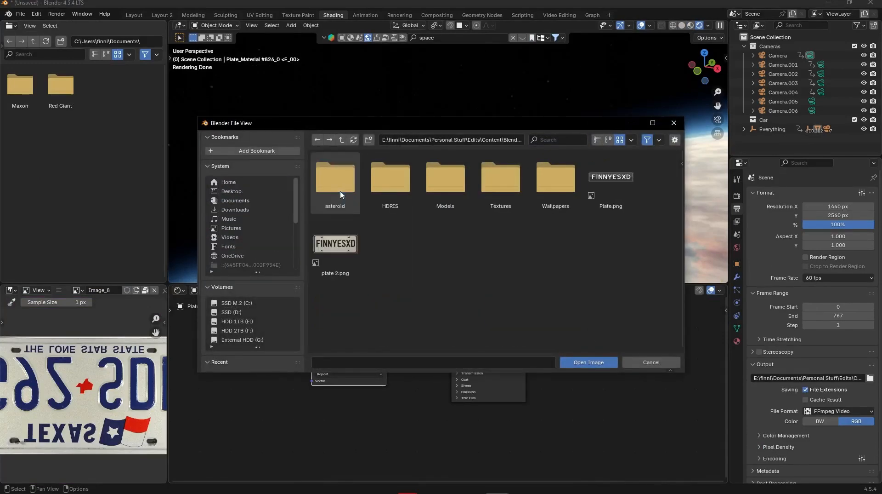
pyautogui.doubleClick(335, 245)
# - Rotate the rear license plate about the global X axis until its lettering reads upright
pyautogui.moveTo(467, 167); pyautogui.dragTo(353, 202, button='middle')
pyautogui.scroll(4, 478, 103)
pyautogui.keyDown('shift'); pyautogui.moveTo(499, 92); pyautogui.dragTo(500, 138, button='middle'); pyautogui.keyUp('shift')
pyautogui.scroll(5, 445, 130)
pyautogui.press('r')
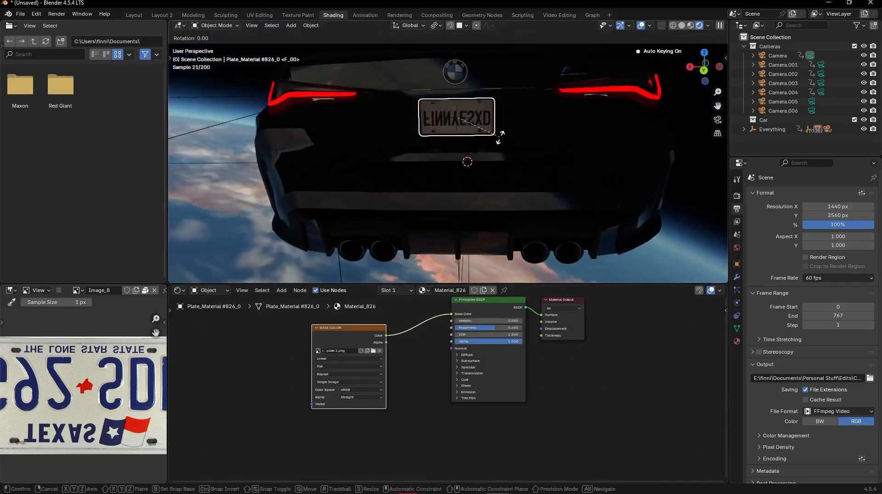
pyautogui.press('x')
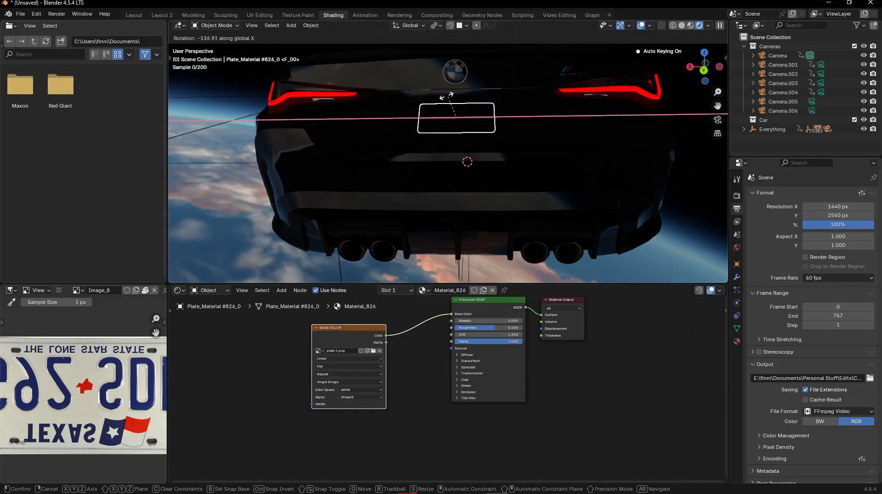
pyautogui.press('Return')
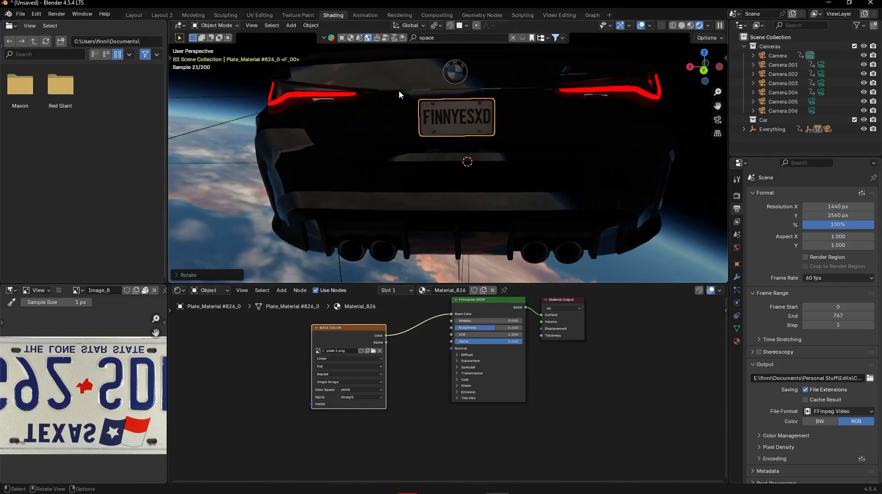
# - Add a plane, rotate it 90° about X and place it beside the rear of the car
pyautogui.scroll(-6, 465, 126)
pyautogui.moveTo(465, 127); pyautogui.dragTo(480, 132, button='middle')
pyautogui.hotkey('shift', 'a')
pyautogui.moveTo(453, 46)
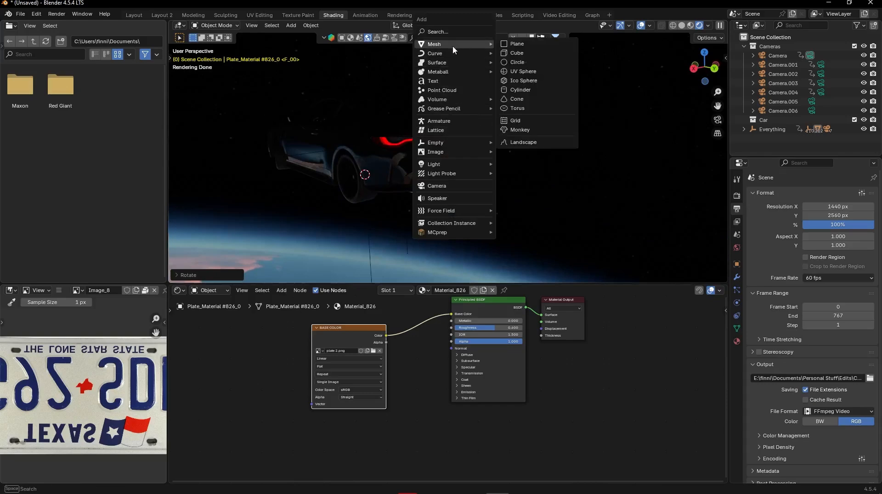
pyautogui.click(512, 43)
pyautogui.write('rx')
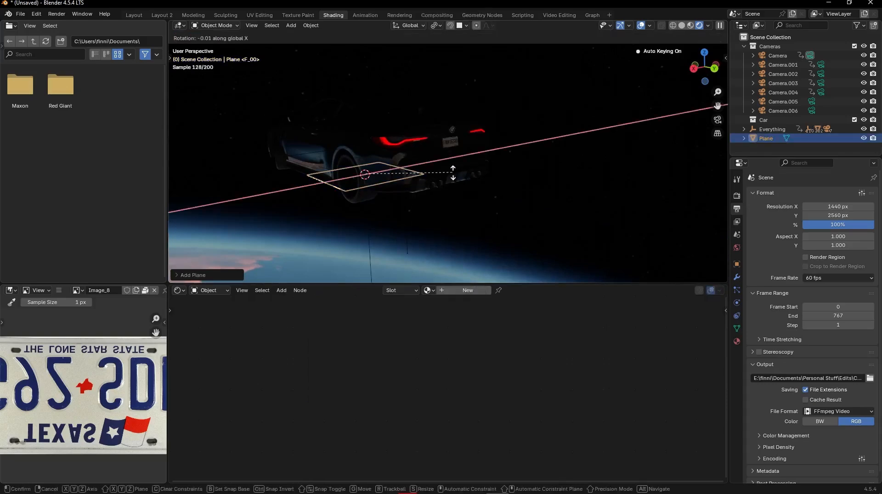
pyautogui.write('90')
pyautogui.press('Return')
pyautogui.press('g')
pyautogui.click(631, 111)
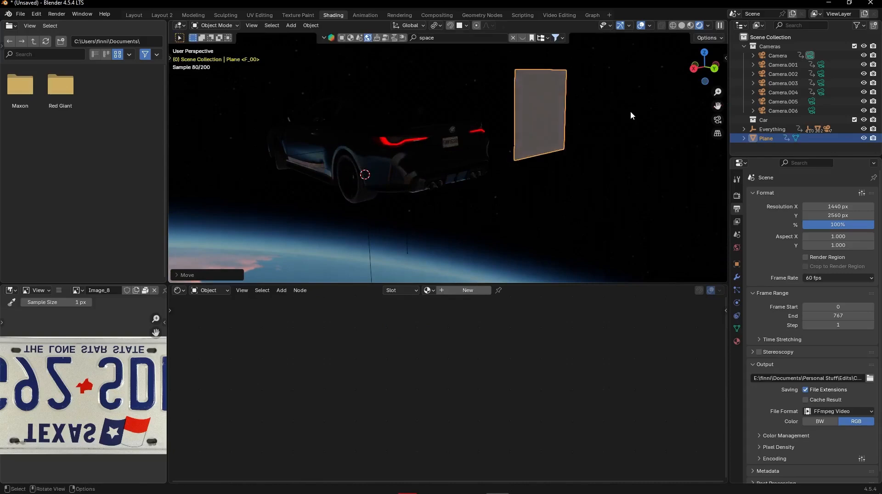
# - Scale the plane along Z and X into the proportions of a license plate
pyautogui.moveTo(642, 147); pyautogui.dragTo(567, 152, button='middle')
pyautogui.press('s')
pyautogui.press('z')
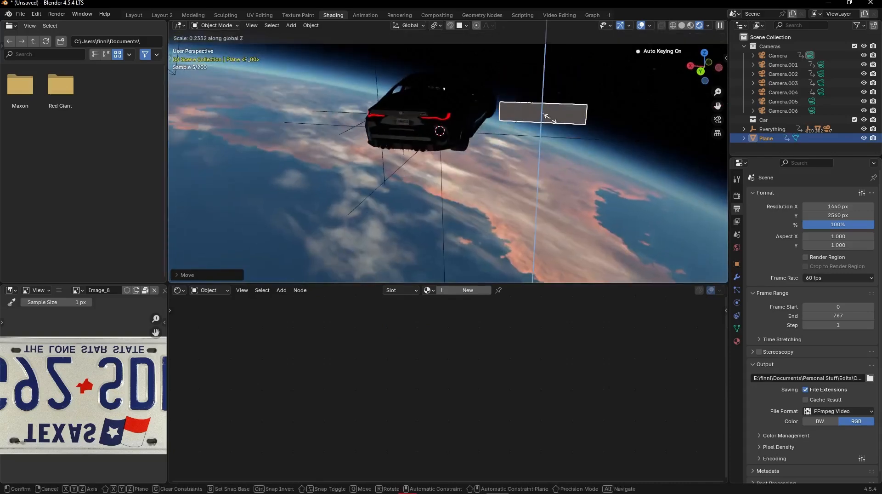
pyautogui.press('x')
pyautogui.press('z')
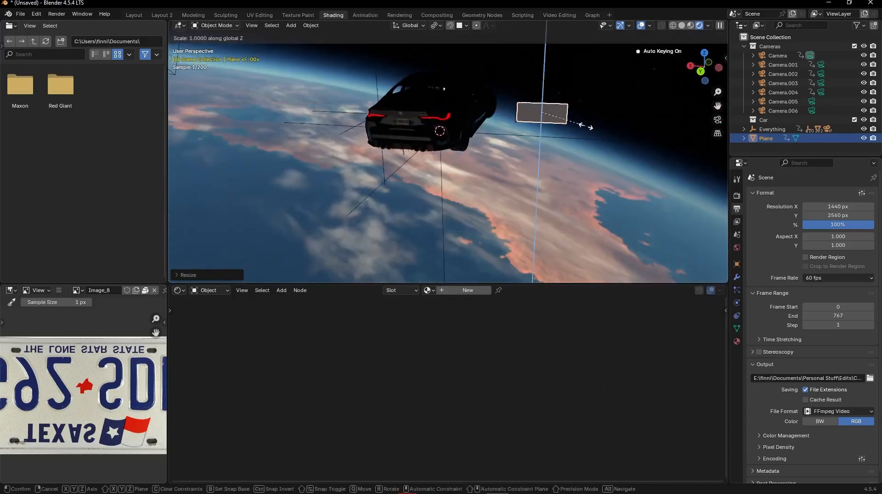
pyautogui.click(576, 122)
# - Give the plane a new material and connect plate 2.png from the Blender content folder to its Base Color
pyautogui.click(463, 291)
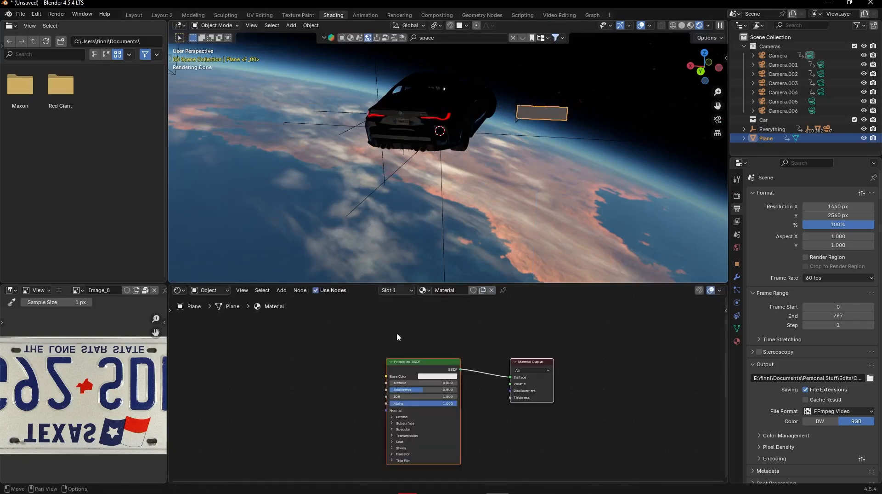
pyautogui.click(363, 486)
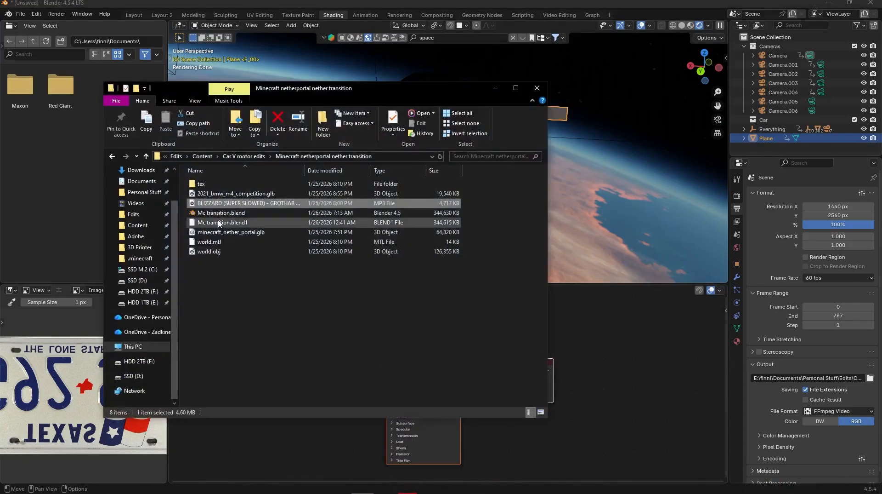
pyautogui.click(137, 224)
pyautogui.doubleClick(220, 188)
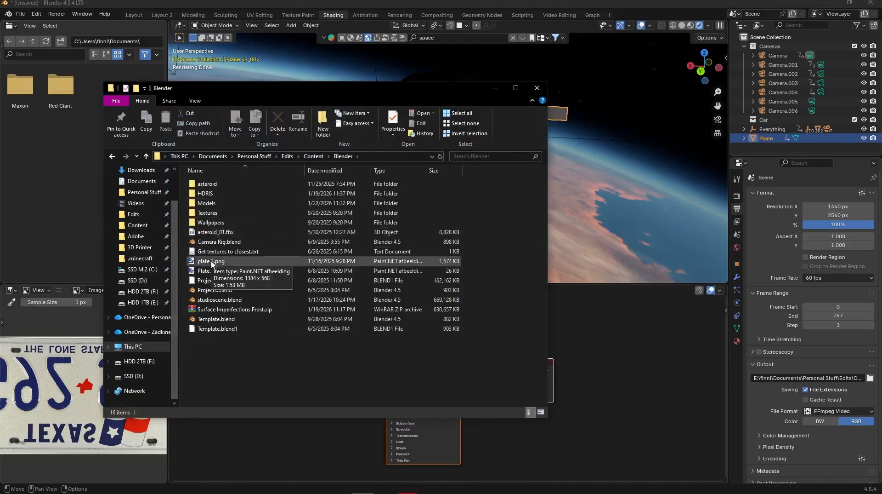
pyautogui.moveTo(211, 260); pyautogui.dragTo(298, 455)
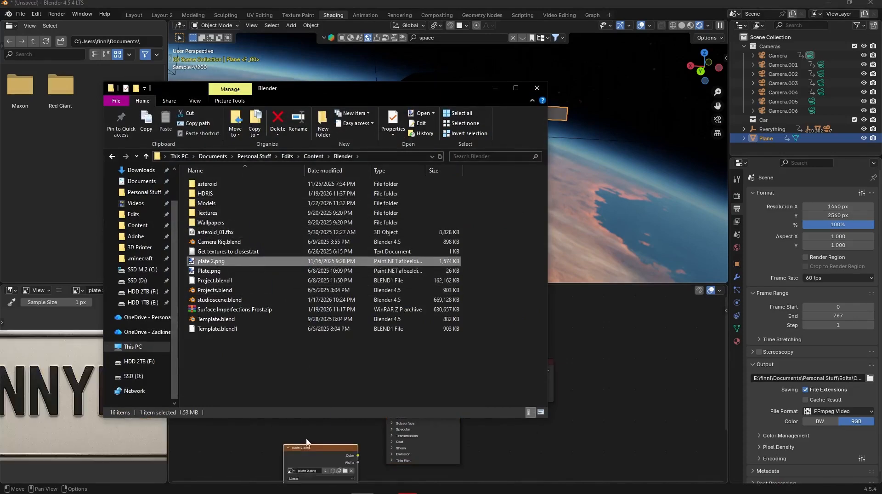
pyautogui.click(256, 370)
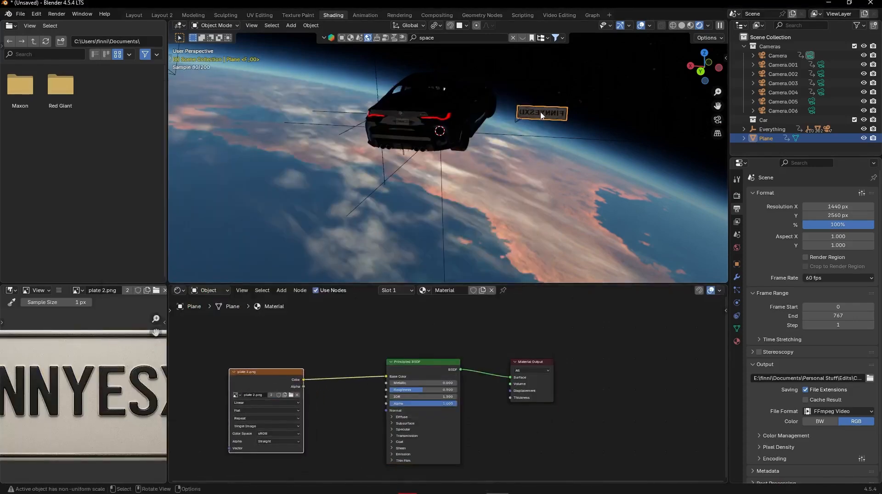
# - Rotate the textured plane 180° about Z and move it over the car's rear license plate
pyautogui.scroll(4, 581, 119)
pyautogui.write('r')
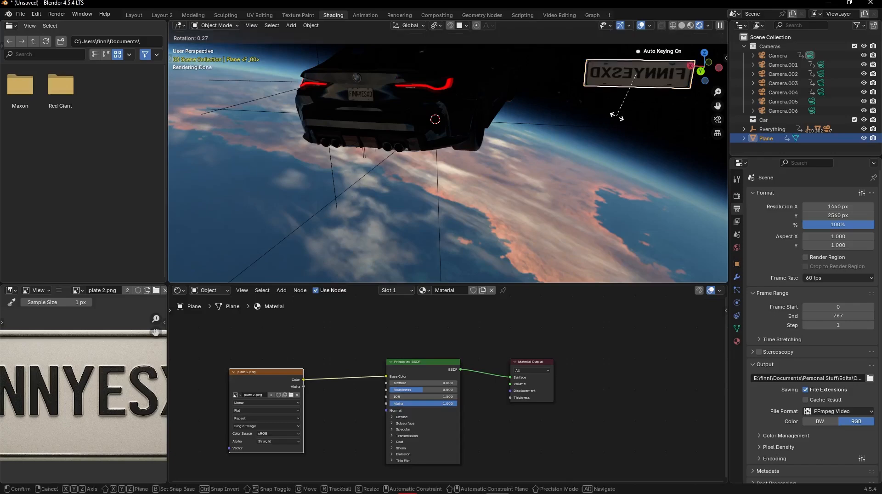
pyautogui.write('x1')
pyautogui.press('Return')
pyautogui.write('rz180')
pyautogui.press('Return')
pyautogui.press('g')
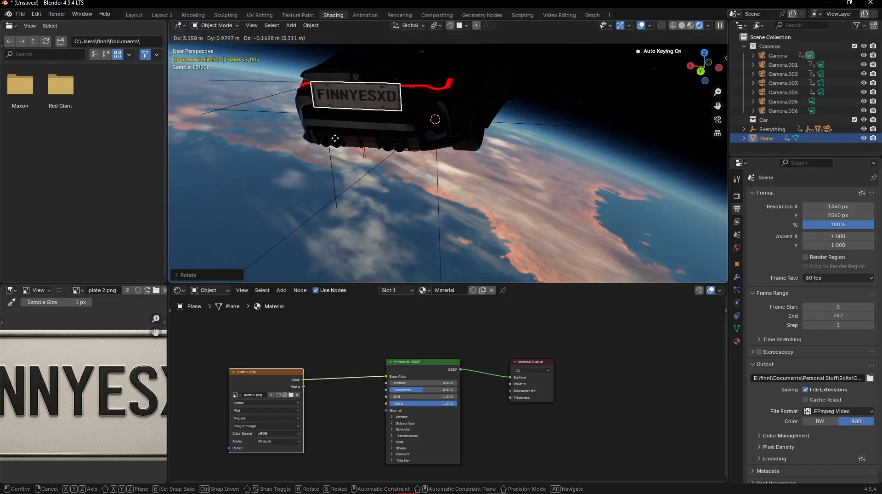
pyautogui.click(507, 119)
pyautogui.moveTo(409, 165); pyautogui.dragTo(454, 125, button='middle')
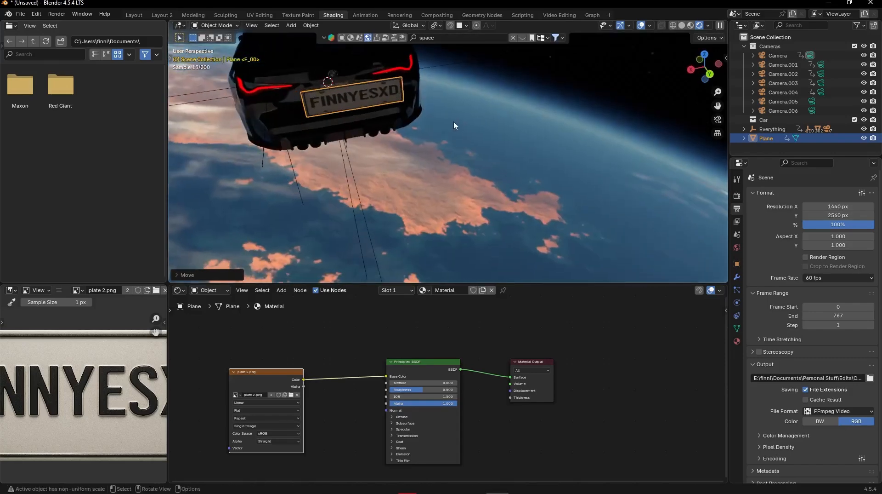
# - Undo the plane's placement, texturing, scaling and creation
pyautogui.press('Return')
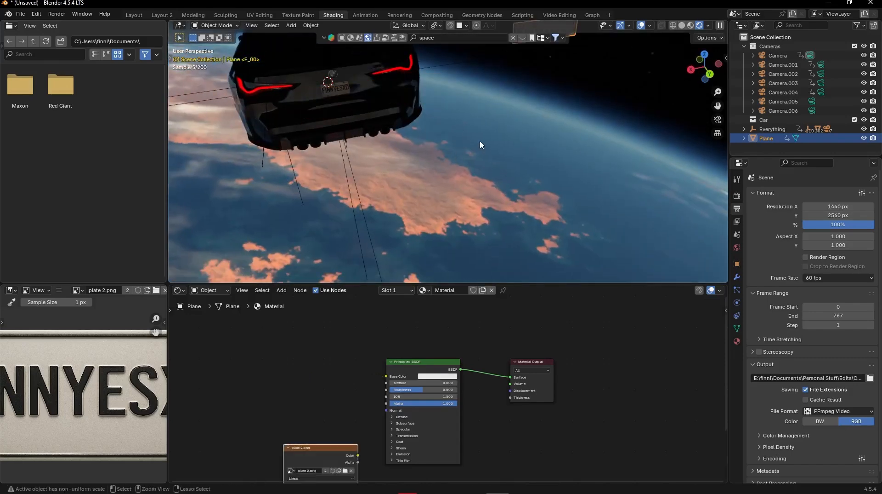
pyautogui.hotkey('ctrl', 'z')
pyautogui.hotkey('ctrl', 'z')
pyautogui.hotkey('ctrl', 'z')
pyautogui.hotkey('ctrl', 'z')
pyautogui.hotkey('ctrl', 'z')
pyautogui.hotkey('ctrl', 'z')
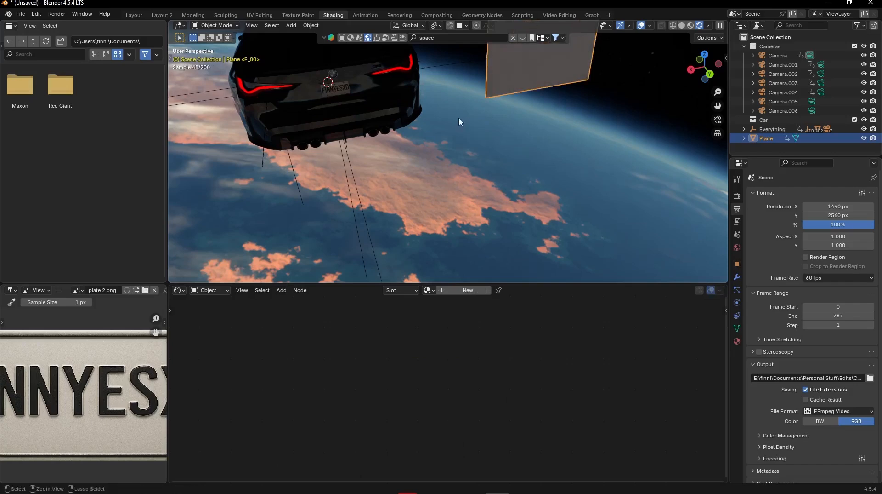
pyautogui.hotkey('ctrl', 'z')
# - Switch the viewport to Solid shading and select the rim of the car's rear wheel
pyautogui.moveTo(459, 116)
pyautogui.mouseDown(button='middle')
pyautogui.moveTo(409, 97)
pyautogui.moveTo(357, 107)
pyautogui.moveTo(352, 132)
pyautogui.moveTo(460, 65)
pyautogui.moveTo(490, 106)
pyautogui.moveTo(574, 78)
pyautogui.moveTo(513, 151)
pyautogui.moveTo(467, 126)
pyautogui.moveTo(470, 167)
pyautogui.moveTo(505, 131)
pyautogui.moveTo(489, 152)
pyautogui.moveTo(501, 179)
pyautogui.moveTo(481, 109)
pyautogui.moveTo(503, 130)
pyautogui.moveTo(415, 156)
pyautogui.moveTo(467, 186)
pyautogui.moveTo(541, 166)
pyautogui.moveTo(483, 179)
pyautogui.mouseUp(button='middle')
pyautogui.click(682, 26)
pyautogui.click(455, 116)
pyautogui.scroll(5, 473, 119)
pyautogui.click(443, 145)
pyautogui.scroll(5, 443, 145)
pyautogui.press('g')
pyautogui.rightClick(513, 133)
pyautogui.click(459, 147)
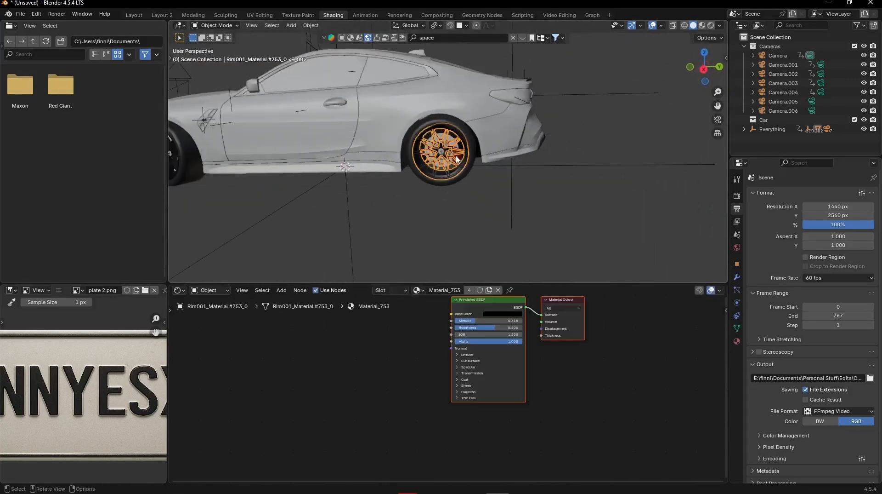
# - Add the rear wheel's inner rim and tire to the selection, then try moving them and cancel
pyautogui.scroll(5, 508, 149)
pyautogui.moveTo(509, 149); pyautogui.dragTo(482, 162, button='middle')
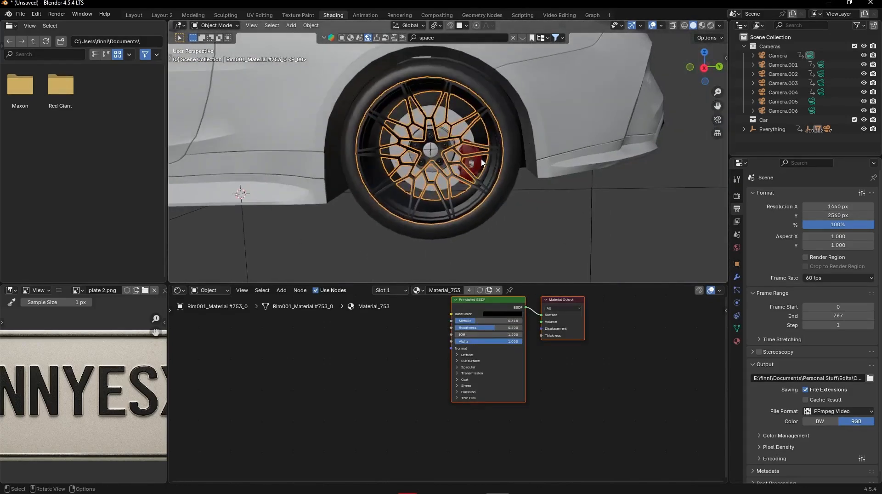
pyautogui.click(463, 129)
pyautogui.click(520, 141)
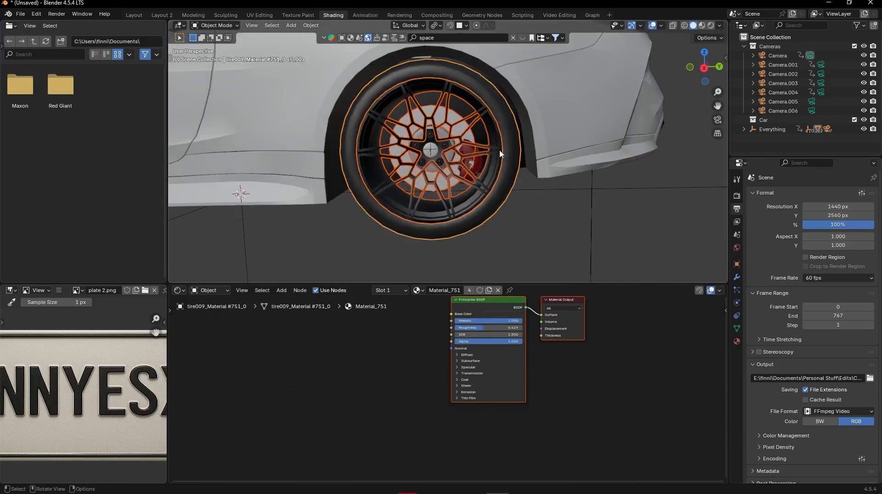
pyautogui.press('g')
pyautogui.rightClick(468, 316)
# - Add the remaining tire mesh to the rear wheel selection and test it with a cancelled move
pyautogui.moveTo(529, 185); pyautogui.dragTo(506, 164, button='middle')
pyautogui.keyDown('shift'); pyautogui.click(506, 164); pyautogui.keyUp('shift')
pyautogui.keyDown('shift'); pyautogui.moveTo(497, 85); pyautogui.dragTo(526, 110, button='middle'); pyautogui.keyUp('shift')
pyautogui.press('g')
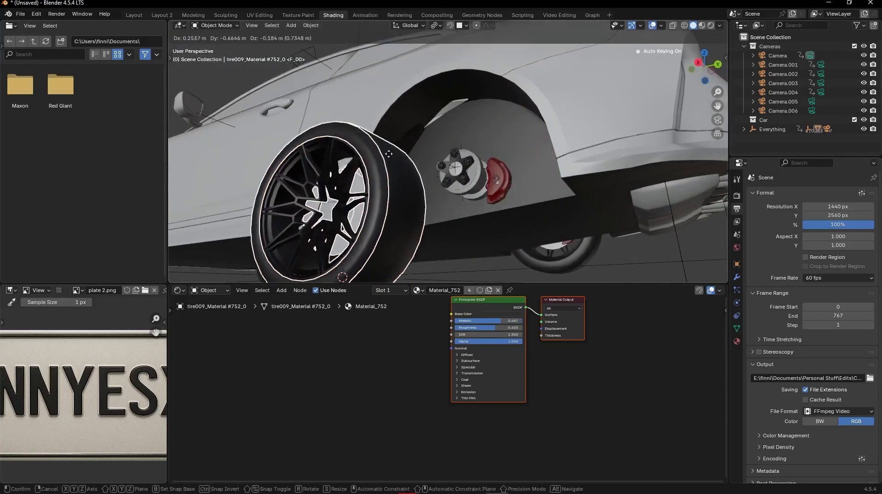
pyautogui.rightClick(386, 151)
# - Add the empty at the rear wheel's hub and the brake disc to the selection, cancelling each test move
pyautogui.moveTo(389, 153); pyautogui.dragTo(432, 166, button='middle')
pyautogui.scroll(4, 485, 173)
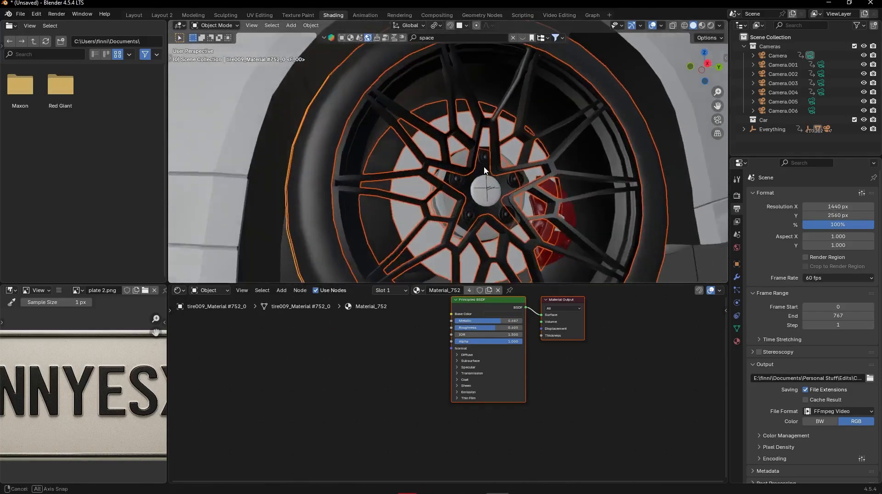
pyautogui.moveTo(486, 174); pyautogui.dragTo(503, 198, button='middle')
pyautogui.keyDown('shift'); pyautogui.click(482, 200); pyautogui.keyUp('shift')
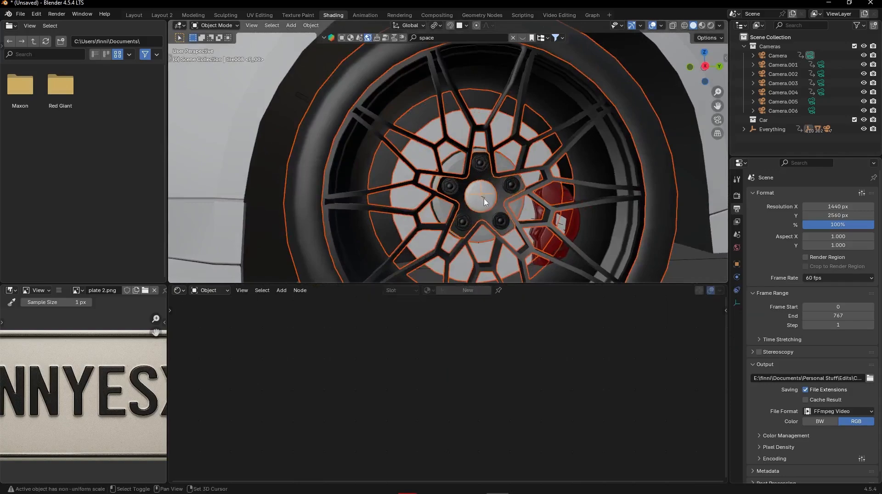
pyautogui.press('g')
pyautogui.rightClick(502, 164)
pyautogui.keyDown('shift'); pyautogui.click(500, 159); pyautogui.keyUp('shift')
pyautogui.press('g')
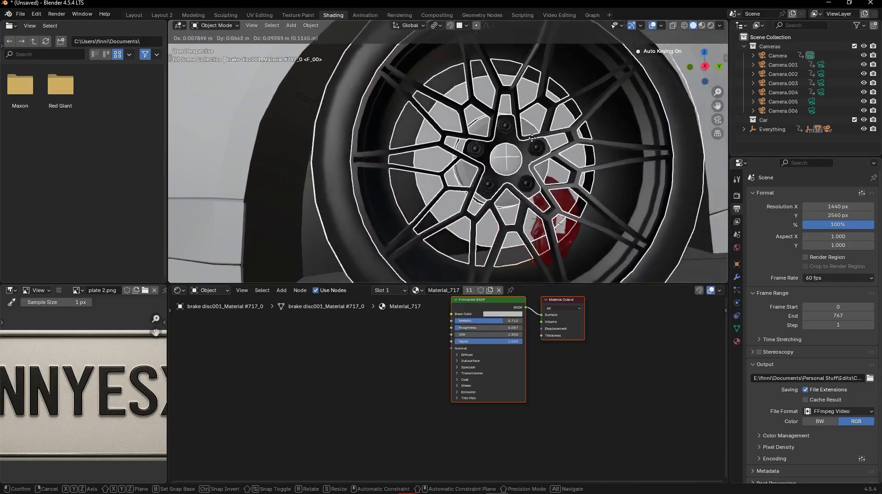
pyautogui.rightClick(612, 199)
# - Test the rear wheel selection by moving it out of the wheel arch and cancelling each move
pyautogui.scroll(-5, 612, 195)
pyautogui.scroll(1, 517, 163)
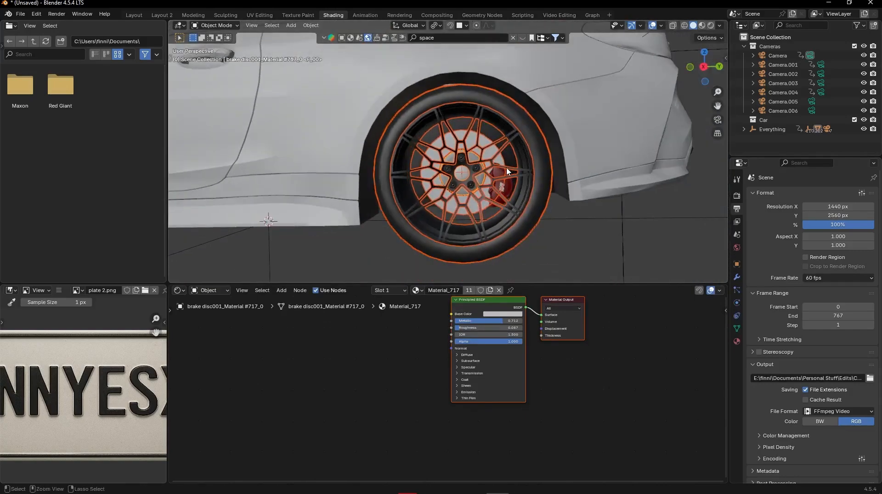
pyautogui.scroll(-4, 507, 171)
pyautogui.moveTo(508, 203); pyautogui.dragTo(459, 198, button='middle')
pyautogui.press('g')
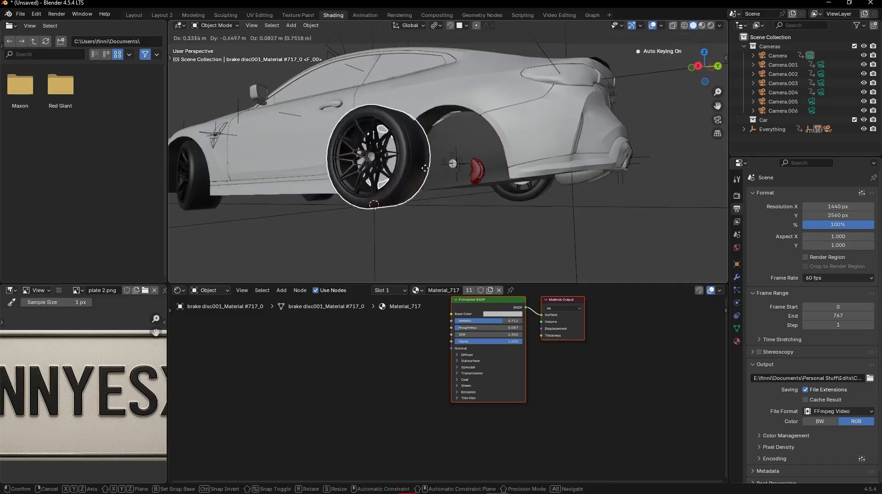
pyautogui.rightClick(466, 166)
pyautogui.scroll(4, 455, 171)
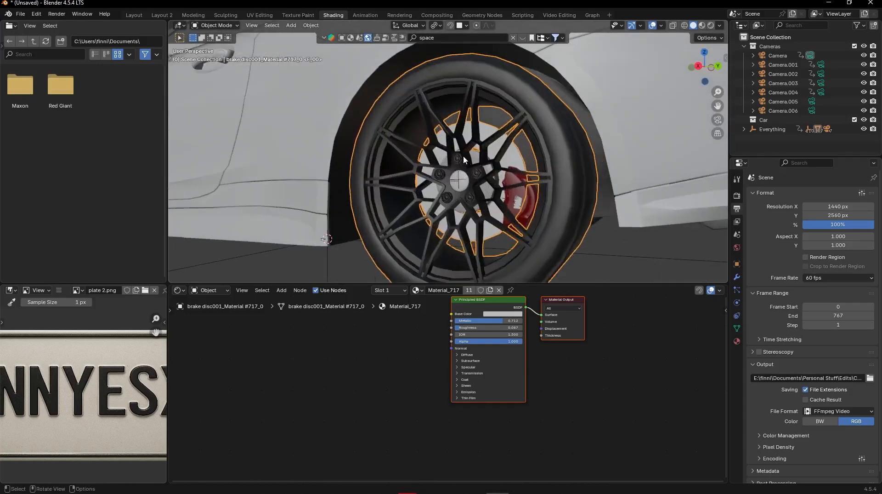
pyautogui.scroll(-3, 464, 160)
pyautogui.press('g')
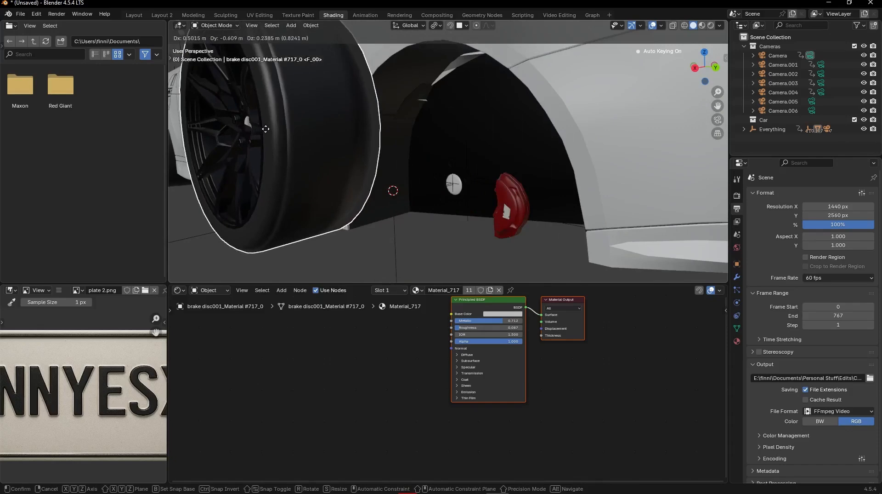
pyautogui.rightClick(265, 129)
# - Undo the latest selection changes to get back to the rear wheel's multi-part selection
pyautogui.moveTo(265, 129); pyautogui.dragTo(285, 134, button='middle')
pyautogui.scroll(-3, 286, 134)
pyautogui.moveTo(442, 151); pyautogui.dragTo(546, 139, button='middle')
pyautogui.hotkey('ctrl', 'z')
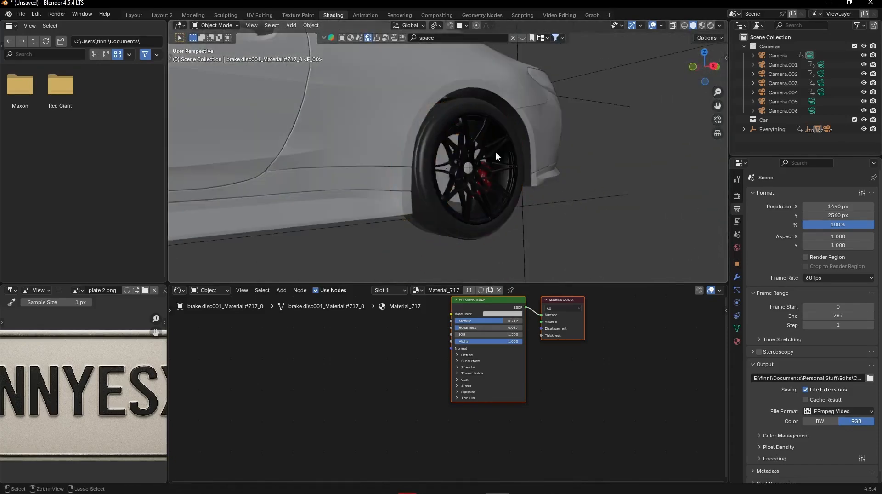
pyautogui.moveTo(522, 180); pyautogui.dragTo(594, 199, button='middle')
pyautogui.hotkey('ctrl', 'z')
pyautogui.scroll(5, 500, 183)
pyautogui.scroll(-3, 586, 197)
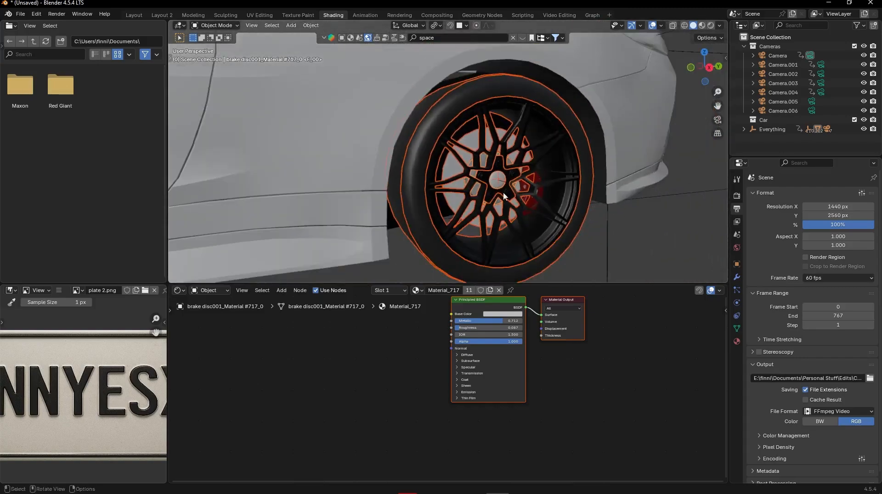
# - Select the centre cap of the rear wheel and inspect its mesh in Edit Mode
pyautogui.click(498, 182)
pyautogui.scroll(5, 498, 181)
pyautogui.moveTo(522, 176); pyautogui.dragTo(502, 157, button='middle')
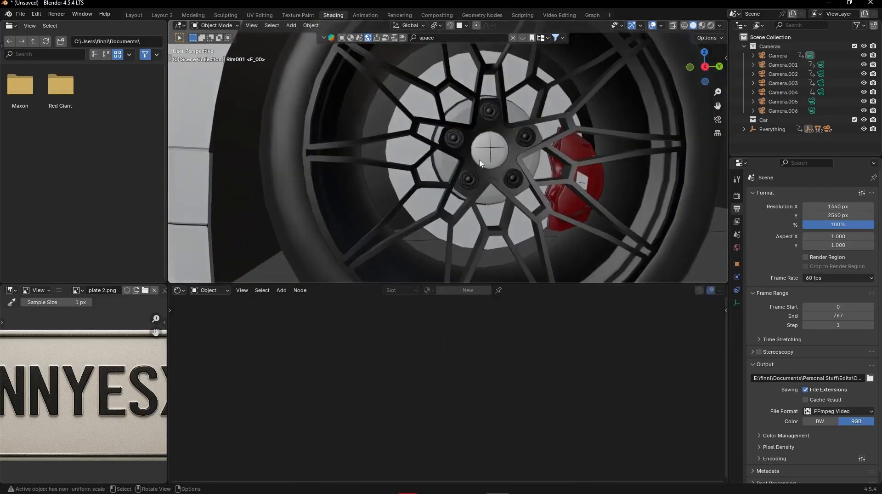
pyautogui.click(481, 163)
pyautogui.press('Tab')
pyautogui.scroll(4, 527, 156)
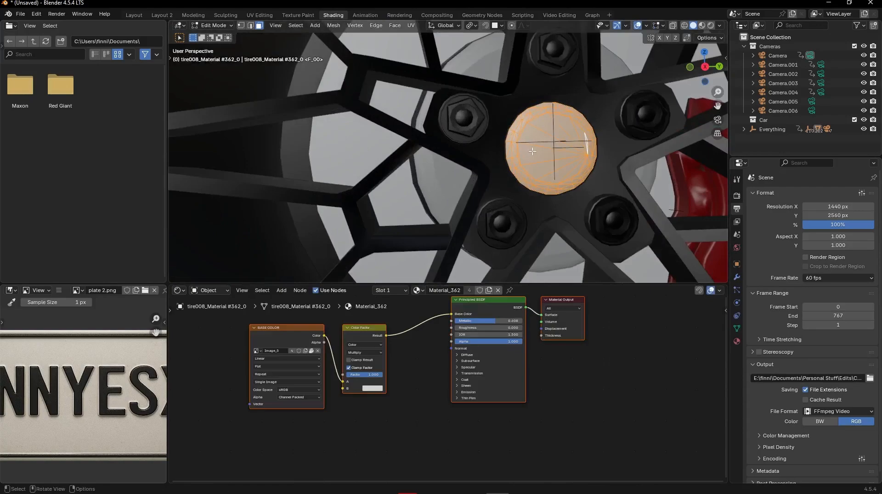
# - Return to Object Mode and set the centre cap's origin to its Center of Mass (Surface)
pyautogui.press('Tab')
pyautogui.scroll(-5, 543, 147)
pyautogui.moveTo(572, 139); pyautogui.dragTo(504, 151, button='middle')
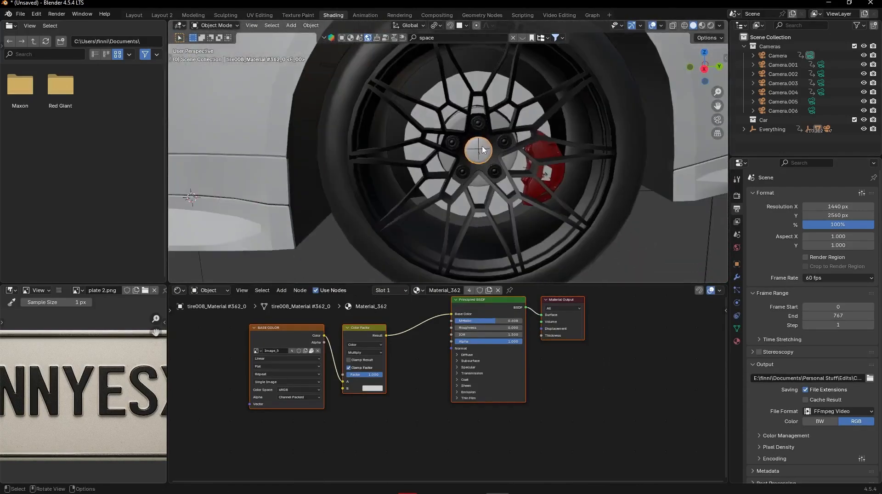
pyautogui.click(311, 25)
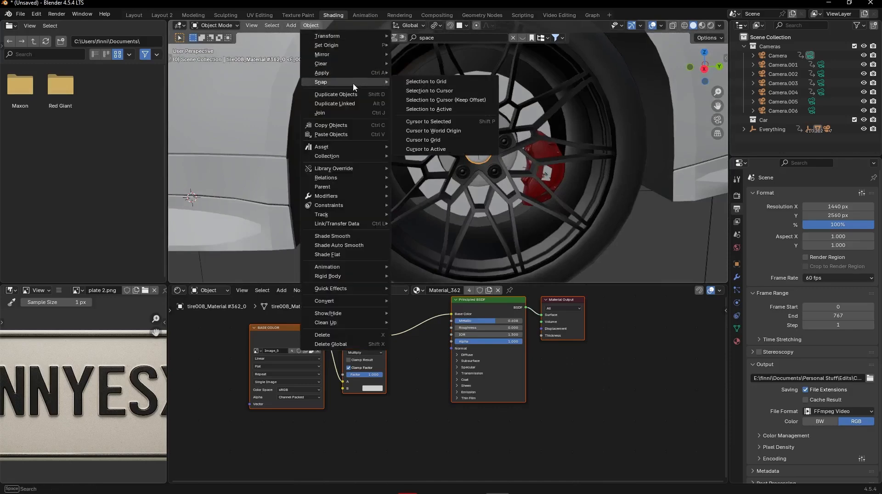
pyautogui.moveTo(339, 51)
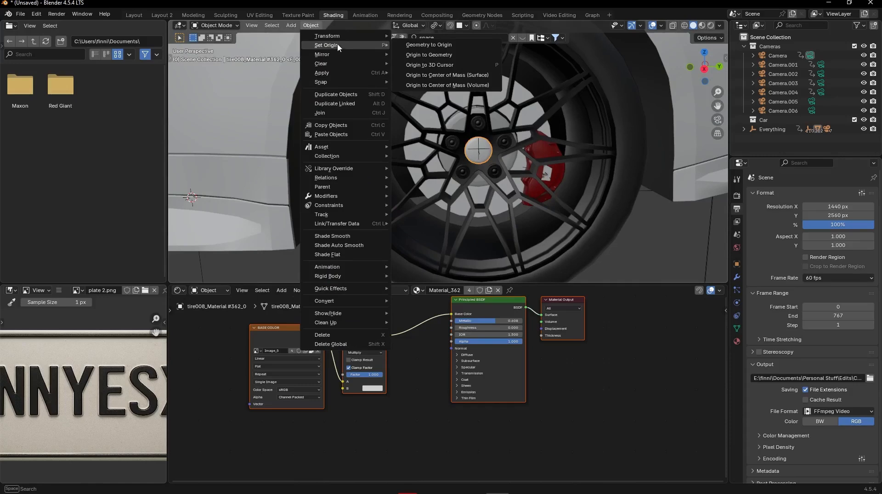
pyautogui.click(441, 79)
# - Test the centre cap's origin with a rotation about the X axis and cancel it
pyautogui.moveTo(482, 129); pyautogui.dragTo(504, 168, button='middle')
pyautogui.scroll(5, 508, 155)
pyautogui.scroll(-5, 547, 151)
pyautogui.press('r')
pyautogui.press('x')
pyautogui.rightClick(426, 134)
# - Examine the centre cap's origin up close, comparing X-ray on and off and briefly checking Edit Mode
pyautogui.scroll(5, 451, 152)
pyautogui.scroll(5, 525, 169)
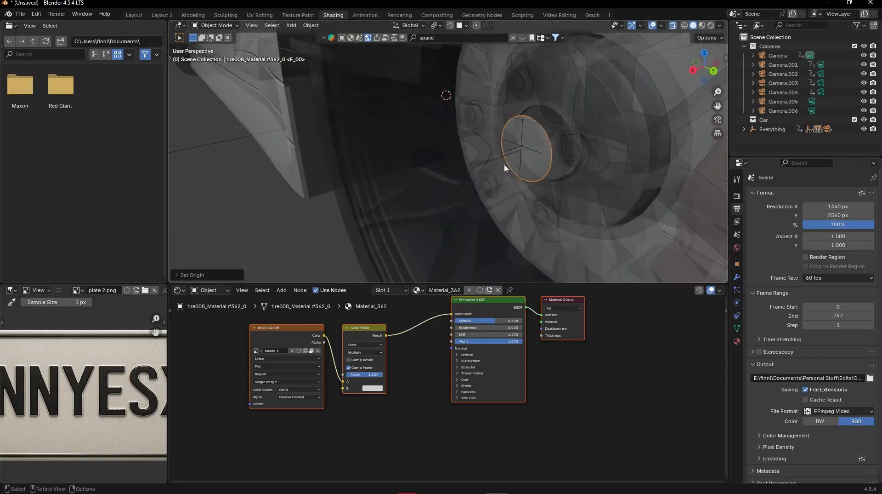
pyautogui.hotkey('alt', 'z')
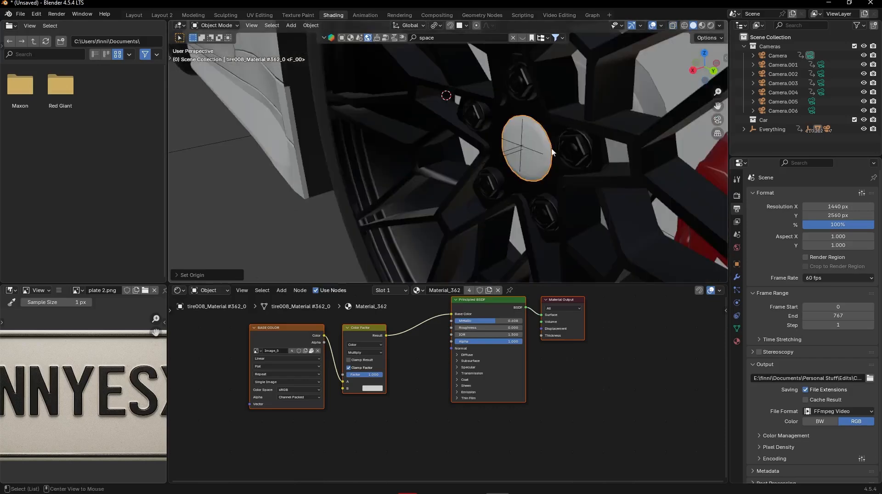
pyautogui.click(672, 27)
pyautogui.click(672, 26)
pyautogui.scroll(-2, 496, 138)
pyautogui.moveTo(476, 139); pyautogui.dragTo(535, 152, button='middle')
pyautogui.press('Tab')
pyautogui.press('Tab')
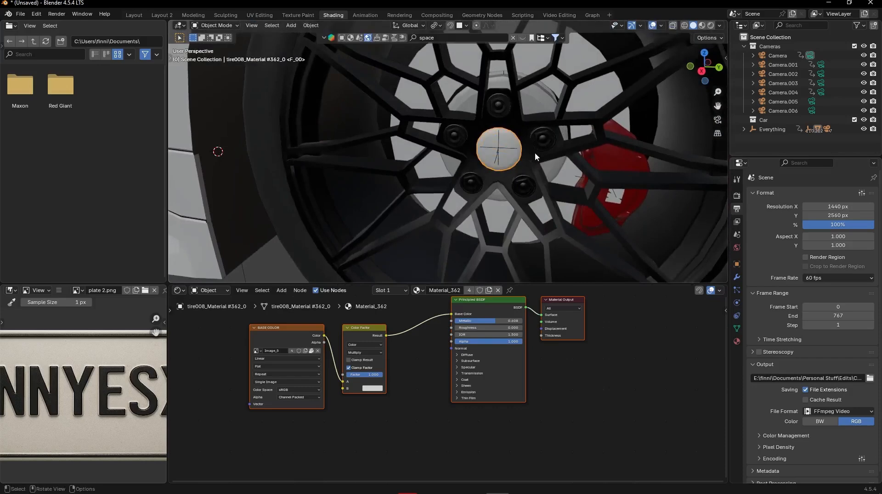
# - Snap the 3D cursor to the selected centre cap
pyautogui.scroll(2, 532, 150)
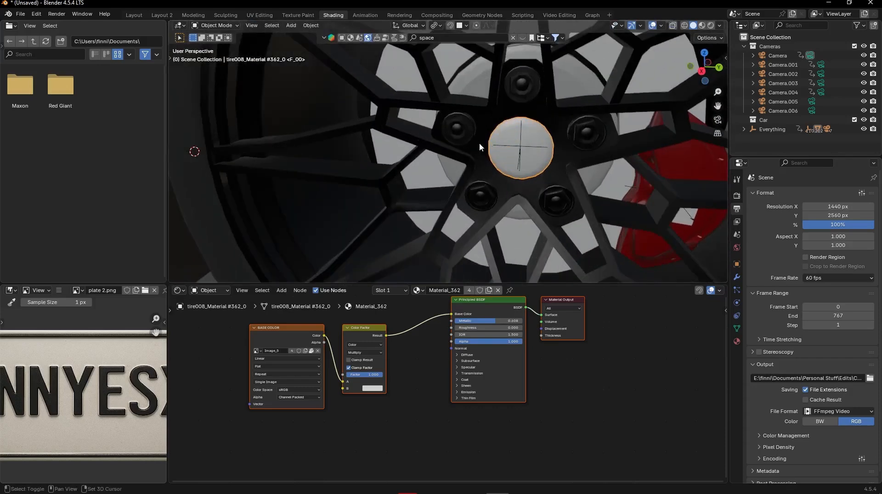
pyautogui.click(310, 26)
pyautogui.moveTo(329, 81)
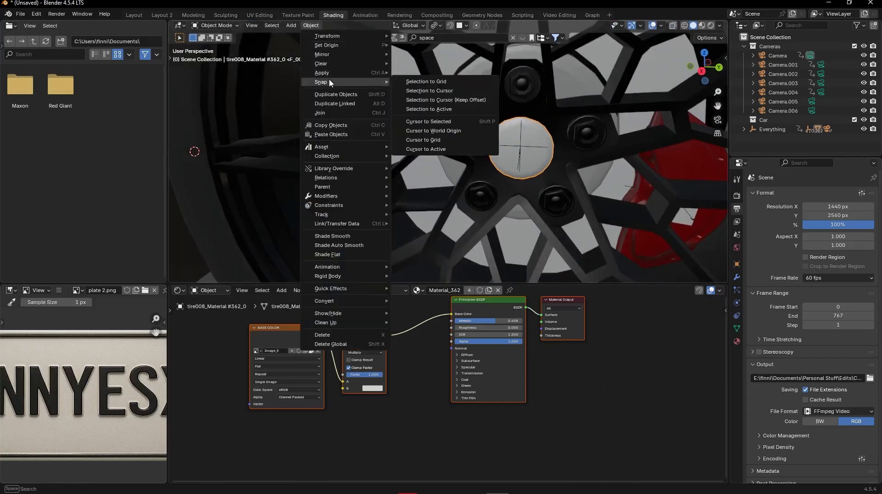
pyautogui.click(428, 121)
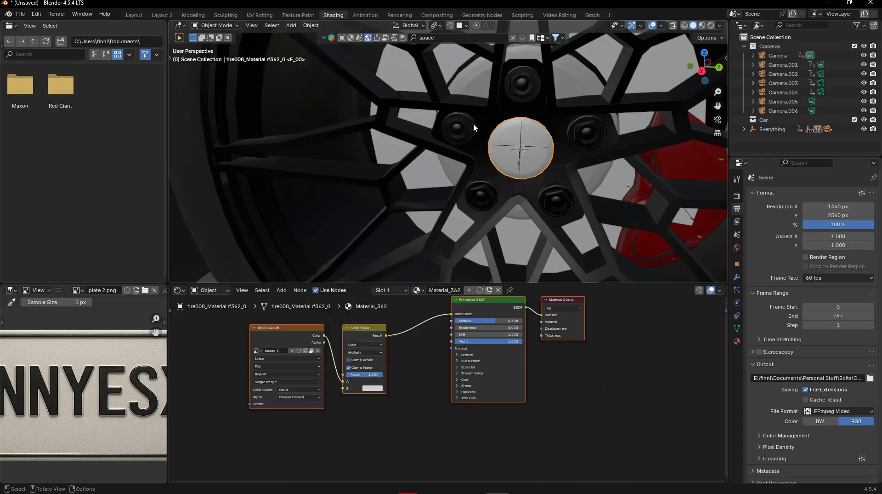
# - Add a Plain Axes empty at the 3D cursor and rename it Wheel back left
pyautogui.moveTo(473, 123); pyautogui.dragTo(500, 156, button='middle')
pyautogui.hotkey('shift', 'a')
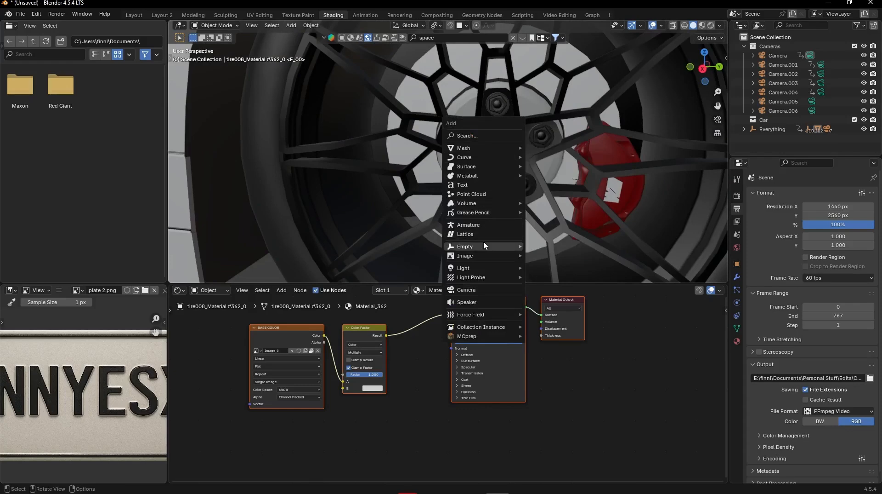
pyautogui.moveTo(484, 245)
pyautogui.click(563, 246)
pyautogui.scroll(-5, 563, 230)
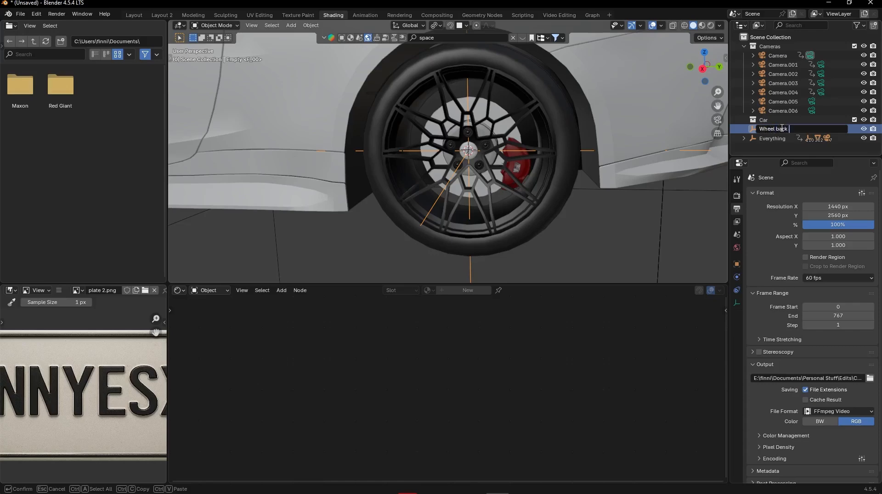
pyautogui.press('Return')
# - Select the back left wheel's tire, rim and brake disc meshes together with the hub parts
pyautogui.scroll(-5, 519, 137)
pyautogui.moveTo(513, 138)
pyautogui.mouseDown(button='middle')
pyautogui.moveTo(396, 138)
pyautogui.moveTo(505, 141)
pyautogui.mouseUp(button='middle')
pyautogui.scroll(2, 505, 141)
pyautogui.scroll(3, 504, 142)
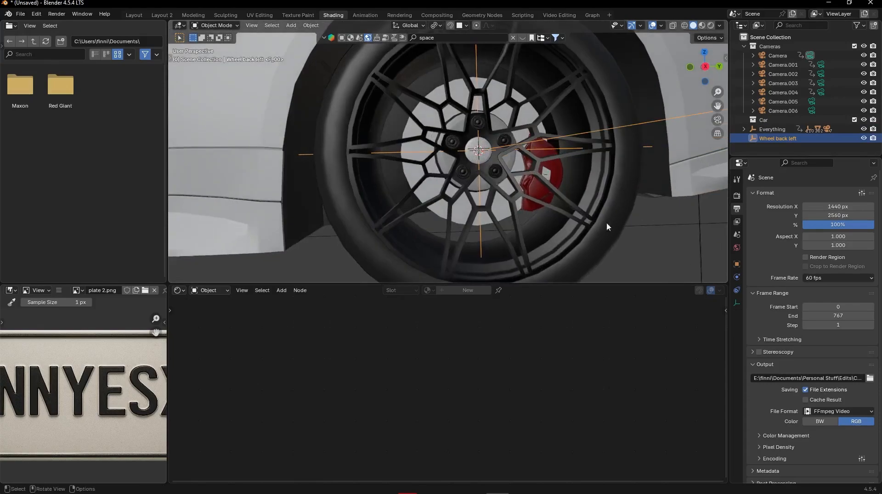
pyautogui.click(597, 226)
pyautogui.keyDown('shift'); pyautogui.click(587, 202); pyautogui.keyUp('shift')
pyautogui.moveTo(588, 202); pyautogui.dragTo(513, 185, button='middle')
pyautogui.keyDown('shift'); pyautogui.click(513, 185); pyautogui.keyUp('shift')
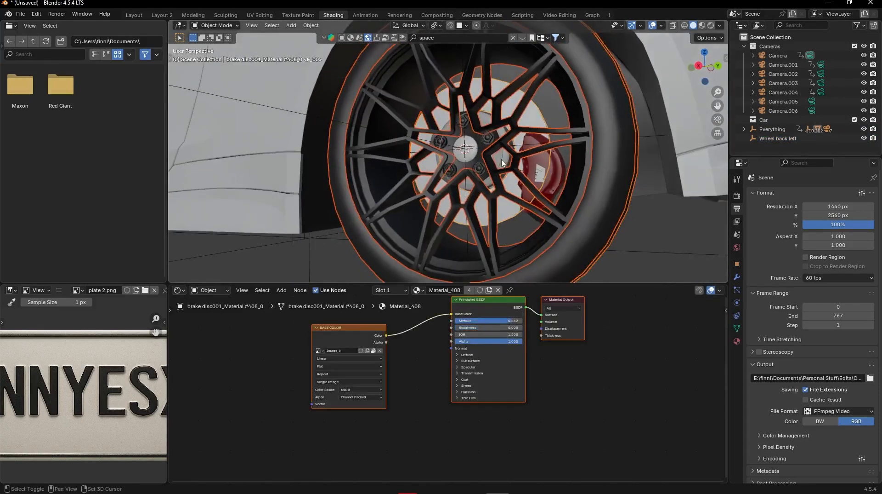
pyautogui.keyDown('shift'); pyautogui.click(501, 160); pyautogui.keyUp('shift')
pyautogui.keyDown('shift'); pyautogui.click(486, 141); pyautogui.keyUp('shift')
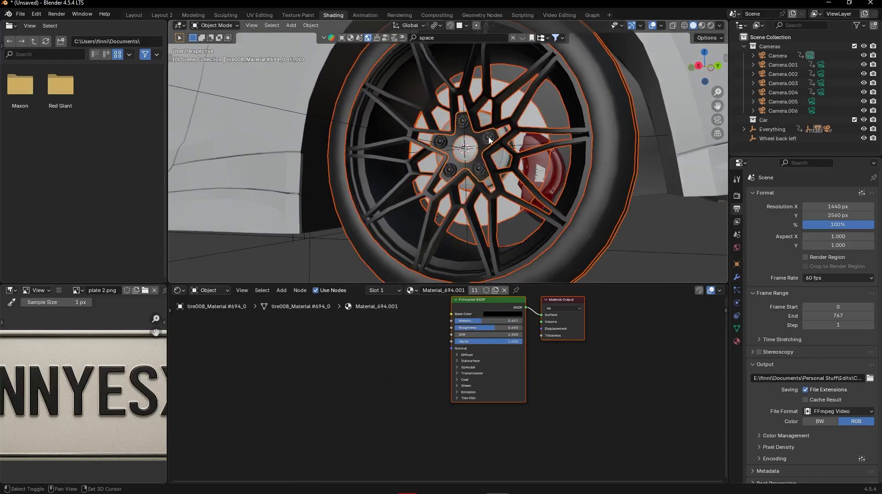
# - Test-move the selected wheel parts away from the hub to find unselected pieces, cancelling each move
pyautogui.press('g')
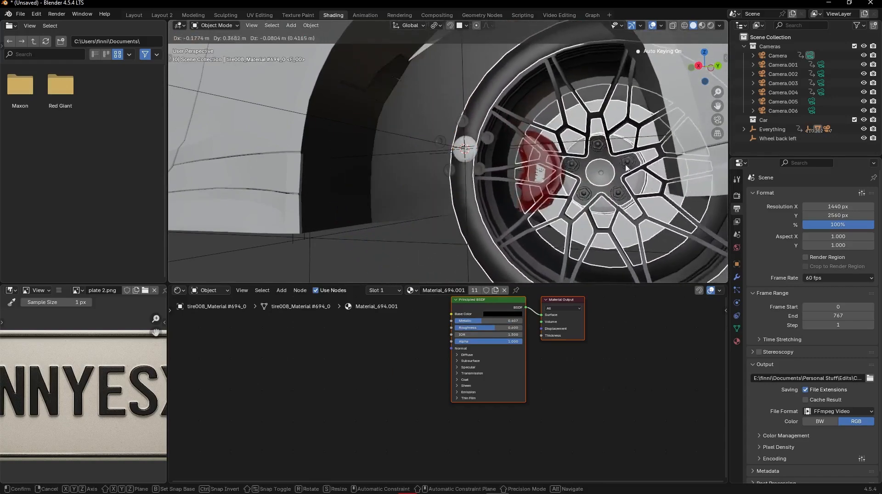
pyautogui.rightClick(602, 148)
pyautogui.scroll(3, 525, 138)
pyautogui.press('g')
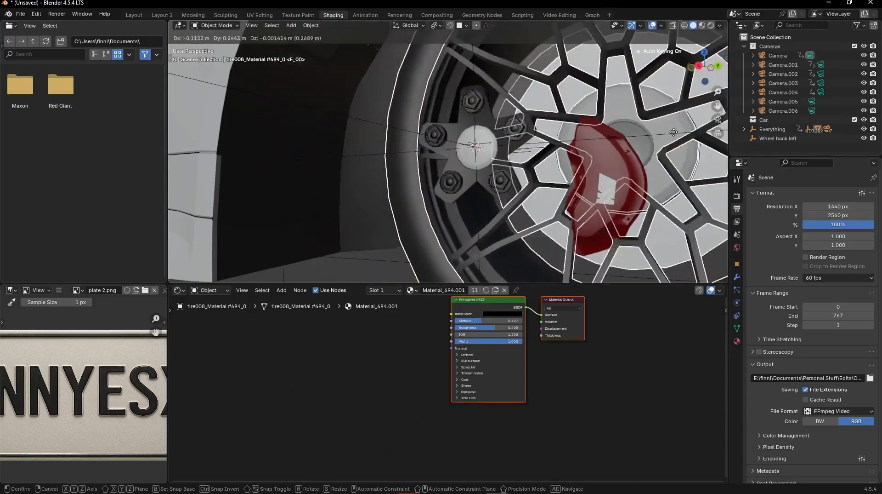
pyautogui.rightClick(606, 138)
pyautogui.scroll(9, 590, 128)
pyautogui.keyDown('shift'); pyautogui.moveTo(588, 126); pyautogui.dragTo(407, 199, button='middle'); pyautogui.keyUp('shift')
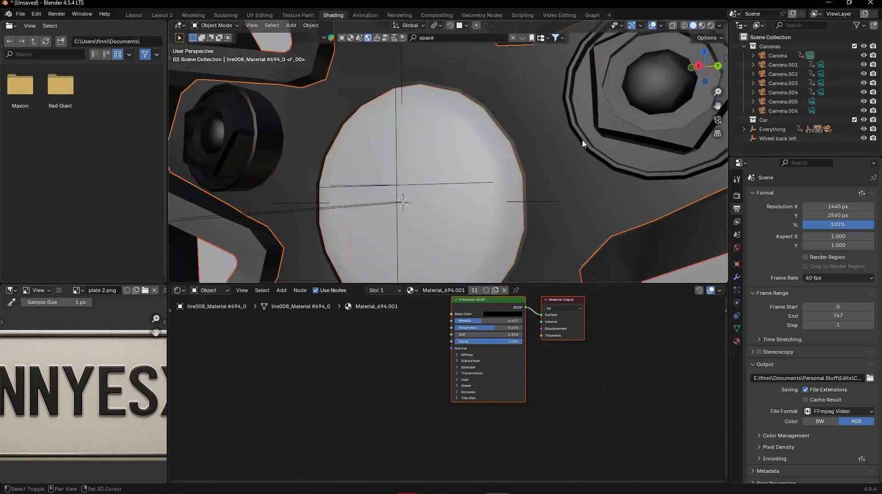
pyautogui.scroll(-5, 553, 134)
pyautogui.press('g')
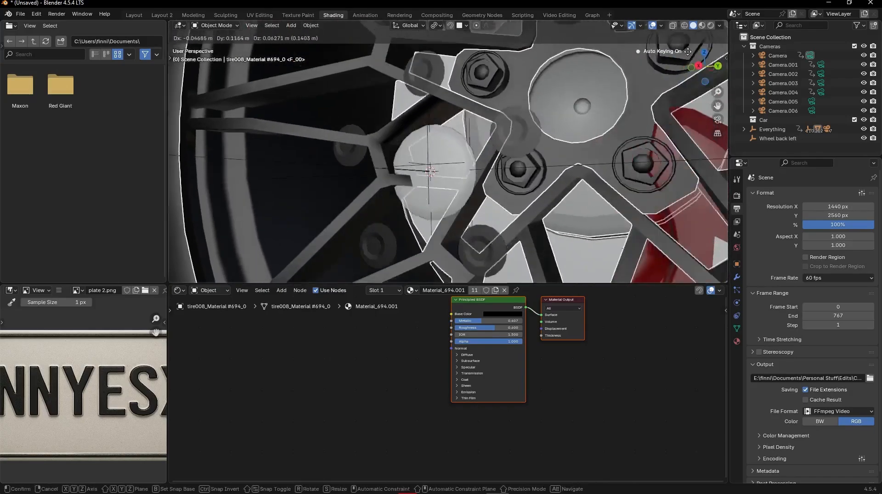
pyautogui.rightClick(556, 122)
# - Add the centre cap and the wheel bolts to the wheel selection, cancelling a test move after each
pyautogui.keyDown('shift'); pyautogui.click(456, 174); pyautogui.keyUp('shift')
pyautogui.press('g')
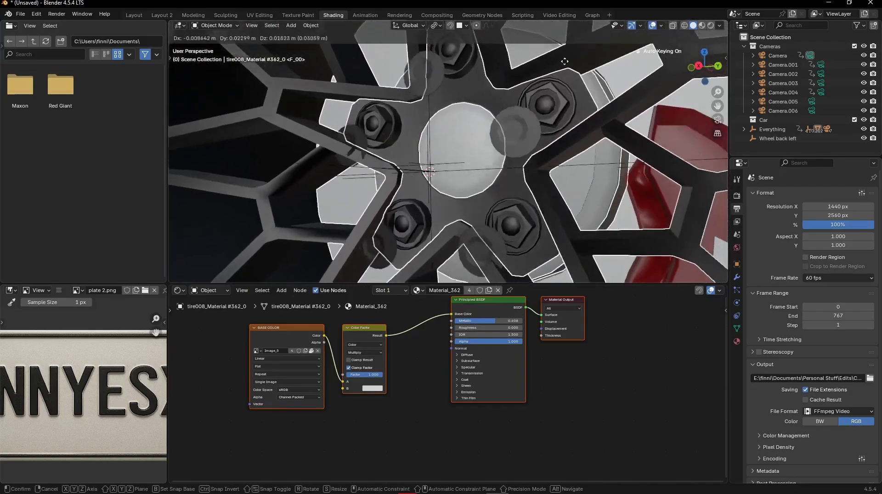
pyautogui.rightClick(546, 102)
pyautogui.keyDown('shift'); pyautogui.click(536, 143); pyautogui.keyUp('shift')
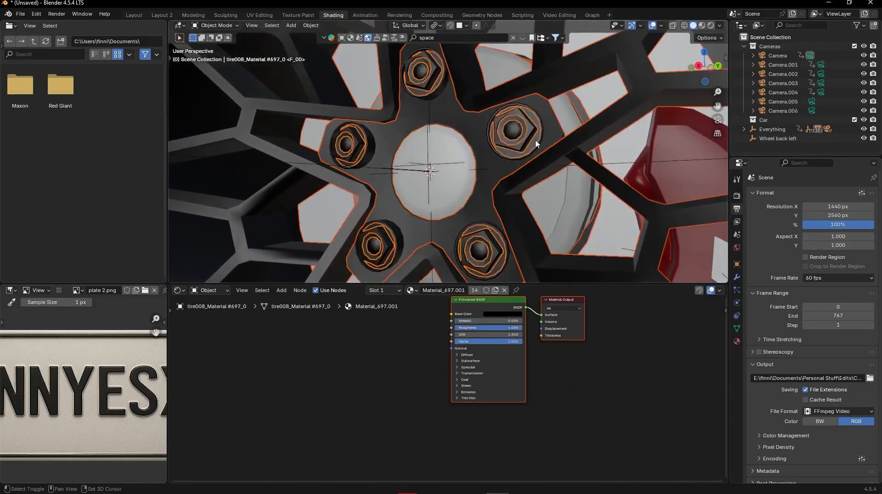
pyautogui.press('g')
pyautogui.rightClick(478, 121)
# - Parent the selected wheel parts to the Wheel back left empty using Object (Keep Transform Without Inverse)
pyautogui.scroll(-6, 479, 121)
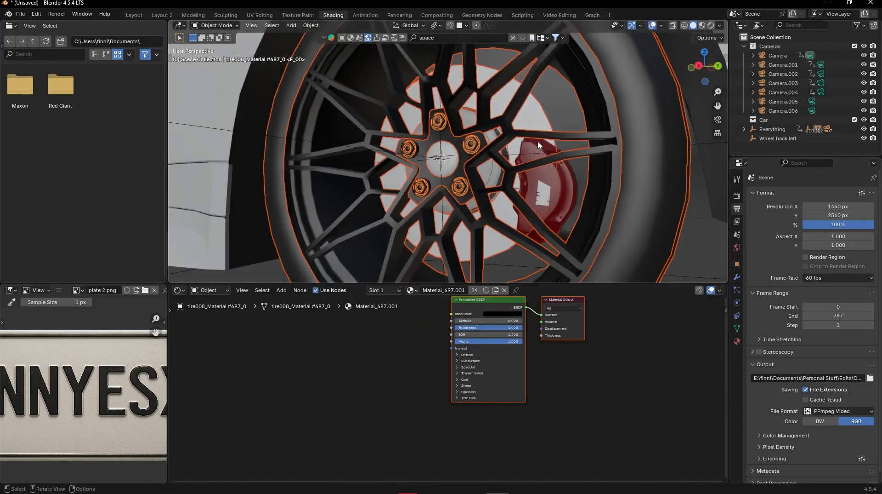
pyautogui.scroll(2, 520, 192)
pyautogui.moveTo(521, 192); pyautogui.dragTo(522, 149, button='middle')
pyautogui.scroll(-5, 533, 193)
pyautogui.keyDown('shift'); pyautogui.click(574, 146); pyautogui.keyUp('shift')
pyautogui.hotkey('ctrl', 'p')
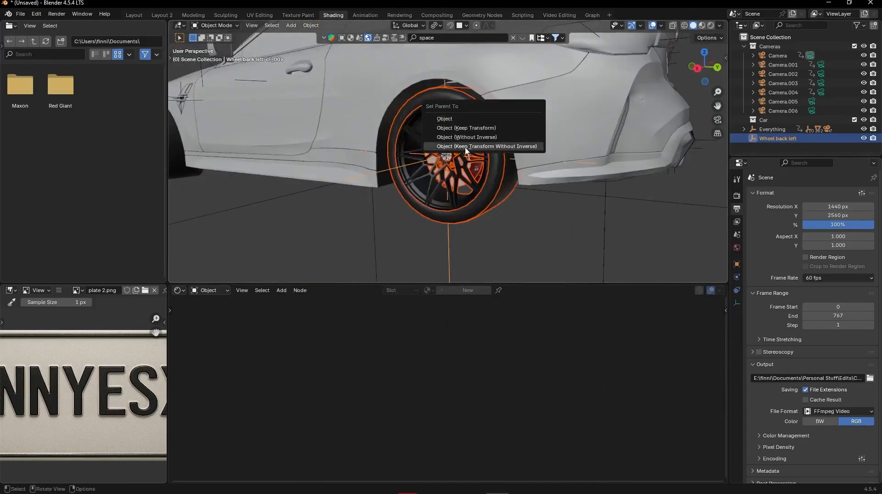
pyautogui.click(496, 147)
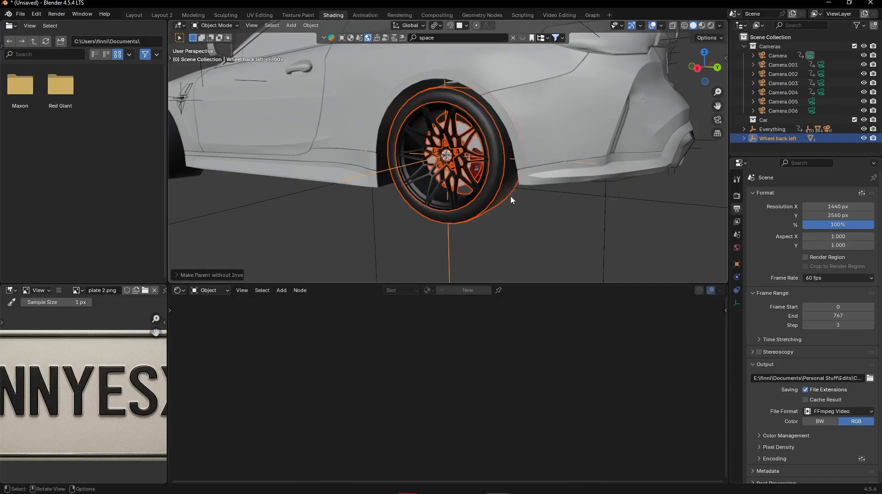
# - Switch to the Layout workspace and set its viewport to Solid shading
pyautogui.scroll(-4, 512, 197)
pyautogui.hotkey('alt', 'a')
pyautogui.click(134, 15)
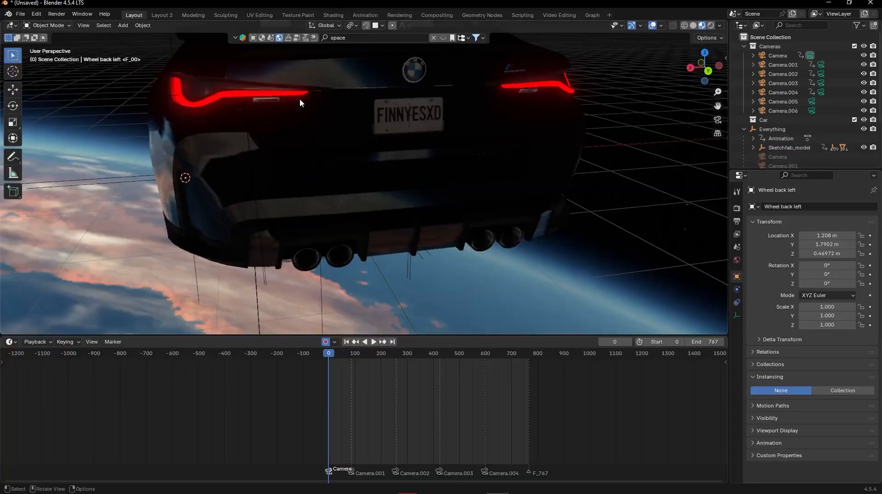
pyautogui.moveTo(334, 201); pyautogui.dragTo(506, 184, button='middle')
pyautogui.moveTo(258, 174)
pyautogui.keyDown('shift'); pyautogui.mouseDown(button='middle')
pyautogui.moveTo(453, 148)
pyautogui.moveTo(468, 163)
pyautogui.moveTo(409, 187)
pyautogui.moveTo(463, 177)
pyautogui.mouseUp(button='middle'); pyautogui.keyUp('shift')
pyautogui.click(693, 25)
pyautogui.scroll(2, 487, 147)
pyautogui.moveTo(340, 354); pyautogui.dragTo(356, 353)
pyautogui.hotkey('ctrl', 'z')
# - Parent the Wheel back left empty to Sketchfab_model using Object (Keep Transform Without Inverse)
pyautogui.scroll(-5, 501, 154)
pyautogui.moveTo(511, 144); pyautogui.dragTo(450, 222, button='middle')
pyautogui.scroll(4, 418, 224)
pyautogui.scroll(-5, 777, 118)
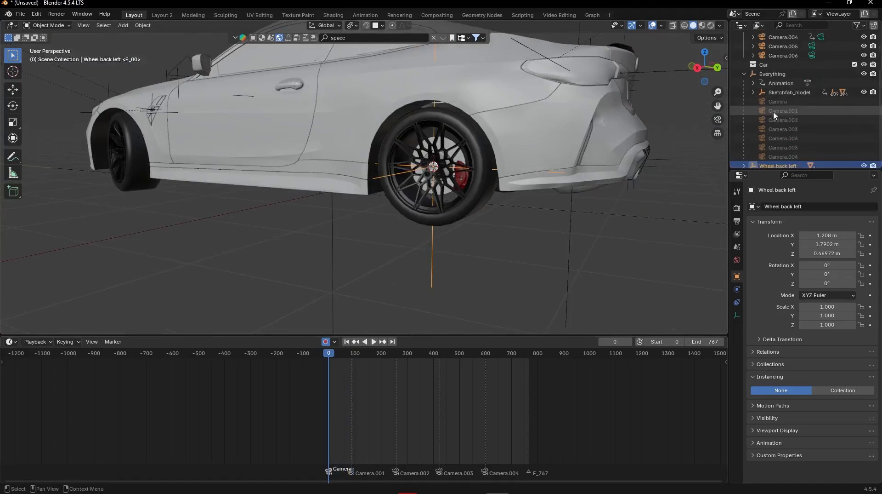
pyautogui.scroll(5, 786, 108)
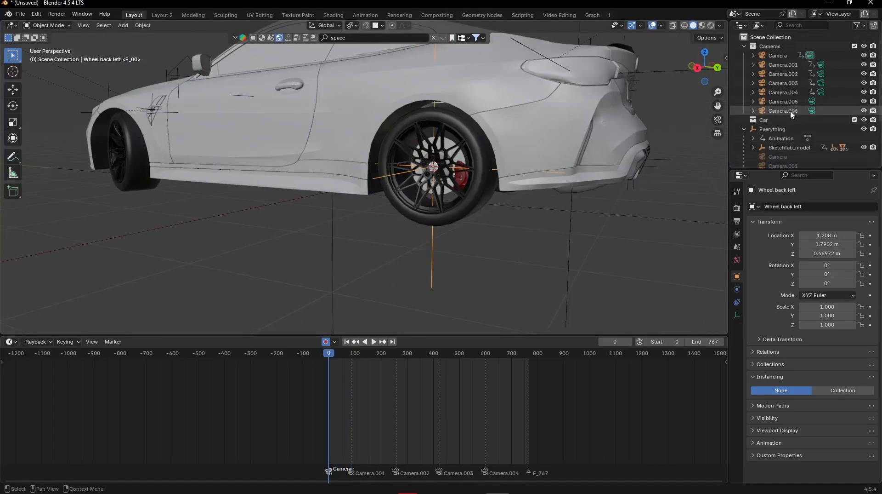
pyautogui.scroll(-5, 792, 115)
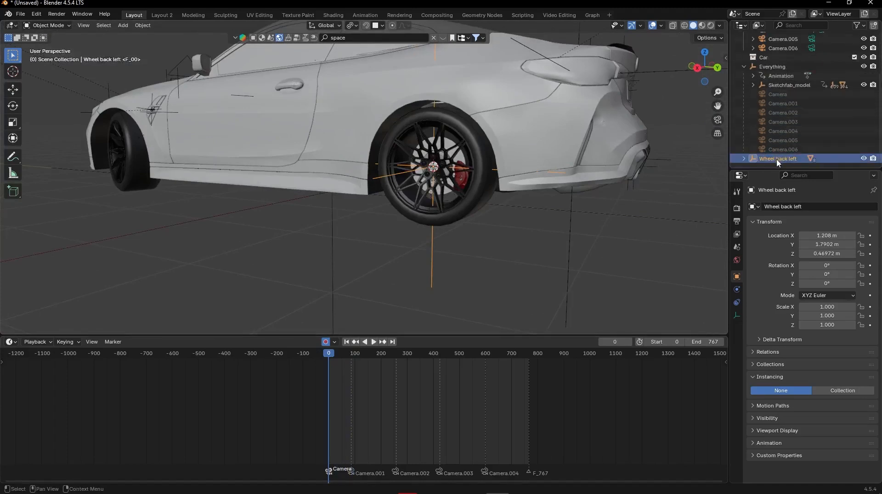
pyautogui.click(800, 85)
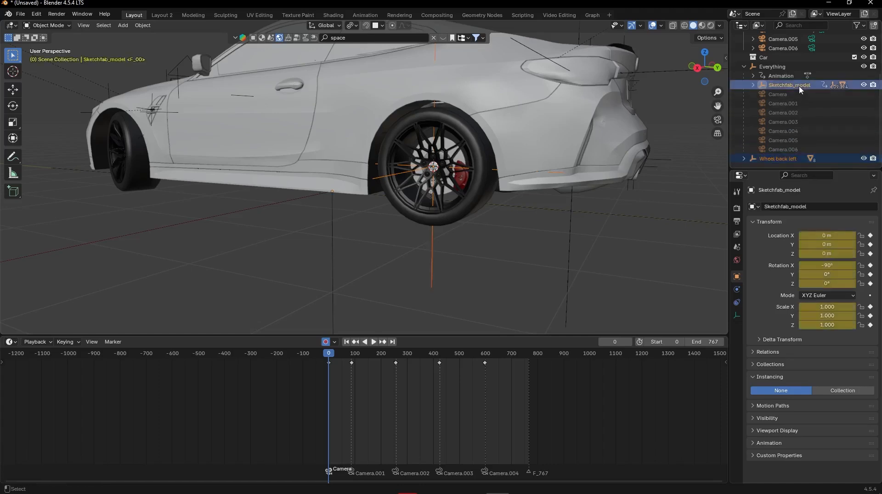
pyautogui.hotkey('ctrl', 'p')
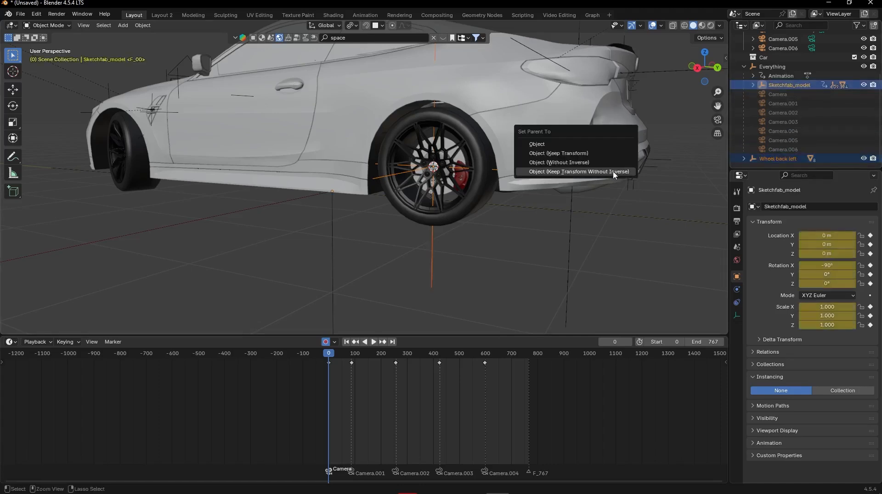
pyautogui.click(474, 287)
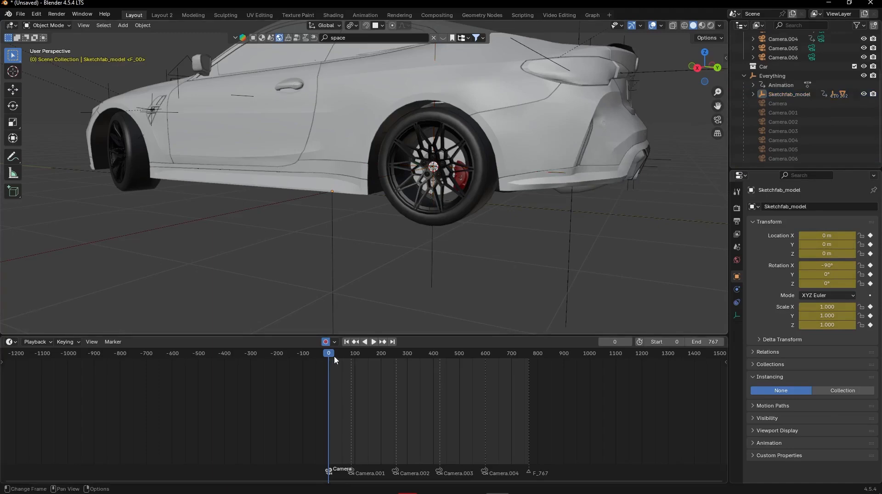
pyautogui.moveTo(331, 353)
pyautogui.mouseDown()
pyautogui.moveTo(361, 348)
pyautogui.moveTo(325, 348)
pyautogui.mouseUp()
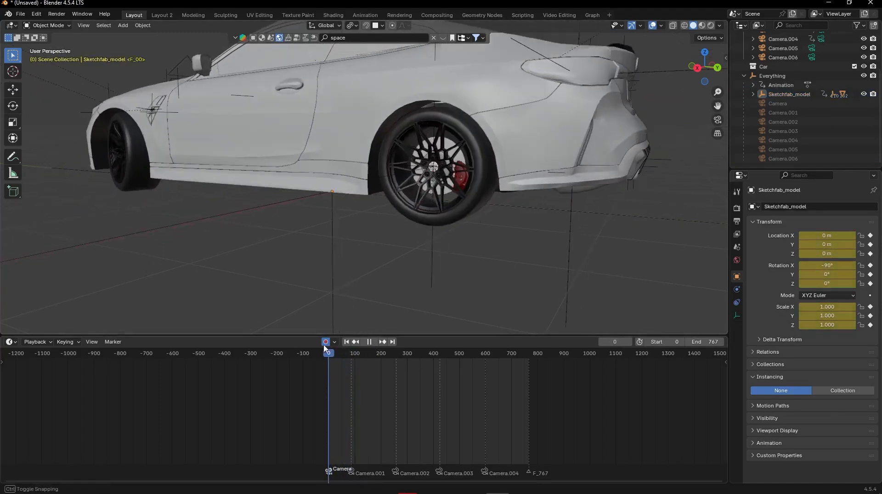
# - Select the Wheel back left empty and test-rotate it about the X axis, cancelling the rotation
pyautogui.click(428, 251)
pyautogui.scroll(-2, 455, 239)
pyautogui.moveTo(494, 201); pyautogui.dragTo(522, 196, button='middle')
pyautogui.press('r')
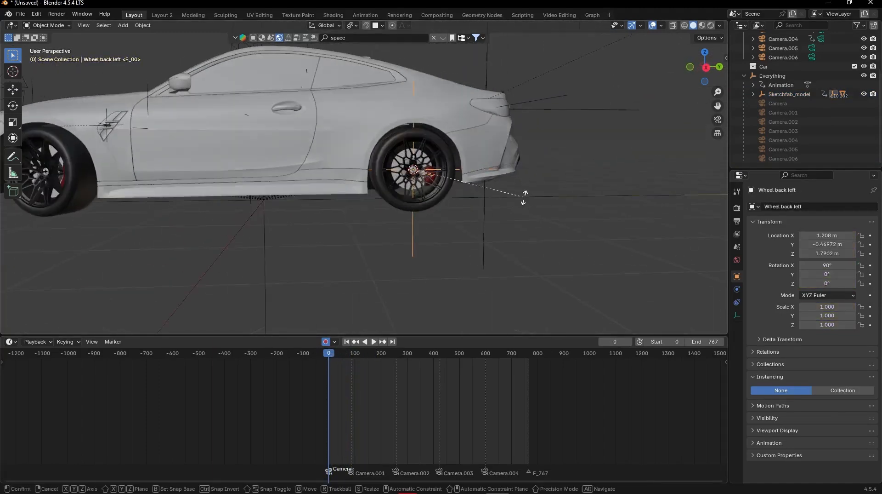
pyautogui.press('x')
pyautogui.press('Escape')
pyautogui.moveTo(349, 65); pyautogui.dragTo(343, 80, button='middle')
pyautogui.click(344, 16)
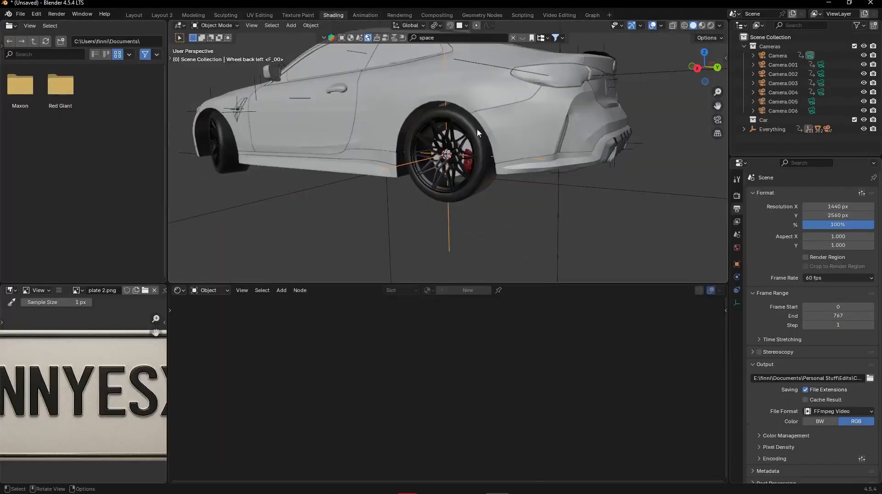
pyautogui.click(134, 15)
pyautogui.scroll(2, 448, 186)
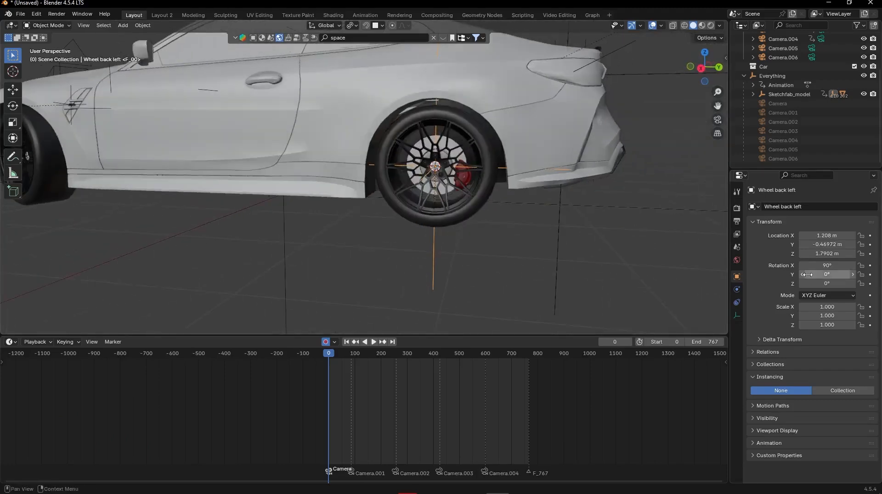
# - Keyframe the Wheel back left empty's transforms at frame 0 and set its Rotation X to -679° at frame 767
pyautogui.moveTo(485, 232); pyautogui.dragTo(472, 268, button='middle')
pyautogui.moveTo(465, 231); pyautogui.dragTo(467, 208, button='middle')
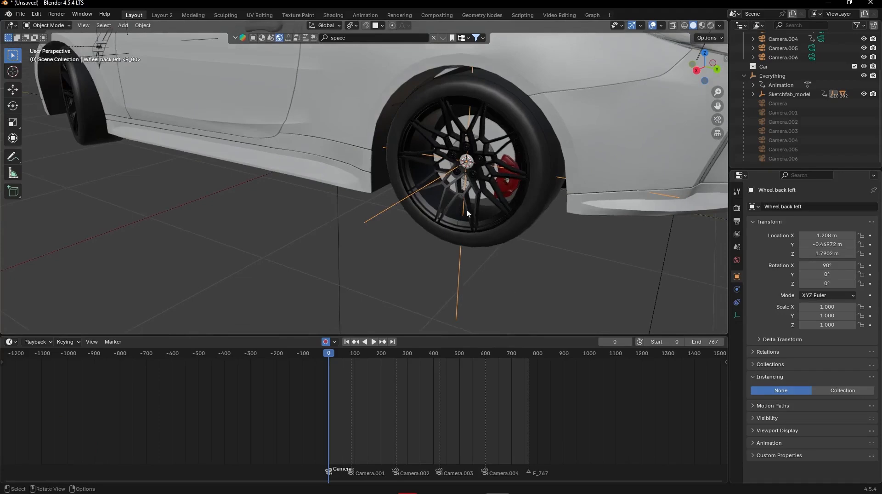
pyautogui.press('i')
pyautogui.press('Up')
pyautogui.press('Up')
pyautogui.press('Up')
pyautogui.press('Up')
pyautogui.press('Up')
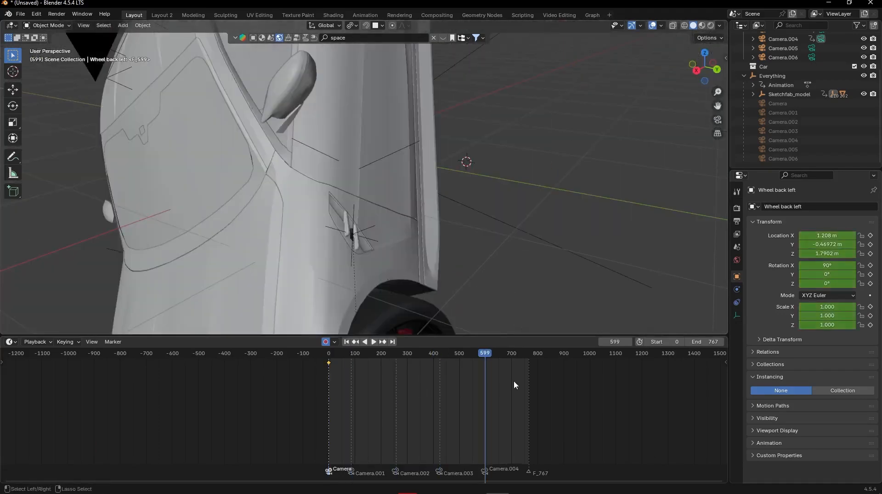
pyautogui.moveTo(529, 244); pyautogui.dragTo(562, 180, button='middle')
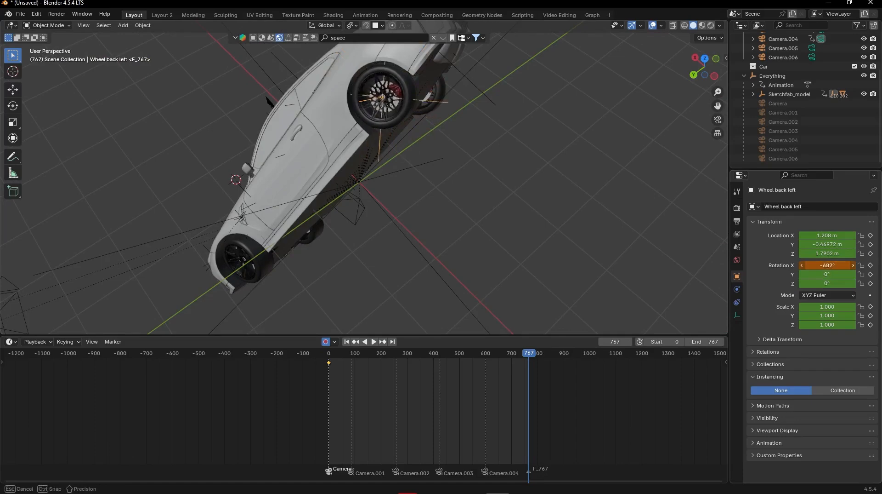
# - Set the interpolation of the Wheel back left empty's keyframes to Linear
pyautogui.moveTo(592, 402); pyautogui.dragTo(291, 369)
pyautogui.press('t')
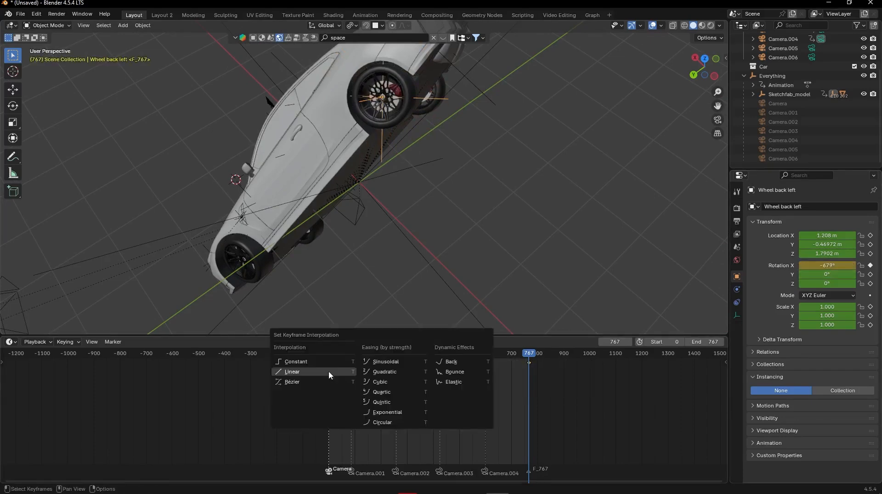
pyautogui.click(329, 370)
# - Play back the animation and inspect the back left wheel's spin from several angles
pyautogui.press('space')
pyautogui.moveTo(466, 206); pyautogui.dragTo(520, 143, button='middle')
pyautogui.scroll(2, 338, 135)
pyautogui.keyDown('shift'); pyautogui.moveTo(338, 133); pyautogui.dragTo(438, 146, button='middle'); pyautogui.keyUp('shift')
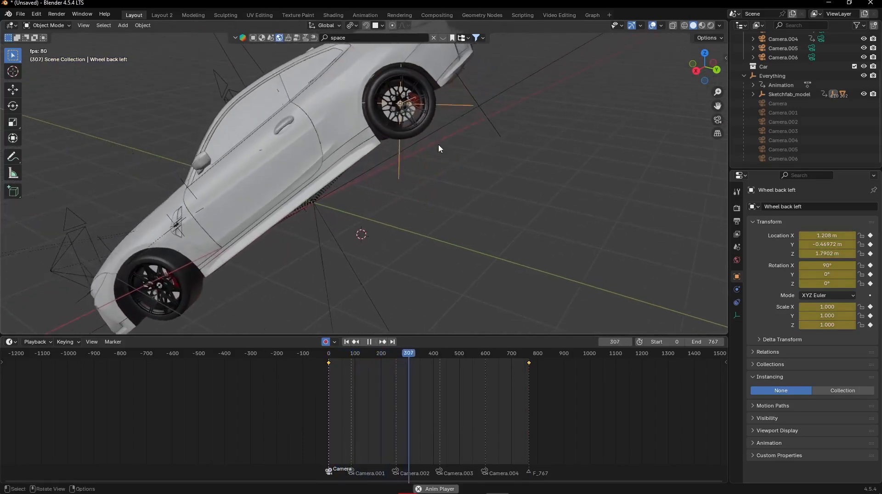
pyautogui.press('space')
pyautogui.hotkey('shift', 'Left')
pyautogui.press('space')
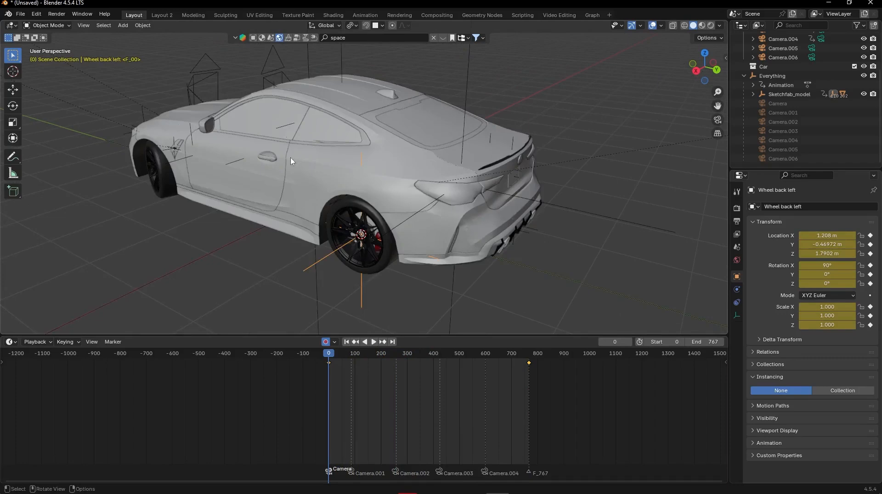
pyautogui.moveTo(291, 161); pyautogui.dragTo(336, 228, button='middle')
pyautogui.scroll(-6, 345, 231)
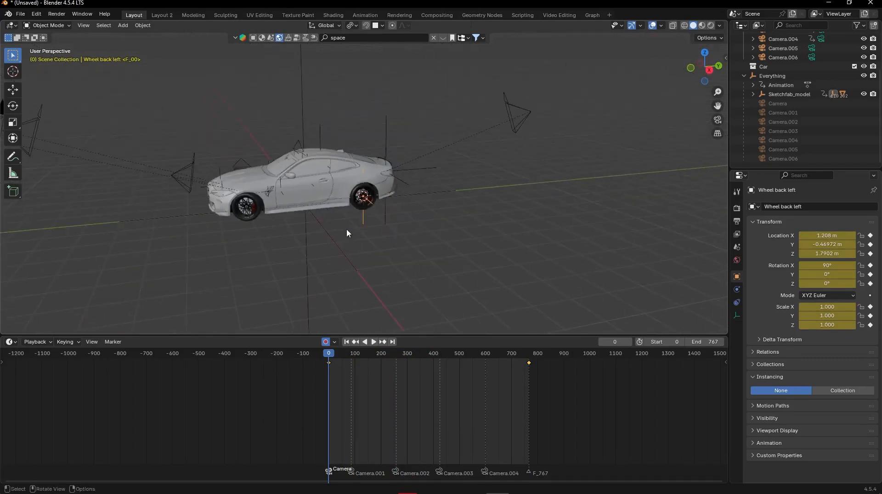
pyautogui.scroll(6, 376, 207)
pyautogui.keyDown('shift'); pyautogui.moveTo(377, 206); pyautogui.dragTo(660, 170, button='middle'); pyautogui.keyUp('shift')
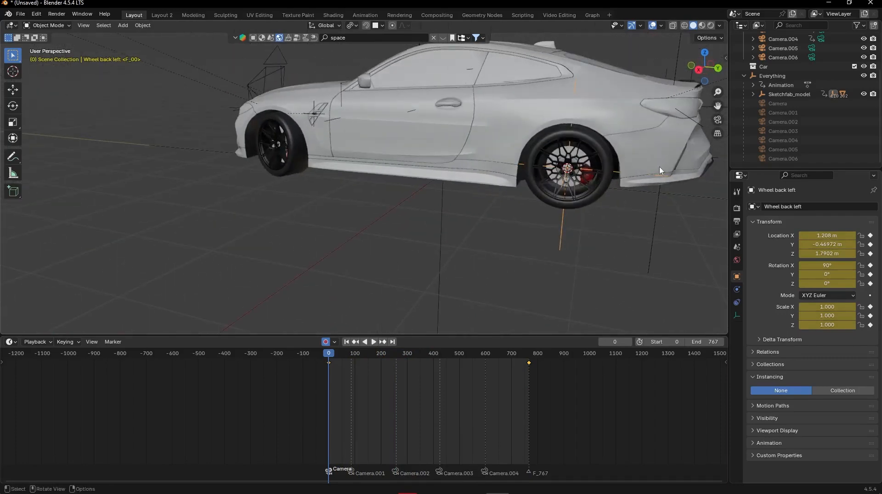
pyautogui.moveTo(546, 192); pyautogui.dragTo(526, 226, button='middle')
pyautogui.scroll(-4, 564, 197)
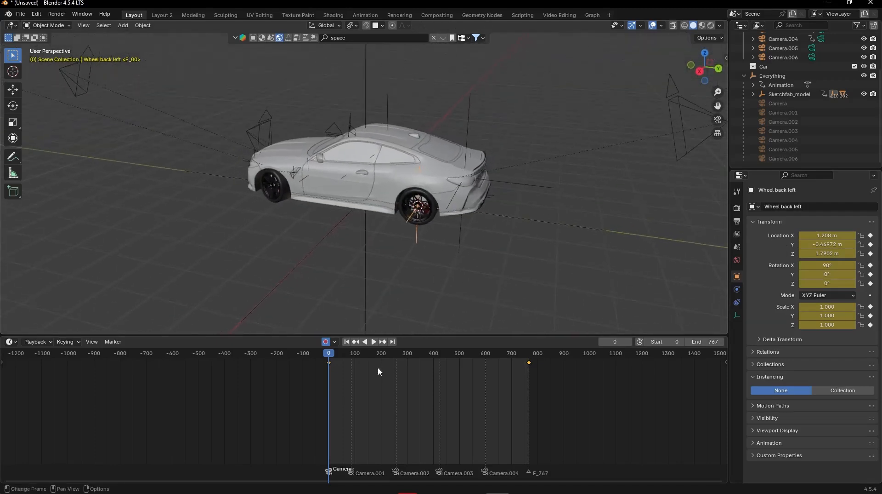
# - Scrub through the timeline and examine how the car and its wheels are oriented at different frames
pyautogui.moveTo(398, 358); pyautogui.dragTo(400, 358)
pyautogui.moveTo(399, 354); pyautogui.dragTo(387, 355)
pyautogui.moveTo(464, 198); pyautogui.dragTo(439, 188, button='middle')
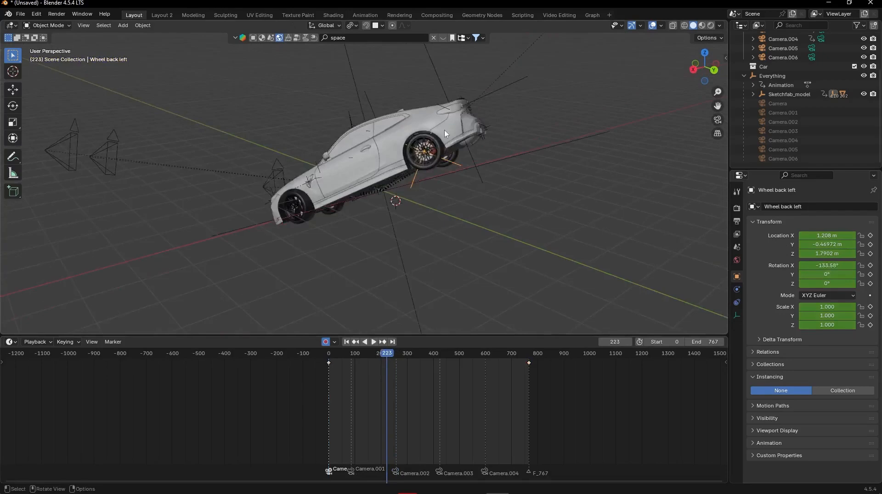
pyautogui.scroll(4, 505, 159)
pyautogui.moveTo(513, 156); pyautogui.dragTo(348, 100, button='middle')
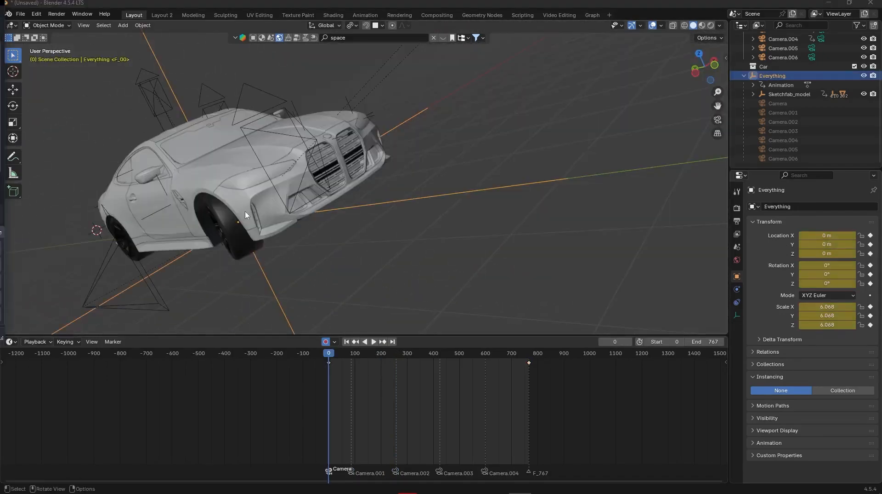
pyautogui.moveTo(246, 215); pyautogui.dragTo(363, 216, button='middle')
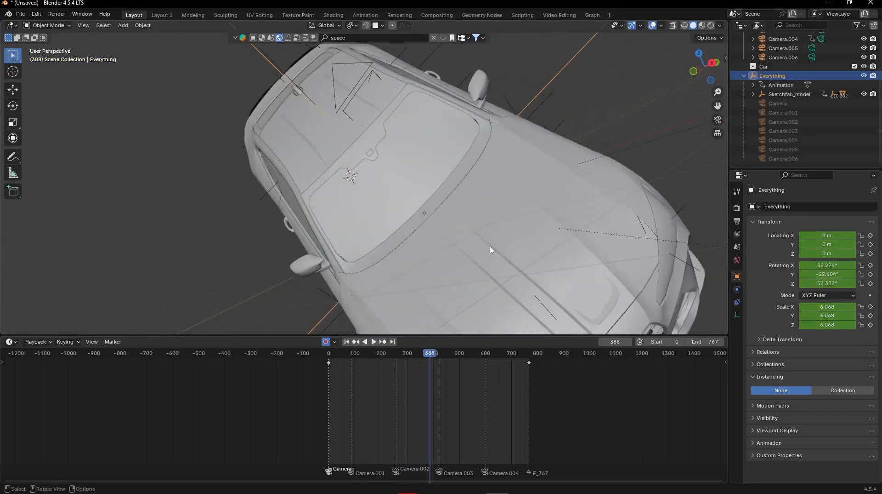
pyautogui.moveTo(490, 250); pyautogui.dragTo(206, 136, button='middle')
# - Set the origin of the back right wheel's centre cap to its centre of mass (surface)
pyautogui.click(324, 147)
pyautogui.scroll(3, 323, 147)
pyautogui.moveTo(323, 145); pyautogui.dragTo(390, 213, button='middle')
pyautogui.scroll(4, 391, 213)
pyautogui.click(286, 148)
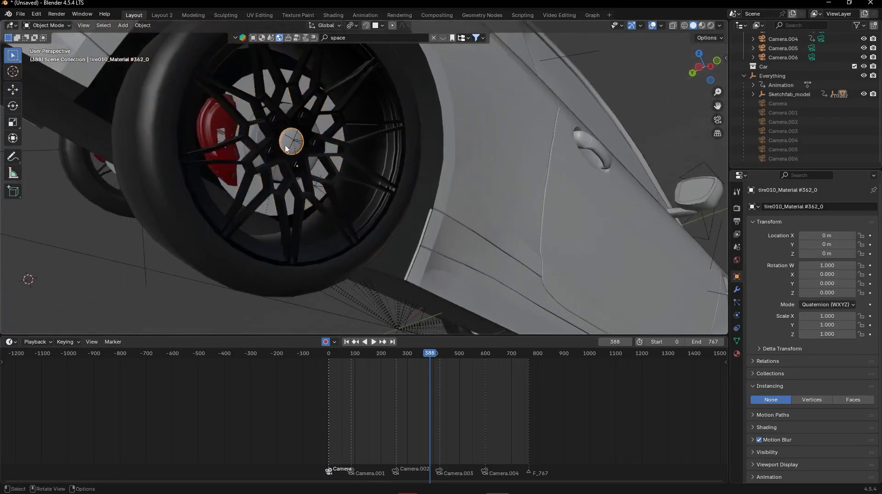
pyautogui.moveTo(290, 147); pyautogui.dragTo(208, 45, button='middle')
pyautogui.click(143, 25)
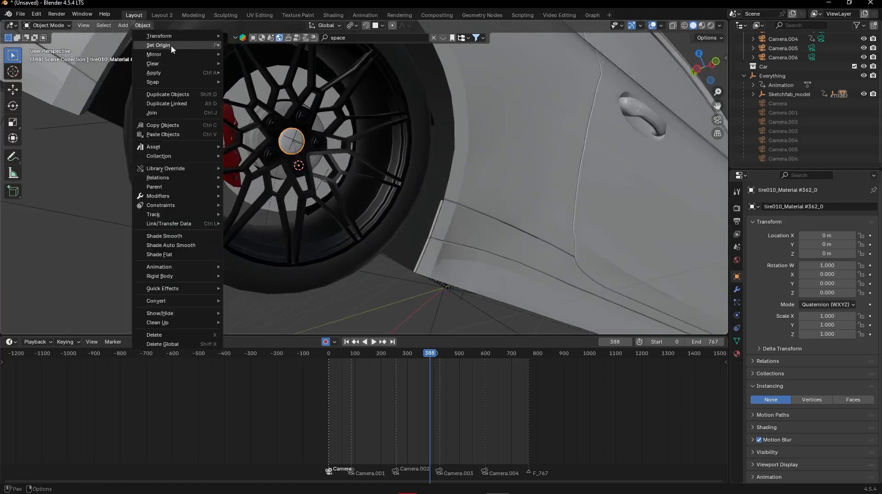
pyautogui.moveTo(171, 45)
pyautogui.click(274, 77)
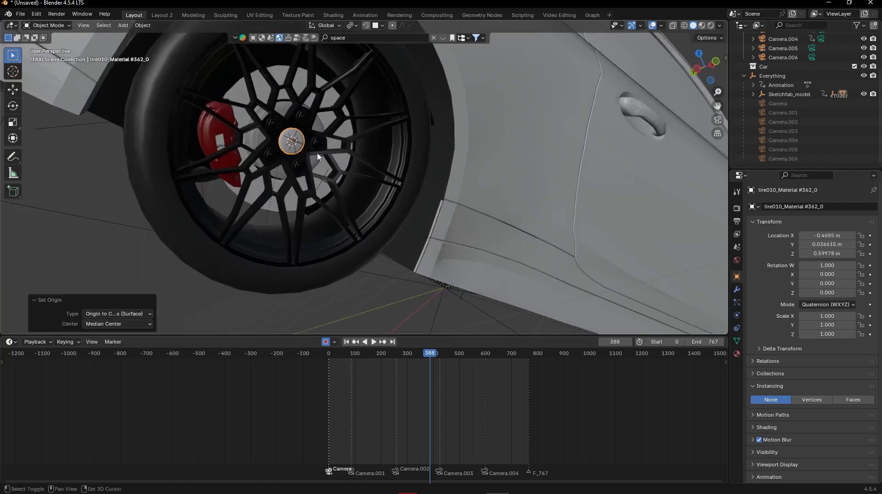
# - Add an empty at the back right wheel's hub and scale it by 2.032
pyautogui.hotkey('shift', 'a')
pyautogui.moveTo(310, 161)
pyautogui.click(352, 163)
pyautogui.press('s')
pyautogui.click(380, 142)
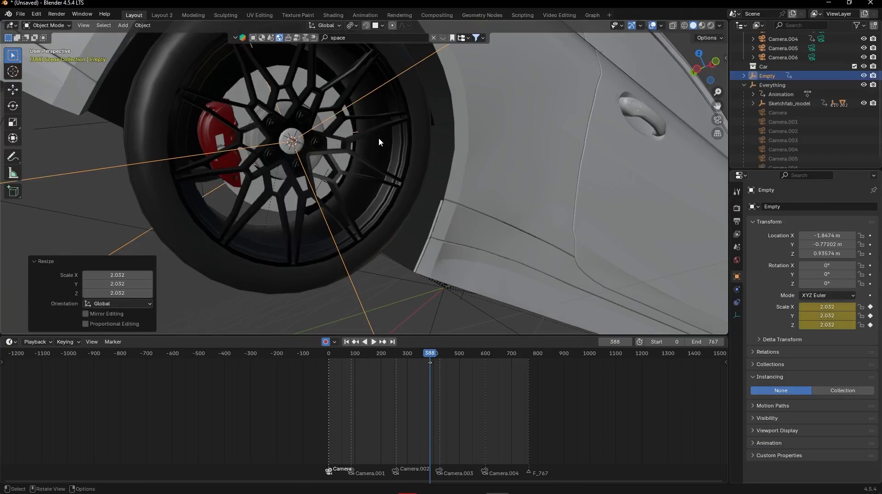
# - Parent the back right wheel's rim and tyre to the new empty using Object (Keep Transform Without Inverse)
pyautogui.moveTo(313, 142); pyautogui.dragTo(310, 153, button='middle')
pyautogui.click(361, 230)
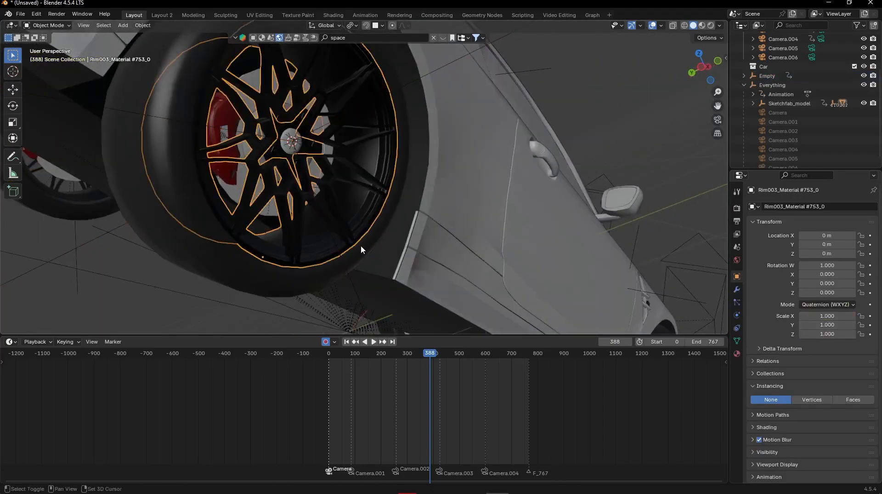
pyautogui.keyDown('shift'); pyautogui.click(407, 90); pyautogui.keyUp('shift')
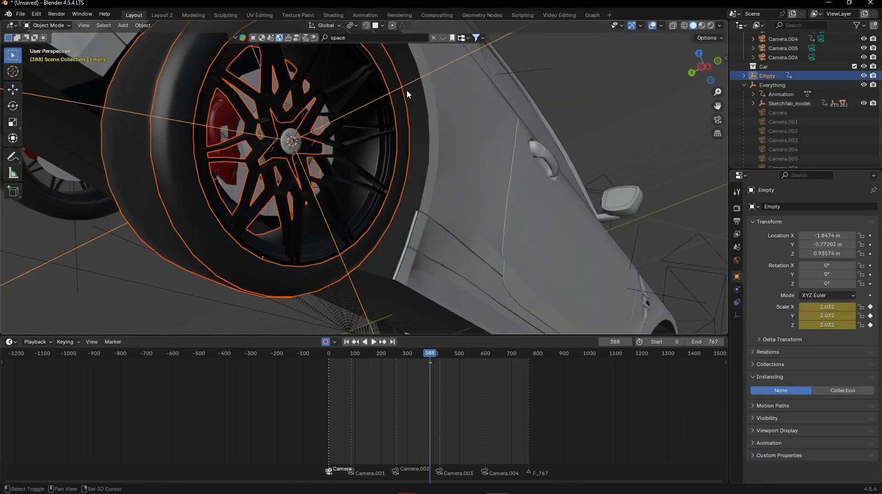
pyautogui.hotkey('ctrl', 'p')
pyautogui.click(407, 91)
pyautogui.scroll(-5, 387, 153)
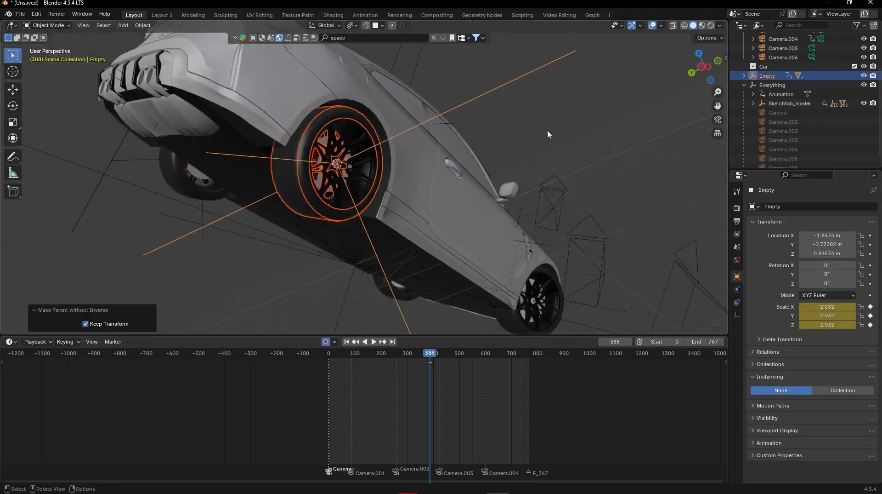
# - Try rotating the back right wheel's empty about its X axis
pyautogui.moveTo(547, 131); pyautogui.dragTo(508, 141, button='middle')
pyautogui.click(513, 83)
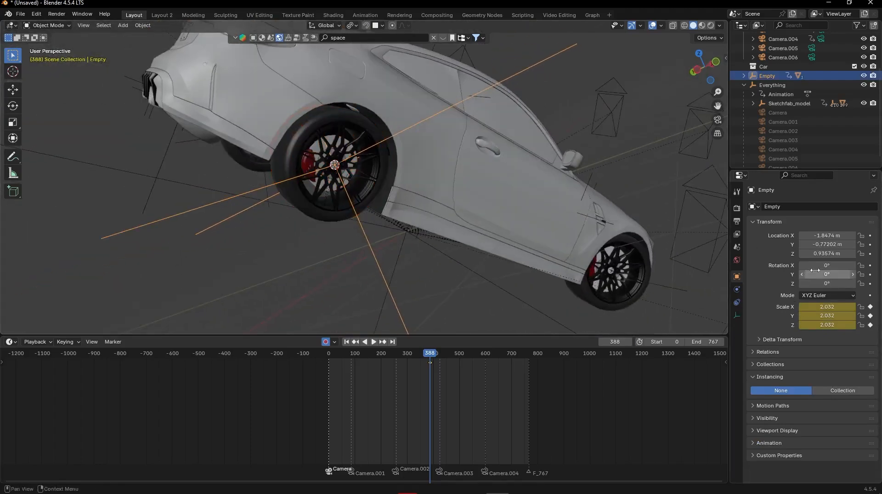
pyautogui.moveTo(827, 265); pyautogui.dragTo(776, 265)
# - Undo the test rotation, the back right wheel's parenting and the creation of its empty
pyautogui.hotkey('ctrl', 'z')
pyautogui.hotkey('ctrl', 'z')
pyautogui.hotkey('ctrl', 'z')
pyautogui.hotkey('ctrl', 'z')
pyautogui.hotkey('ctrl', 'z')
pyautogui.hotkey('ctrl', 'z')
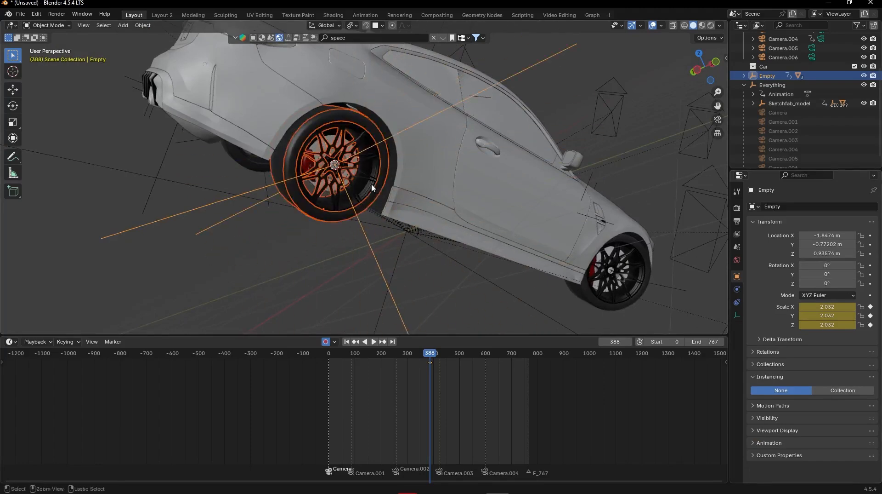
pyautogui.hotkey('ctrl', 'z')
pyautogui.hotkey('ctrl', 'z')
pyautogui.hotkey('ctrl', 'z')
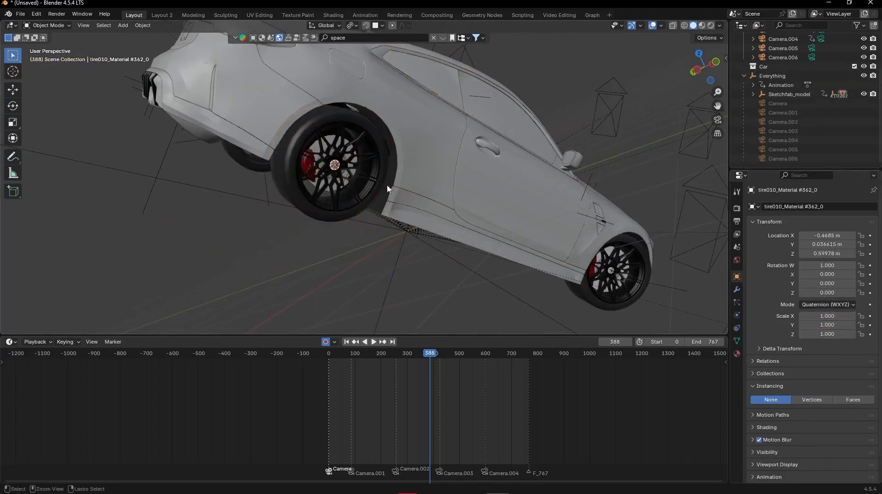
# - At frame 360, set the Sketchfab_model empty's rotation to -90° on X and 0° on Y and Z
pyautogui.moveTo(388, 185); pyautogui.dragTo(413, 218, button='middle')
pyautogui.moveTo(432, 357); pyautogui.dragTo(422, 355)
pyautogui.moveTo(467, 252)
pyautogui.mouseDown(button='middle')
pyautogui.moveTo(421, 239)
pyautogui.moveTo(476, 233)
pyautogui.moveTo(477, 246)
pyautogui.mouseUp(button='middle')
pyautogui.scroll(1, 657, 157)
pyautogui.click(781, 94)
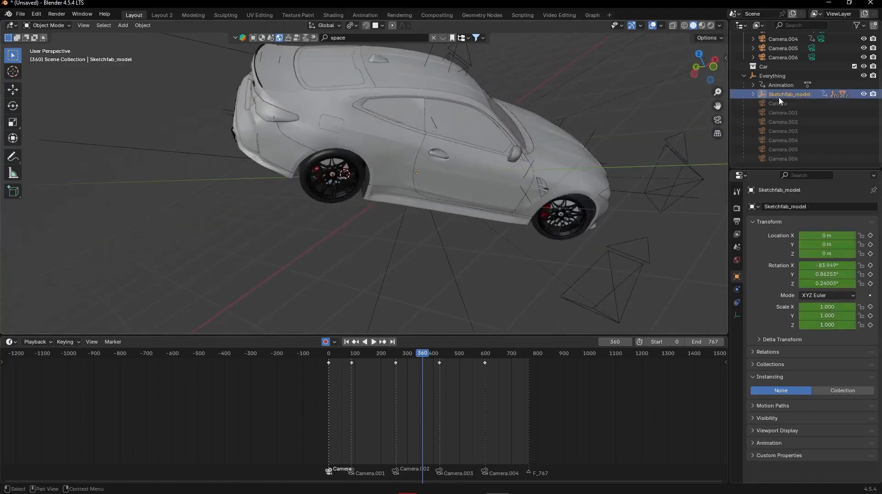
pyautogui.moveTo(592, 216)
pyautogui.mouseDown(button='middle')
pyautogui.moveTo(555, 232)
pyautogui.moveTo(518, 217)
pyautogui.mouseUp(button='middle')
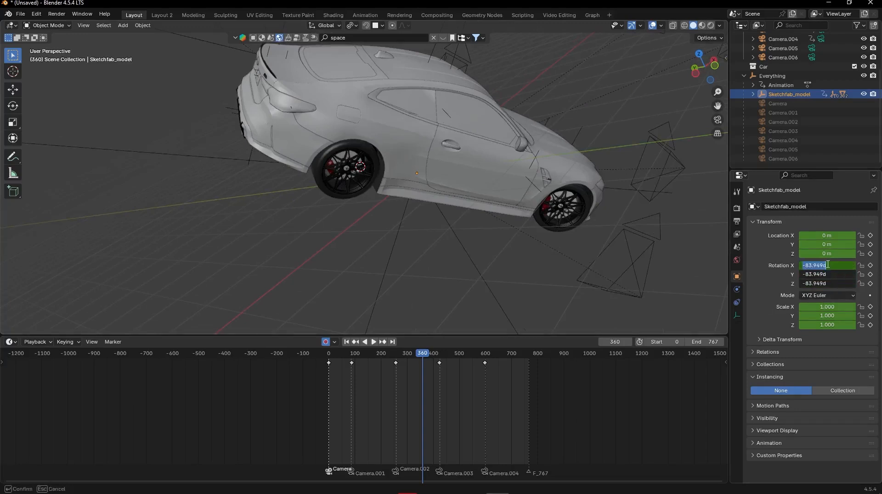
pyautogui.write('0')
pyautogui.press('Return')
pyautogui.write('-9')
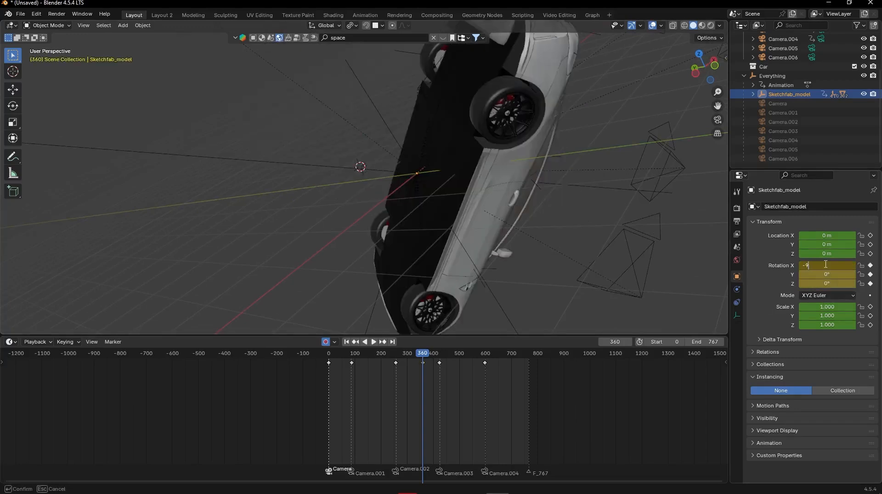
pyautogui.write('0')
pyautogui.press('Return')
# - Set the Everything empty's X, Y and Z rotation to 0° at frame 360
pyautogui.click(775, 76)
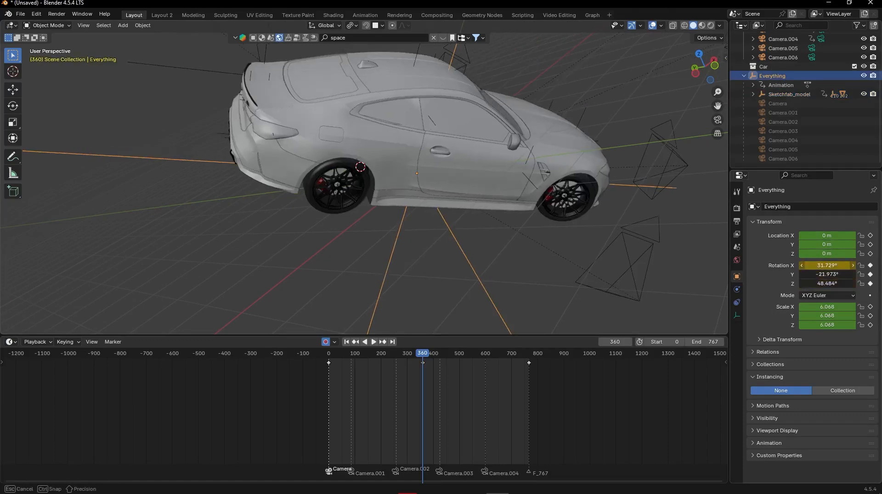
pyautogui.press('Return')
pyautogui.moveTo(328, 131); pyautogui.dragTo(401, 155, button='middle')
pyautogui.moveTo(719, 83); pyautogui.dragTo(535, 138, button='middle')
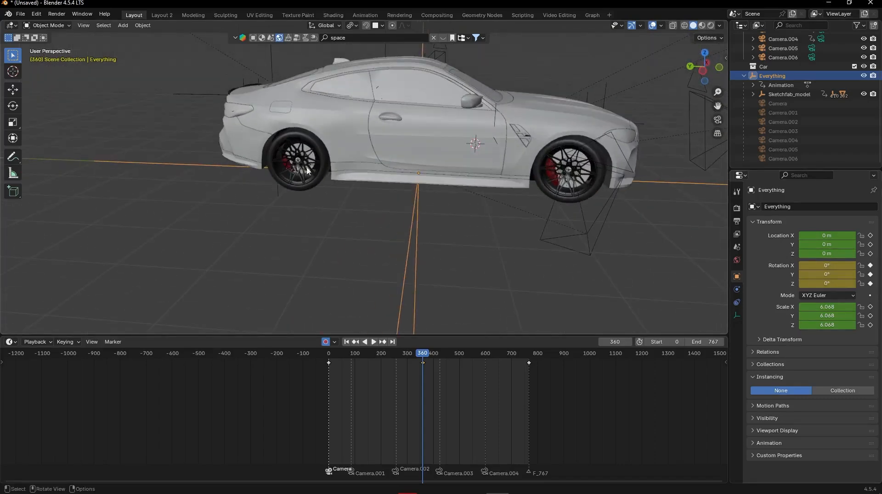
pyautogui.moveTo(307, 170); pyautogui.dragTo(433, 305, button='middle')
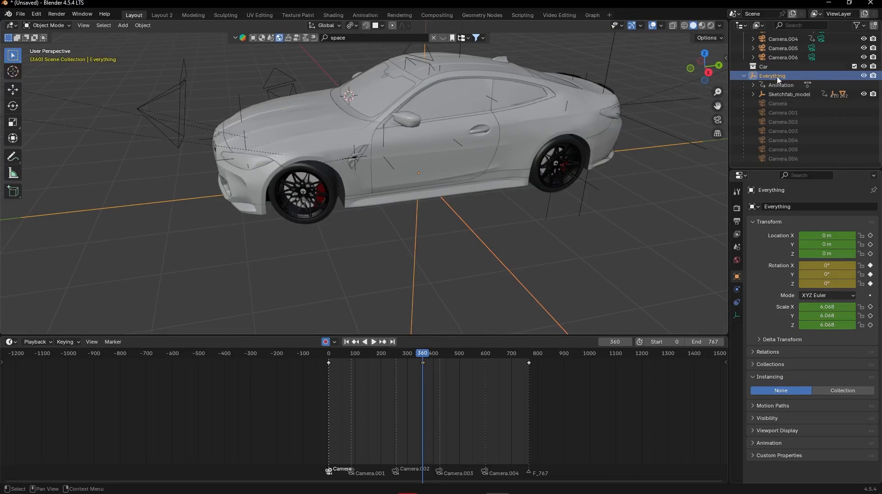
# - Delete the frame 360 rotation keyframes from the Everything and Sketchfab_model empties
pyautogui.scroll(2, 778, 80)
pyautogui.click(423, 373)
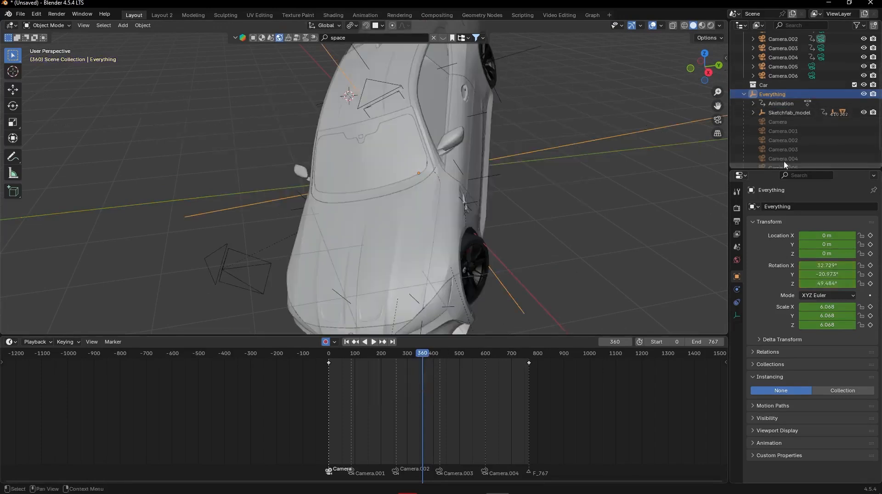
pyautogui.click(783, 113)
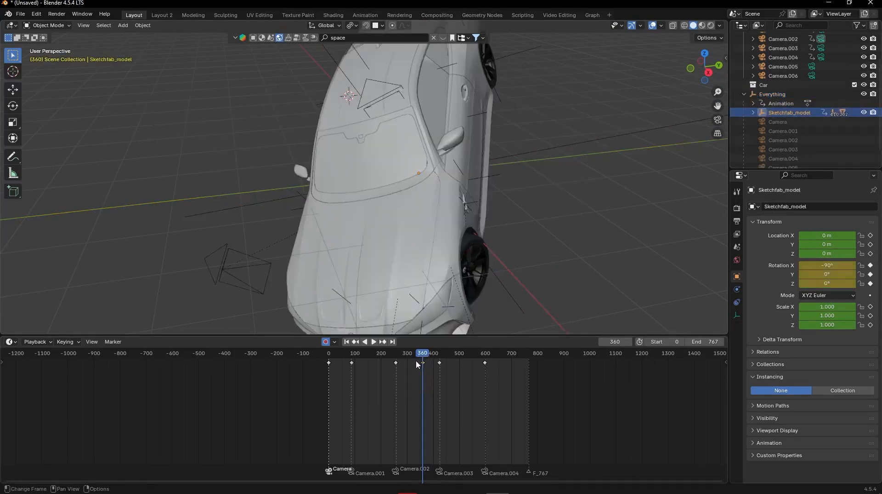
pyautogui.press('Delete')
# - Move the playhead to frame 0, the start of the car's animation
pyautogui.moveTo(521, 152); pyautogui.dragTo(420, 132, button='middle')
pyautogui.scroll(-5, 420, 132)
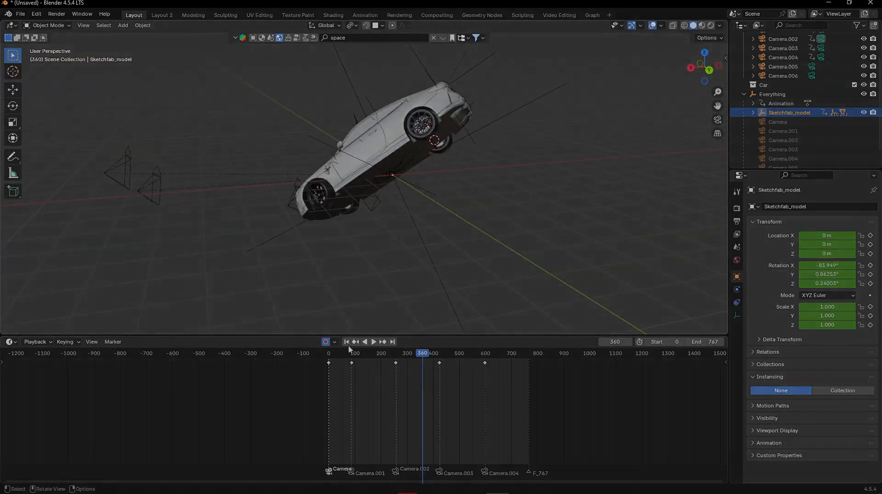
pyautogui.moveTo(352, 363); pyautogui.dragTo(252, 469)
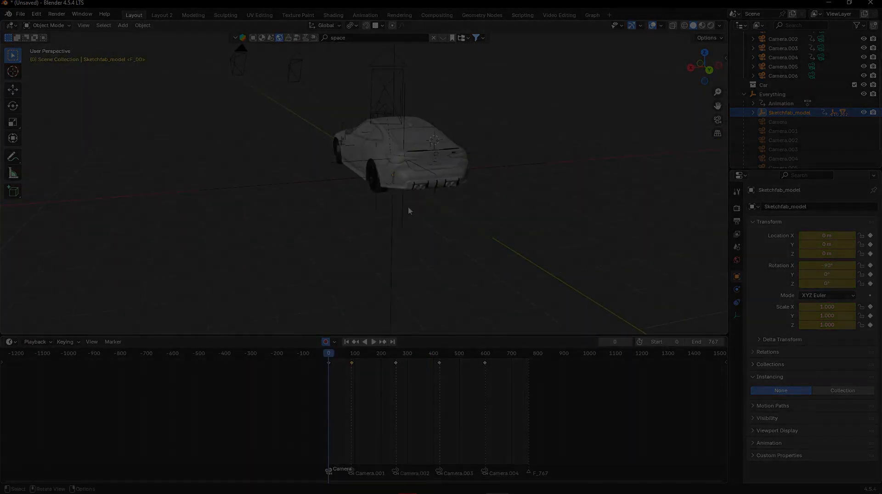